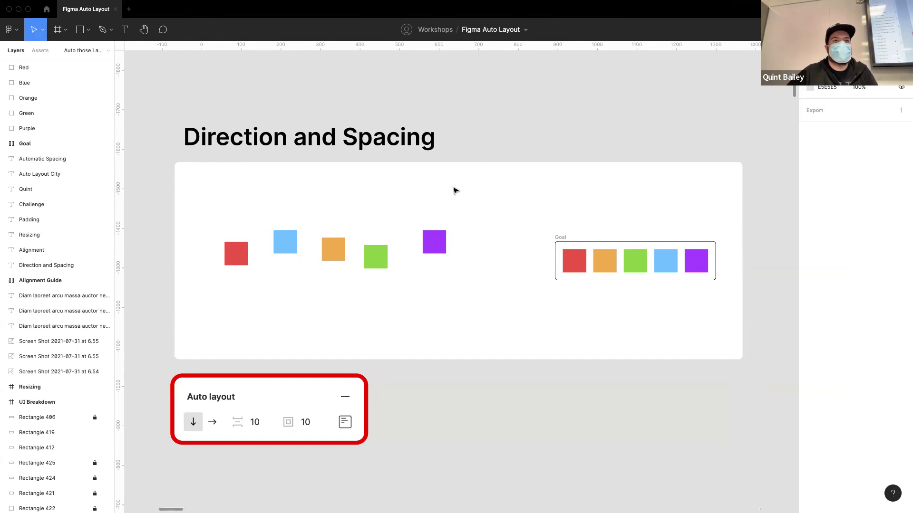
scroll(420, 300, up, 20)
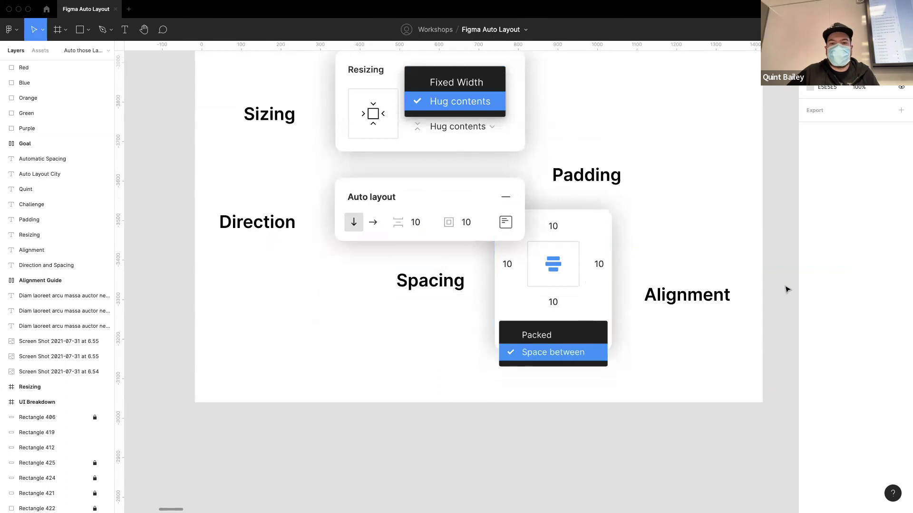
scroll(657, 308, down, 15)
scroll(629, 296, down, 5)
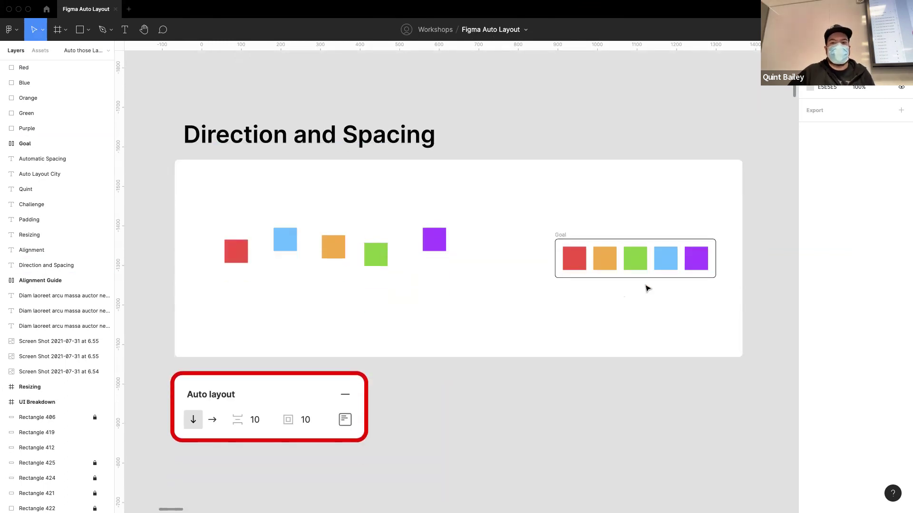
Try grouping the five scattered coloured squares and applying auto layout to the group, then undo both changes
drag(482, 303, 208, 203)
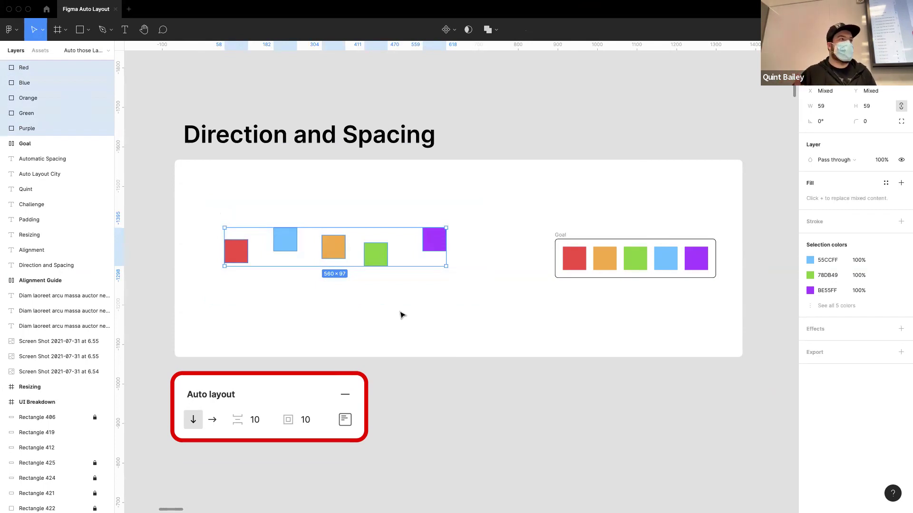
key(super+g)
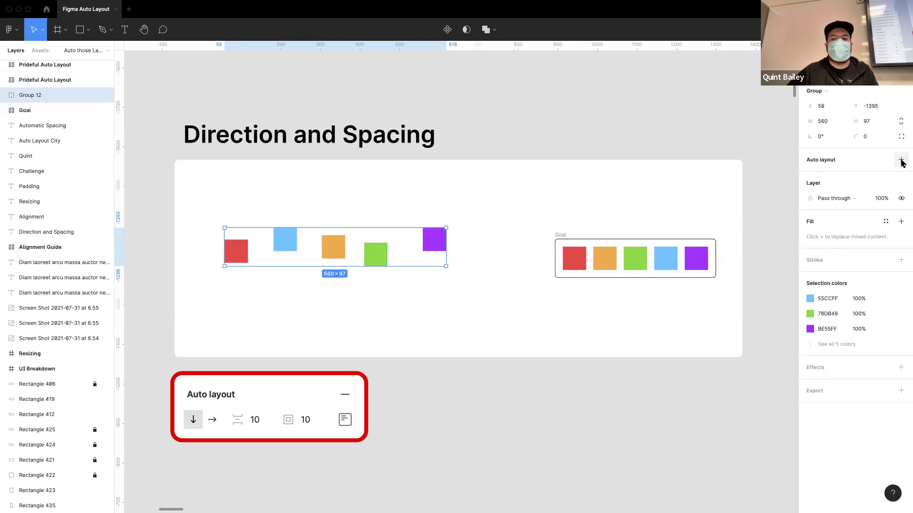
click(901, 161)
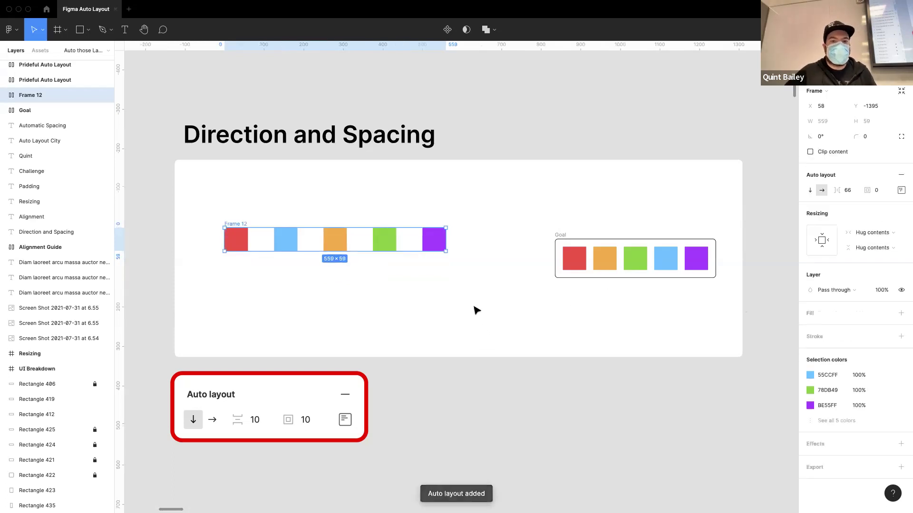
key(ctrl+z)
key(ctrl+z)
Apply auto layout directly to the five ungrouped squares, try the vertical direction, and return it to horizontal
drag(475, 309, 219, 201)
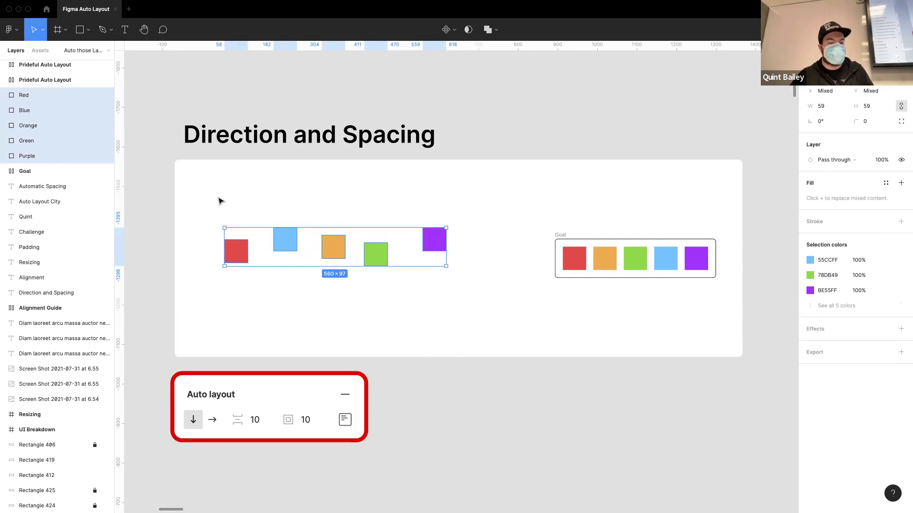
key(shift+a)
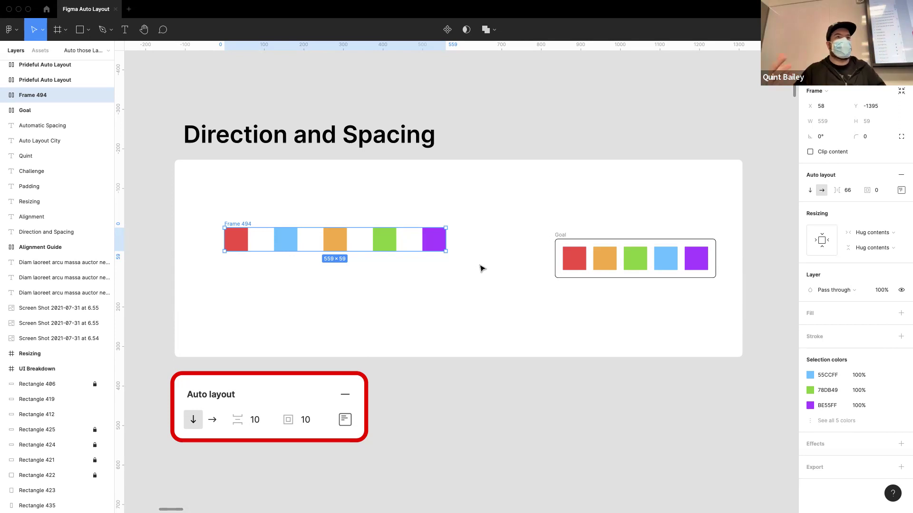
click(810, 190)
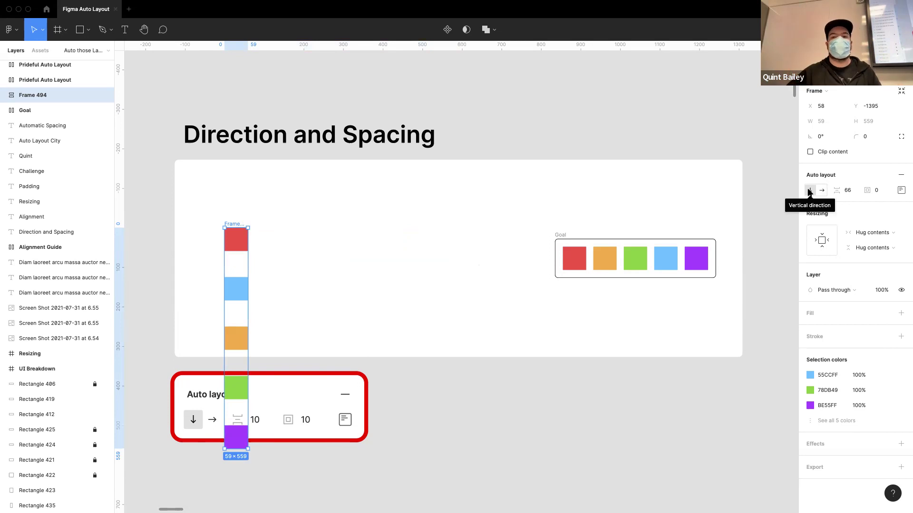
click(822, 191)
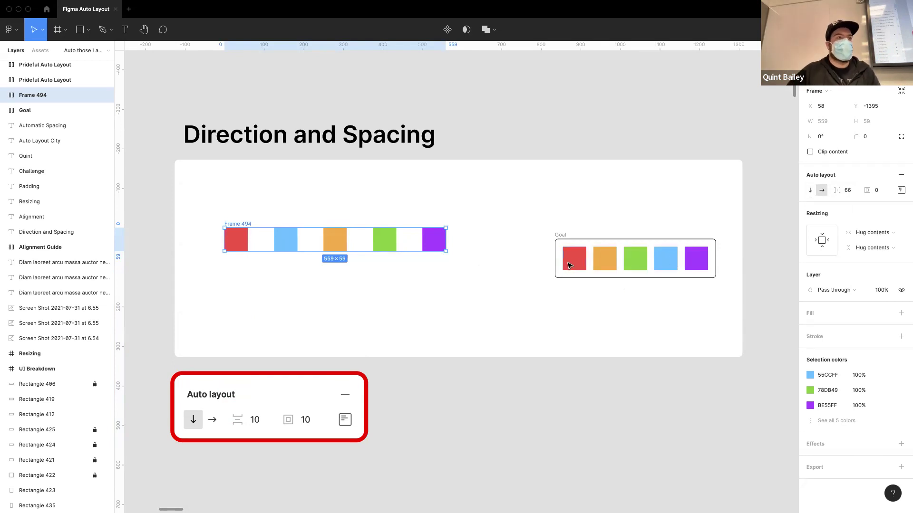
Set the spacing between the squares to 20 and place their frame directly above the Goal frame
mouse_move(843, 191)
mouse_down()
mouse_move(816, 192)
mouse_move(854, 197)
mouse_up()
click(847, 193)
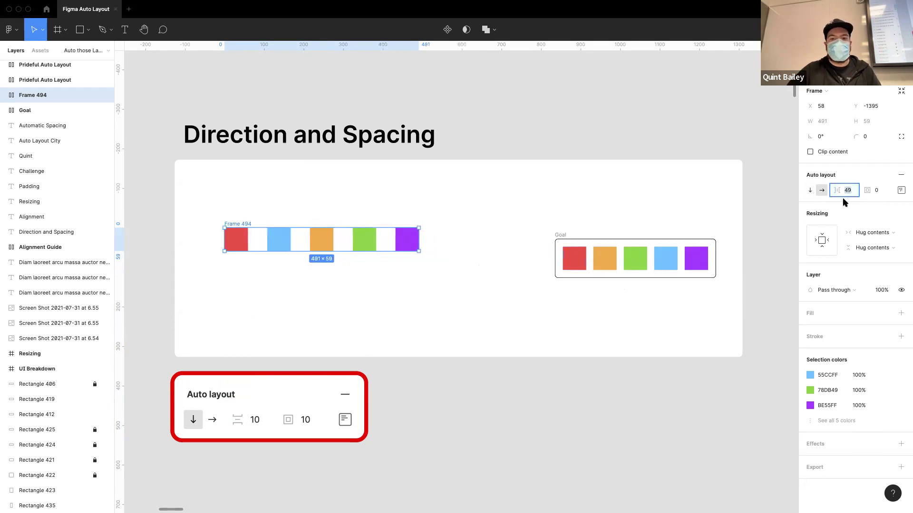
key(Return)
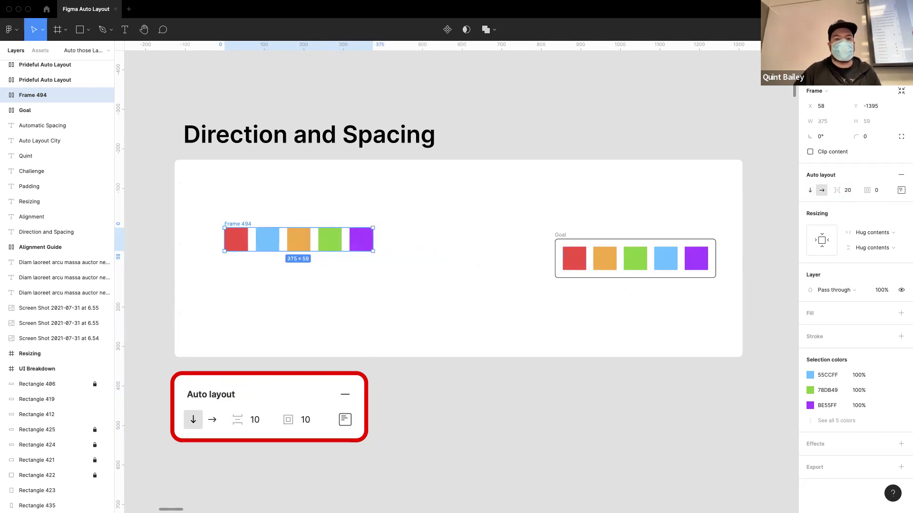
click(436, 284)
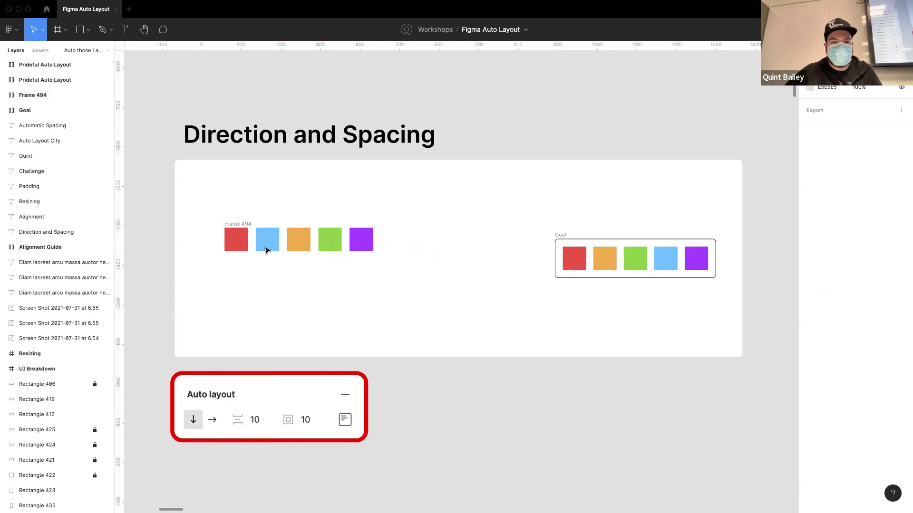
drag(247, 225, 583, 194)
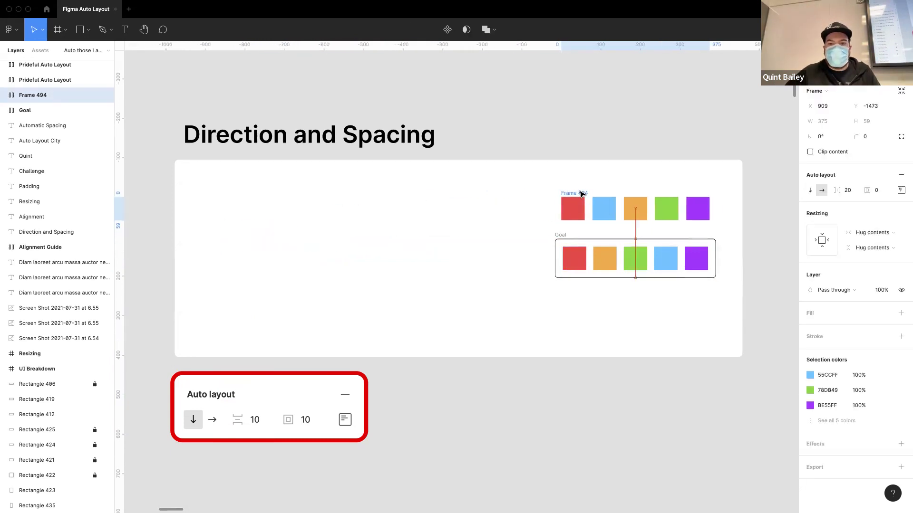
click(589, 310)
Reorder the squares in the auto layout row to match the Goal: red, orange, green, blue, purple
scroll(600, 279, right, 2)
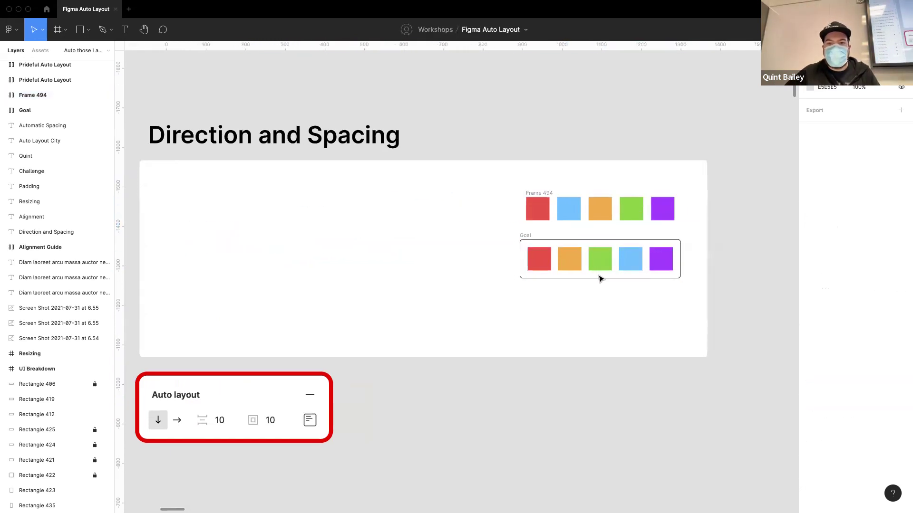
scroll(617, 260, up, 3)
scroll(523, 290, right, 3)
scroll(523, 290, up, 2)
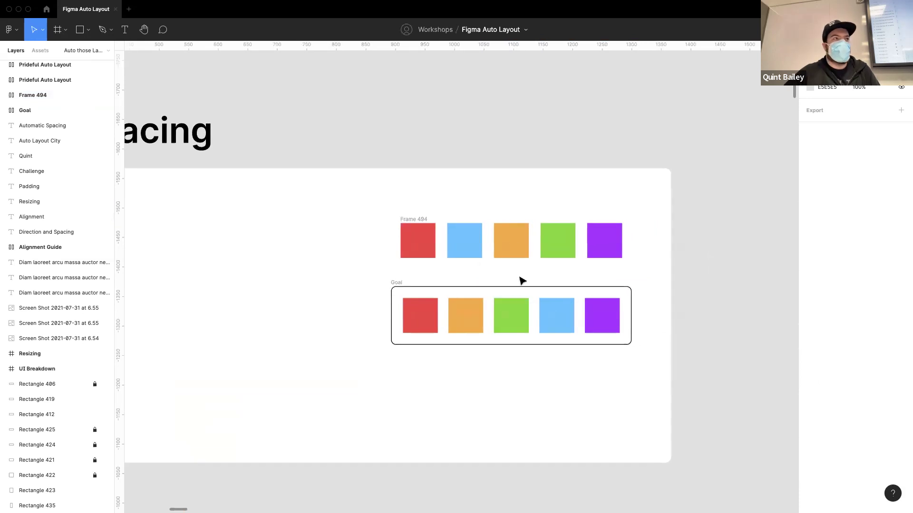
scroll(523, 271, up, 3)
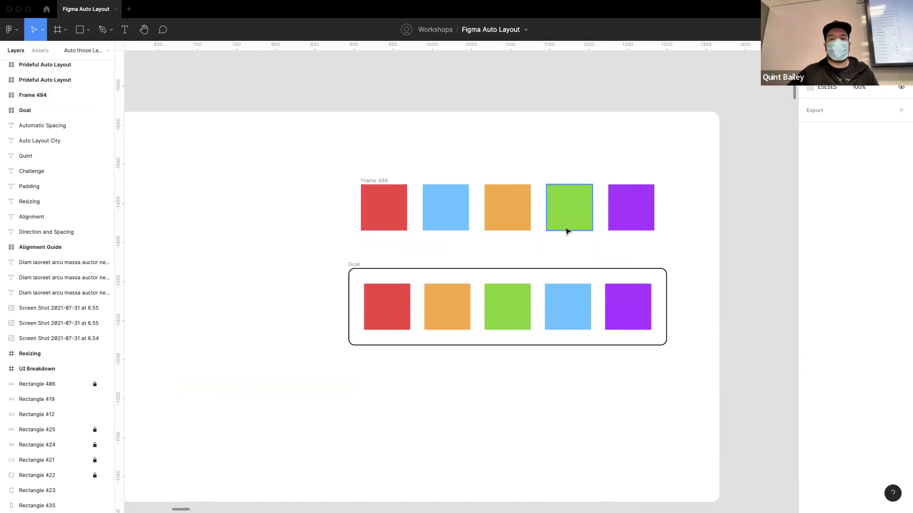
click(555, 230)
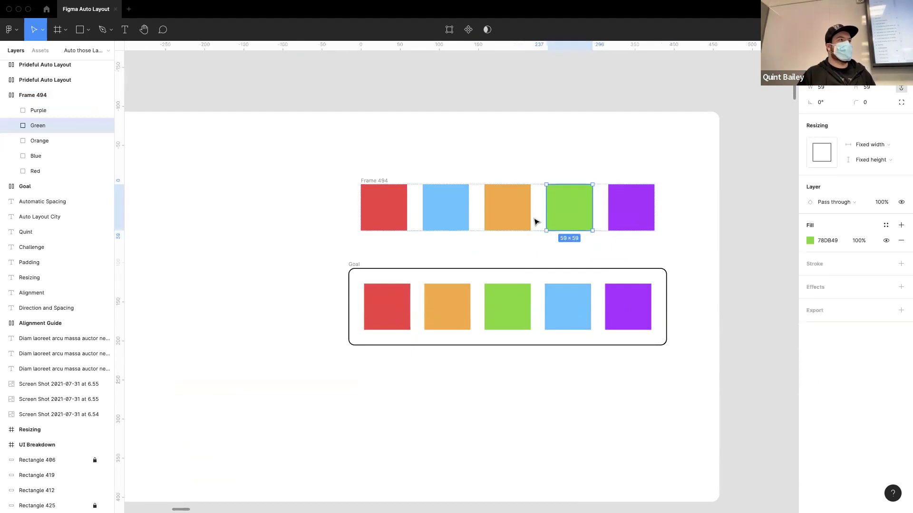
key(Left)
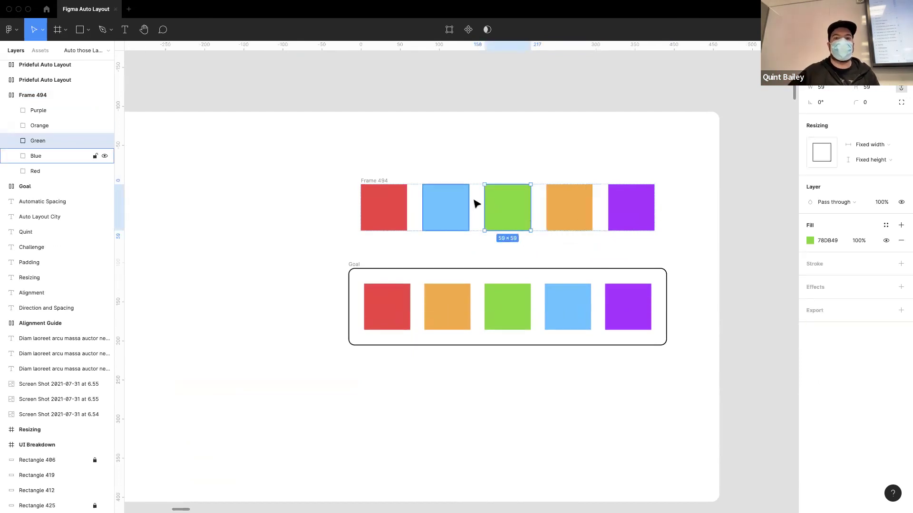
click(451, 207)
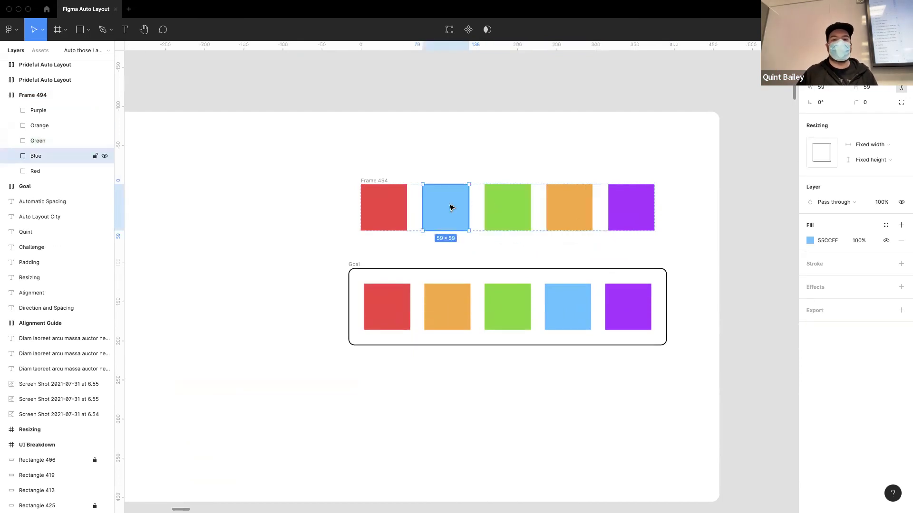
key(Right)
key(Right)
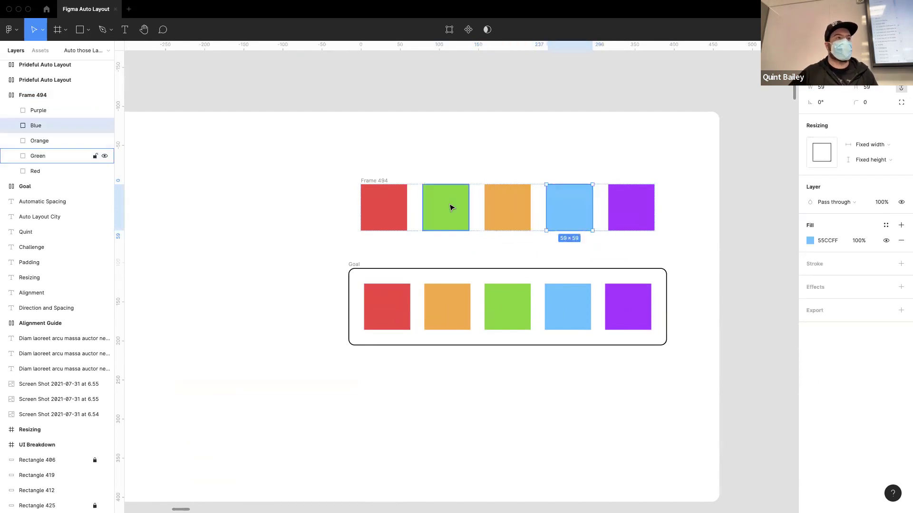
click(507, 213)
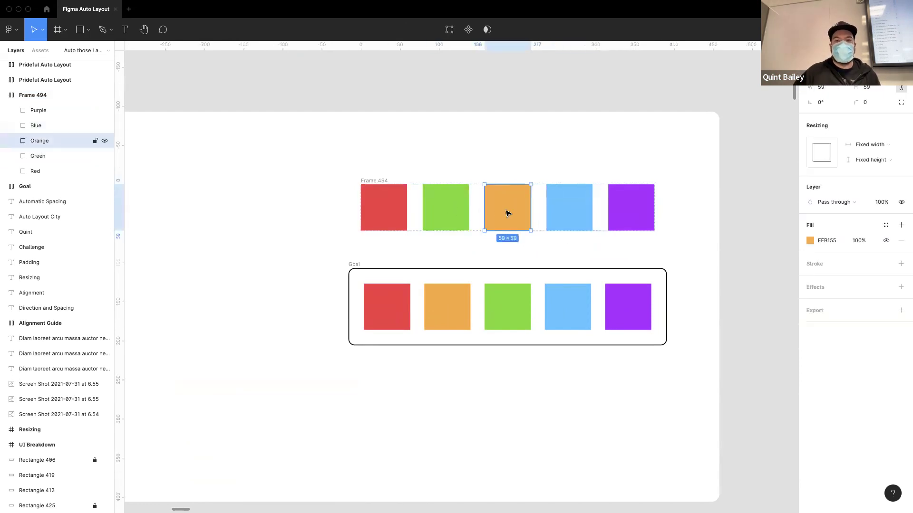
key(Left)
click(389, 241)
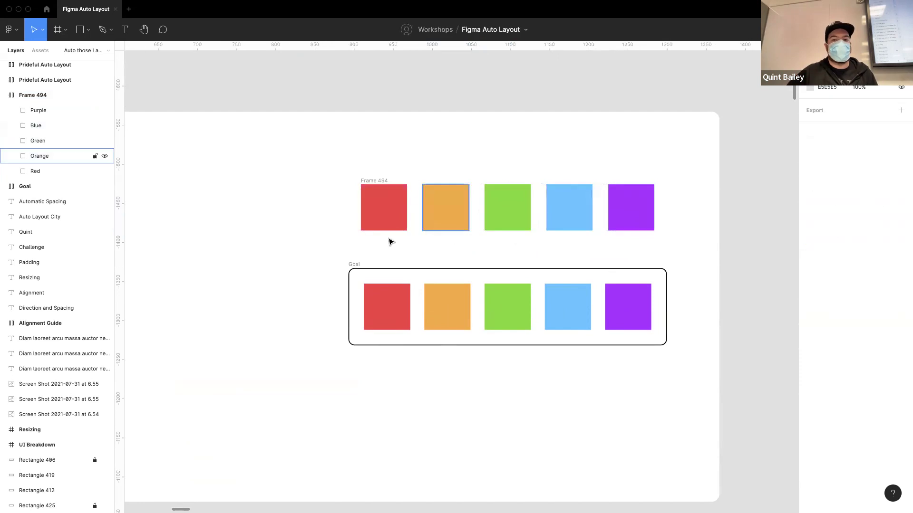
Move the reordered squares frame back to the left part of the white Direction and Spacing panel
scroll(389, 240, left, 5)
scroll(390, 240, down, 3)
scroll(482, 163, right, 3)
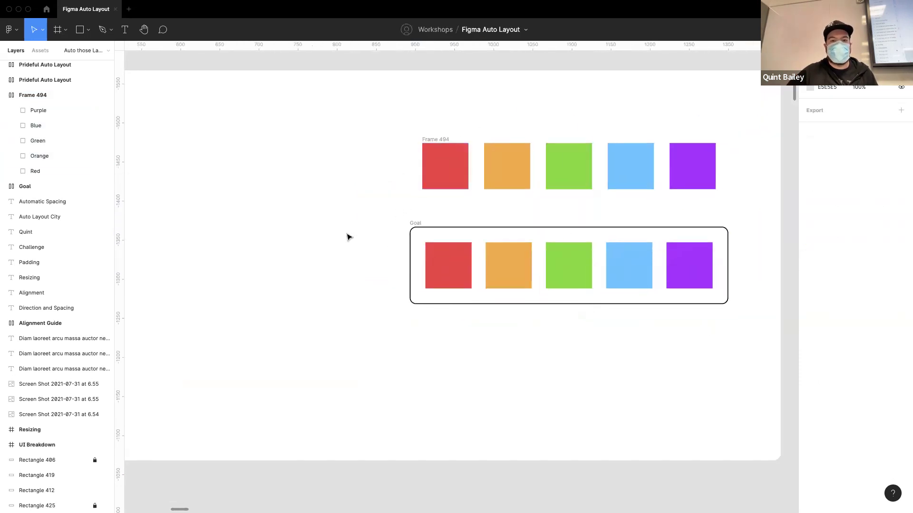
scroll(495, 212, down, 2)
scroll(488, 203, left, 3)
scroll(489, 203, down, 2)
scroll(471, 222, up, 3)
scroll(481, 265, down, 2)
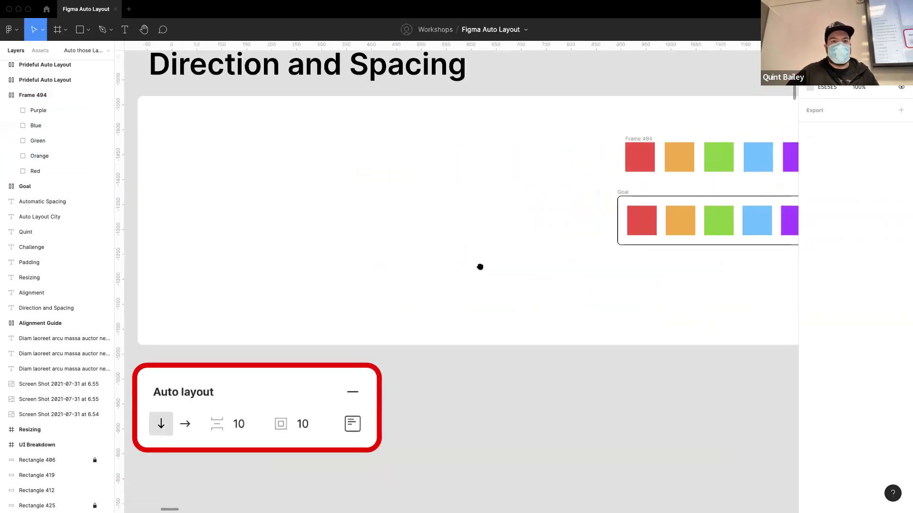
scroll(467, 245, up, 2)
scroll(450, 261, down, 3)
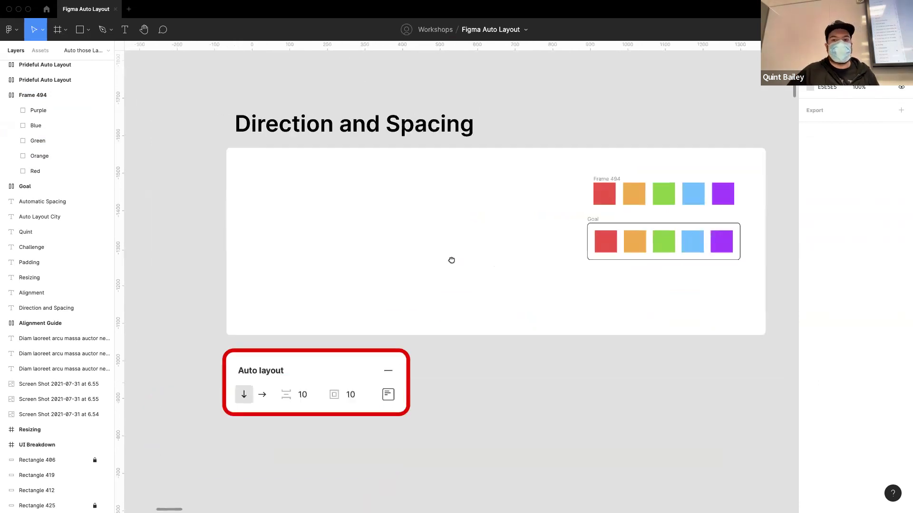
scroll(499, 223, right, 2)
click(551, 183)
drag(578, 179, 267, 225)
click(230, 228)
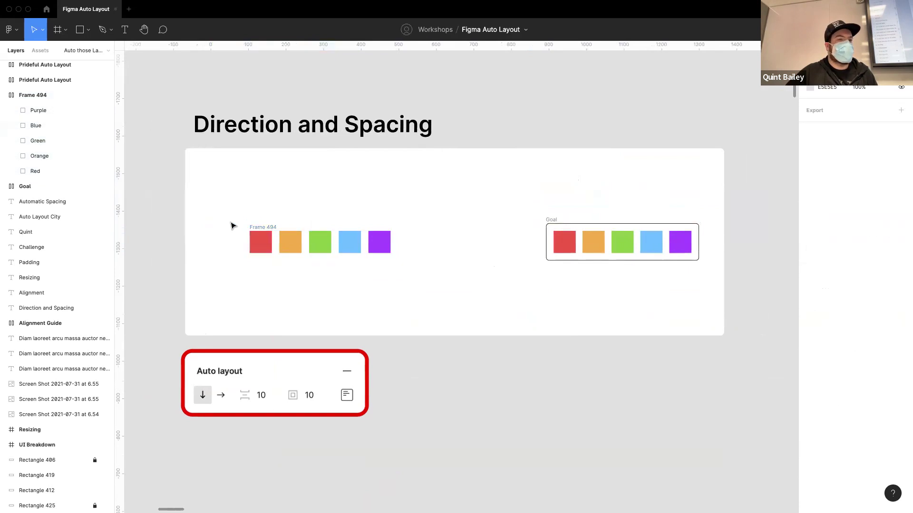
Examine the Product Details mockup with its empty dashed slot and the loose swatch and size elements beside it
scroll(226, 265, down, 2)
scroll(498, 275, right, 5)
scroll(499, 275, right, 5)
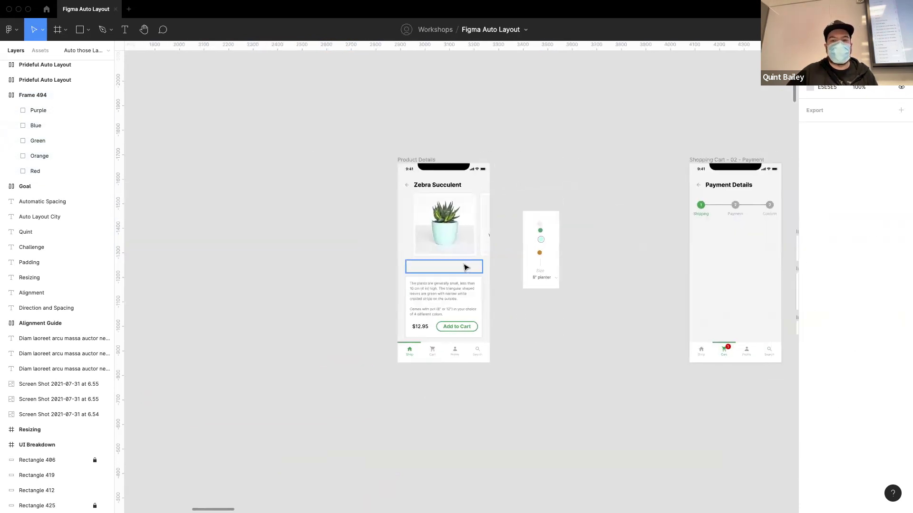
scroll(464, 265, up, 5)
scroll(505, 320, down, 1)
scroll(505, 320, left, 1)
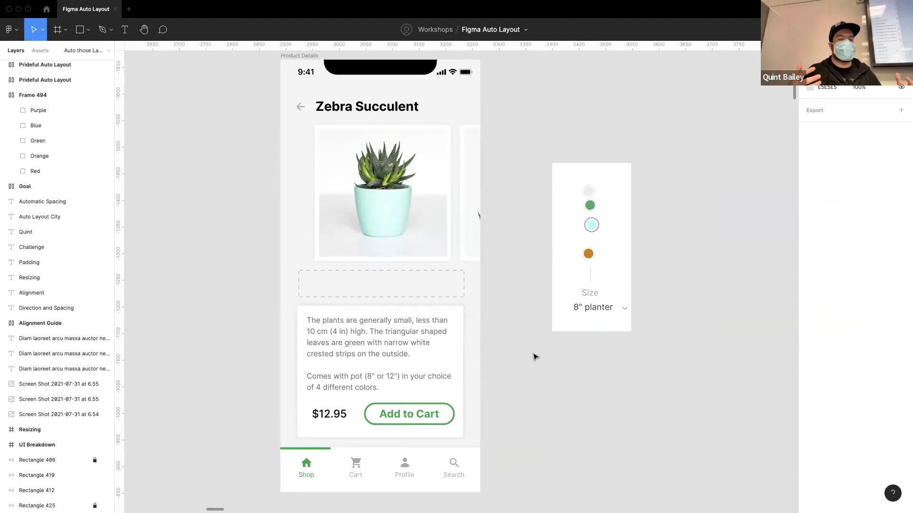
scroll(310, 240, left, 3)
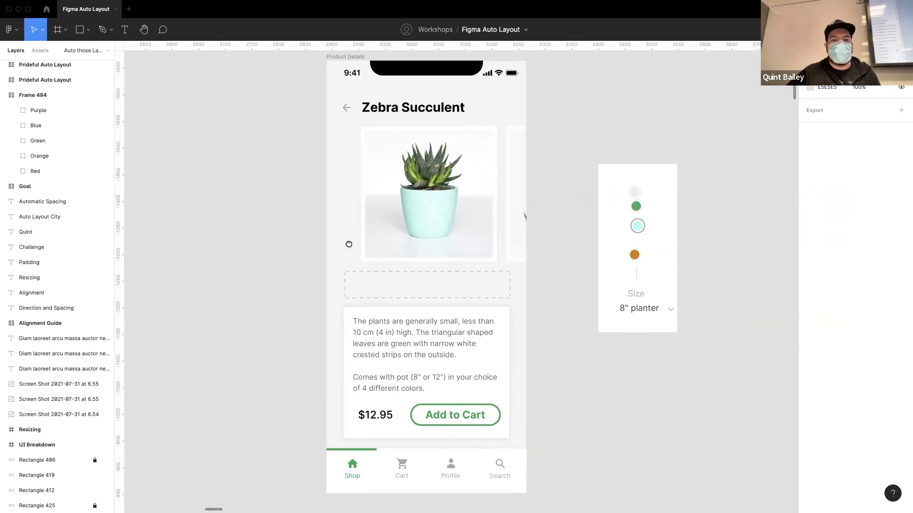
scroll(346, 245, up, 1)
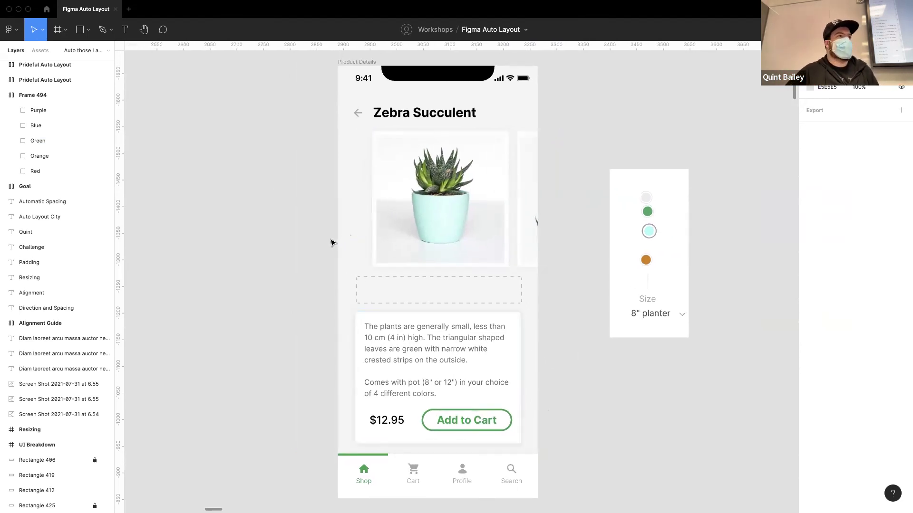
scroll(607, 261, right, 1)
scroll(607, 262, down, 1)
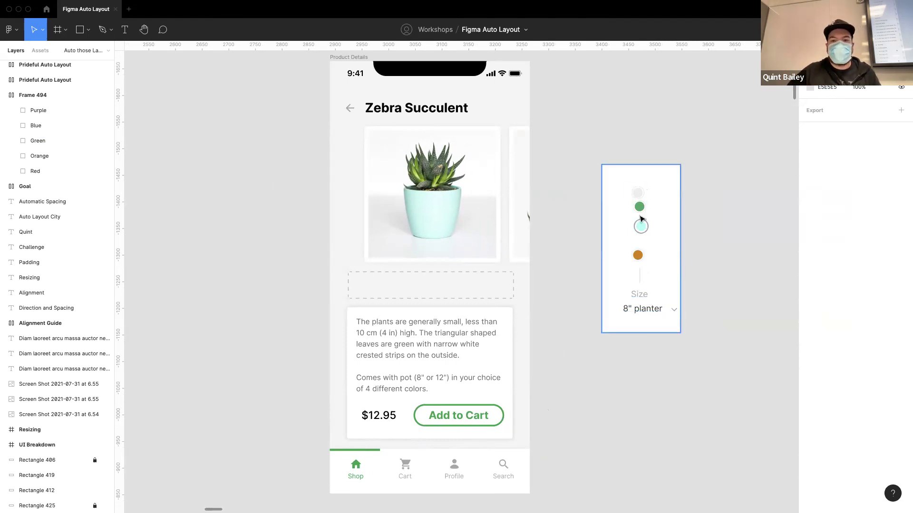
Remove the white background and arrange the colour swatches, divider line, size texts and chevron in a horizontal auto layout
click(638, 192)
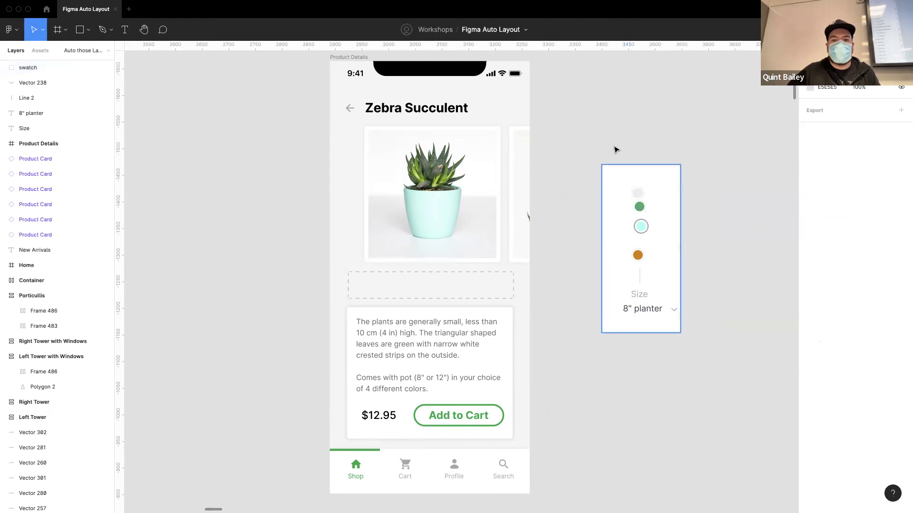
click(613, 173)
drag(591, 143, 688, 390)
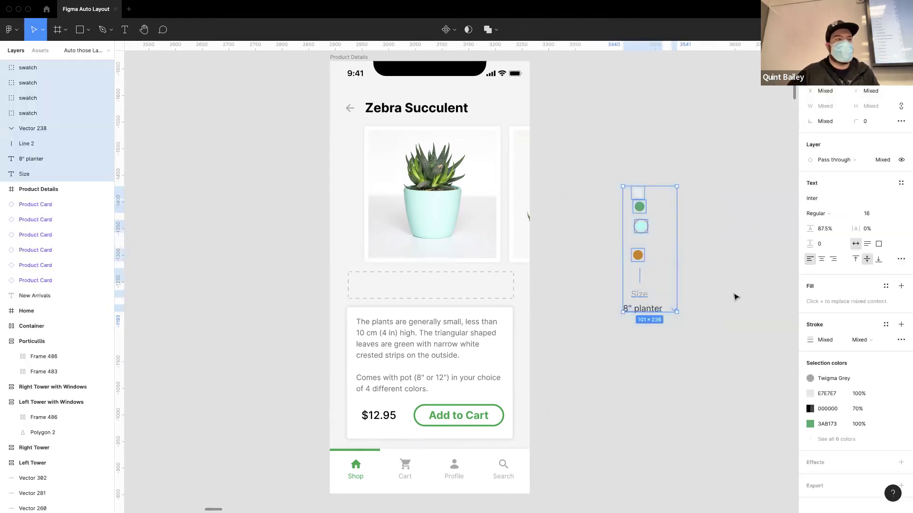
key(shift+a)
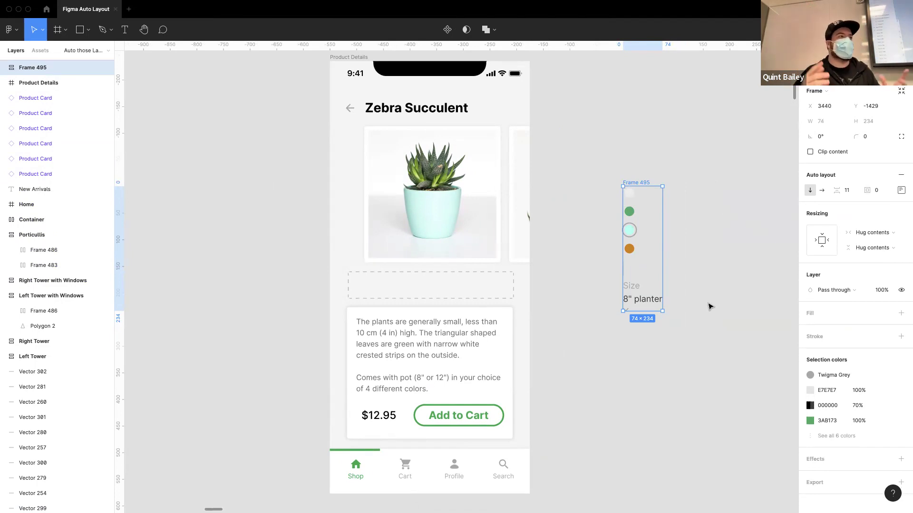
click(822, 191)
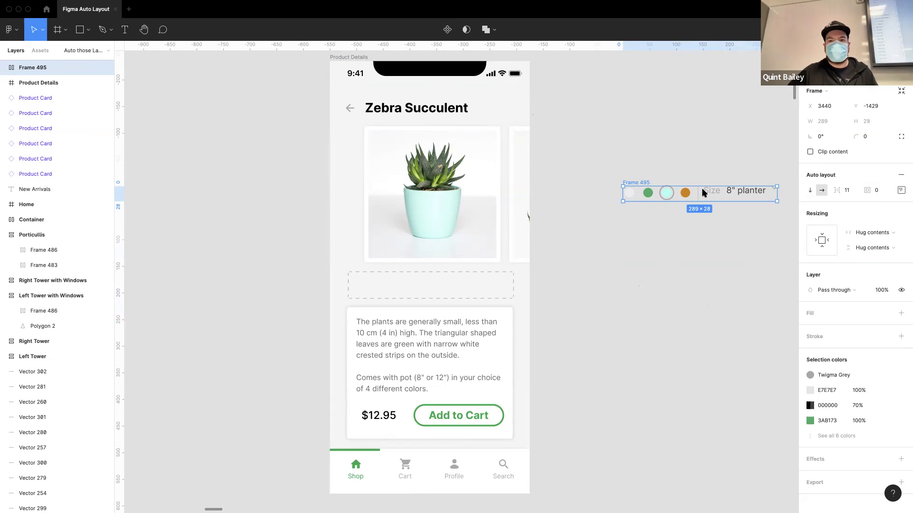
Place the swatch and size row inside the dashed slot on the product page and give the slot's frame a white fill
drag(640, 185, 592, 236)
drag(486, 270, 347, 280)
click(346, 279)
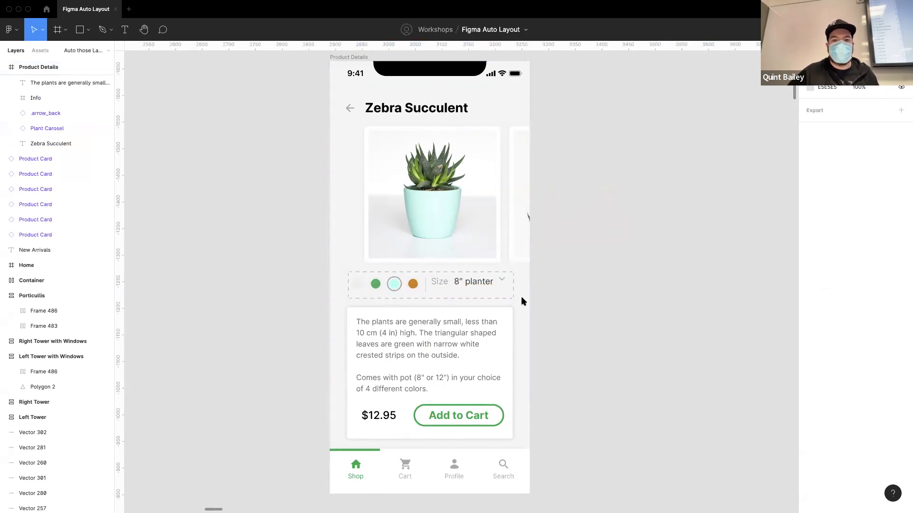
click(507, 296)
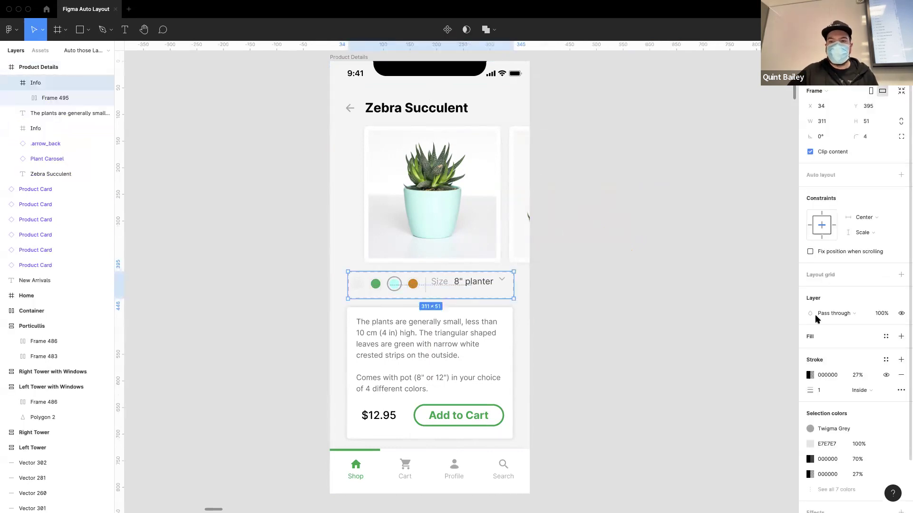
click(900, 338)
click(652, 263)
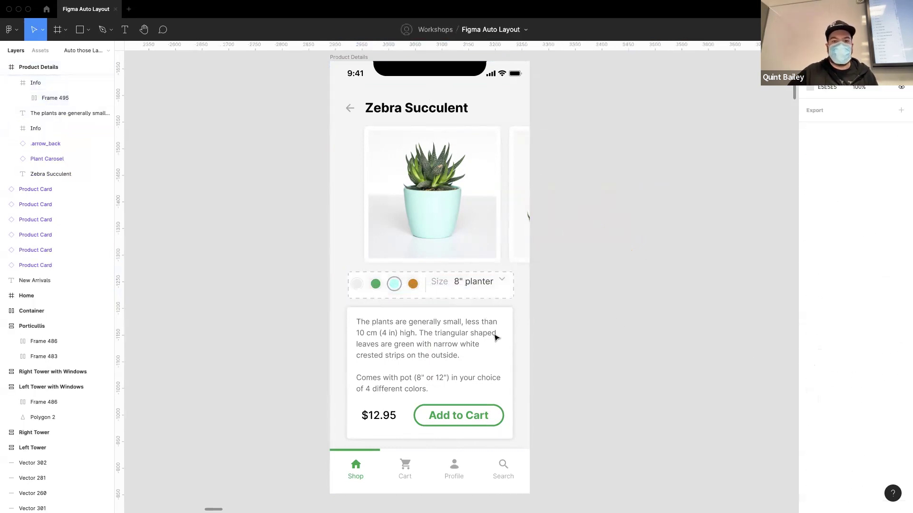
Select the swatch and size row inside the slot and try adjusting the spacing between its items
click(475, 289)
scroll(475, 285, up, 5)
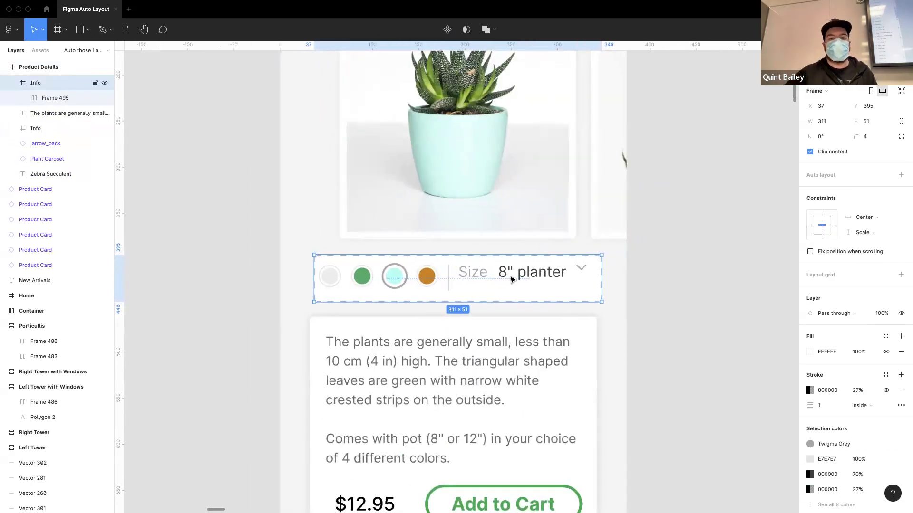
click(402, 282)
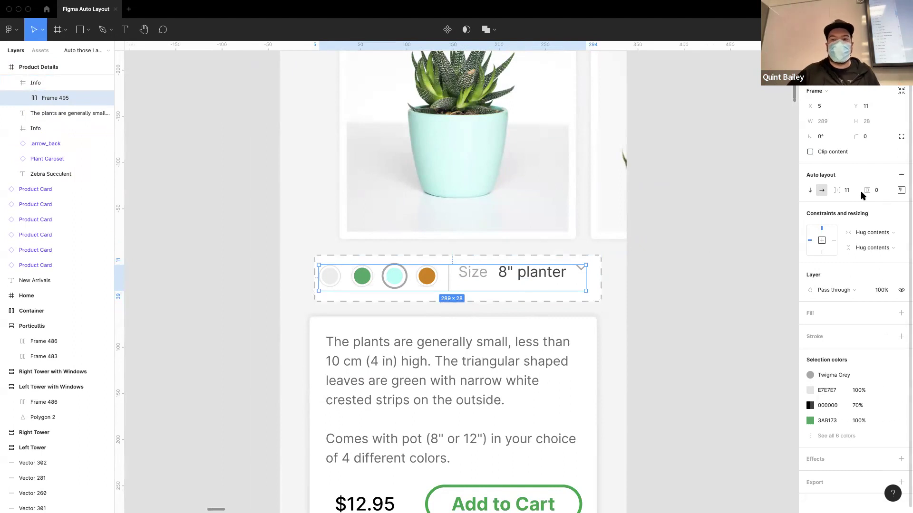
mouse_move(837, 191)
mouse_down()
mouse_move(854, 191)
mouse_move(824, 196)
mouse_move(831, 195)
mouse_up()
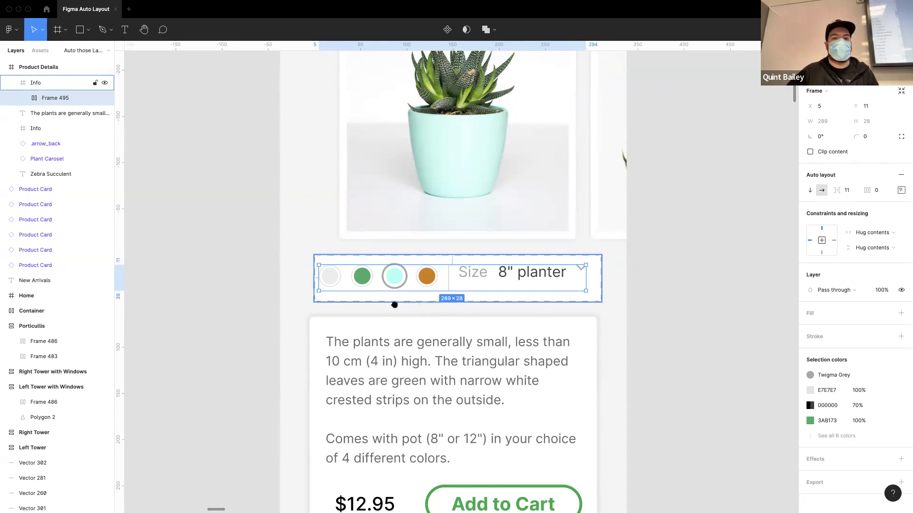
Wrap the First Name and Last Name labels beside the Payment Details screen in separate auto layouts, each with its underline
scroll(395, 305, right, 1)
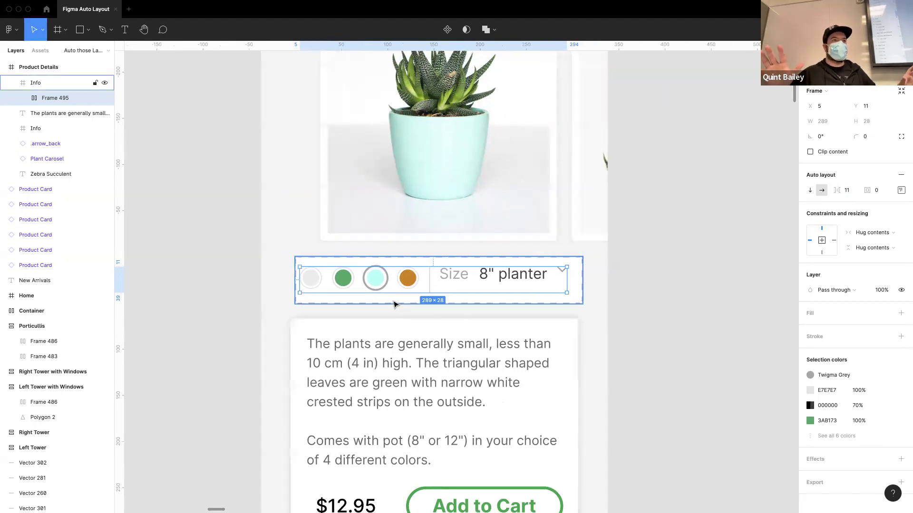
scroll(400, 305, down, 10)
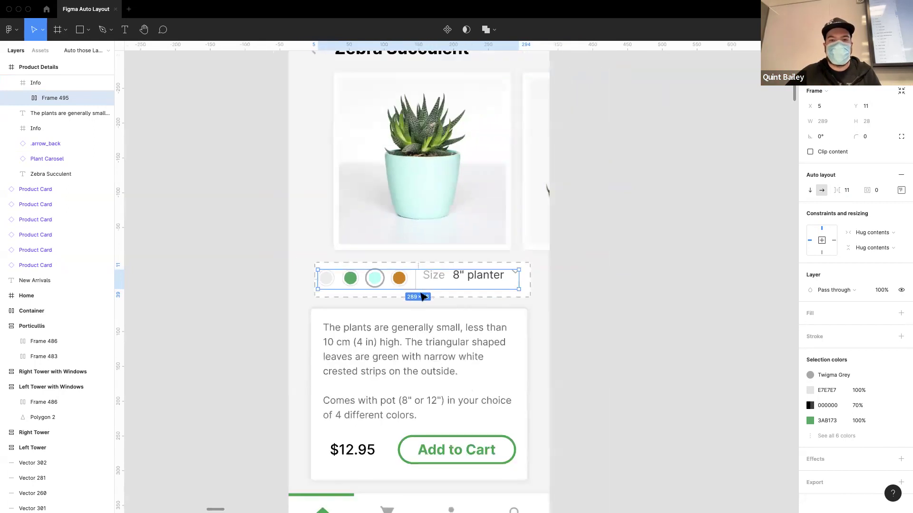
scroll(427, 305, up, 10)
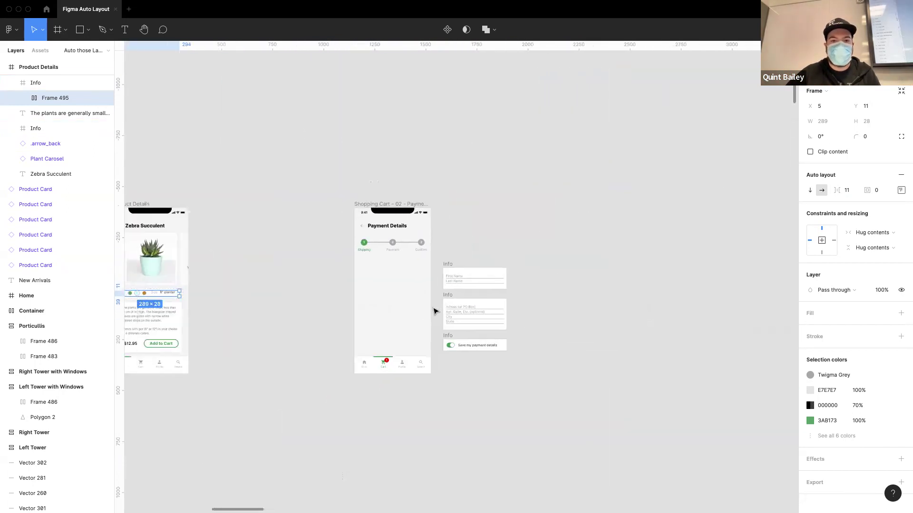
scroll(427, 321, up, 4)
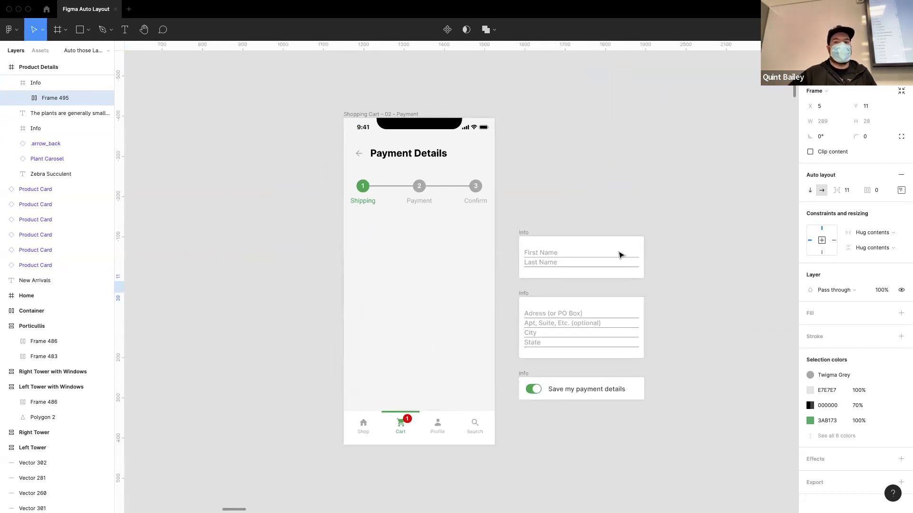
scroll(507, 263, up, 5)
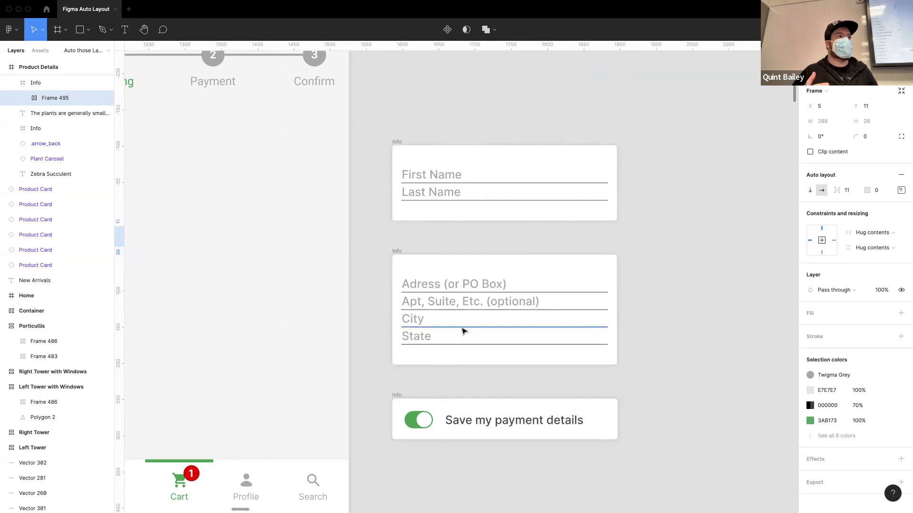
click(447, 174)
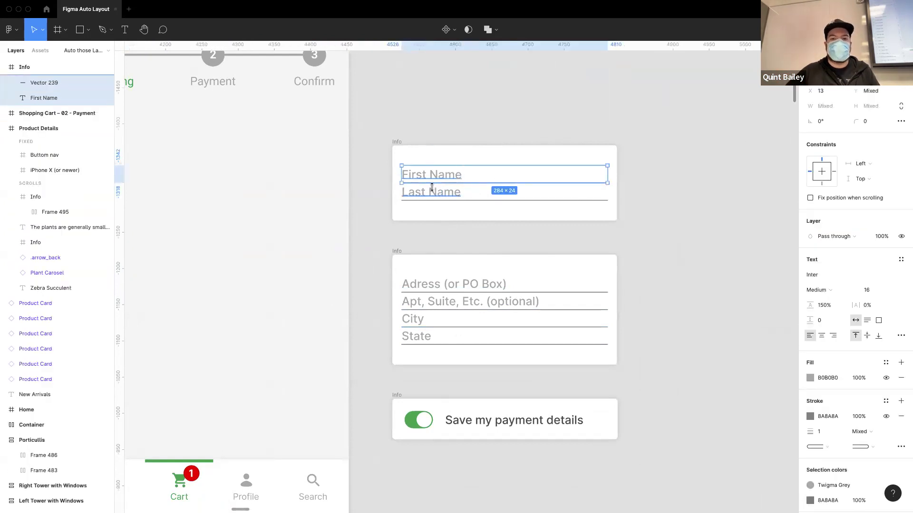
key(shift+a)
click(432, 193)
key(shift+a)
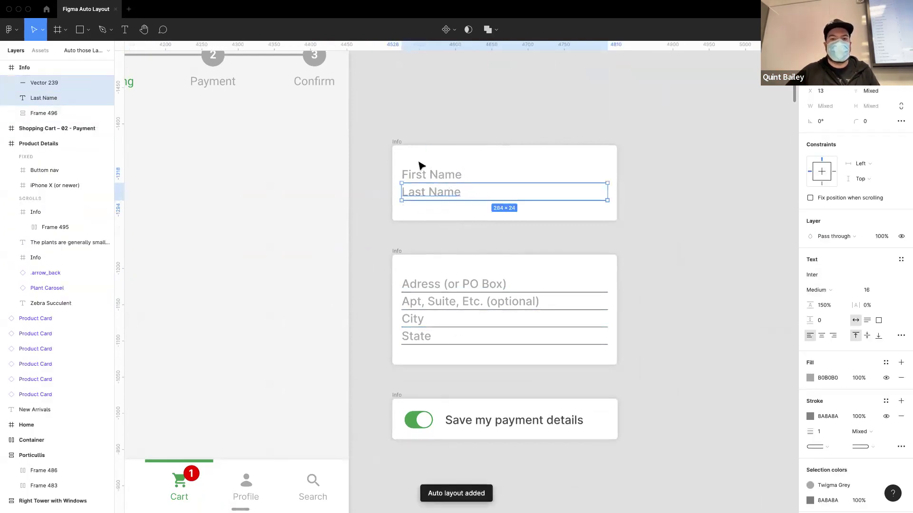
Wrap each of the address, apartment, City and State labels with its underline in its own auto layout
click(439, 281)
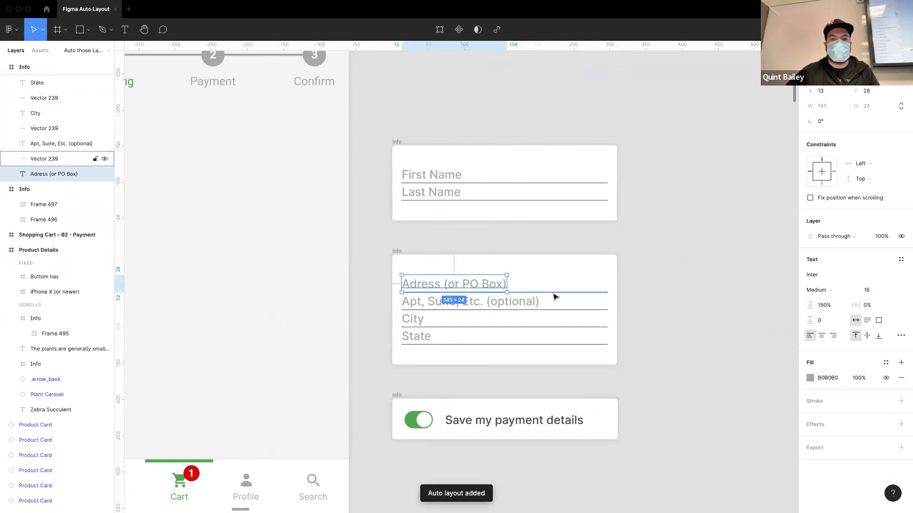
key(shift+a)
click(446, 307)
key(shift+a)
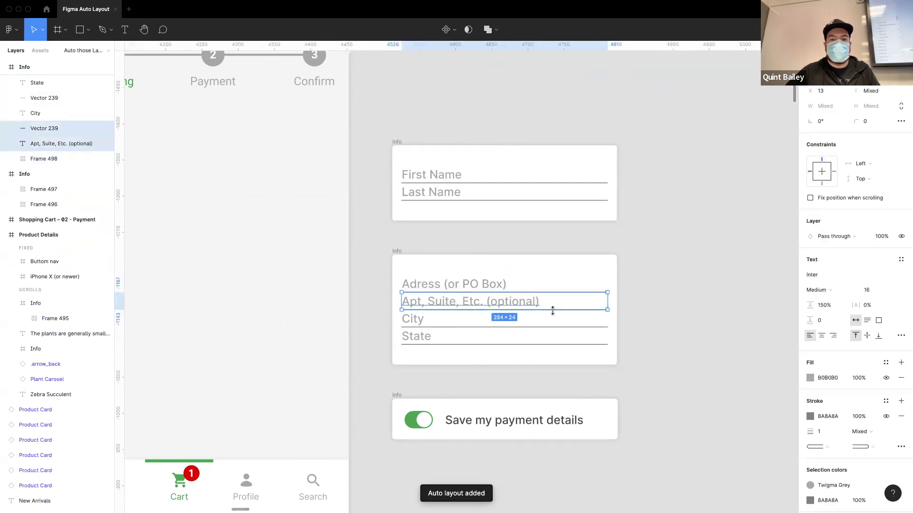
click(418, 319)
key(shift+a)
click(426, 335)
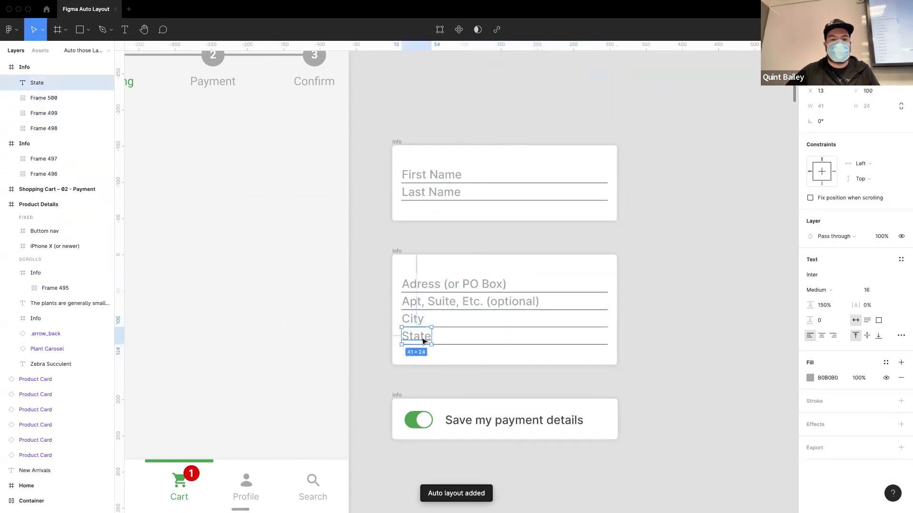
key(shift+a)
Combine the four address fields in one vertical auto layout, widen their spacing and move the group up within its card
shift+click(418, 319)
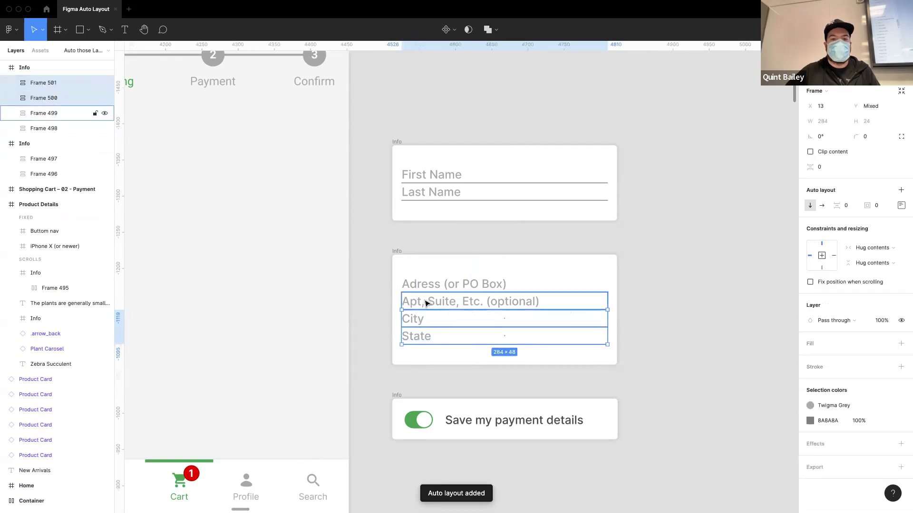
shift+click(470, 302)
shift+click(471, 284)
key(shift+a)
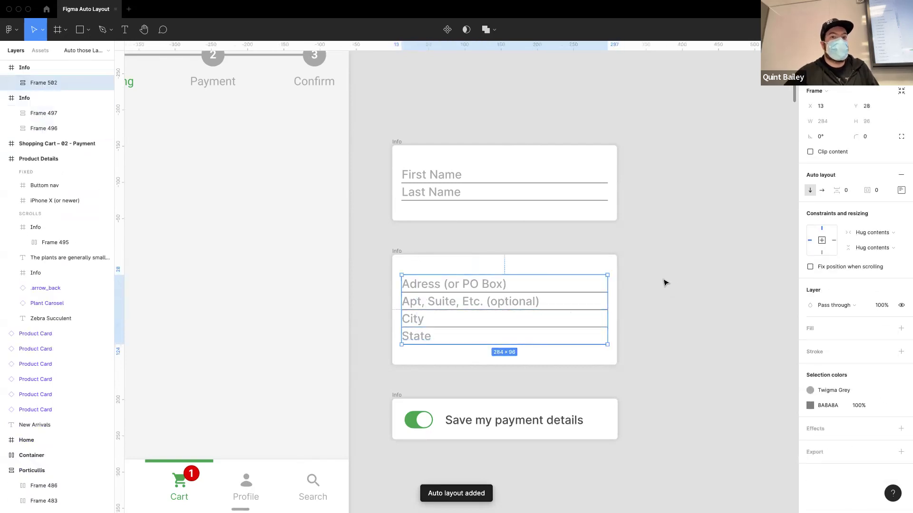
drag(835, 191, 843, 191)
drag(455, 306, 452, 289)
Combine the First Name and Last Name fields in a vertical auto layout with a spacing of 10
click(432, 195)
shift+click(434, 177)
key(shift+a)
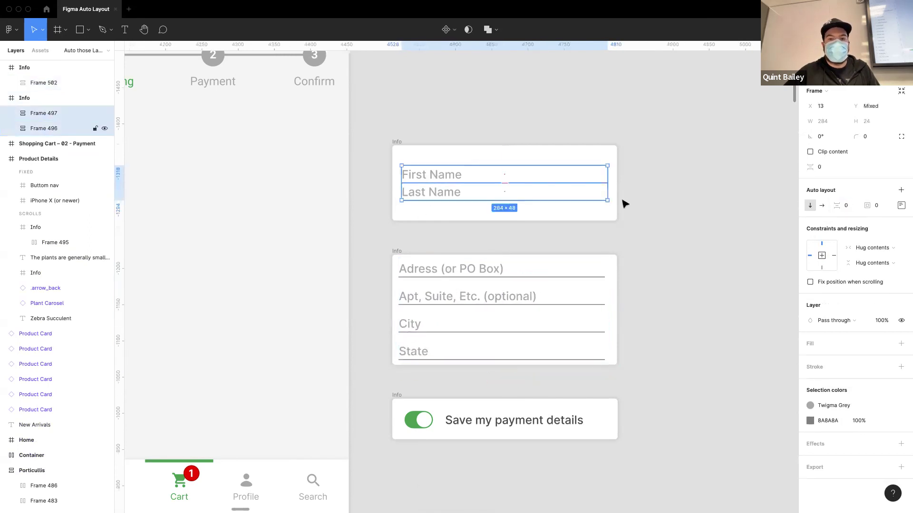
mouse_move(419, 184)
mouse_down()
mouse_move(418, 202)
mouse_move(424, 184)
mouse_move(425, 193)
mouse_up()
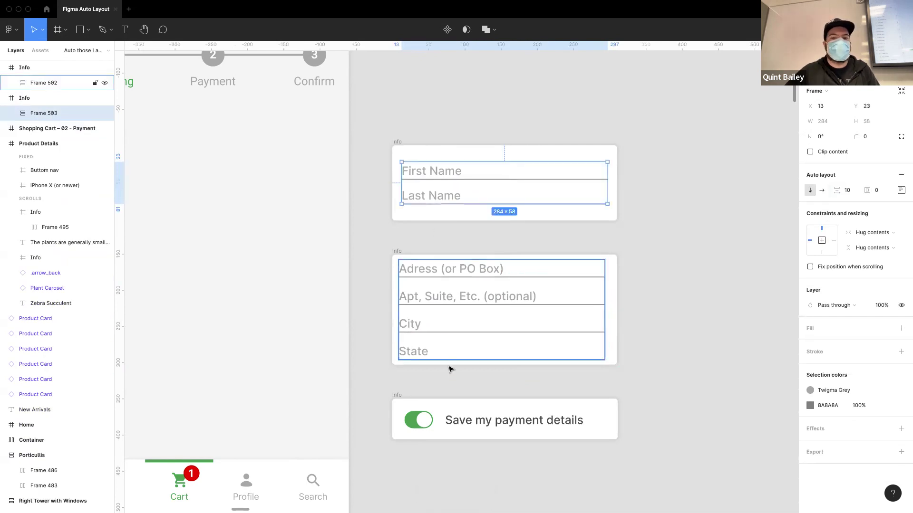
Set the item spacing of the name and address field groups together to 11
shift+click(442, 309)
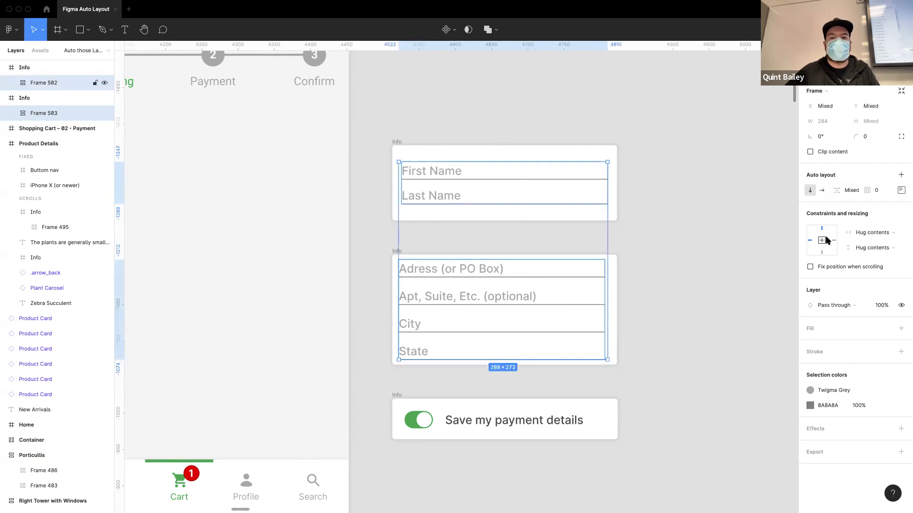
click(851, 191)
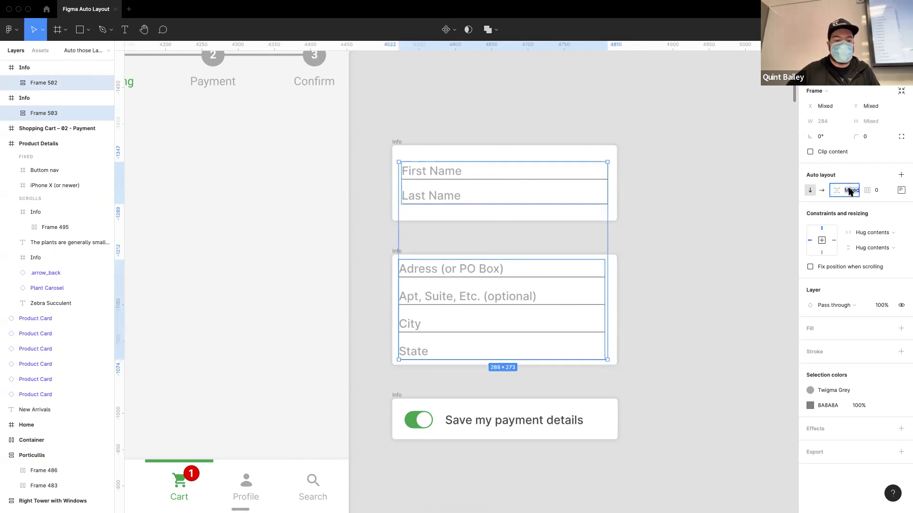
text(20)
key(Return)
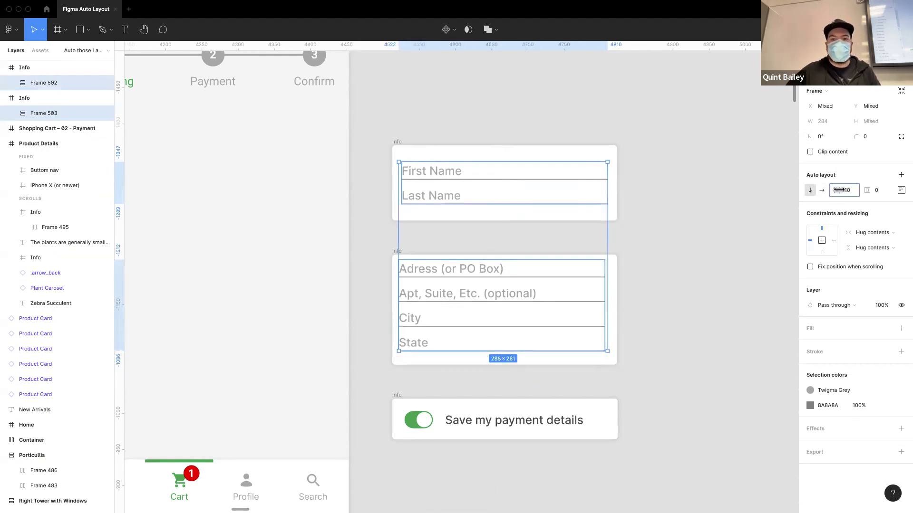
drag(850, 190, 840, 190)
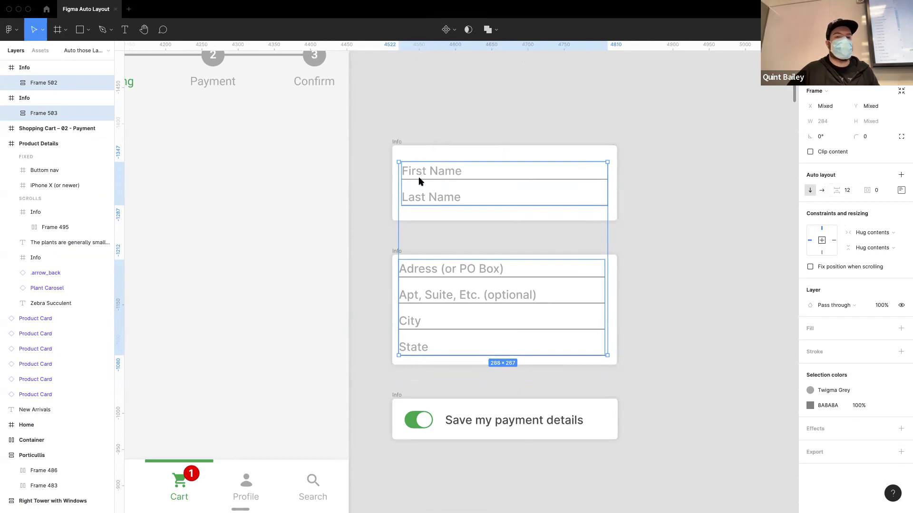
drag(840, 190, 840, 190)
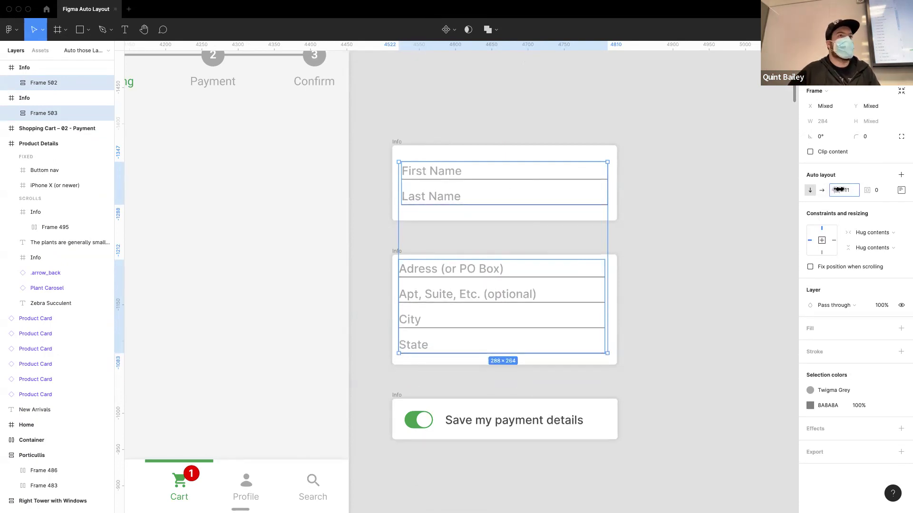
key(Escape)
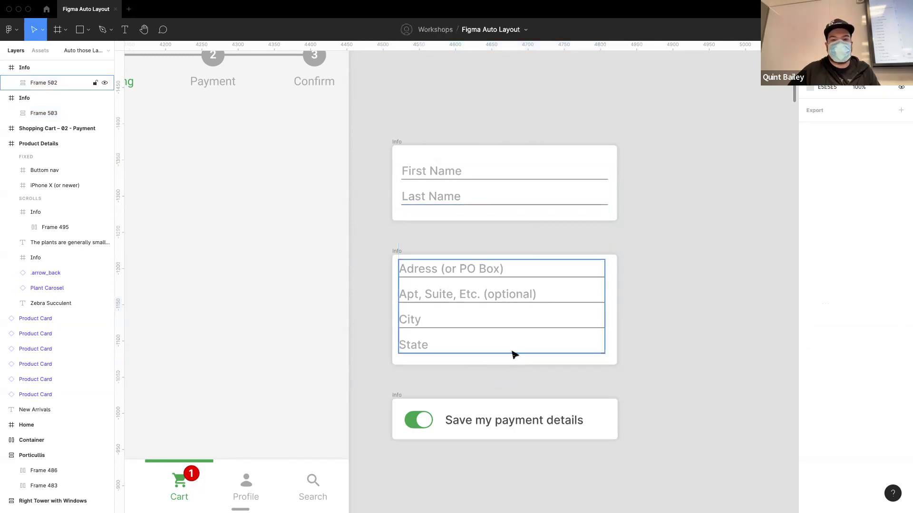
Move the name, address and save-payment cards together into the empty area of the Payment Details screen
scroll(514, 353, left, 2)
drag(407, 95, 649, 464)
drag(575, 312, 238, 291)
scroll(458, 295, left, 5)
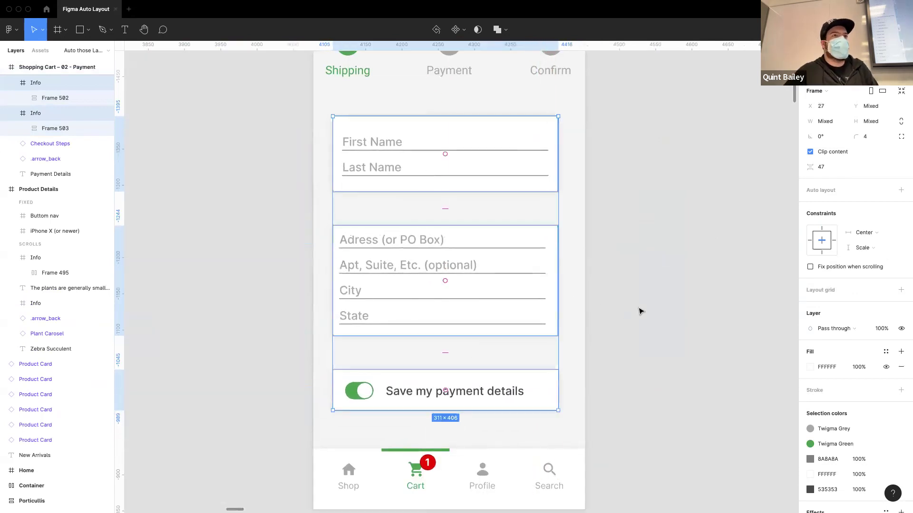
Stack the three cards in a vertical auto layout, nudge the stack up slightly and reduce the gap between the cards
key(shift+a)
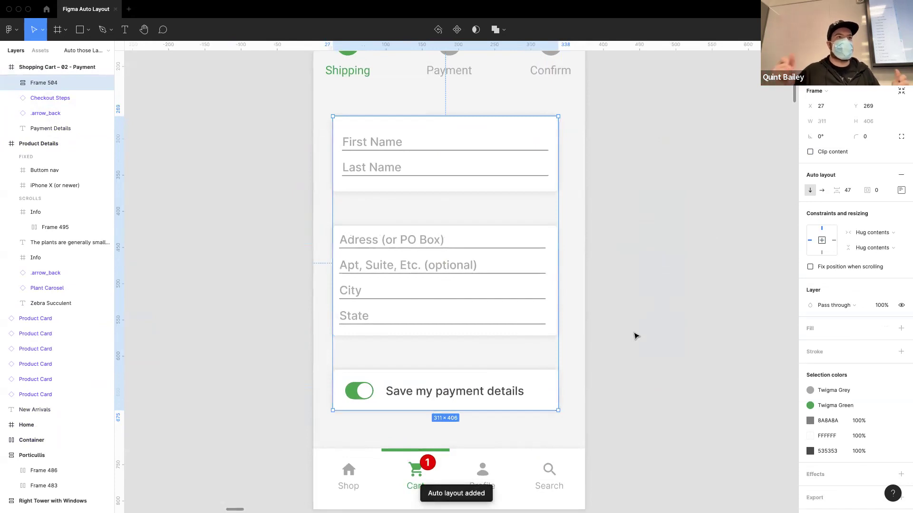
drag(473, 261, 476, 256)
mouse_move(840, 194)
mouse_down()
mouse_move(819, 194)
mouse_move(830, 194)
mouse_up()
click(660, 278)
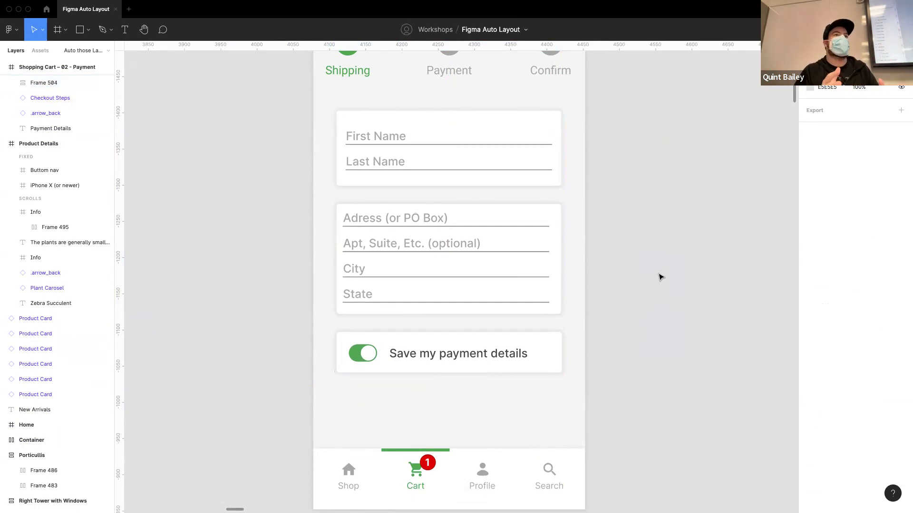
Go to the Alignment section and examine its padding panel, Alignment Guide, sample text box and coloured squares
scroll(591, 226, down, 5)
scroll(331, 292, left, 5)
scroll(332, 292, left, 15)
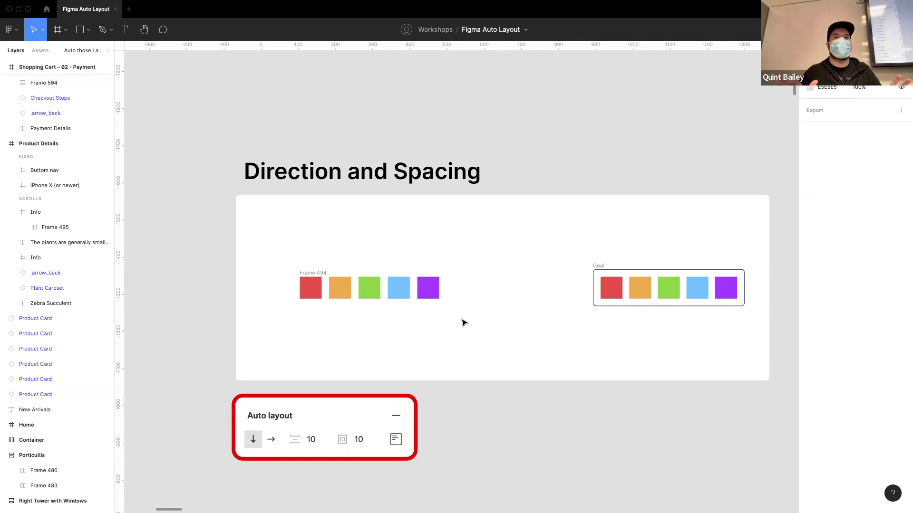
scroll(465, 323, down, 15)
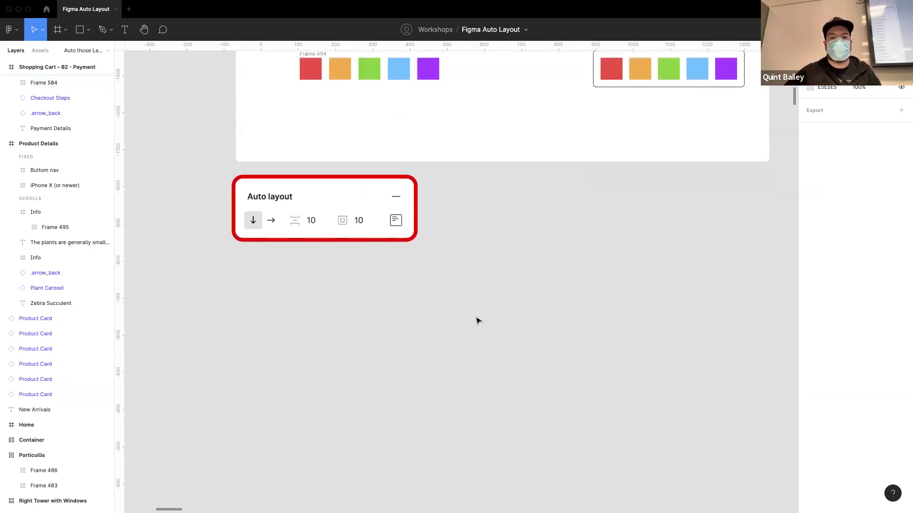
ctrl+scroll(438, 334, up, 3)
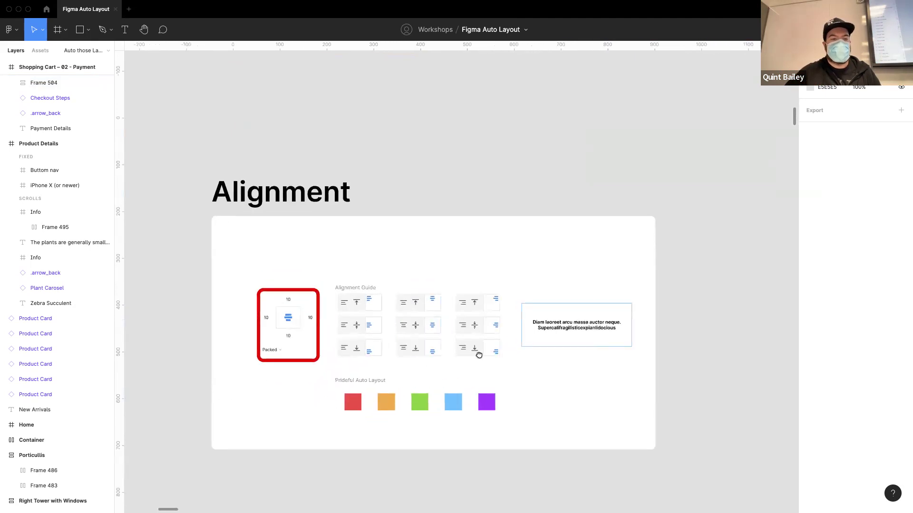
scroll(456, 347, left, 3)
ctrl+scroll(400, 340, up, 3)
ctrl+scroll(404, 339, up, 2)
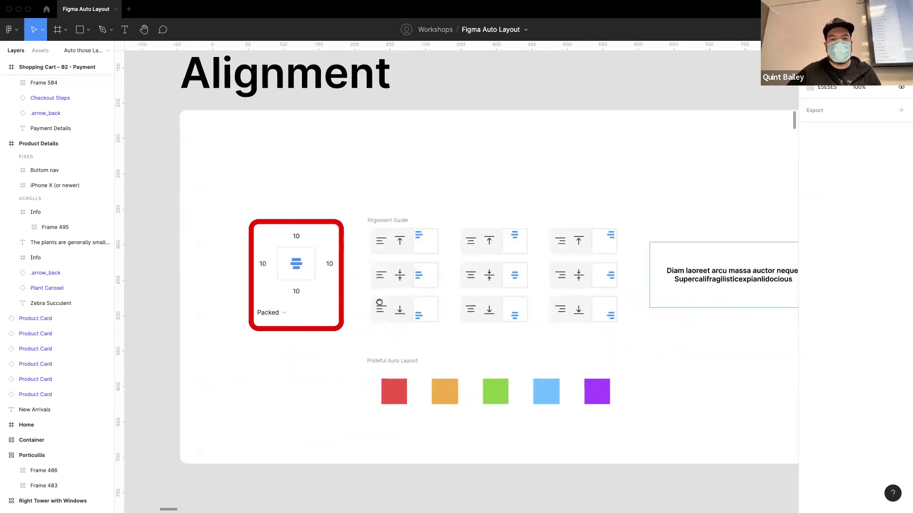
scroll(387, 322, up, 1)
scroll(425, 323, right, 2)
scroll(472, 366, right, 2)
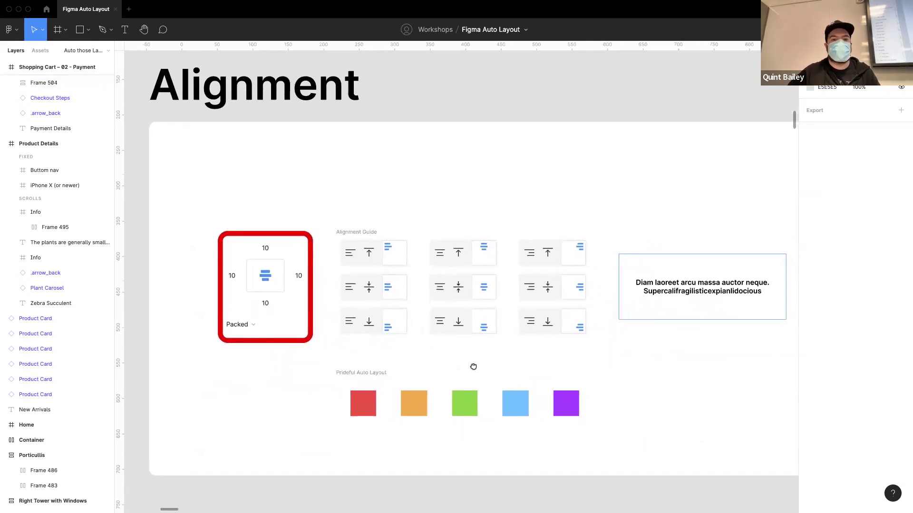
scroll(470, 377, up, 1)
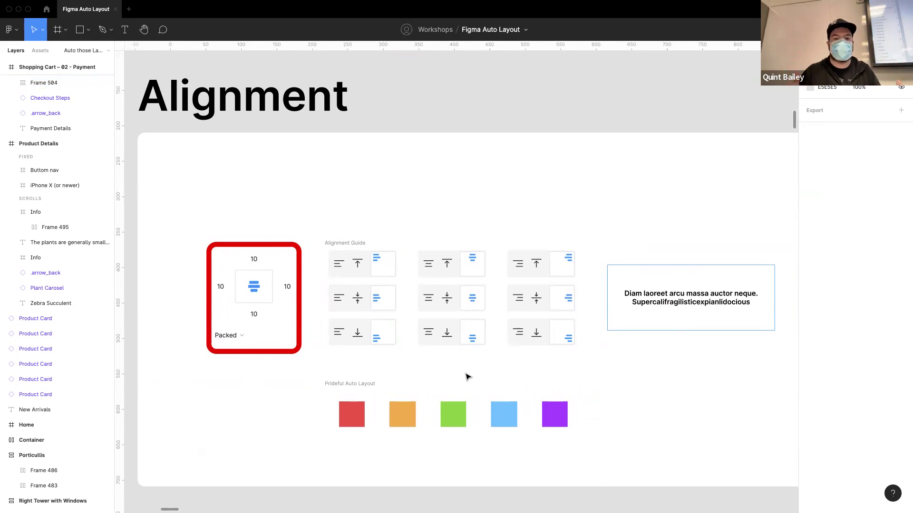
Align the squares in the Prideful Auto Layout frame to the top right, top centre and top left in turn
scroll(456, 348, up, 5)
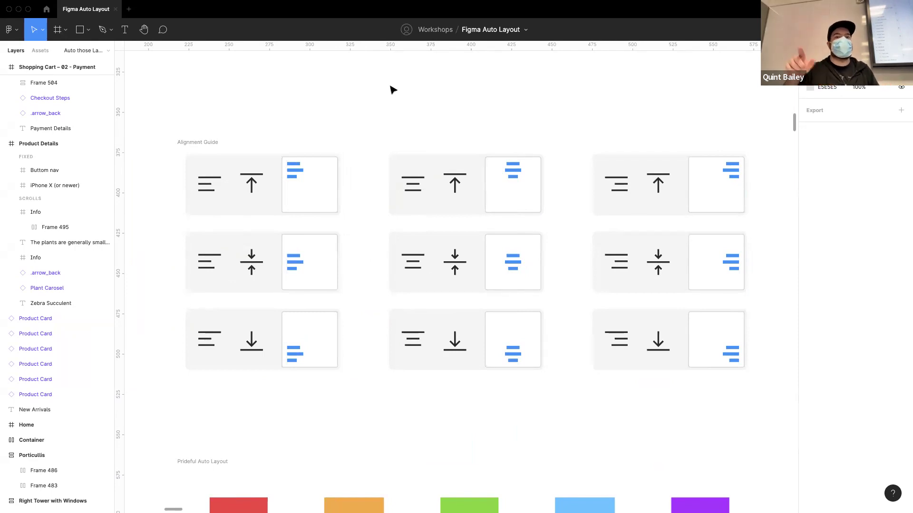
scroll(387, 104, down, 5)
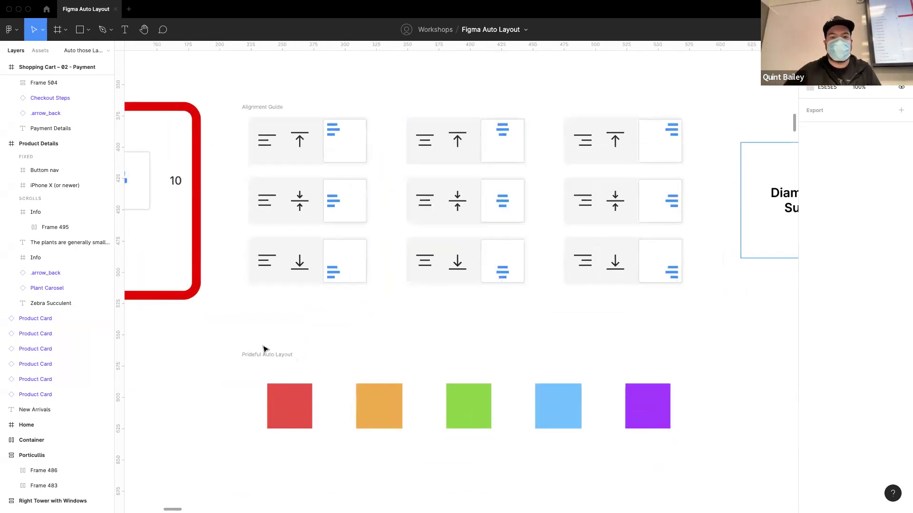
click(446, 376)
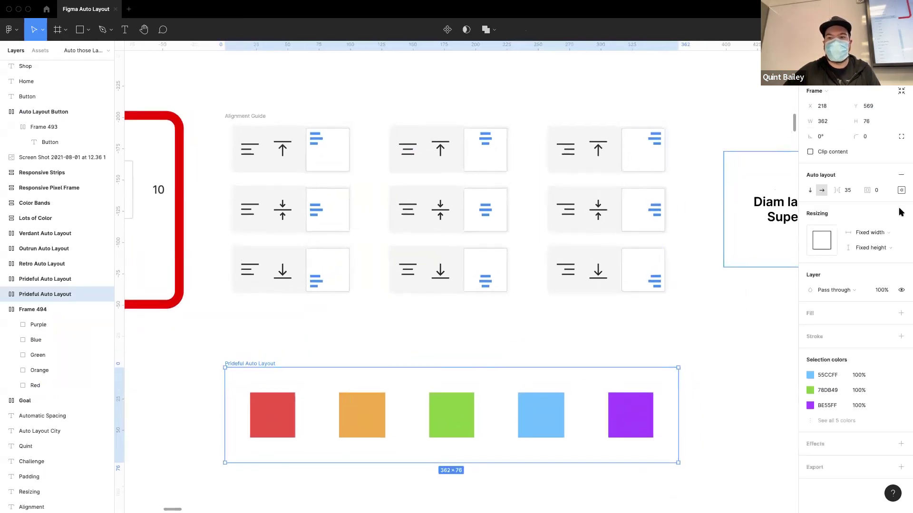
click(900, 191)
click(902, 192)
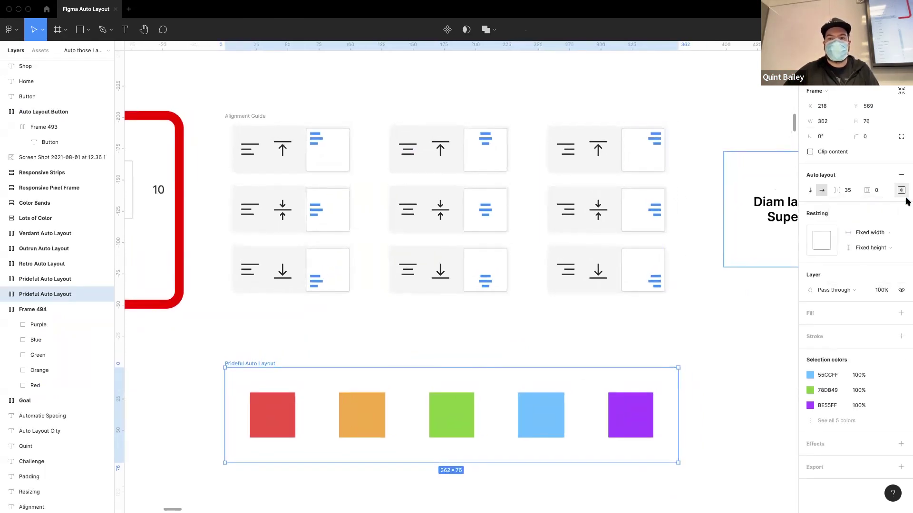
click(901, 190)
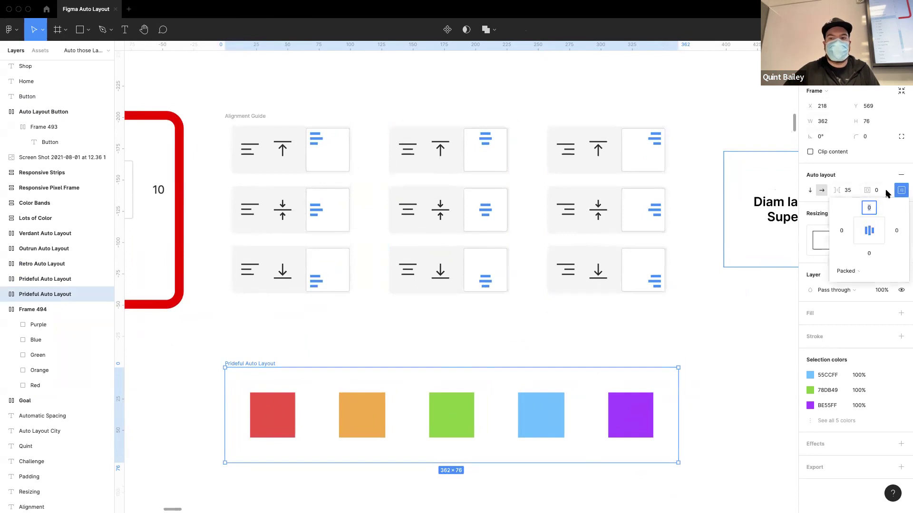
click(879, 224)
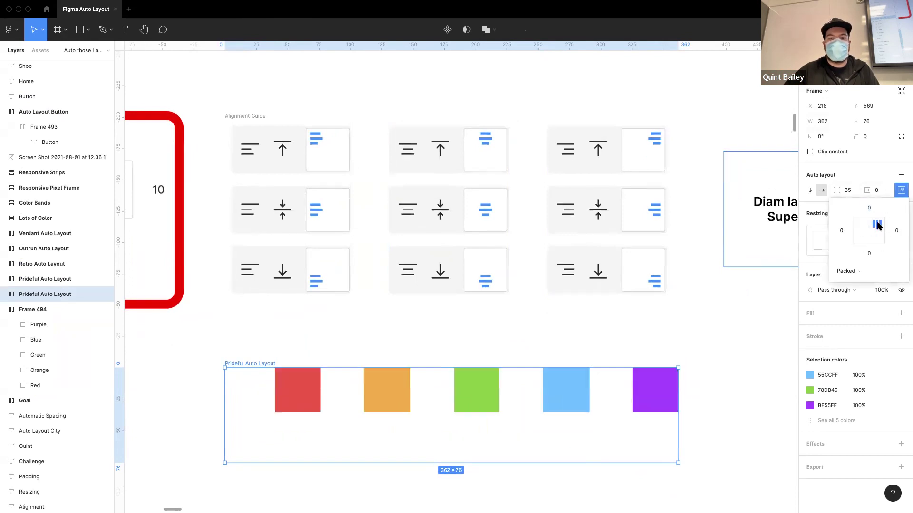
click(869, 225)
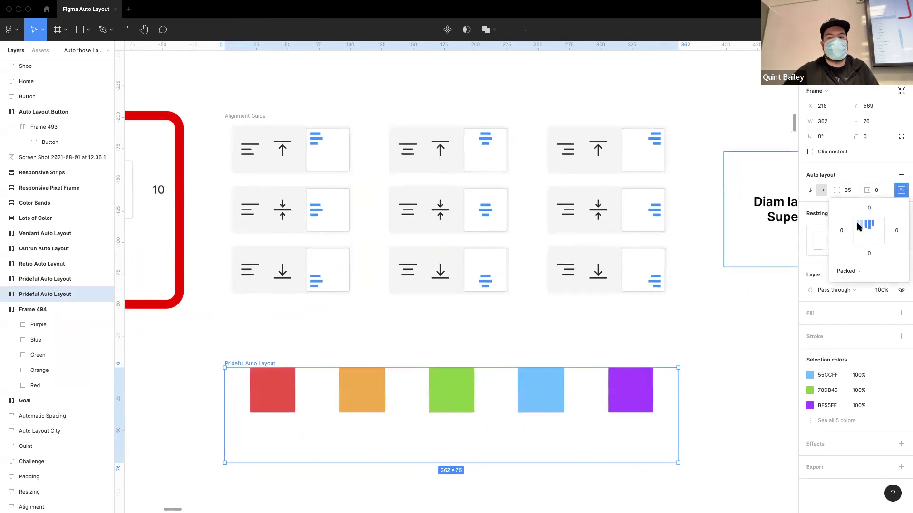
click(858, 226)
Align the squares middle left, middle right, bottom centre and bottom left in turn, and return them to the centre
click(860, 232)
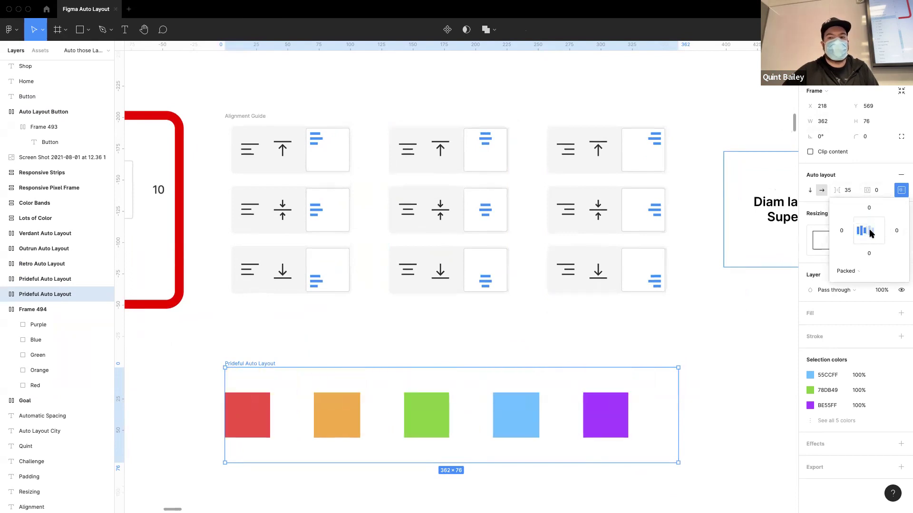
click(870, 232)
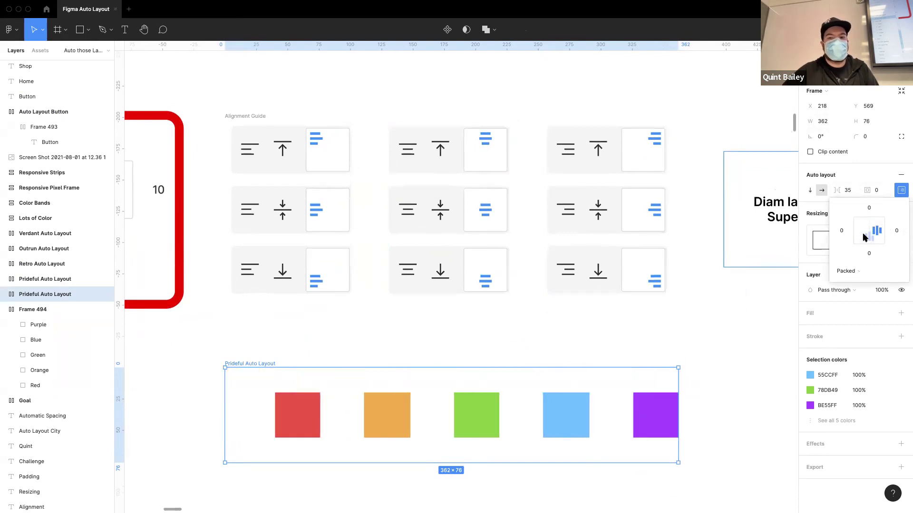
click(868, 241)
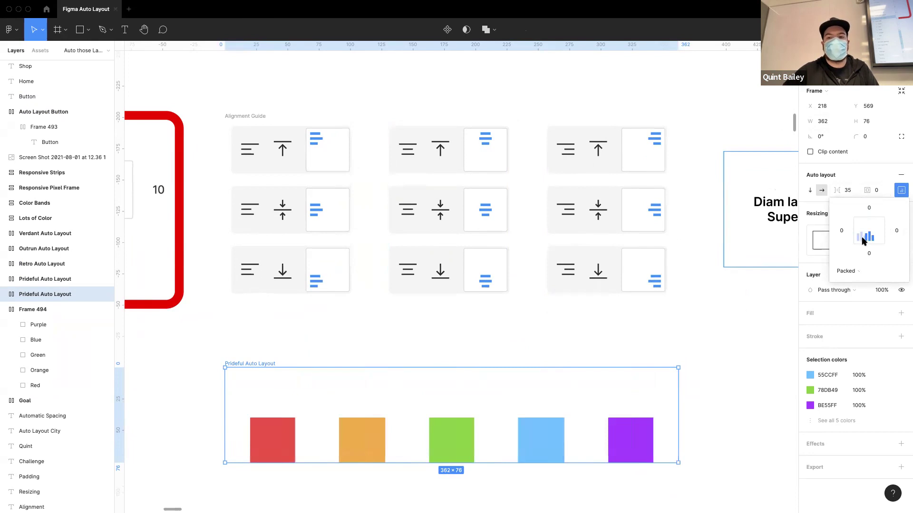
click(860, 241)
click(869, 231)
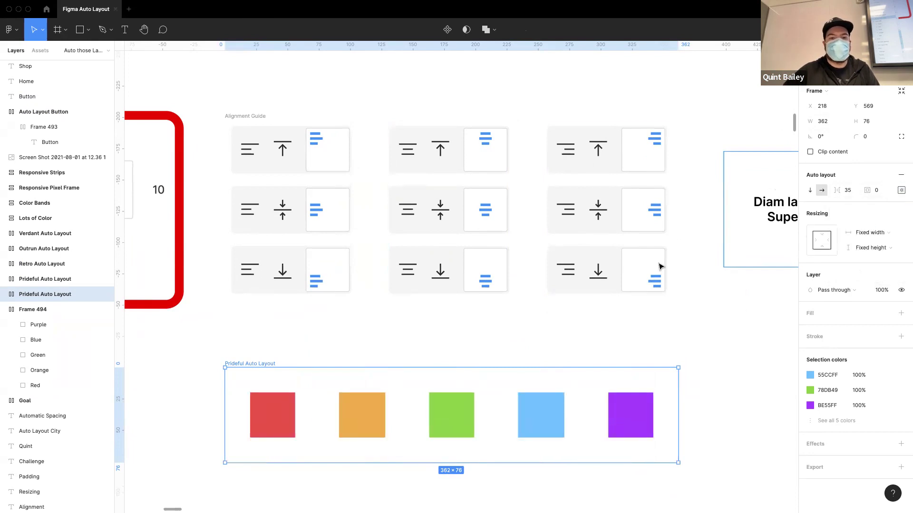
Centre-align the swatches and size items in the Product Details info row, and centre that group within its dashed frame
scroll(605, 231, down, 2)
scroll(475, 326, up, 6)
scroll(476, 325, down, 3)
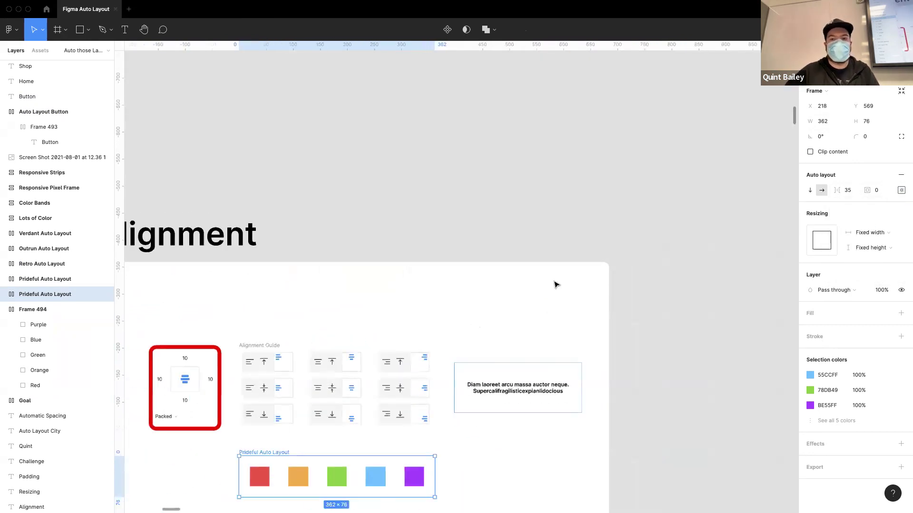
scroll(556, 284, up, 10)
scroll(405, 358, right, 15)
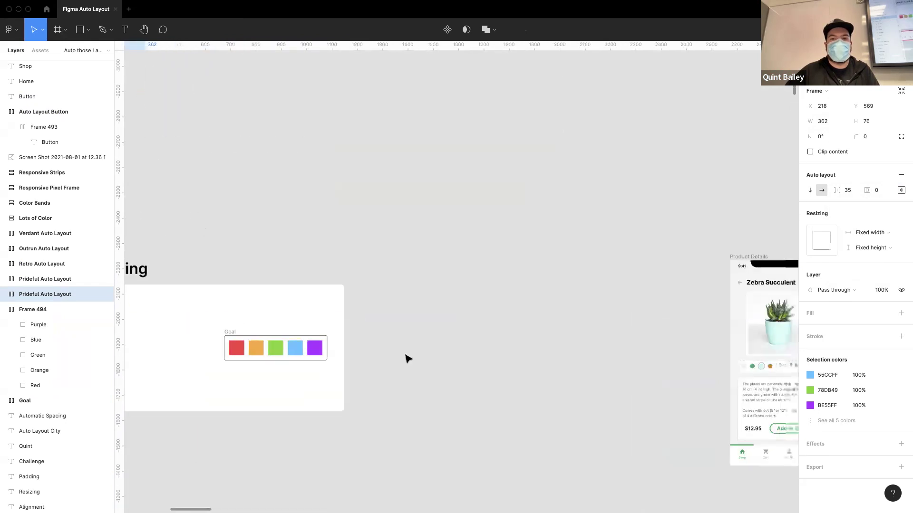
scroll(529, 301, up, 6)
scroll(530, 301, up, 2)
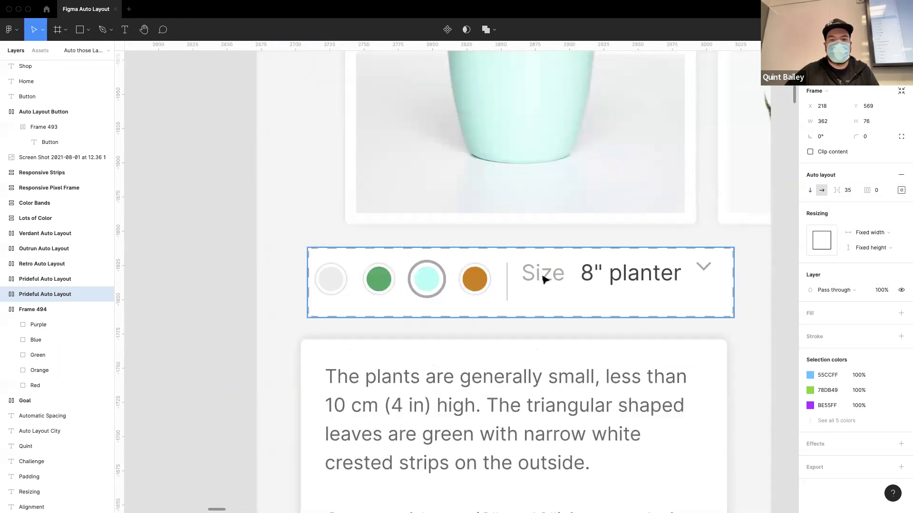
click(500, 315)
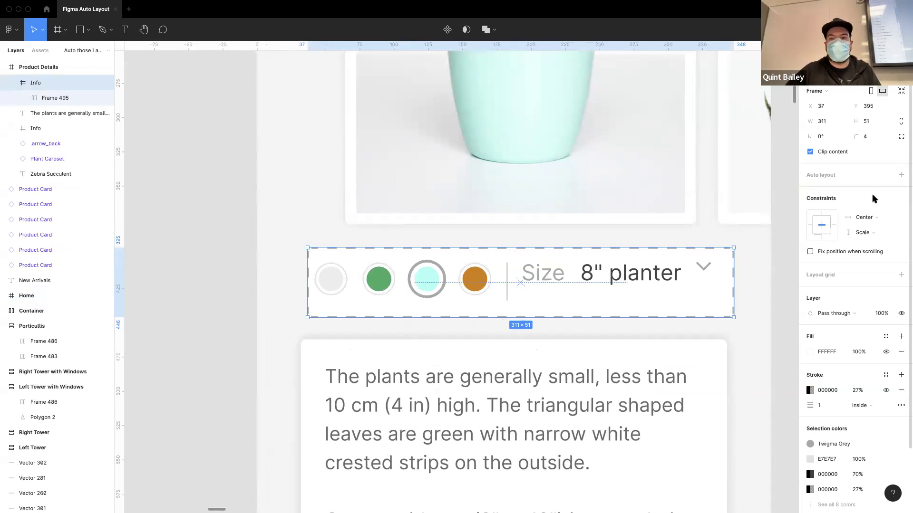
double_click(433, 280)
click(901, 190)
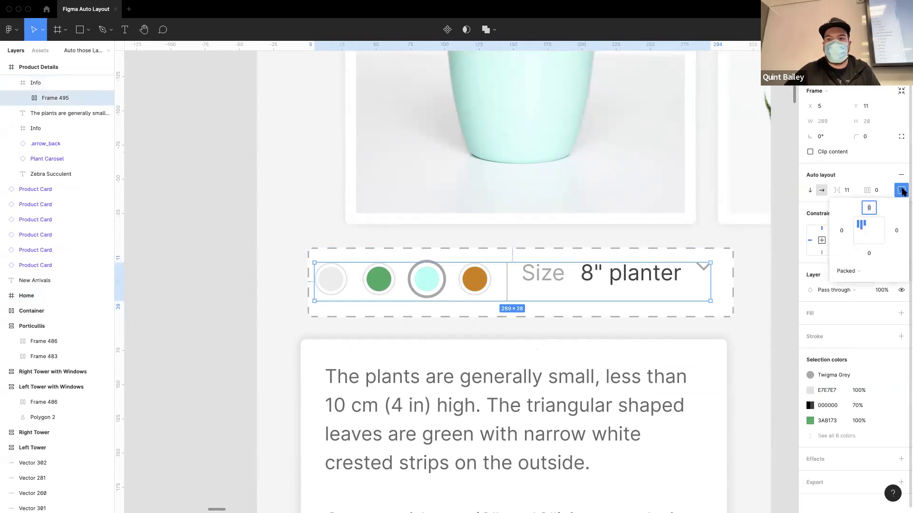
click(869, 233)
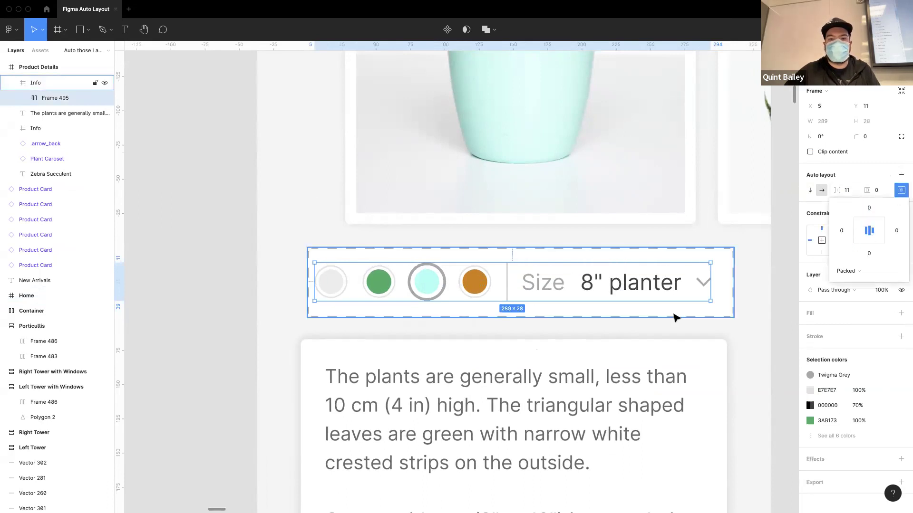
drag(401, 280, 412, 283)
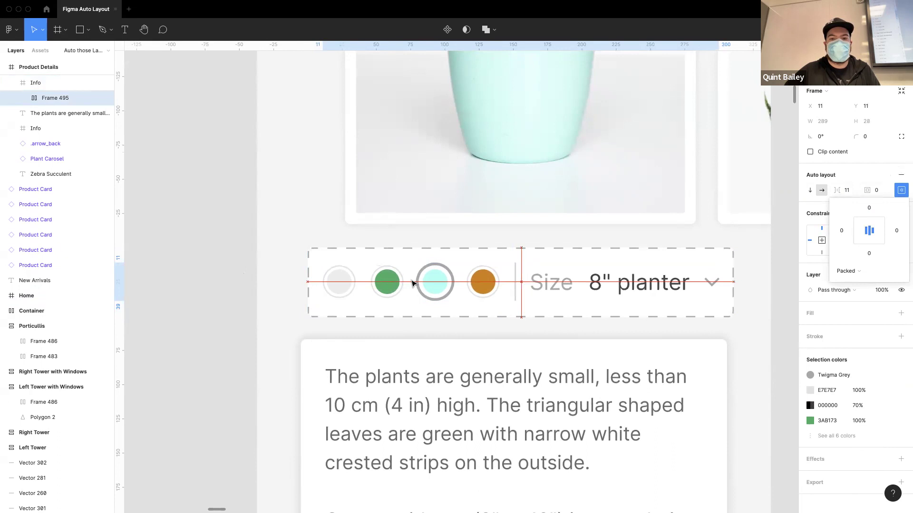
click(186, 222)
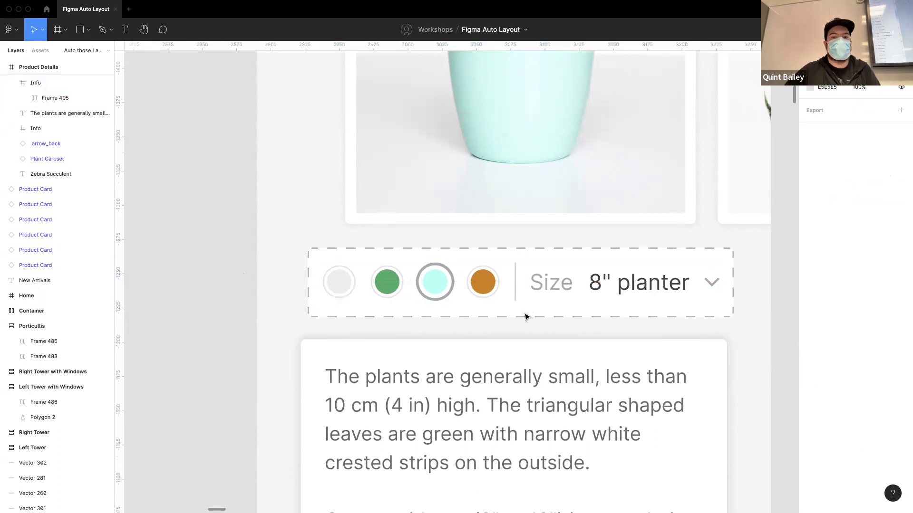
Try right, left and centre alignment, plus top, bottom and middle alignment, on the Alignment section's sample text box
scroll(590, 240, down, 3)
scroll(595, 236, down, 10)
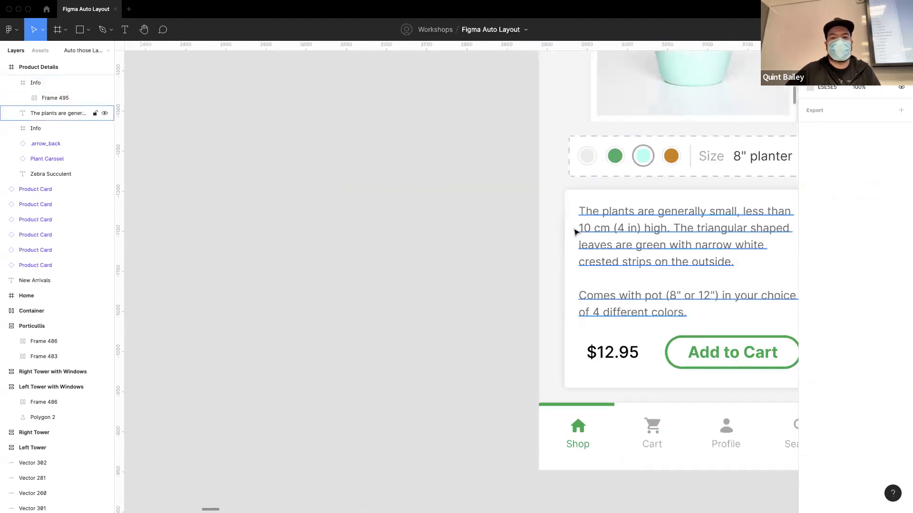
scroll(464, 273, up, 10)
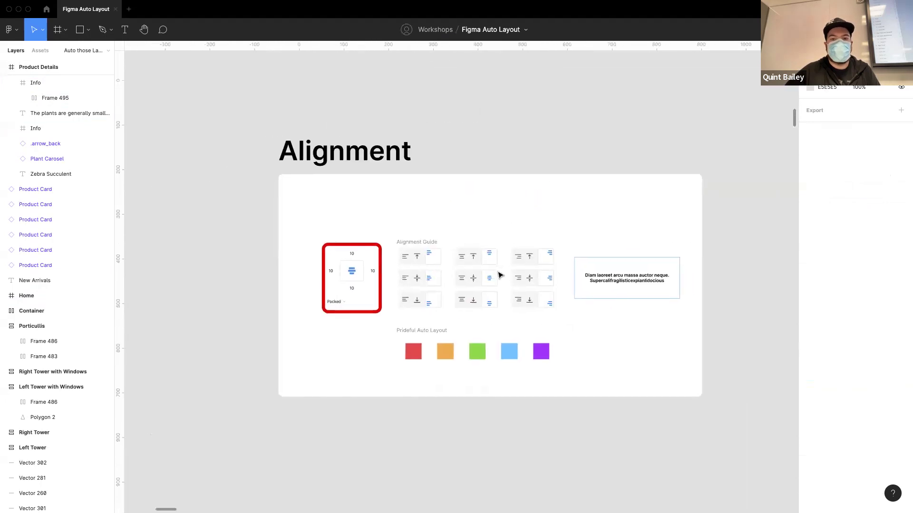
click(511, 284)
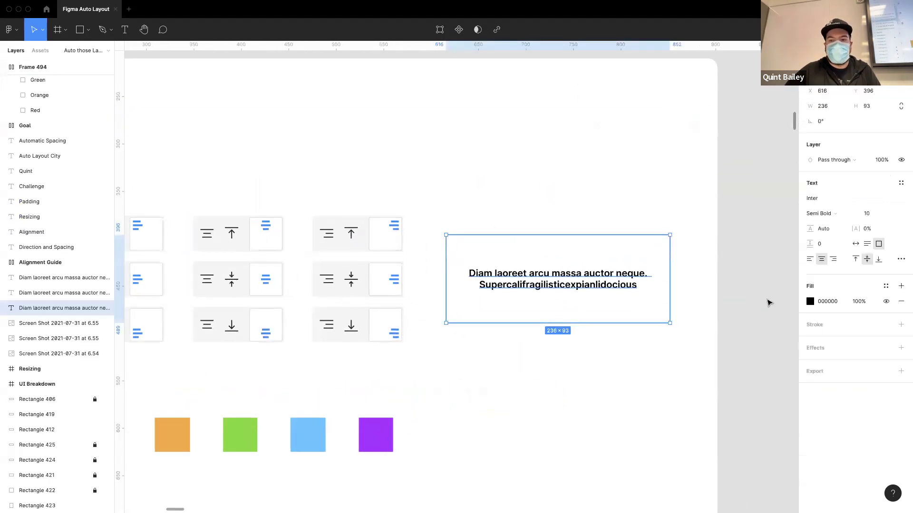
scroll(641, 288, up, 3)
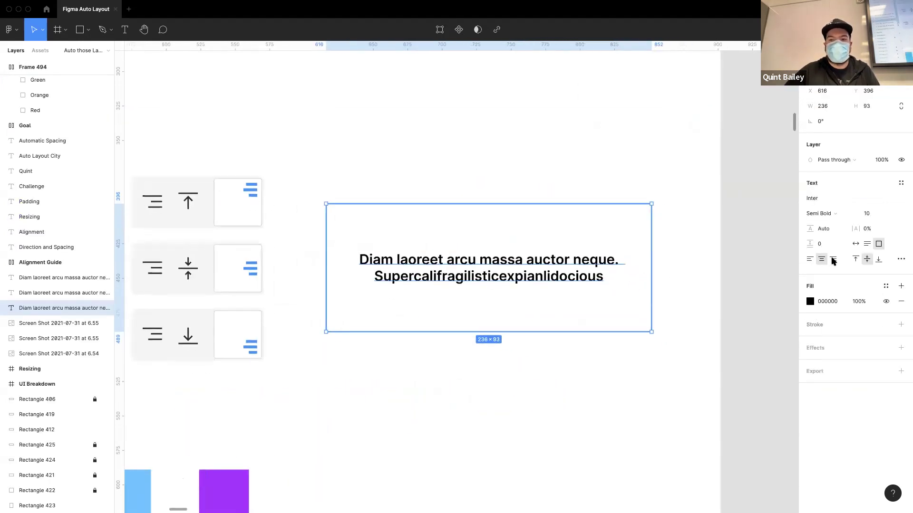
click(833, 259)
click(810, 259)
click(822, 259)
click(856, 259)
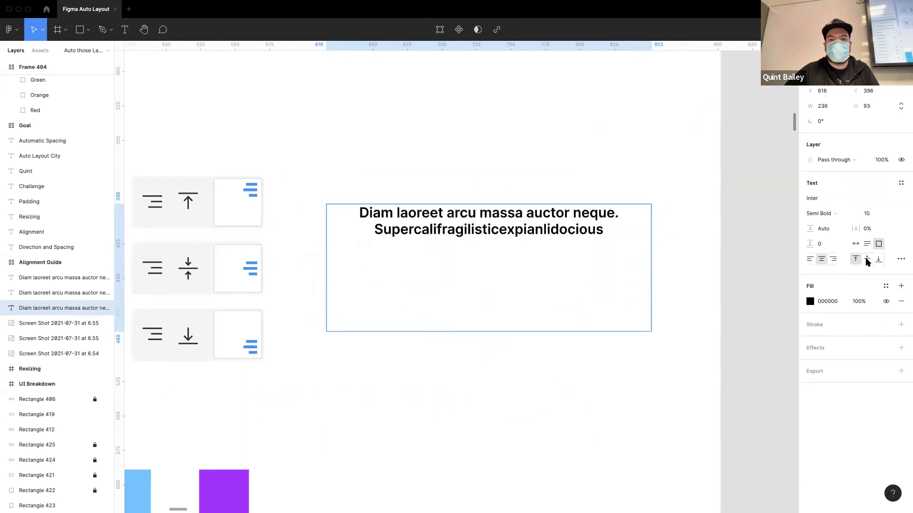
click(878, 259)
click(867, 260)
Compare the Alignment Guide's nine combinations with the padding panel, the coloured squares and the sample text box
scroll(492, 312, left, 3)
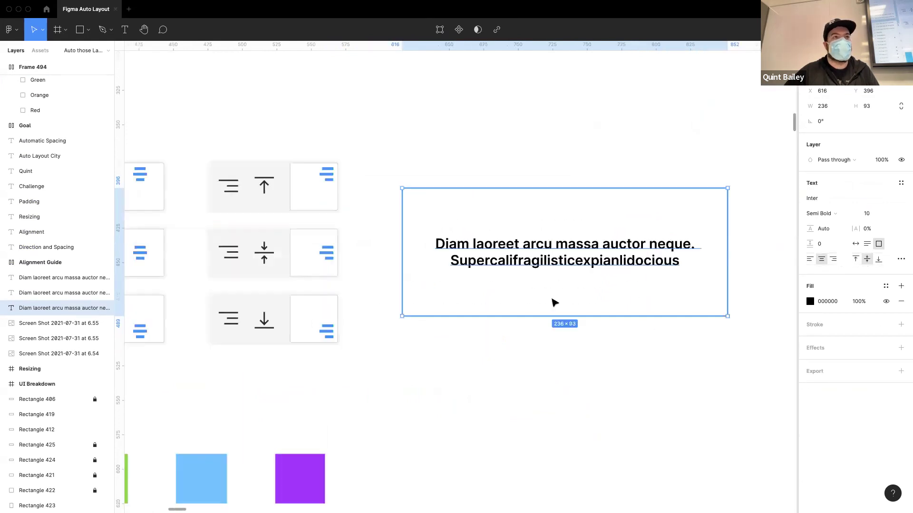
scroll(546, 305, down, 5)
scroll(462, 259, up, 2)
scroll(462, 258, left, 3)
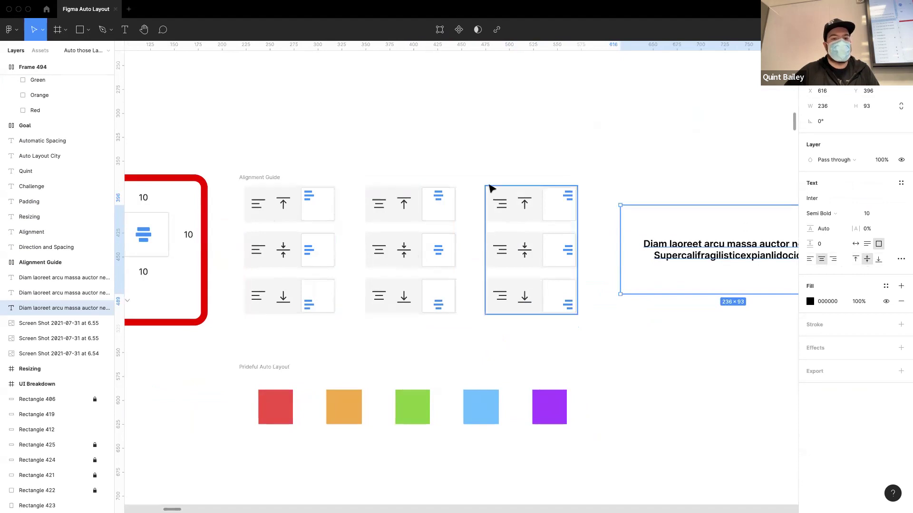
scroll(442, 271, left, 3)
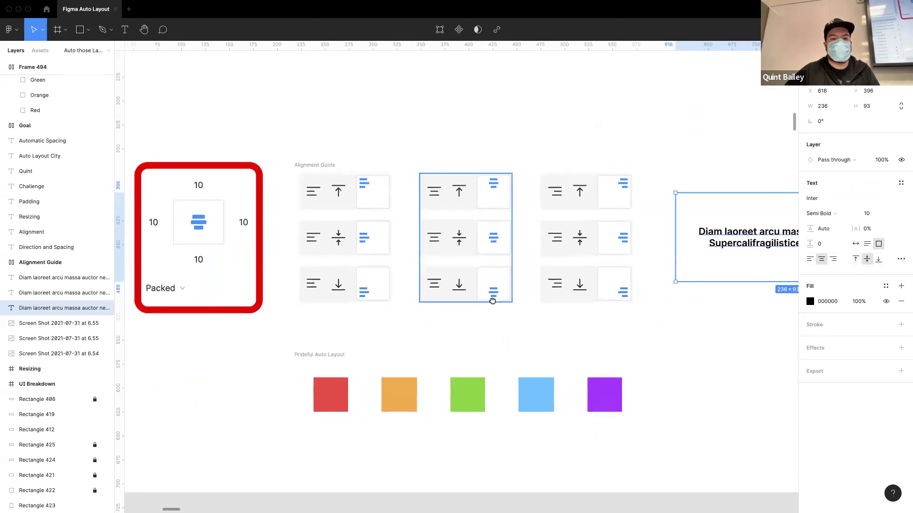
scroll(493, 301, down, 5)
scroll(547, 271, up, 3)
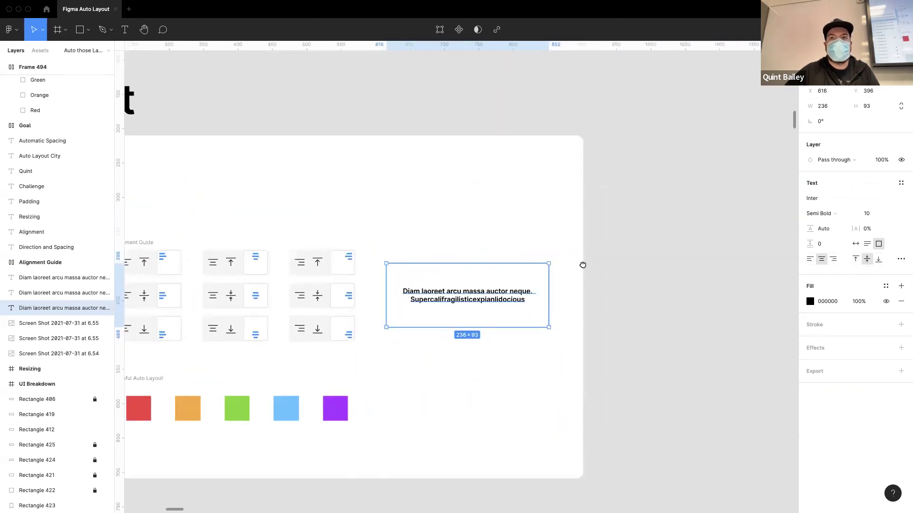
Go to the Home screen and examine the loose New Arrivals product cards beside it
scroll(582, 264, right, 10)
scroll(381, 239, down, 2)
scroll(369, 279, right, 10)
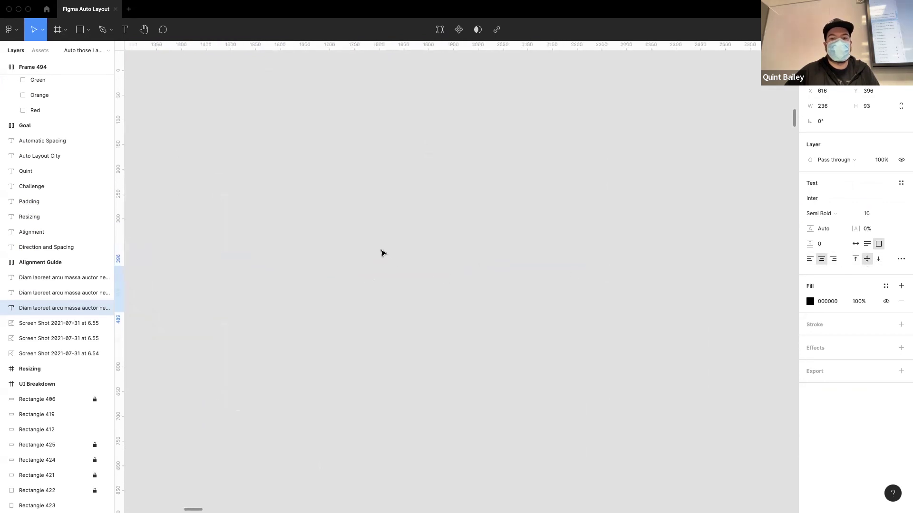
scroll(383, 253, down, 2)
scroll(404, 267, left, 5)
scroll(508, 259, left, 5)
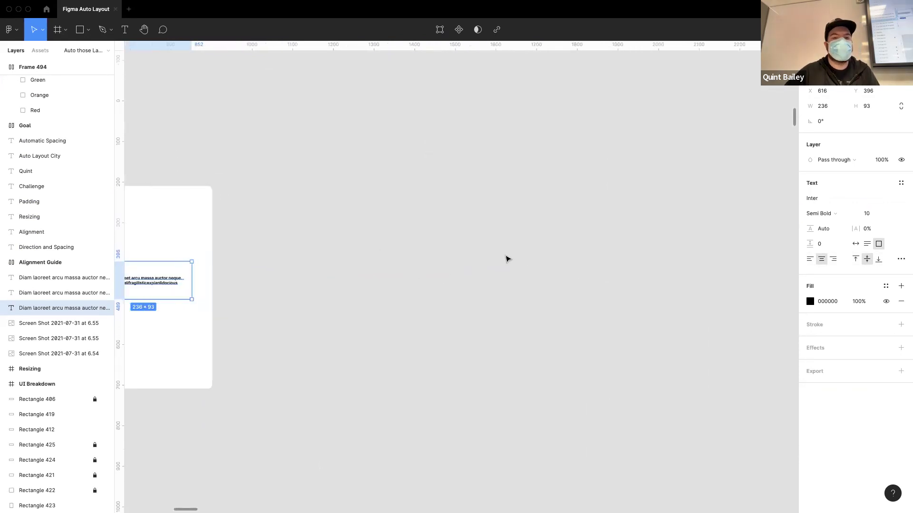
scroll(473, 275, down, 2)
scroll(611, 277, right, 5)
scroll(550, 285, right, 5)
scroll(550, 285, down, 3)
scroll(542, 268, right, 5)
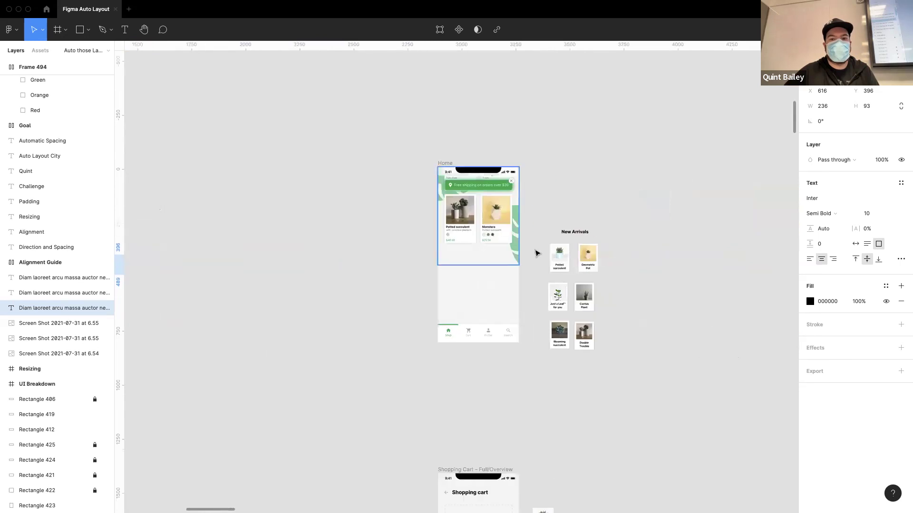
scroll(538, 250, up, 3)
scroll(483, 258, right, 3)
scroll(483, 258, down, 2)
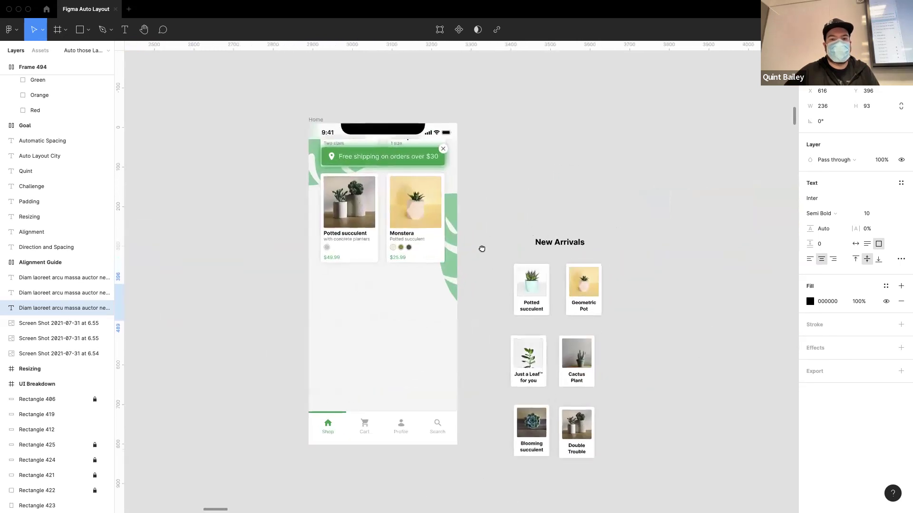
scroll(480, 252, up, 1)
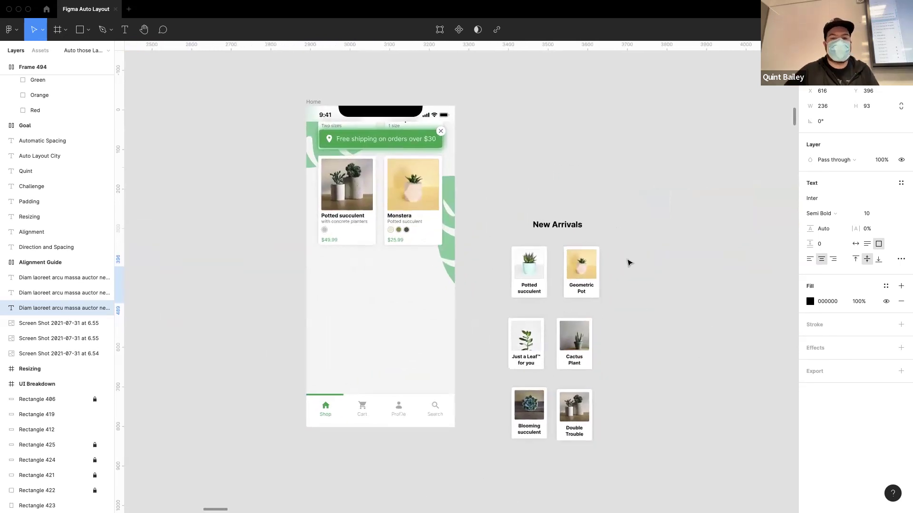
Rearrange the six New Arrivals cards into two rows of three and turn each row into a horizontal auto layout
drag(579, 405, 633, 337)
drag(662, 415, 495, 316)
key(shift+a)
drag(674, 308, 501, 236)
key(shift+a)
Select both New Arrivals card rows and set their horizontal spacing between items to 40
shift+click(542, 317)
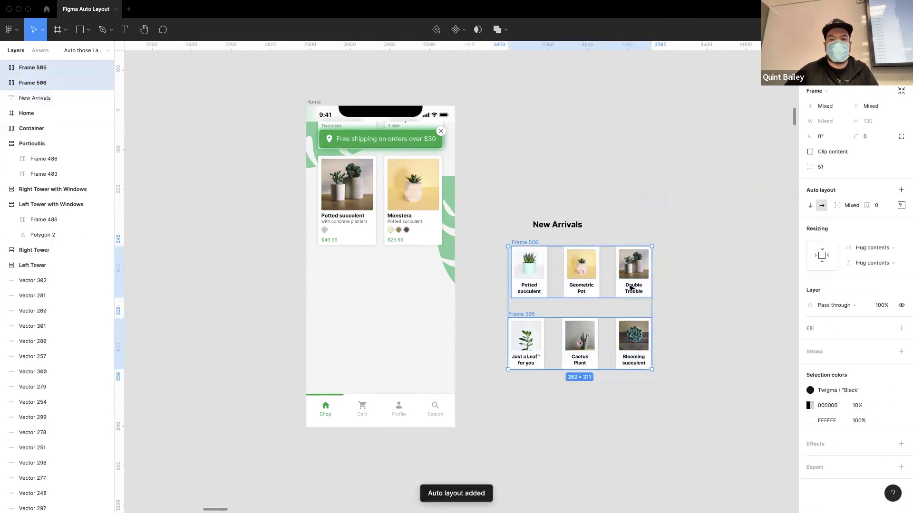
click(848, 207)
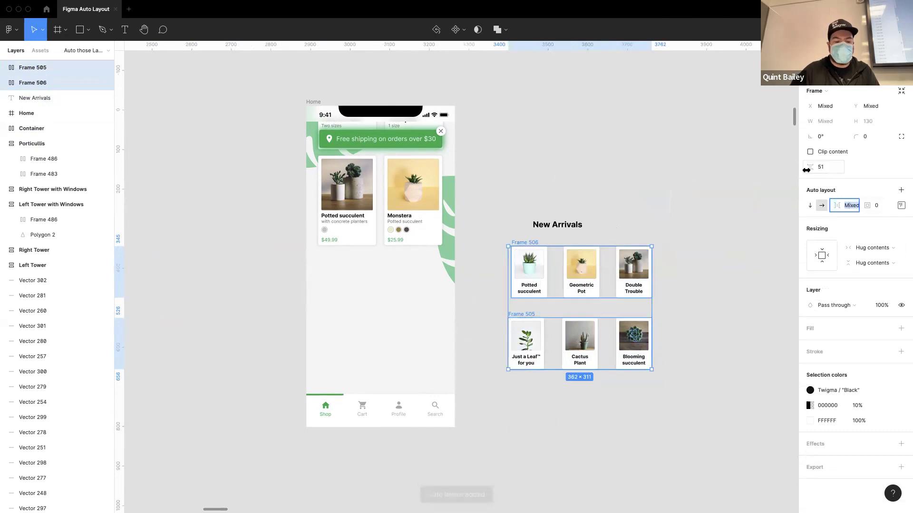
key(Return)
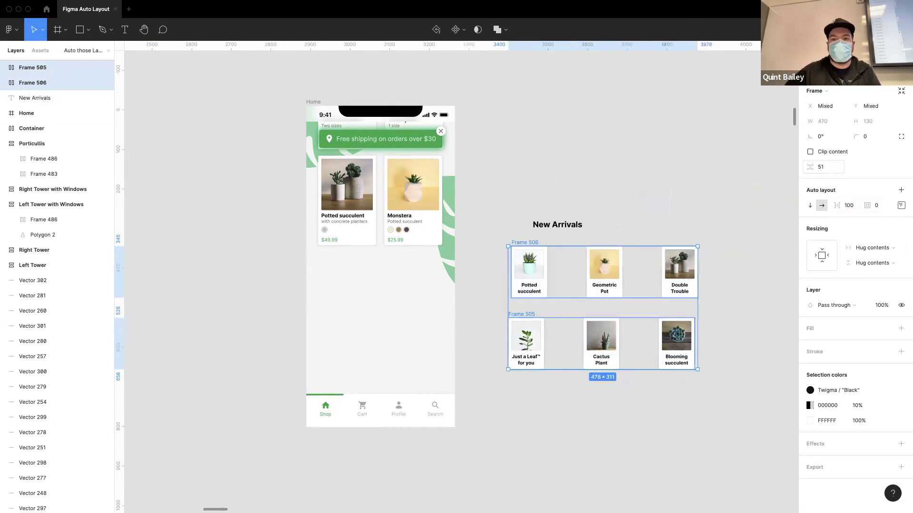
key(shift+Down)
key(shift+Down)
key(shift+Down)
key(shift+Down)
key(shift+Down)
key(shift+Down)
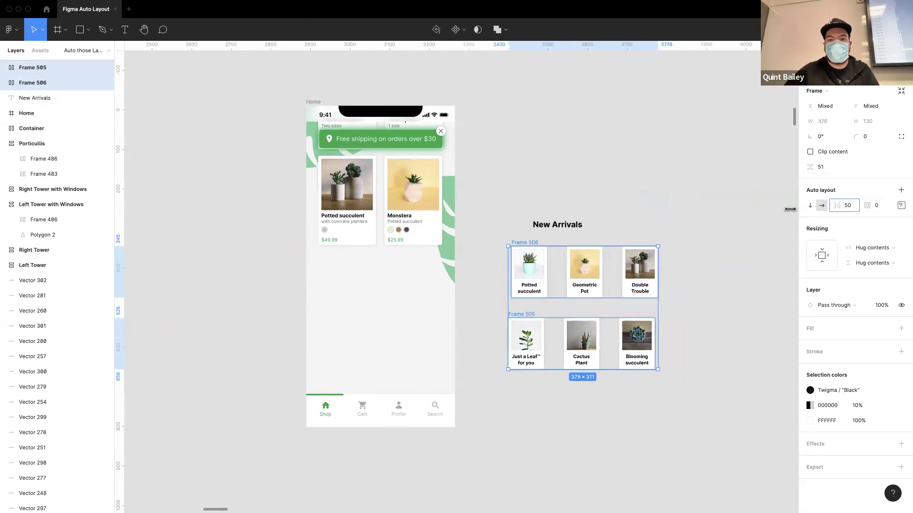
click(718, 291)
Wrap the New Arrivals heading and both card rows in one vertical auto layout with top-centre alignment
drag(525, 243, 566, 225)
drag(482, 187, 688, 417)
key(shift+a)
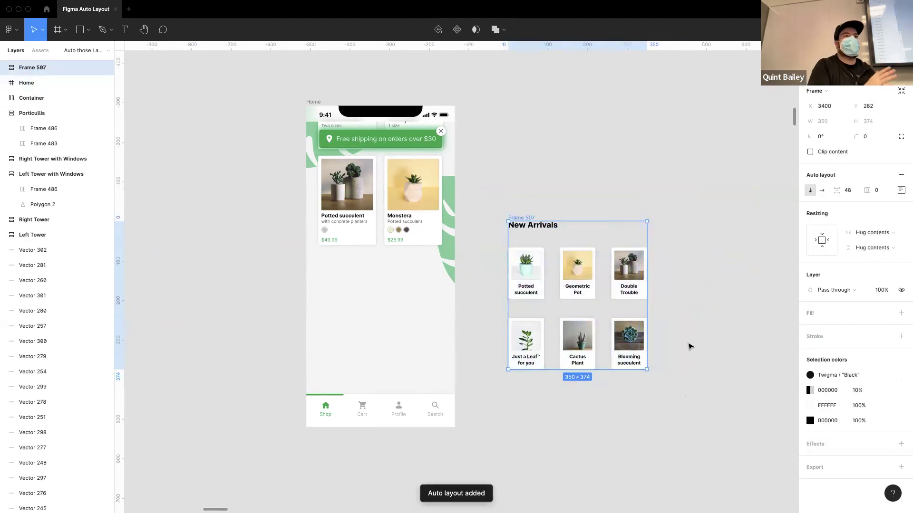
click(901, 190)
click(870, 225)
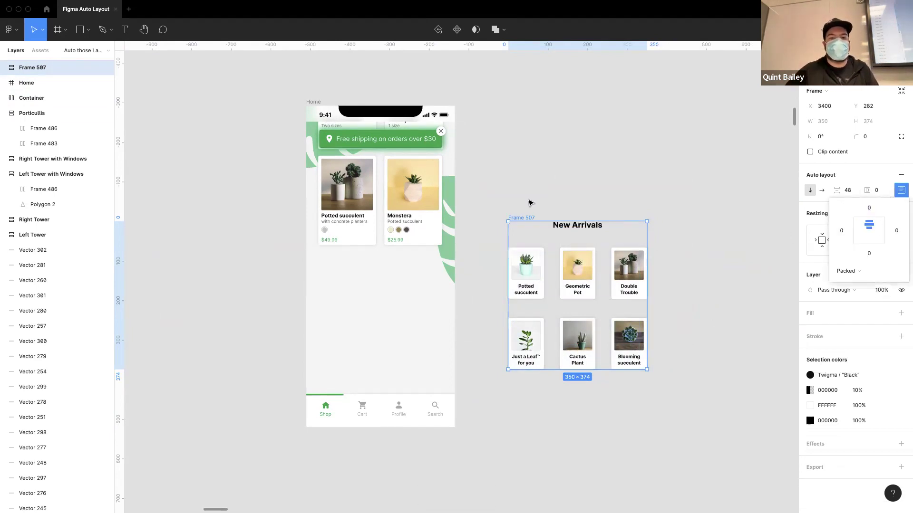
Place the New Arrivals group below the product cards on the Home screen and set its vertical spacing to 28
drag(525, 218, 332, 305)
drag(383, 377, 380, 328)
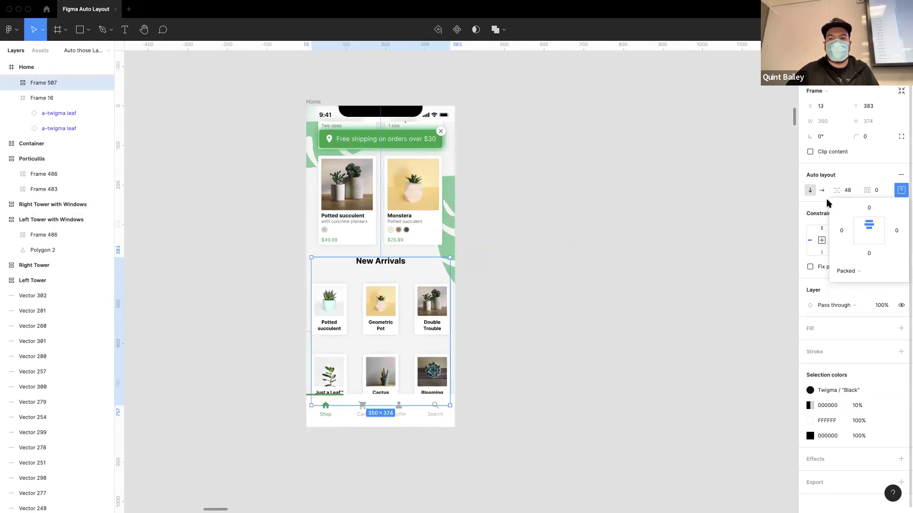
drag(836, 190, 236, 309)
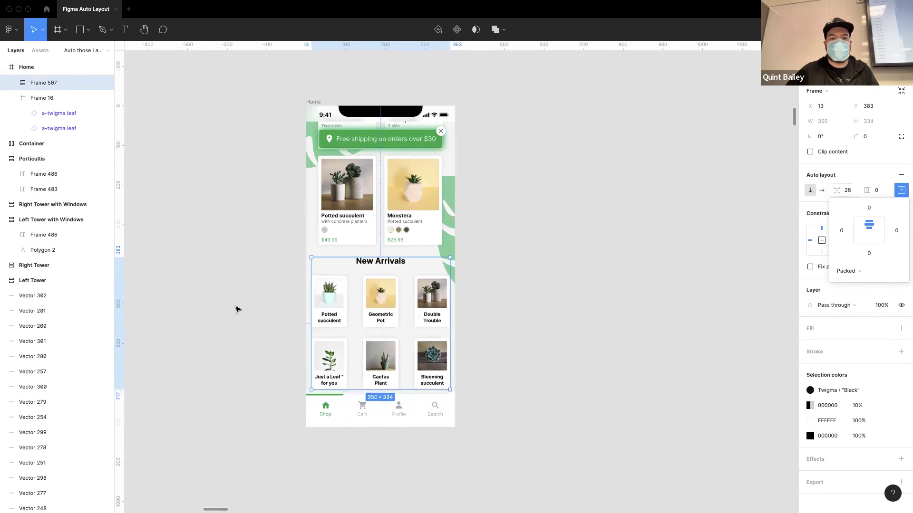
drag(375, 302, 380, 306)
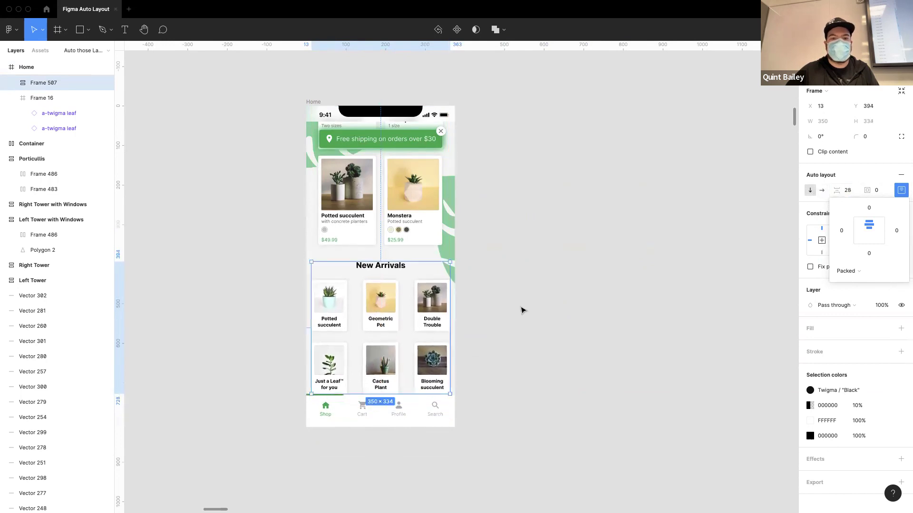
click(525, 333)
Compare the Alignment section with the Automatic Spacing section and its Packed and Space between options
scroll(527, 352, left, 2)
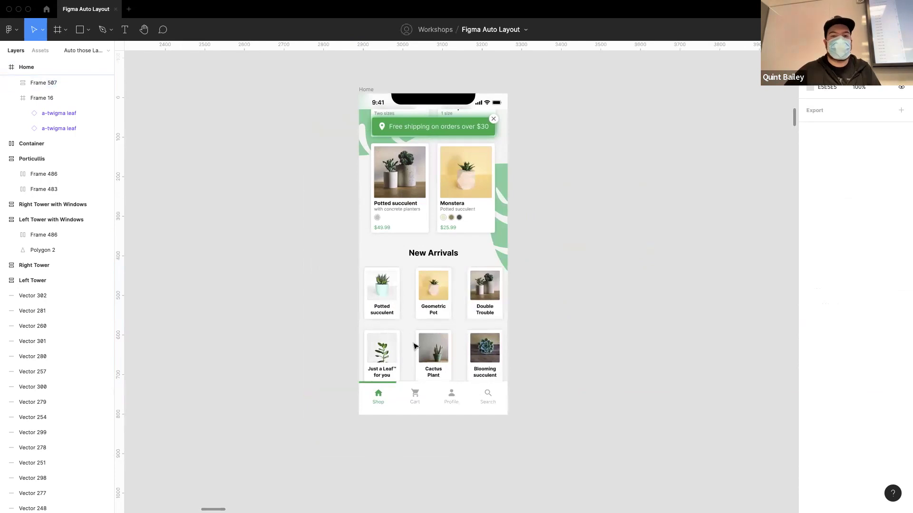
scroll(415, 346, down, 2)
scroll(569, 365, left, 20)
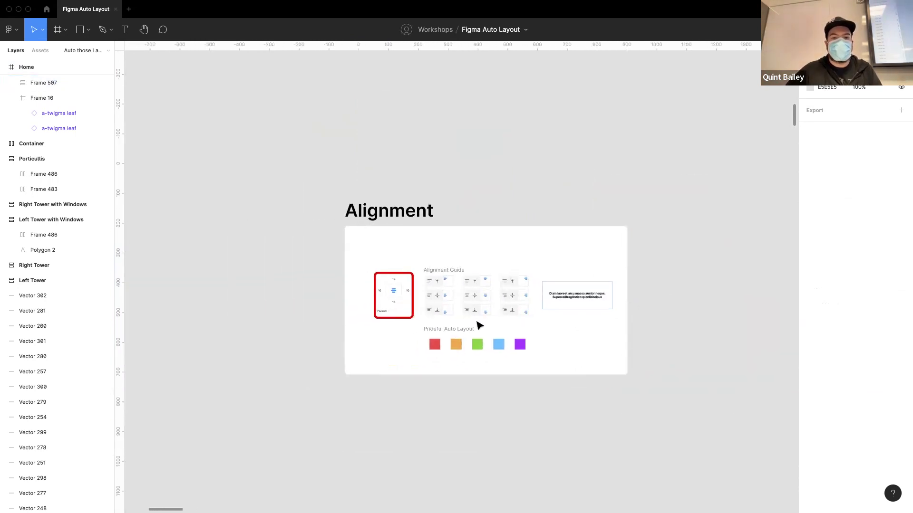
scroll(431, 336, up, 3)
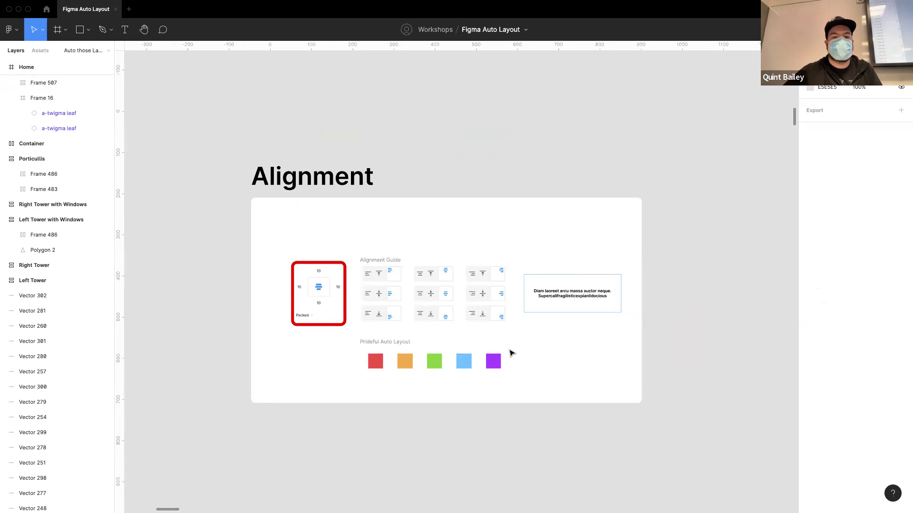
scroll(385, 282, down, 3)
scroll(505, 365, down, 10)
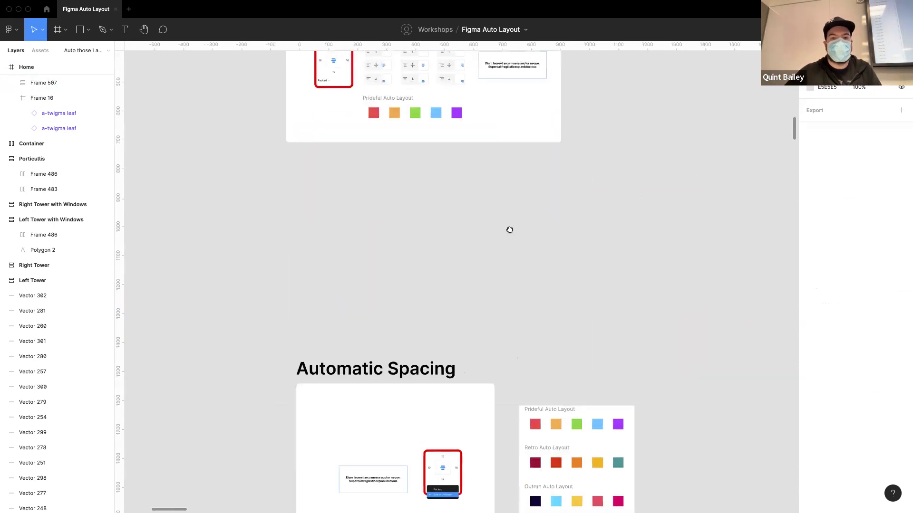
scroll(460, 277, up, 5)
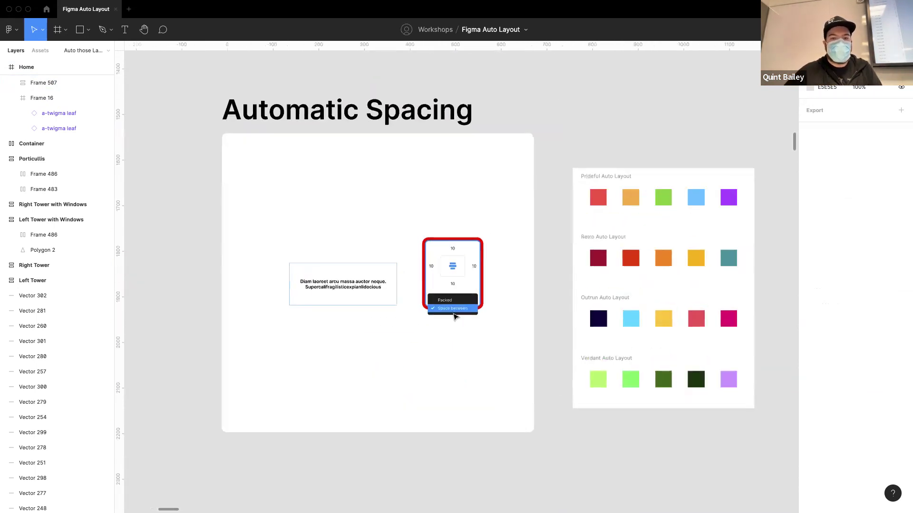
scroll(456, 267, up, 10)
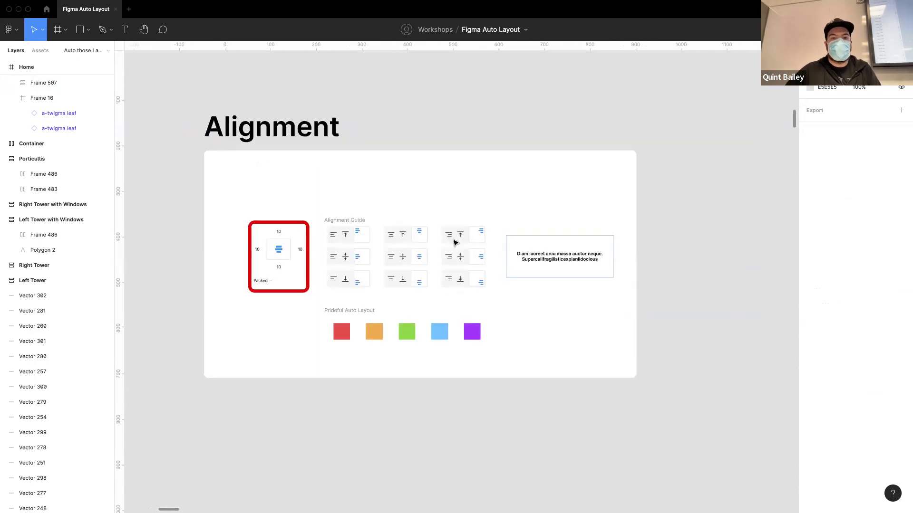
scroll(406, 267, down, 3)
scroll(528, 304, up, 10)
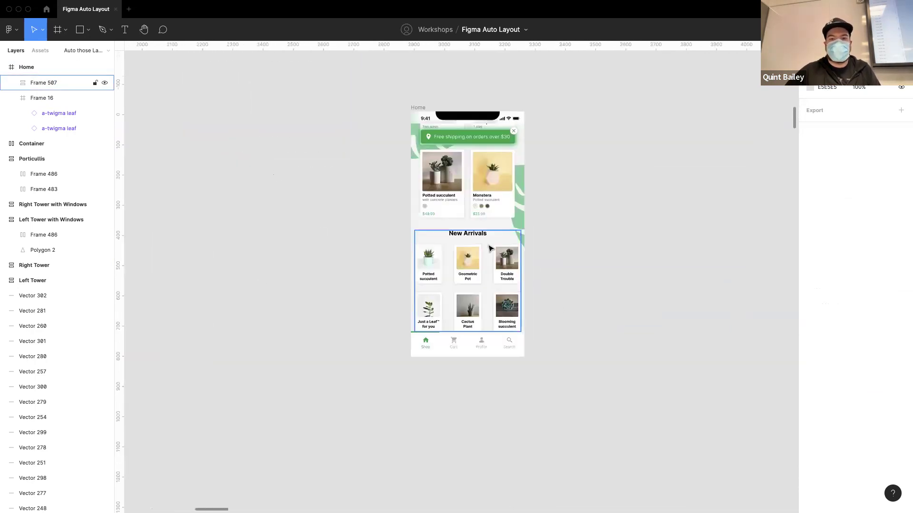
Try a different vertical spacing on the Home screen's New Arrivals group
click(485, 261)
scroll(481, 274, up, 2)
scroll(481, 274, up, 5)
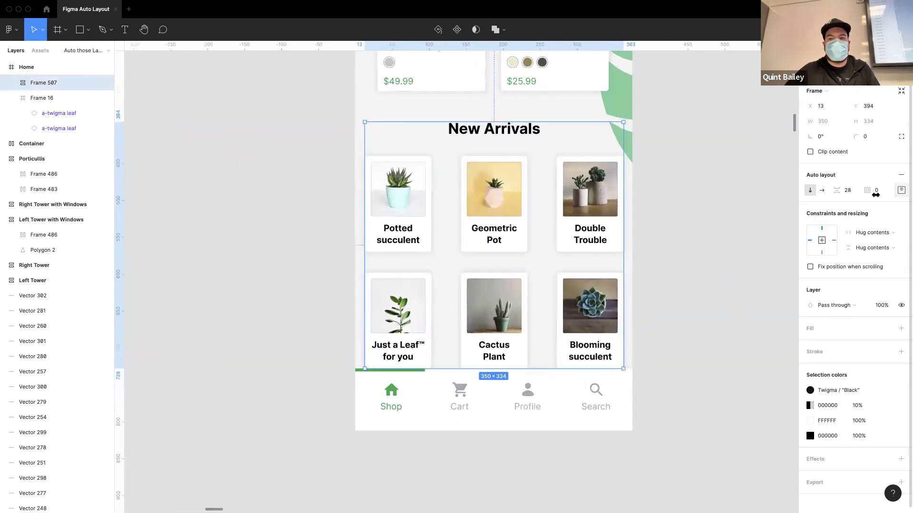
drag(841, 190, 870, 195)
key(super+z)
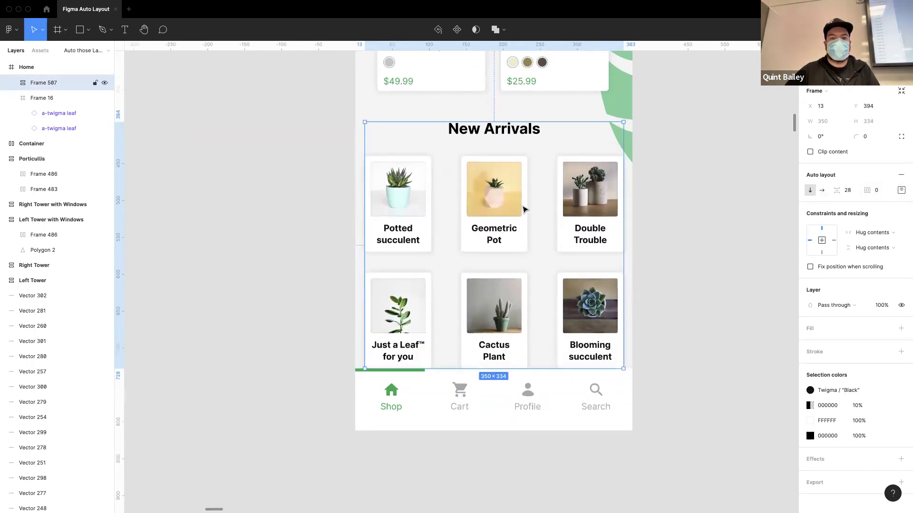
Select the two card rows inside the New Arrivals group and slightly reduce the horizontal spacing between their cards
double_click(524, 209)
shift+click(511, 279)
mouse_move(840, 172)
mouse_down()
mouse_move(827, 177)
mouse_move(841, 175)
mouse_up()
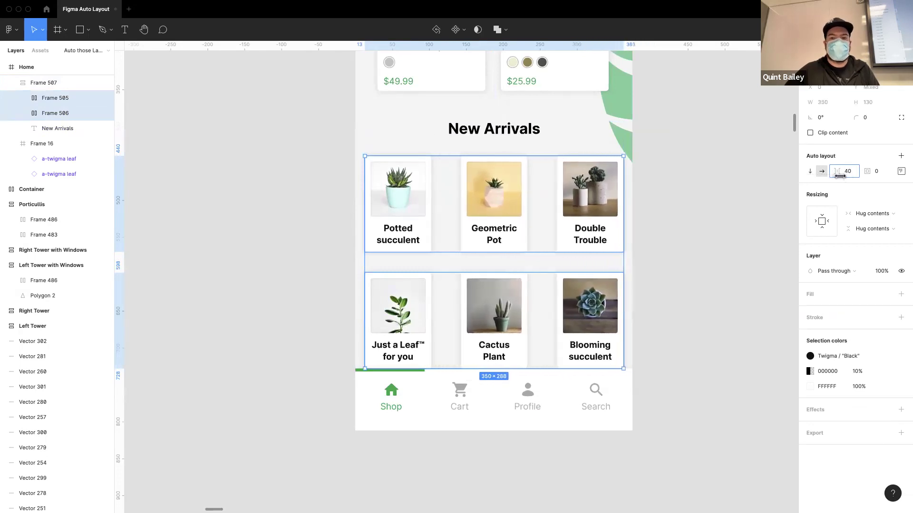
key(Escape)
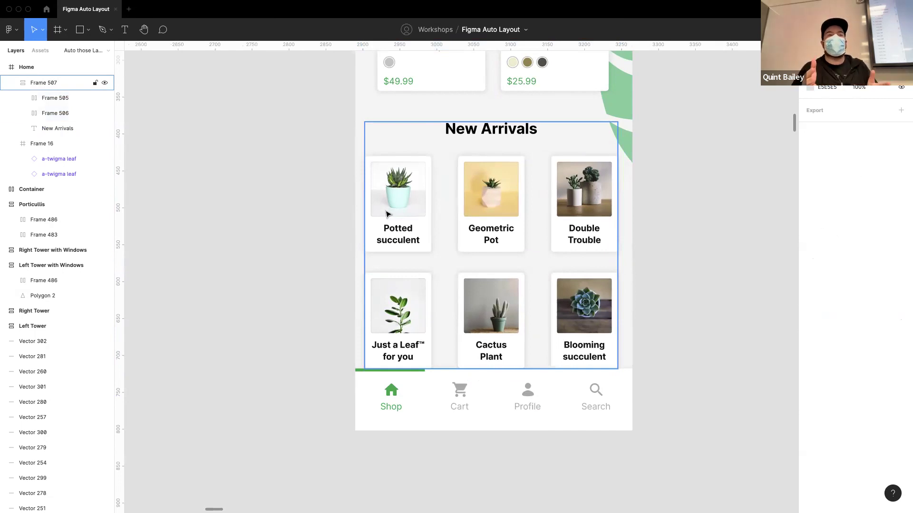
click(332, 199)
Apply justified alignment to the sample text box in the Automatic Spacing section
scroll(333, 200, down, 3)
scroll(476, 238, left, 5)
scroll(464, 239, down, 2)
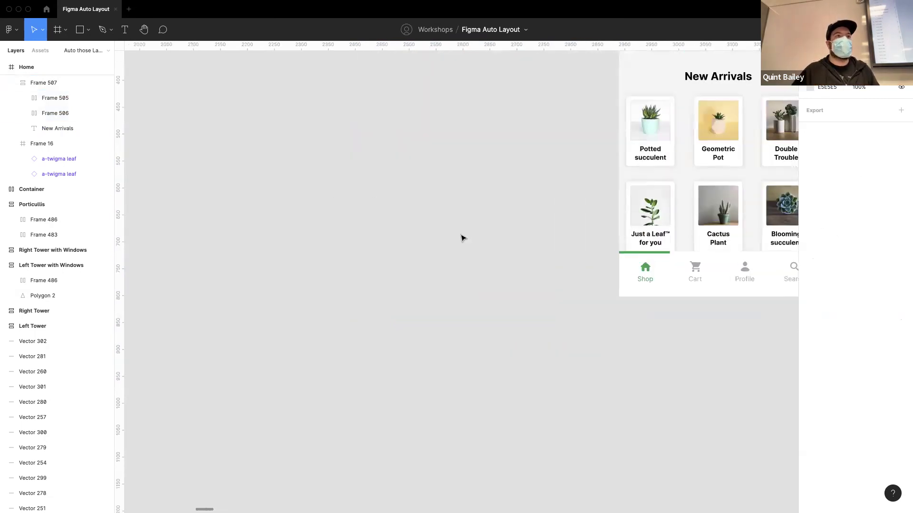
scroll(428, 249, down, 8)
scroll(535, 147, right, 5)
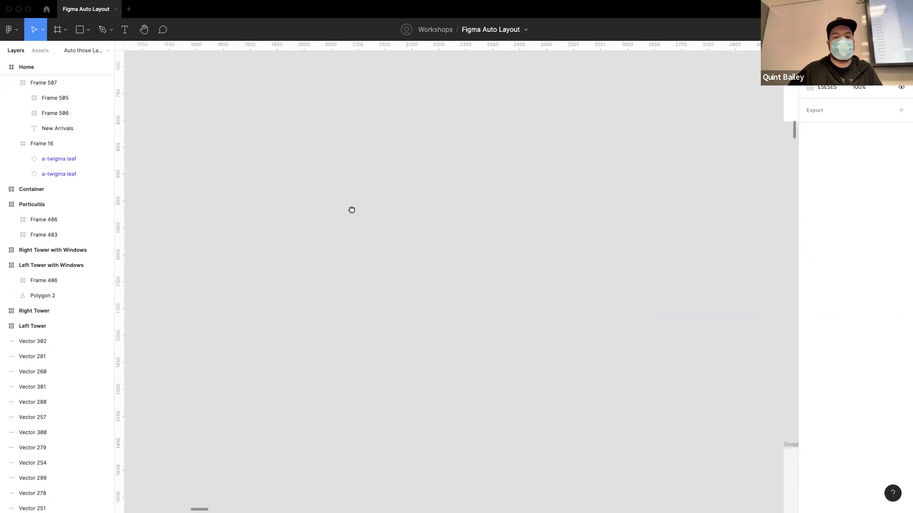
scroll(550, 371, down, 2)
scroll(338, 290, left, 5)
scroll(654, 285, down, 3)
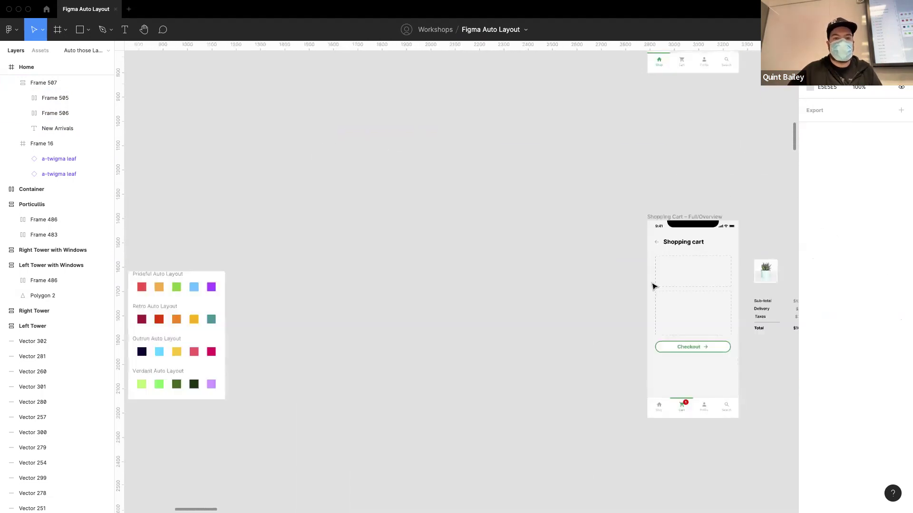
scroll(654, 286, left, 6)
scroll(360, 353, up, 10)
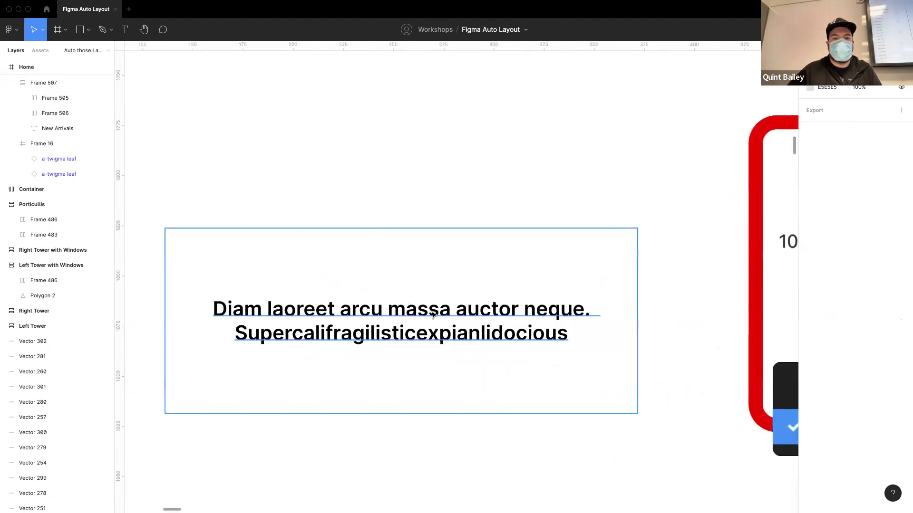
click(467, 283)
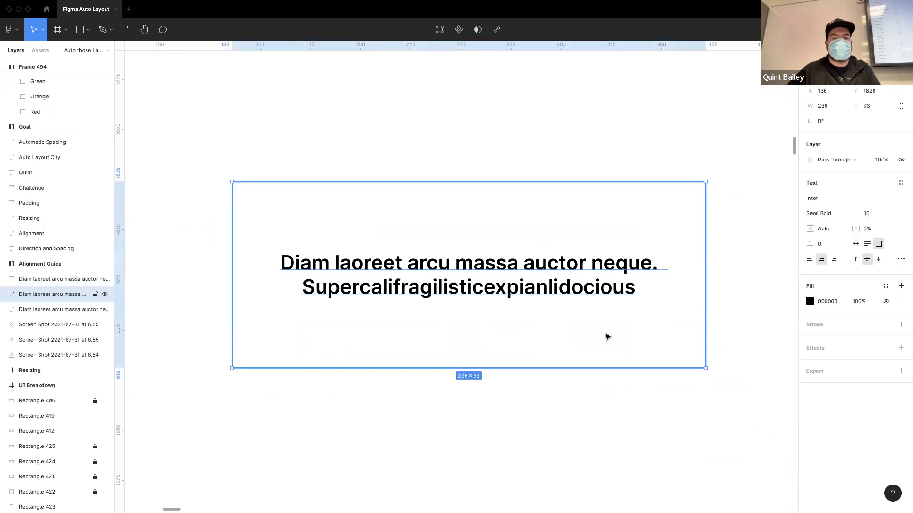
click(900, 259)
click(788, 344)
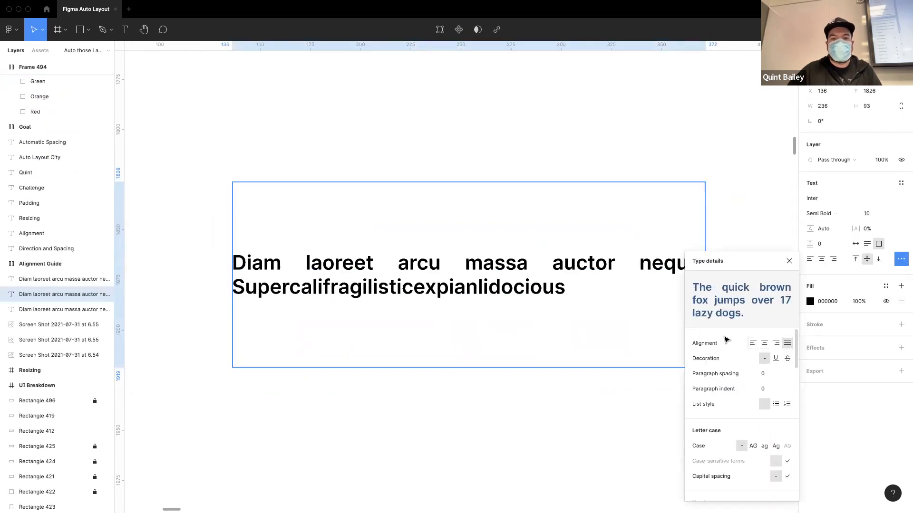
click(789, 261)
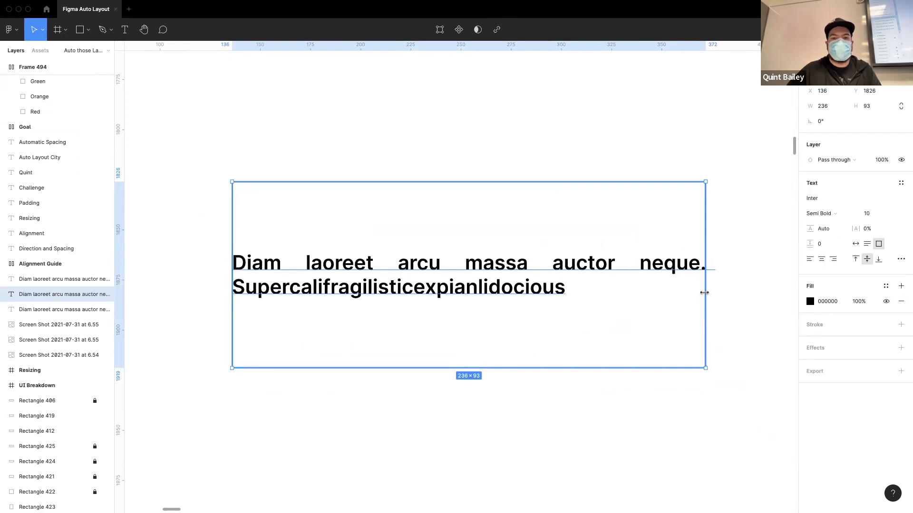
Narrow the justified sample text box to a width of about 209 and shift it to X 143
drag(686, 295, 660, 303)
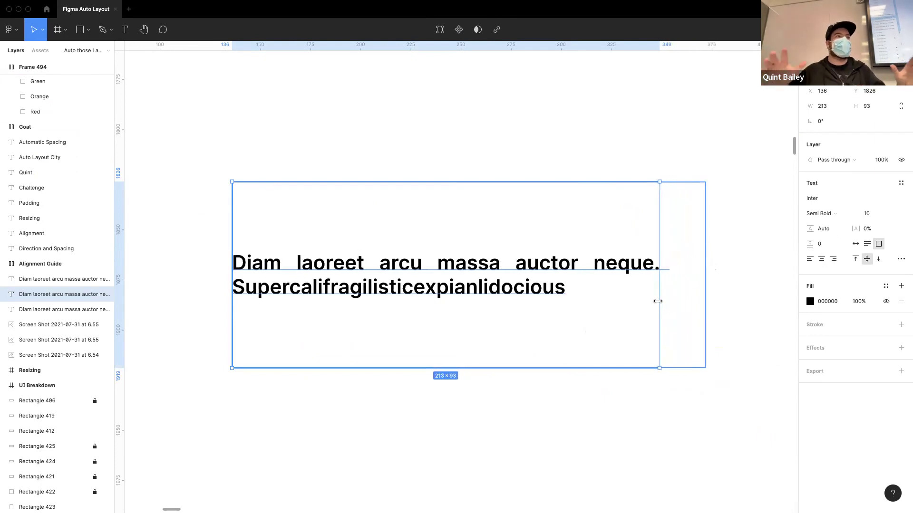
mouse_move(657, 302)
mouse_down()
mouse_move(717, 312)
mouse_move(653, 309)
mouse_up()
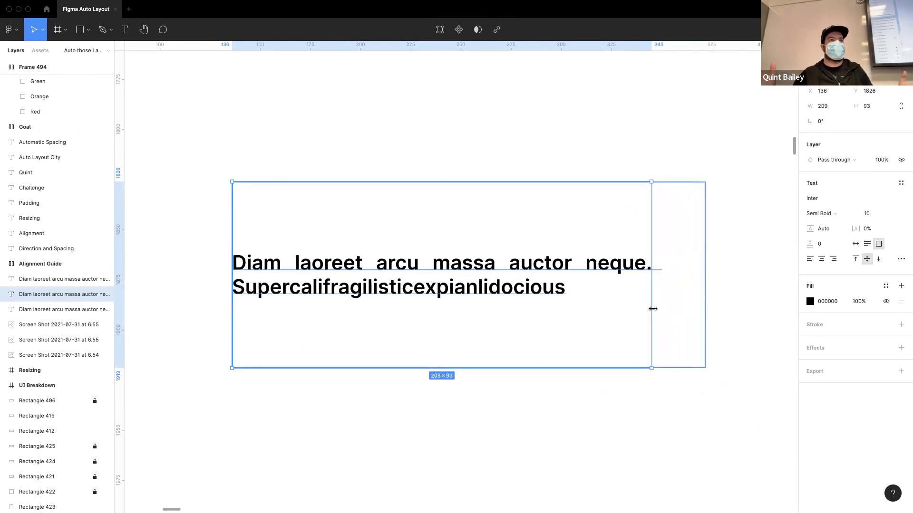
drag(653, 308, 627, 301)
Combine the Prideful, Retro, Outrun and Verdant square rows beside the Automatic Spacing section into one vertical auto layout
scroll(493, 288, down, 6)
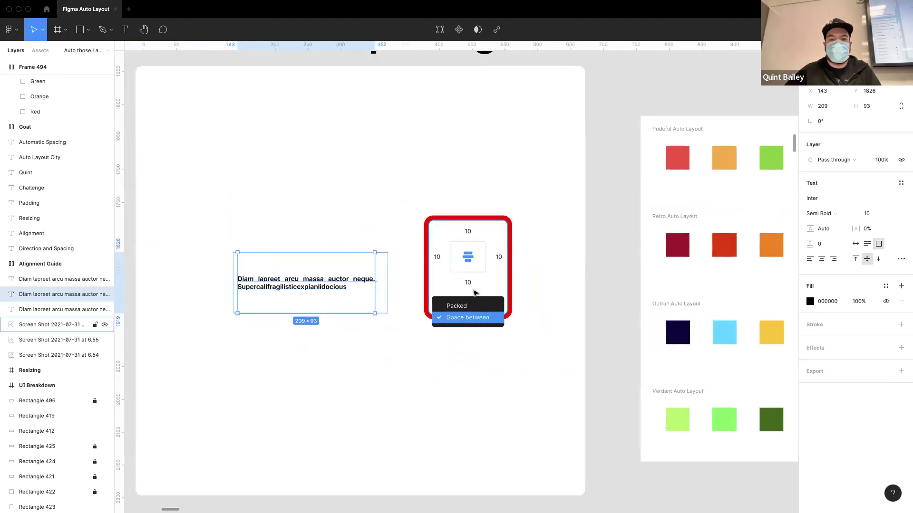
scroll(475, 293, up, 3)
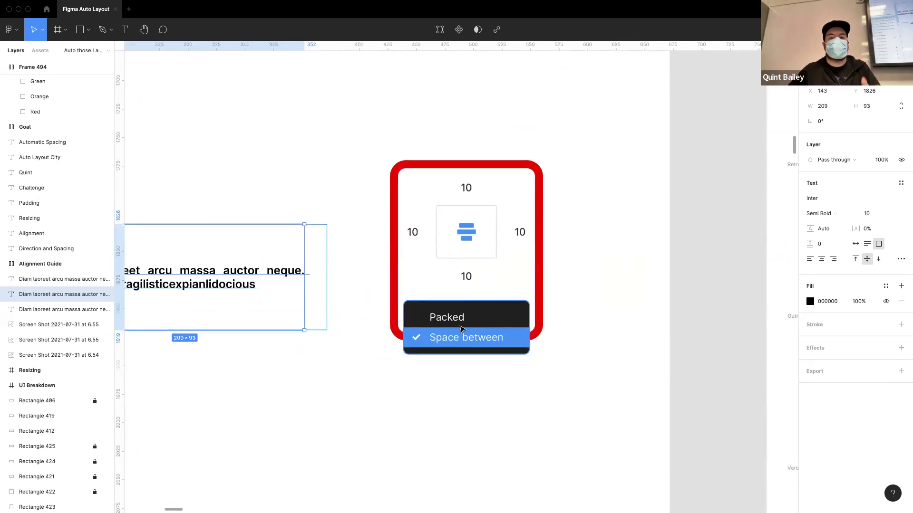
scroll(444, 350, right, 5)
scroll(497, 276, down, 3)
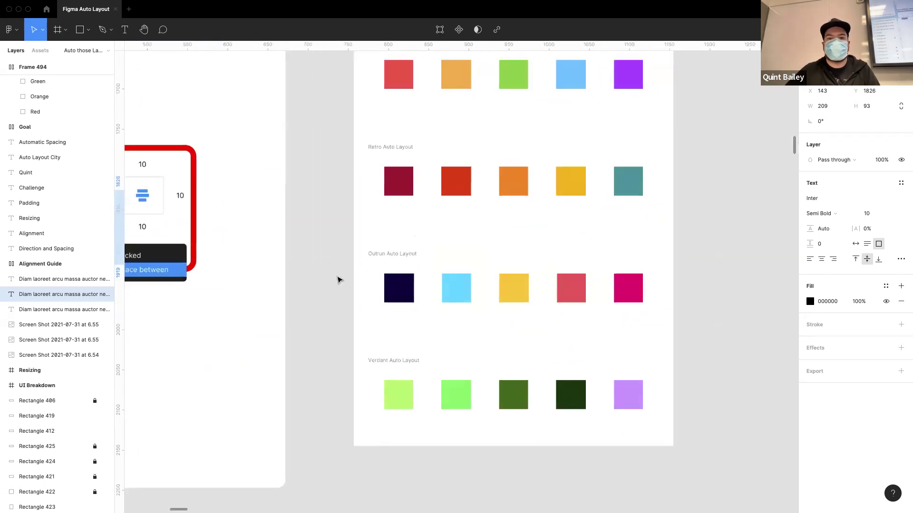
scroll(417, 275, down, 1)
scroll(326, 177, down, 1)
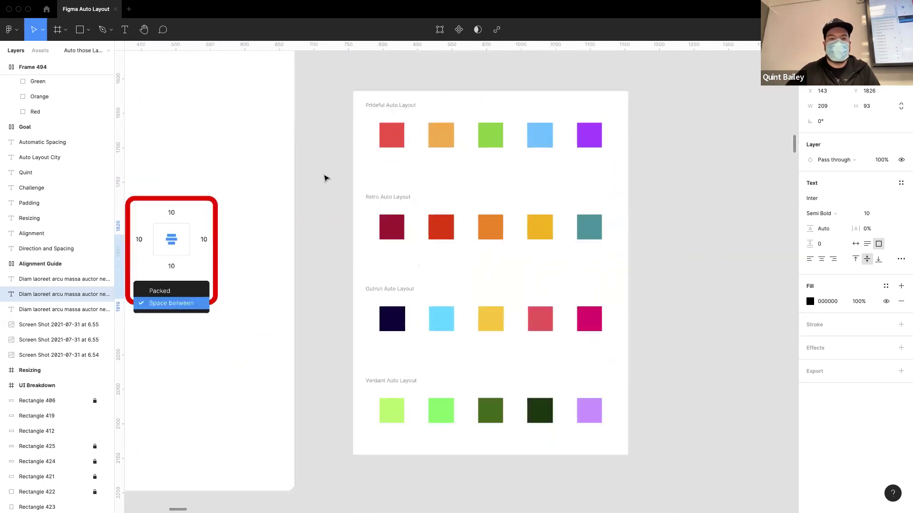
scroll(342, 128, left, 2)
drag(357, 84, 662, 452)
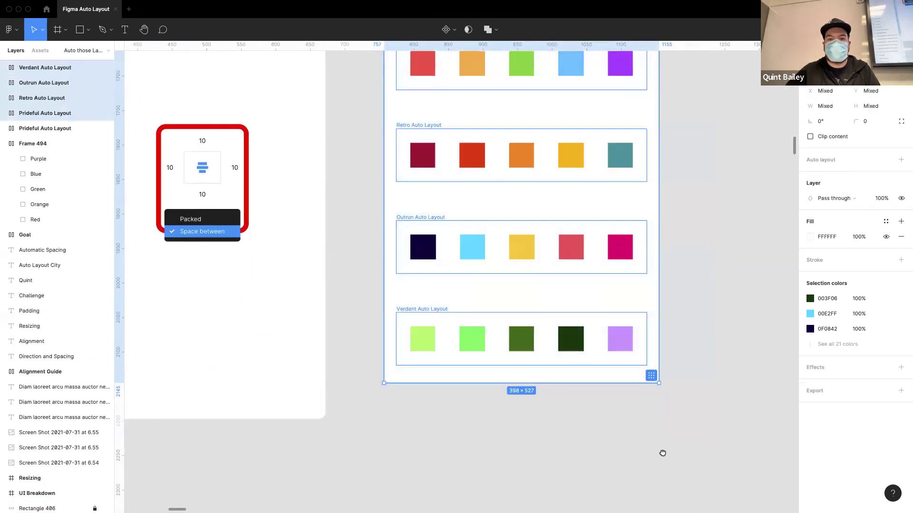
scroll(665, 309, up, 3)
key(shift+a)
scroll(583, 173, down, 3)
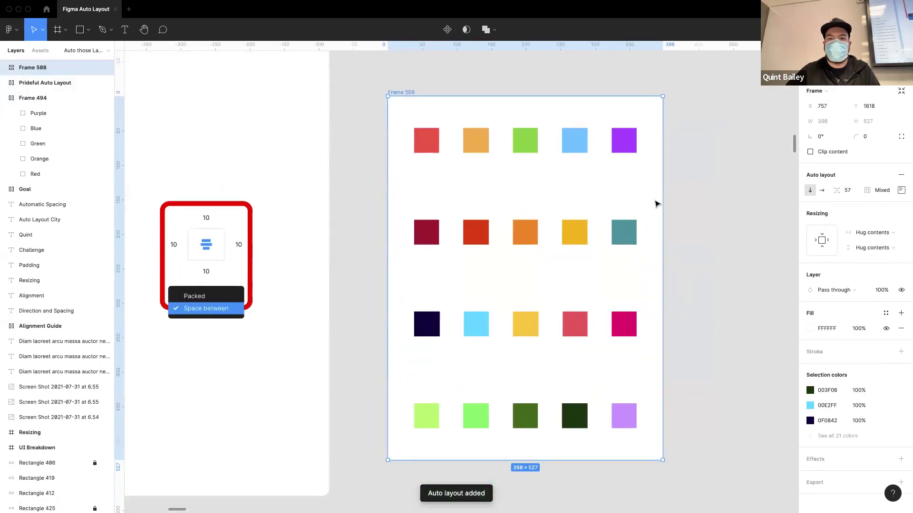
Select the four square rows inside the vertical auto layout and set their spacing mode to Space between
click(597, 150)
shift+click(592, 232)
shift+click(587, 321)
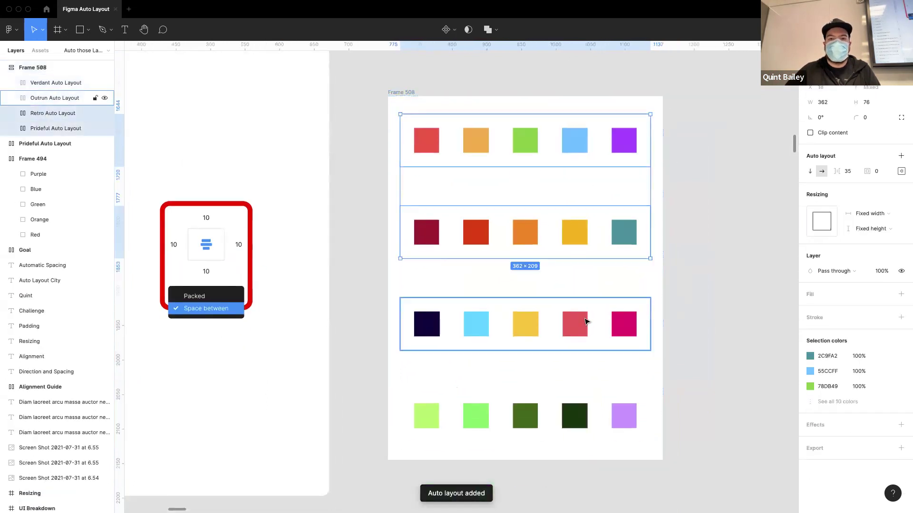
shift+click(596, 408)
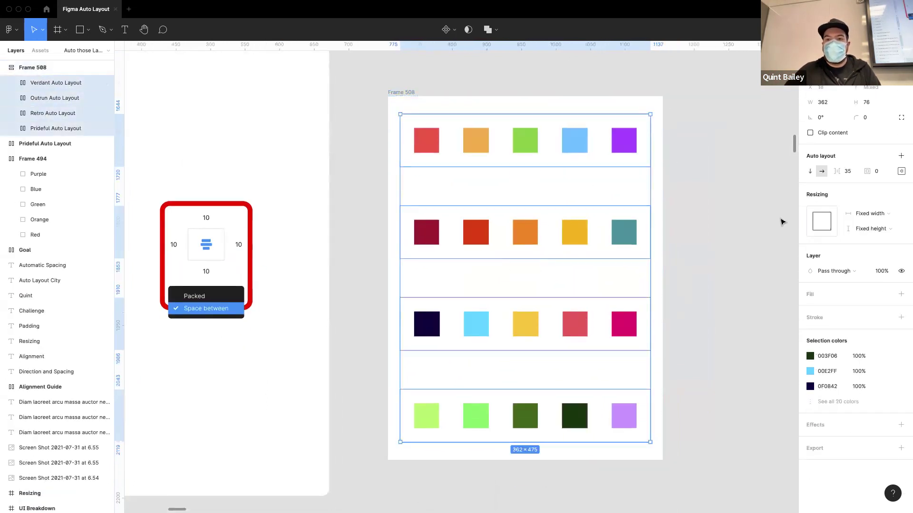
click(901, 172)
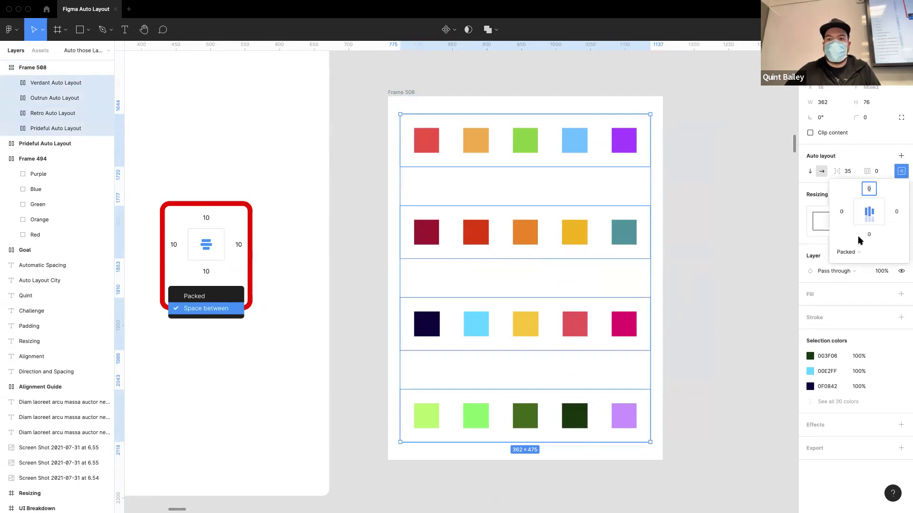
click(854, 253)
click(856, 262)
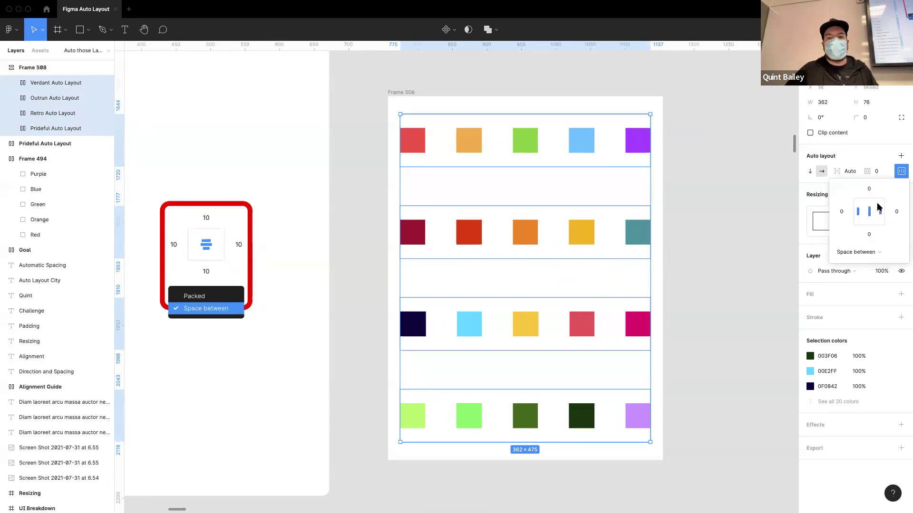
Switch the four square rows to Packed spacing, then return them to Space between
click(859, 252)
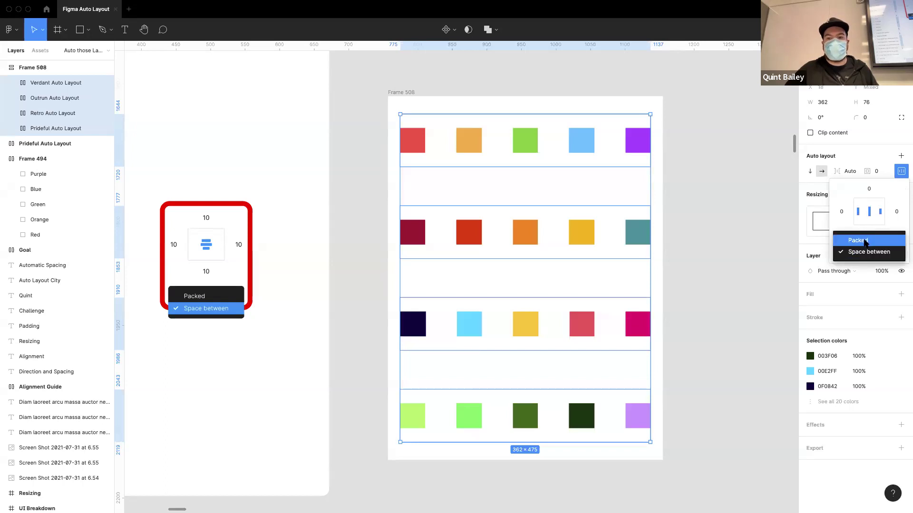
click(864, 241)
click(856, 251)
click(861, 263)
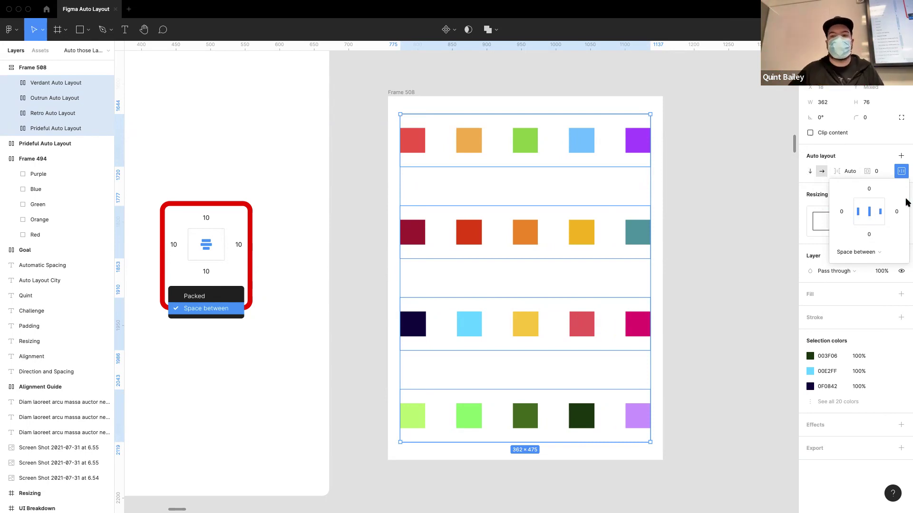
click(900, 173)
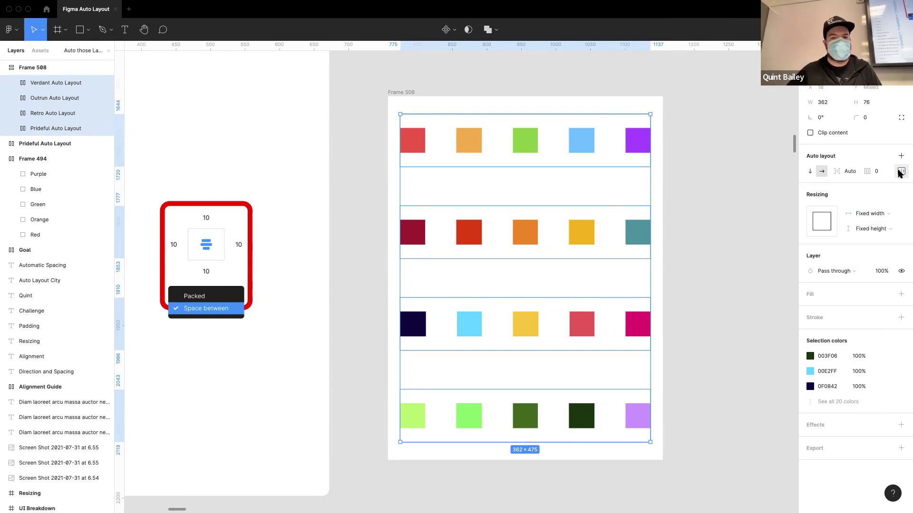
Widen the four selected square rows together to about 404
scroll(537, 214, right, 2)
scroll(537, 214, down, 1)
drag(617, 184, 561, 218)
drag(694, 224, 634, 232)
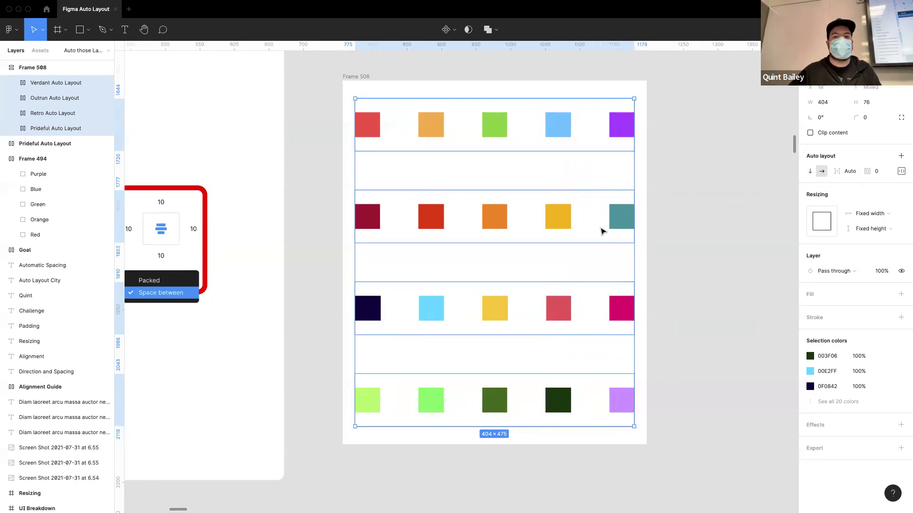
Copy the yellow square in the Retro row and paste three duplicates into the same row
click(563, 219)
key(ctrl+c)
key(ctrl+v)
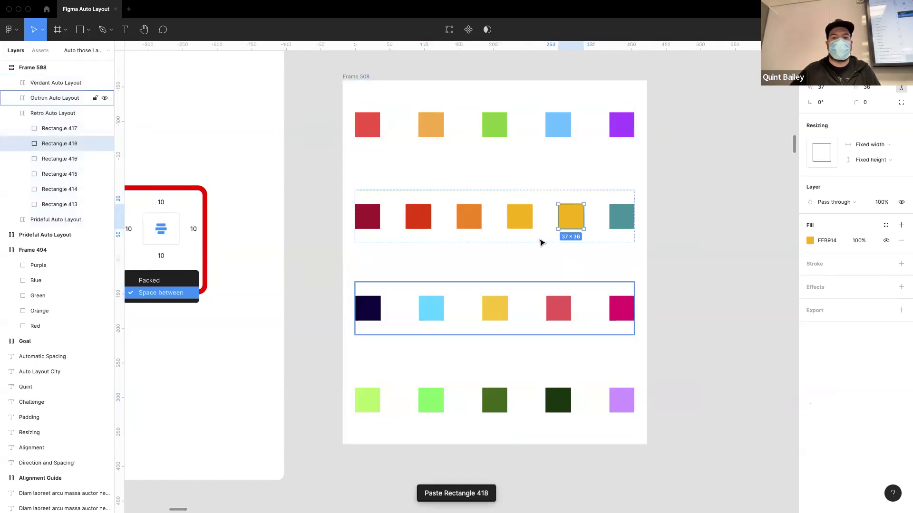
key(ctrl+v)
key(ctrl+v)
Delete the yellow square from the Outrun row and paste three copies of that row's red square
click(495, 308)
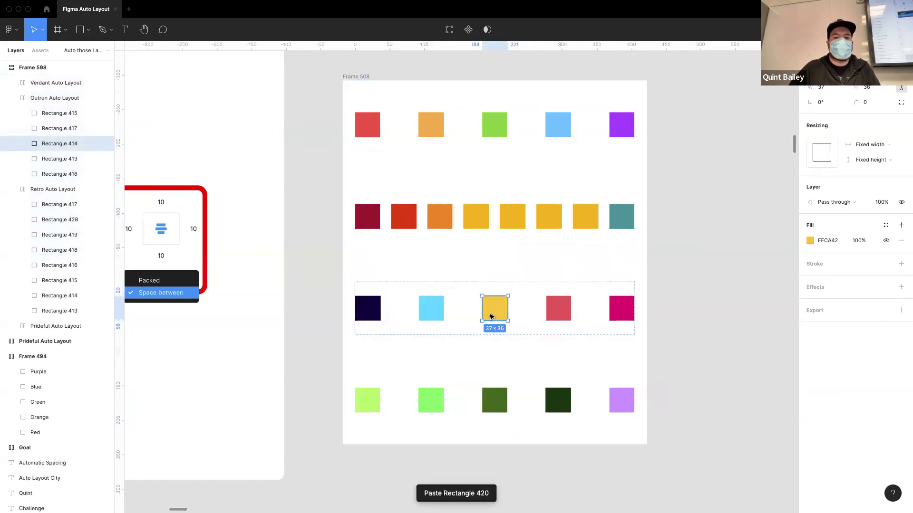
key(Delete)
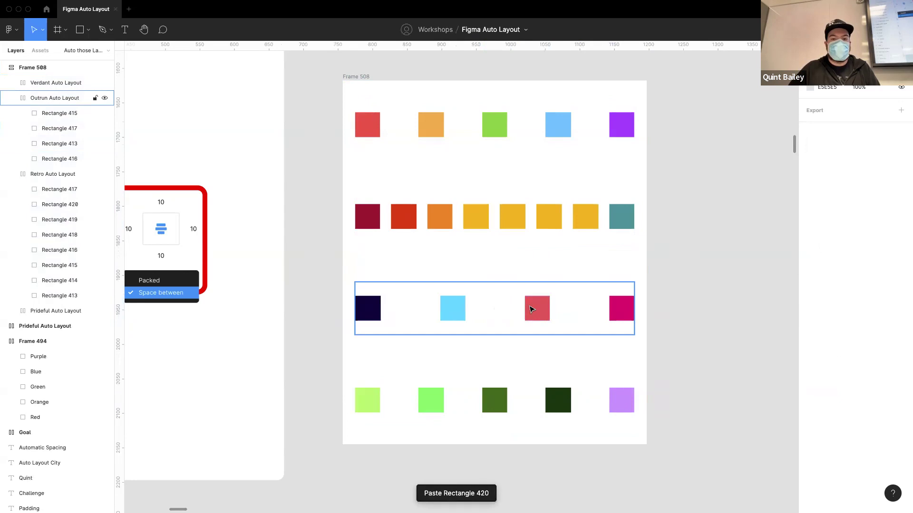
click(532, 309)
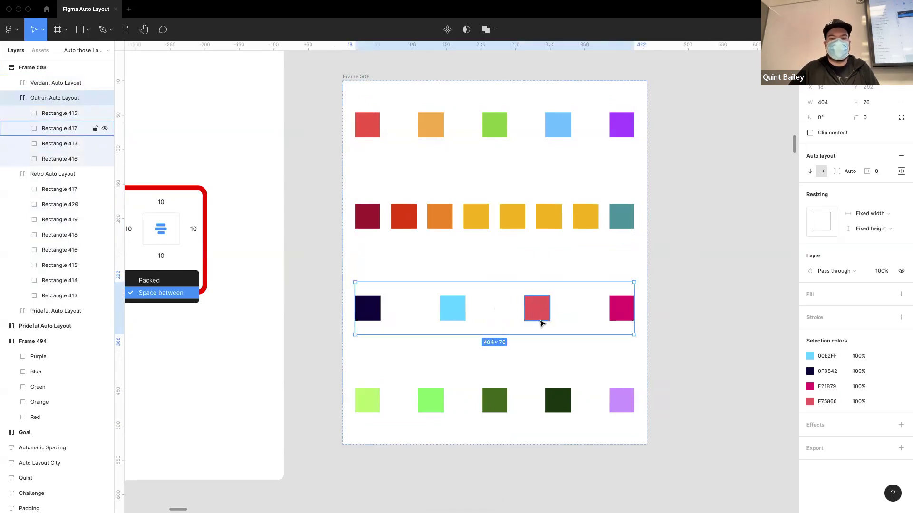
click(538, 312)
key(ctrl+c)
key(ctrl+v)
key(ctrl+v)
key(ctrl+v)
click(702, 384)
scroll(703, 383, right, 3)
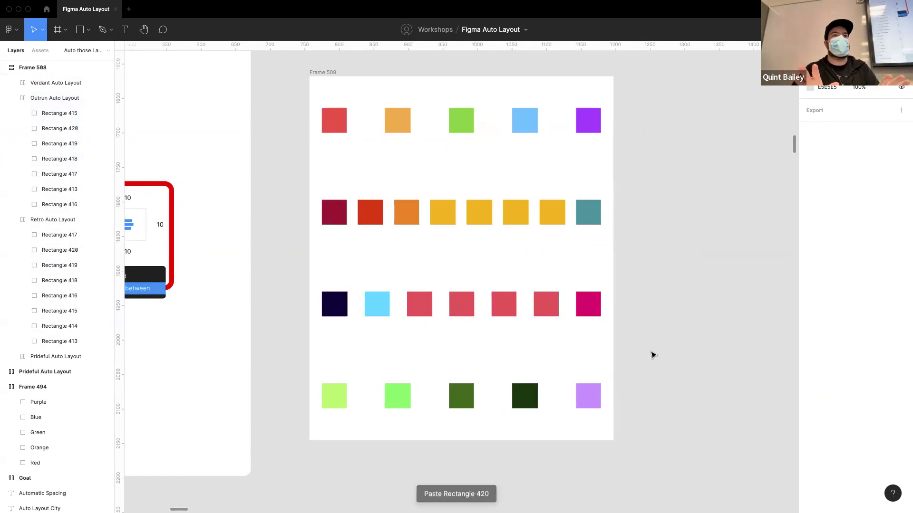
Combine the Zebra Succulent name and its $12.00 price beside the Shopping Cart – Full/Overview screen into one auto layout
click(561, 325)
scroll(540, 328, down, 5)
scroll(638, 320, right, 10)
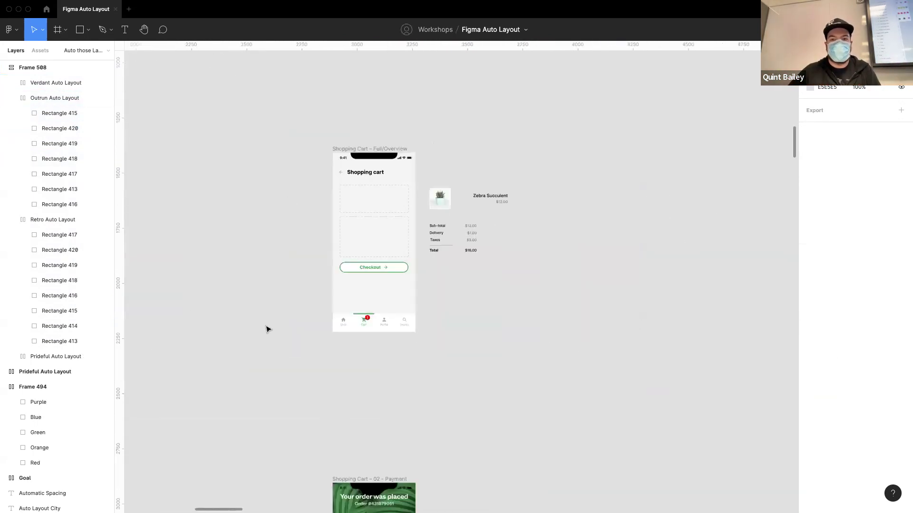
scroll(398, 198, up, 5)
scroll(419, 243, down, 1)
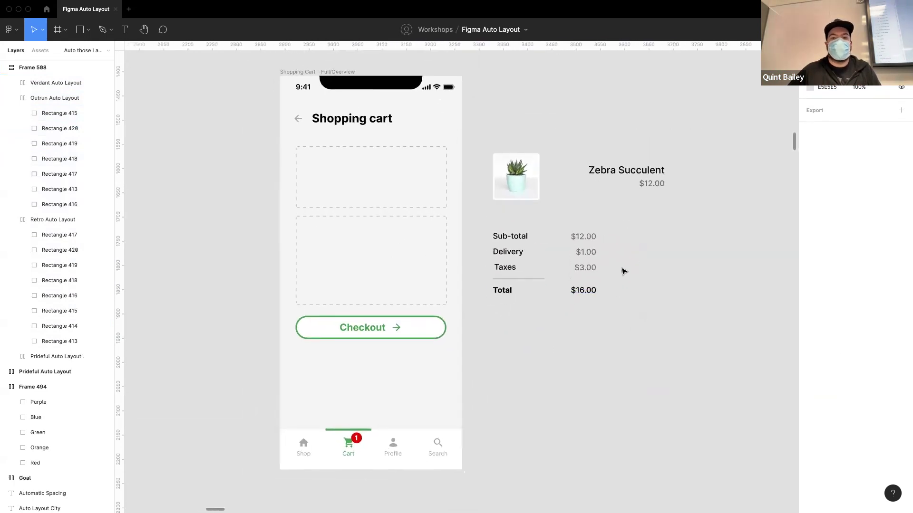
drag(622, 275, 500, 230)
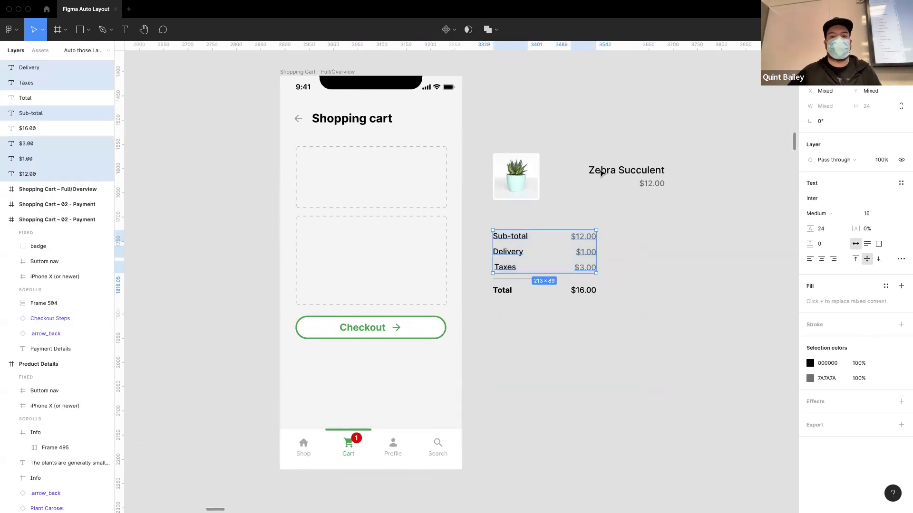
scroll(565, 198, right, 2)
drag(553, 133, 672, 210)
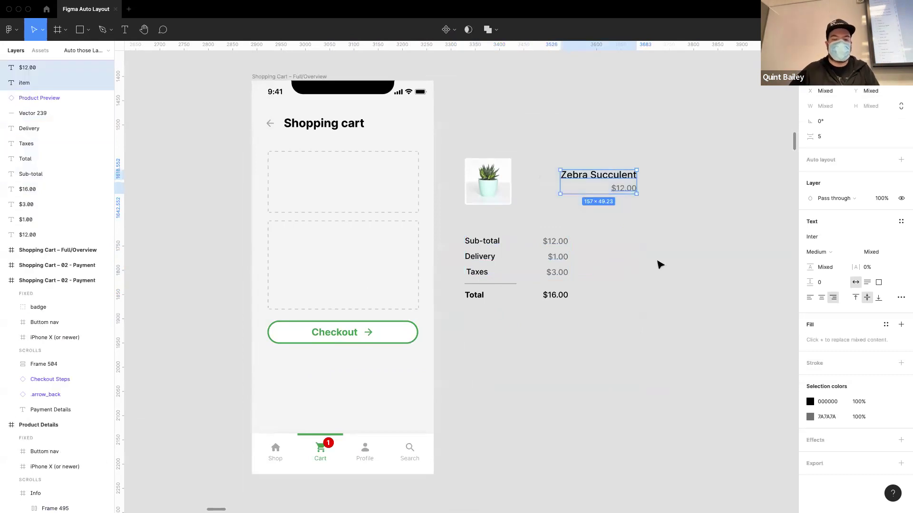
key(shift+a)
click(622, 230)
Align the contents of the Zebra Succulent name and price auto layout to the right
click(581, 170)
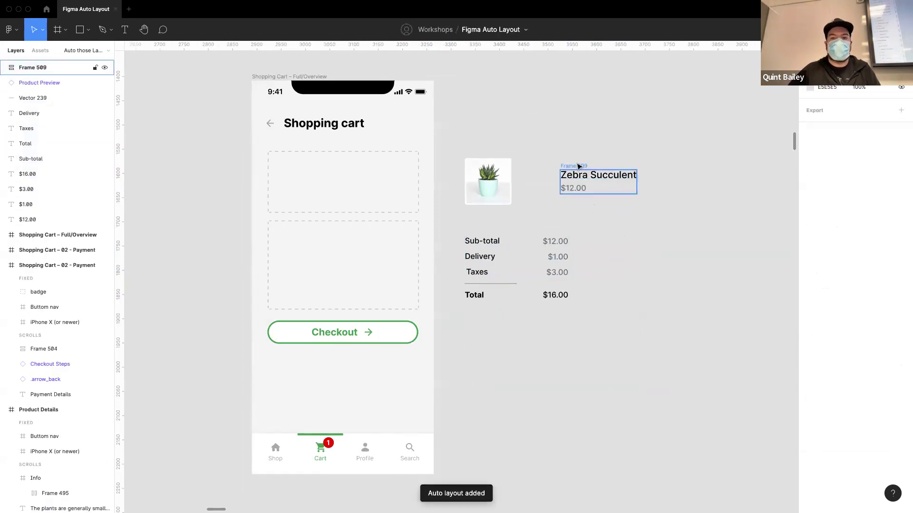
click(900, 190)
click(878, 231)
click(626, 272)
Combine the plant picture and the name and price group into one horizontal auto layout with centred alignment
drag(448, 117, 687, 239)
key(shift+a)
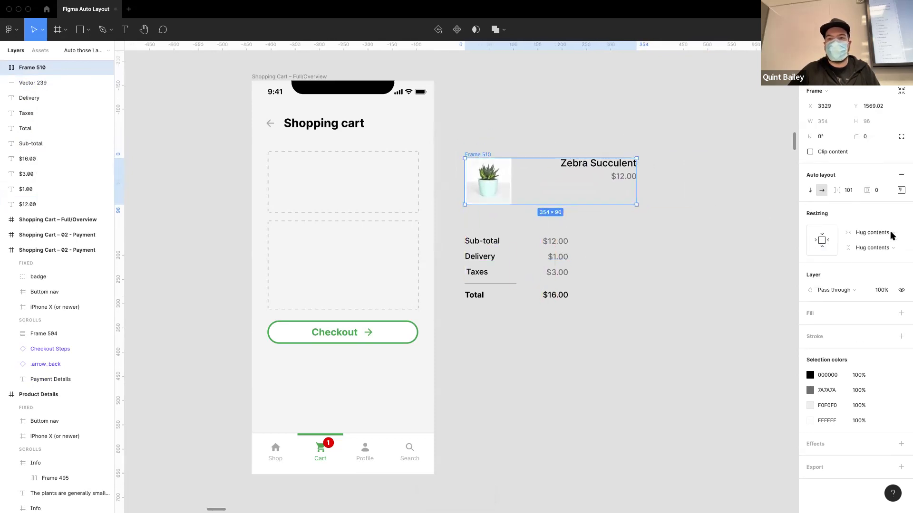
click(900, 190)
click(868, 231)
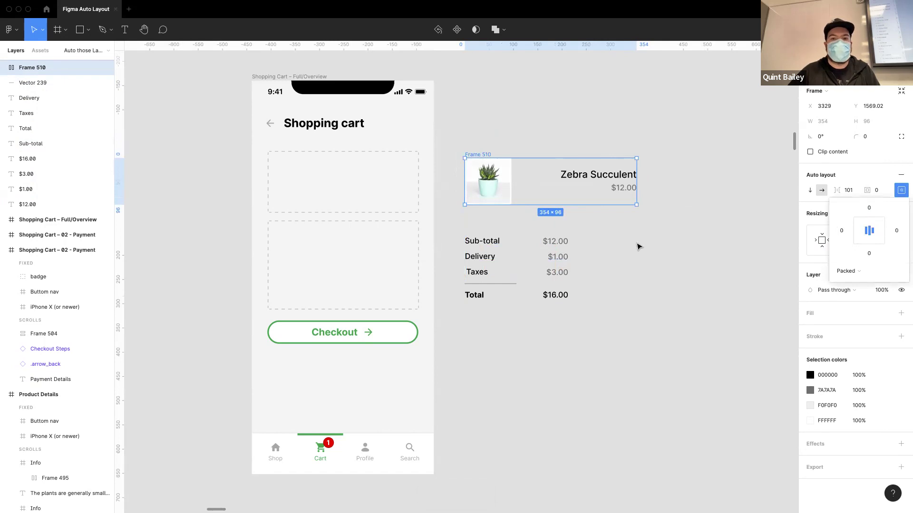
click(637, 246)
Widen the plant product row to about 396 and set its spacing mode to Space between
click(490, 157)
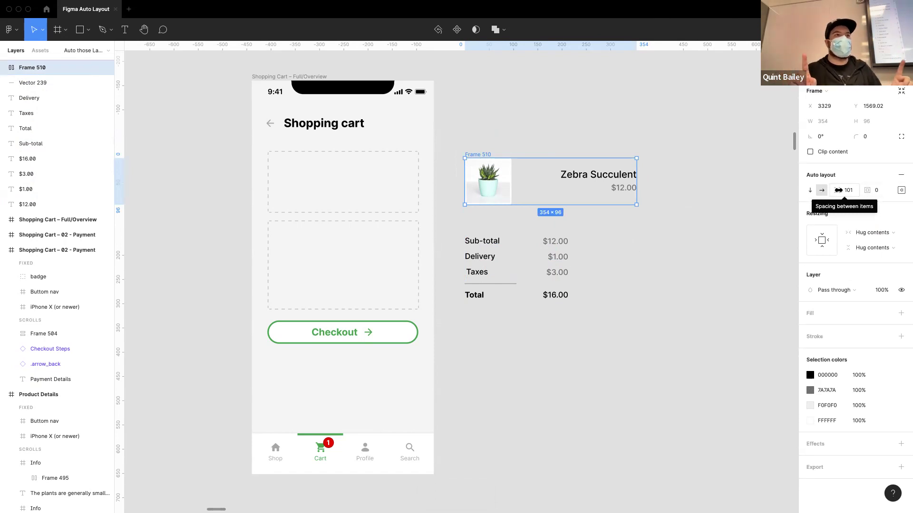
drag(838, 190, 882, 203)
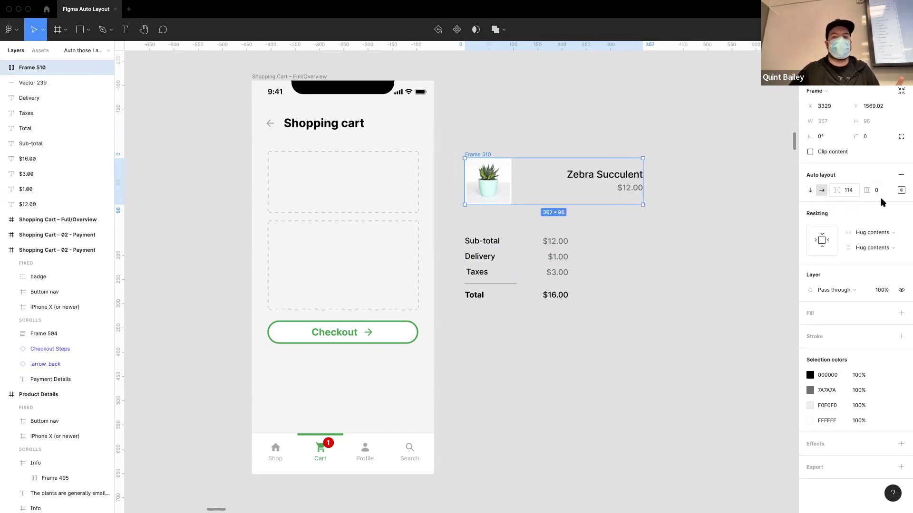
drag(696, 182, 657, 188)
click(901, 190)
click(858, 271)
click(861, 284)
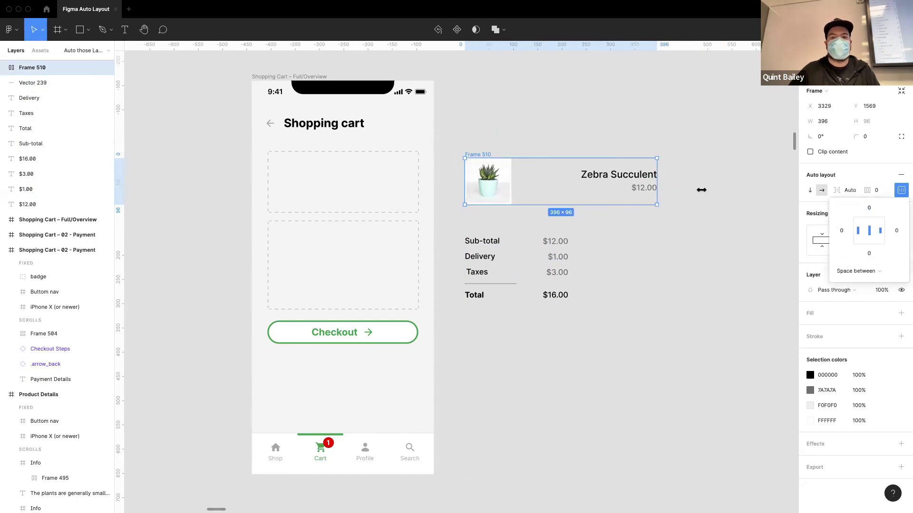
Place the product row in the upper dashed placeholder of the Shopping cart screen and narrow it to about 310
drag(657, 189, 669, 189)
drag(475, 155, 288, 157)
drag(439, 181, 425, 181)
click(550, 177)
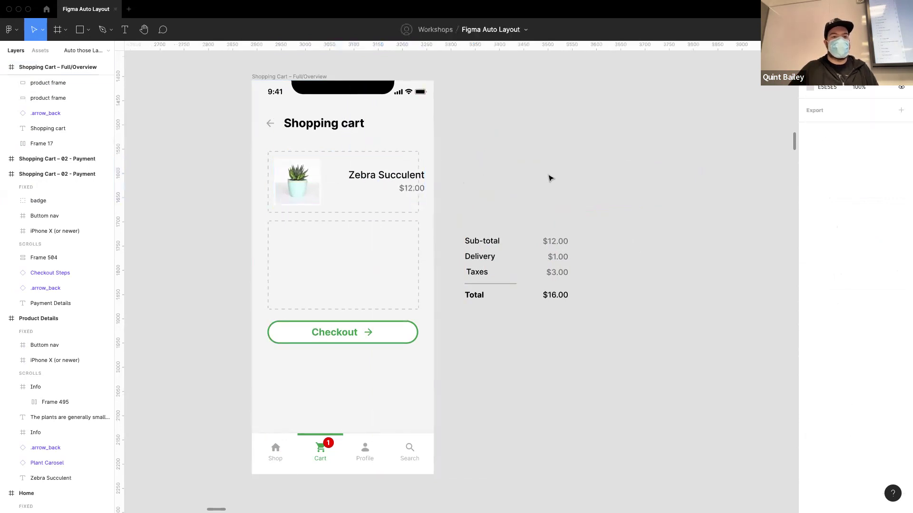
click(380, 190)
click(522, 235)
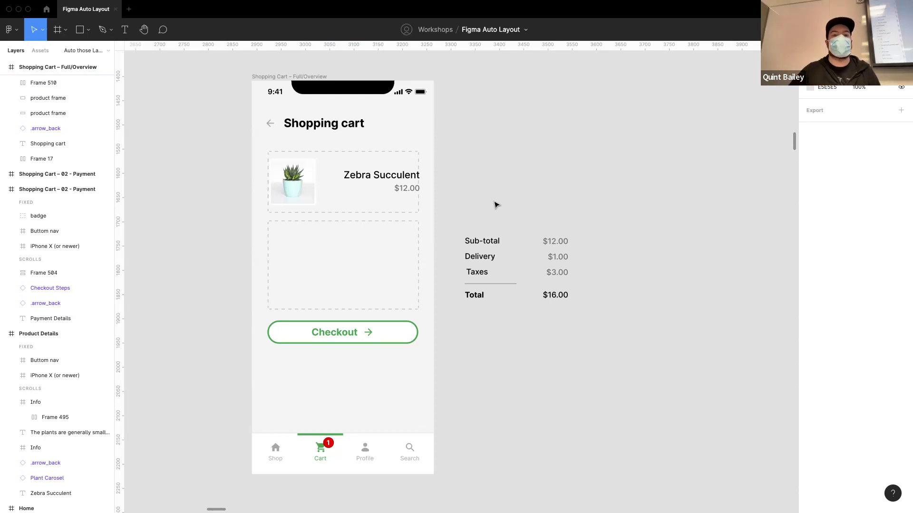
Try widening the product row beyond its placeholder, then undo the resize
click(369, 179)
drag(422, 178, 459, 178)
key(ctrl+z)
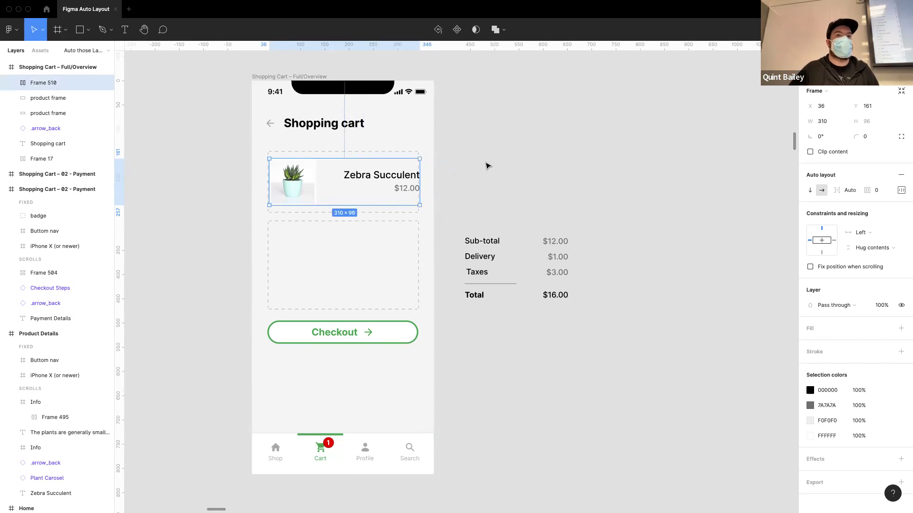
Turn each Sub-total, Delivery, Taxes and Total label with its price into its own horizontal auto layout
scroll(520, 299, down, 1)
scroll(521, 300, left, 1)
drag(500, 190, 546, 267)
key(shift+a)
drag(476, 228, 598, 234)
key(shift+a)
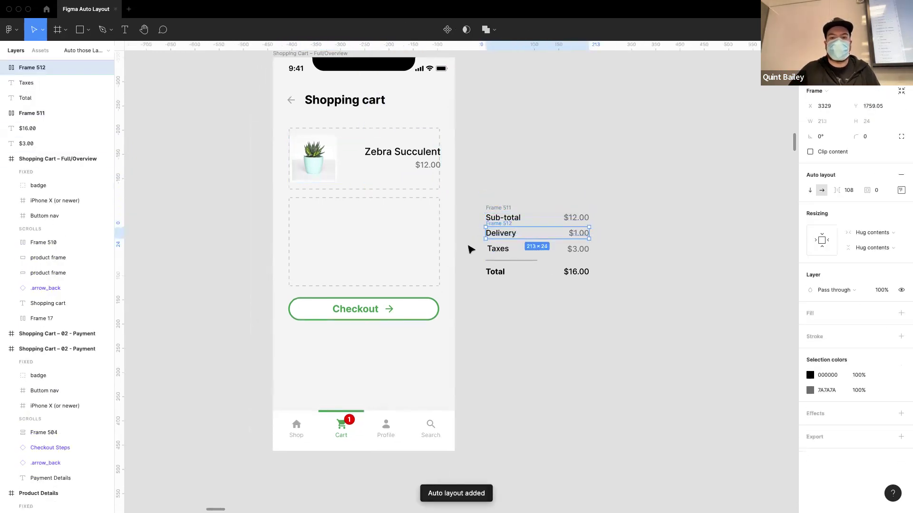
drag(469, 249, 607, 251)
key(shift+a)
drag(477, 294, 613, 273)
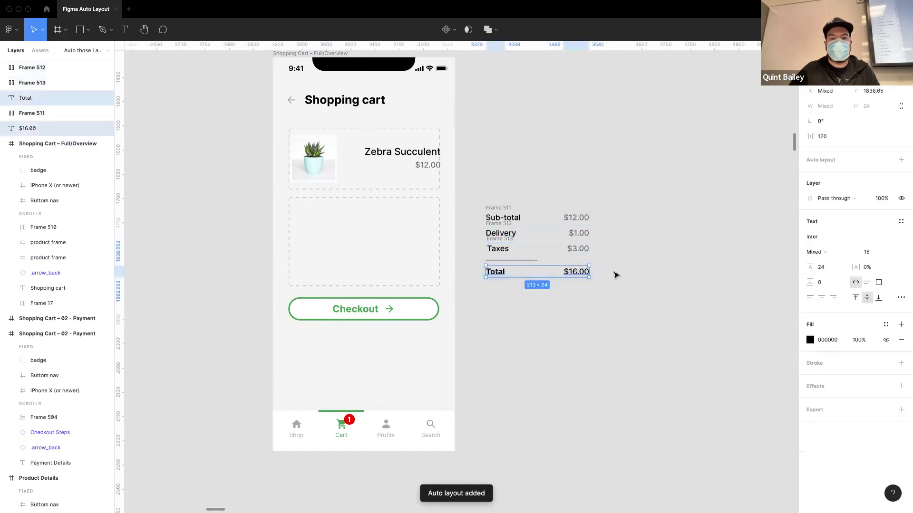
key(shift+a)
Move the divider line below the Total row and set the four summary rows' spacing mode to Space between
drag(528, 261, 527, 301)
click(637, 293)
drag(474, 164, 636, 292)
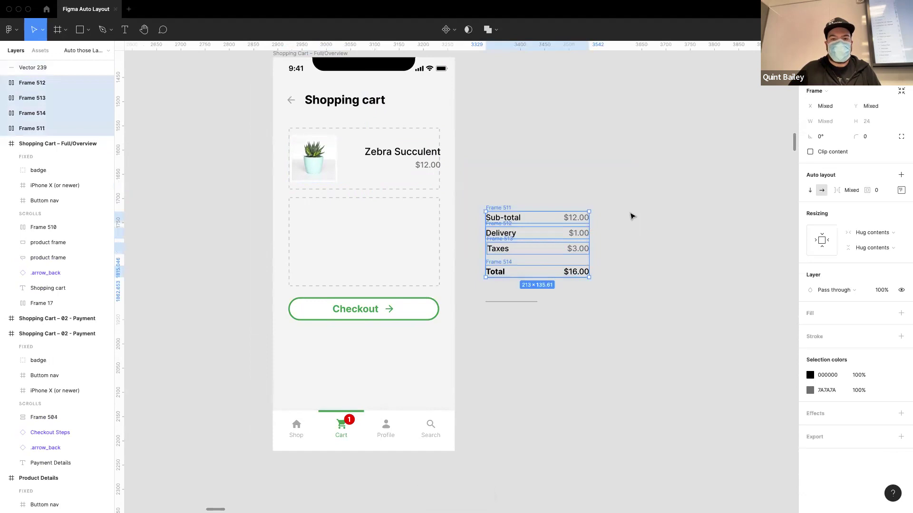
click(901, 190)
click(859, 270)
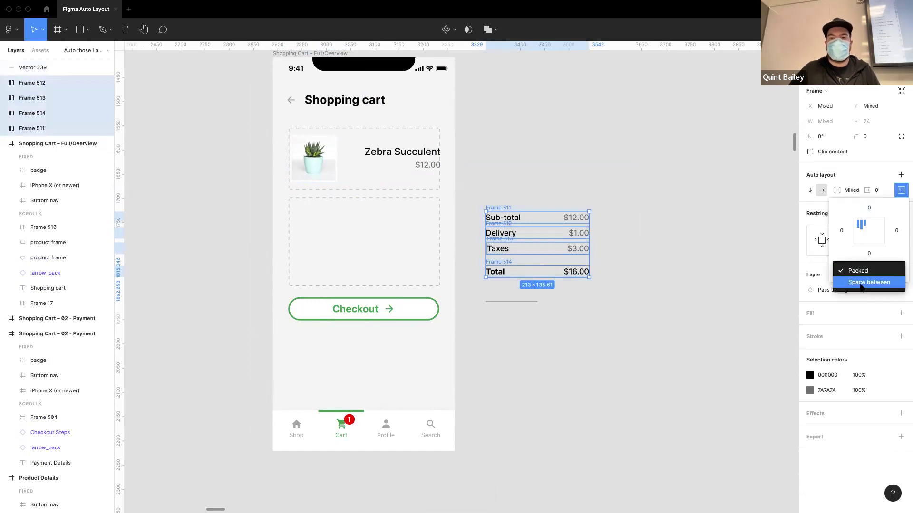
key(Return)
Place the four summary rows in the lower dashed placeholder and stretch them to about 313 × 174 overall
drag(501, 209, 304, 199)
drag(392, 268, 440, 268)
drag(363, 269, 362, 287)
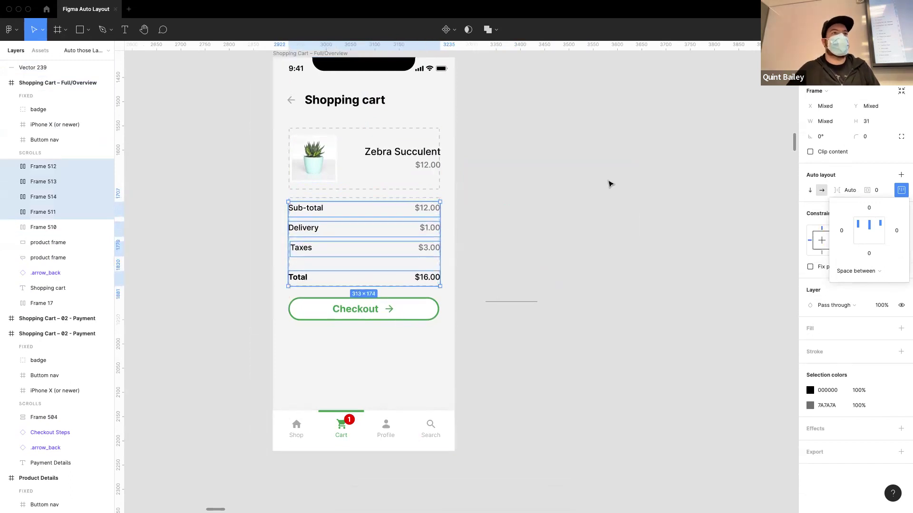
Move the divider line into the order summary between Taxes and Total, within one vertical auto layout with the four rows
click(547, 264)
drag(509, 303, 354, 230)
key(shift+a)
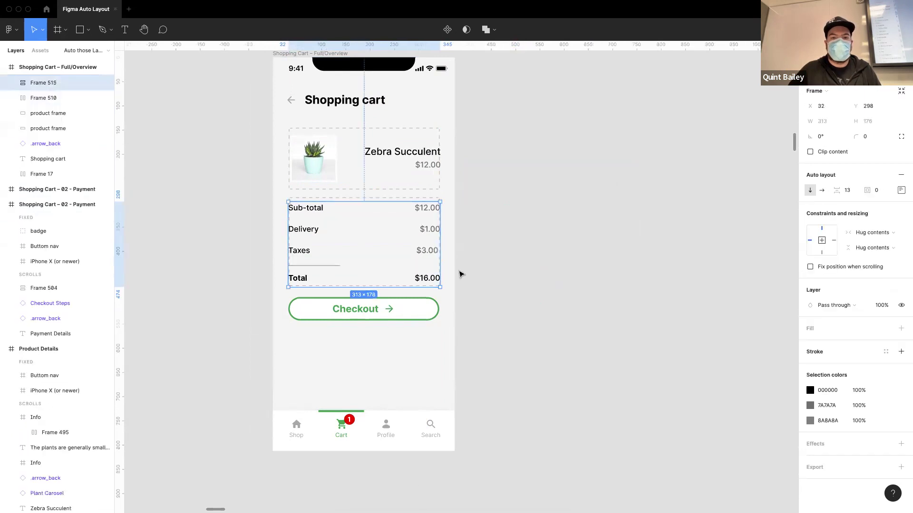
click(568, 260)
Inspect the order summary on the Shopping cart screen, including the divider line between Taxes and Total
click(346, 216)
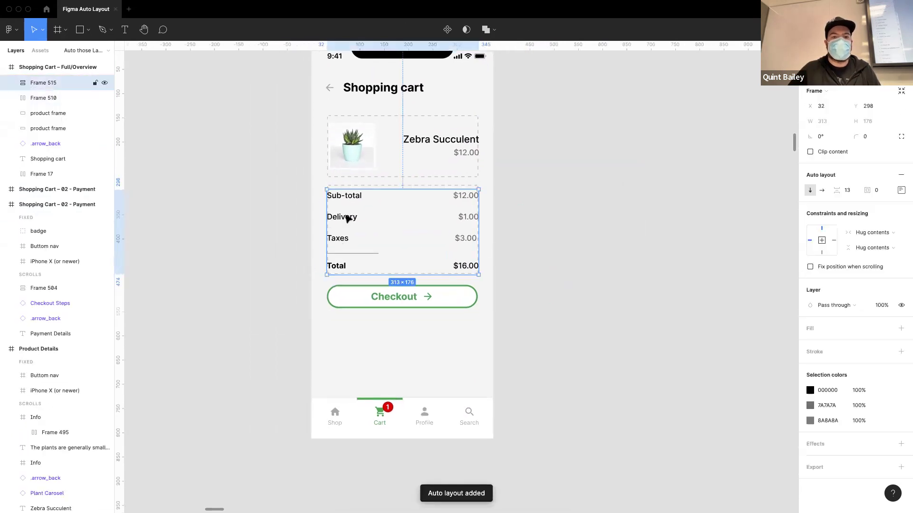
scroll(351, 228, up, 5)
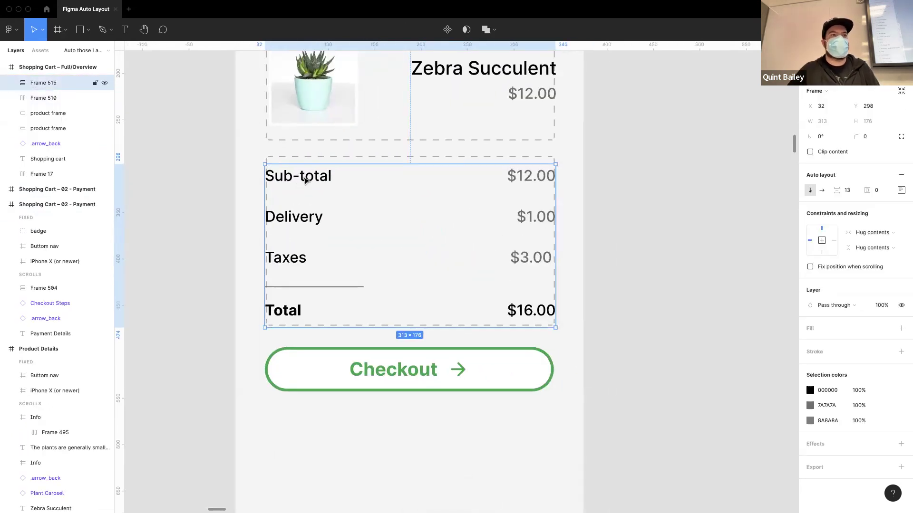
scroll(355, 276, down, 2)
click(320, 251)
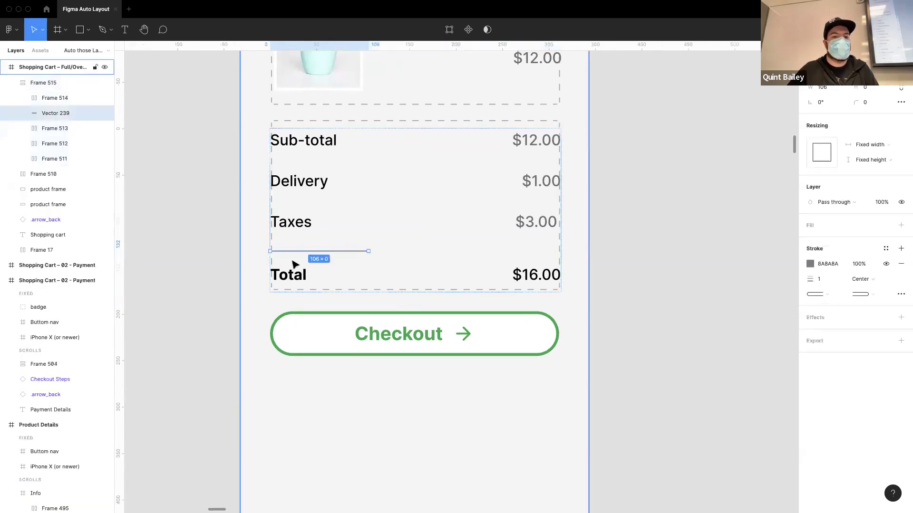
click(666, 228)
click(420, 211)
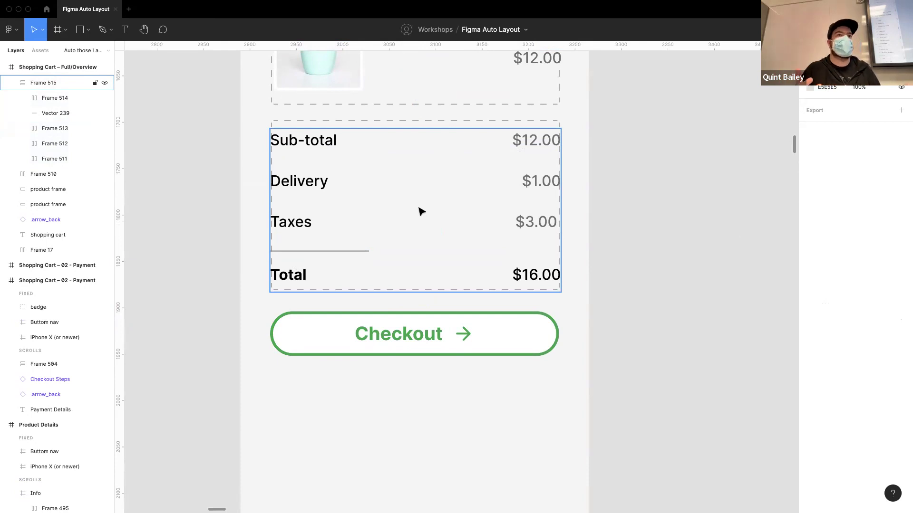
click(718, 163)
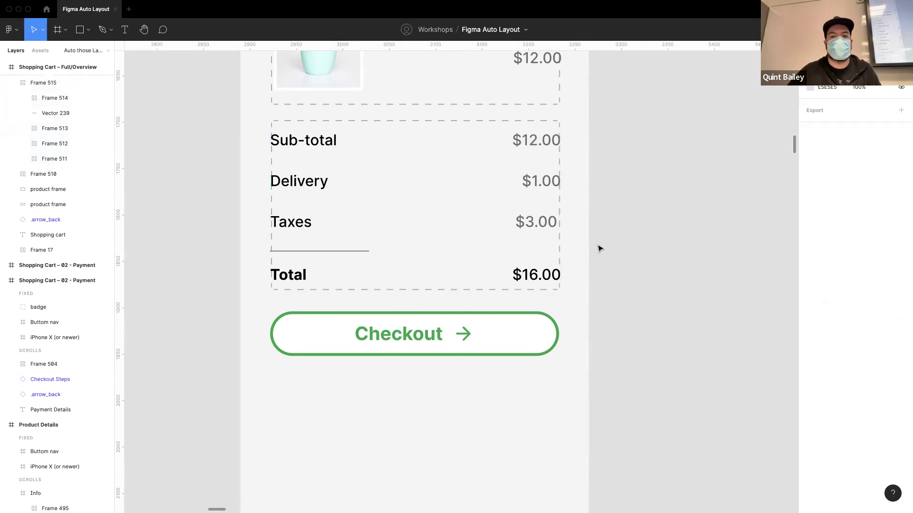
Go from the Shopping cart screen past the Automatic Spacing section to the Resizing section and look it over
ctrl+scroll(600, 249, down, 5)
scroll(515, 210, up, 1)
scroll(488, 238, left, 2)
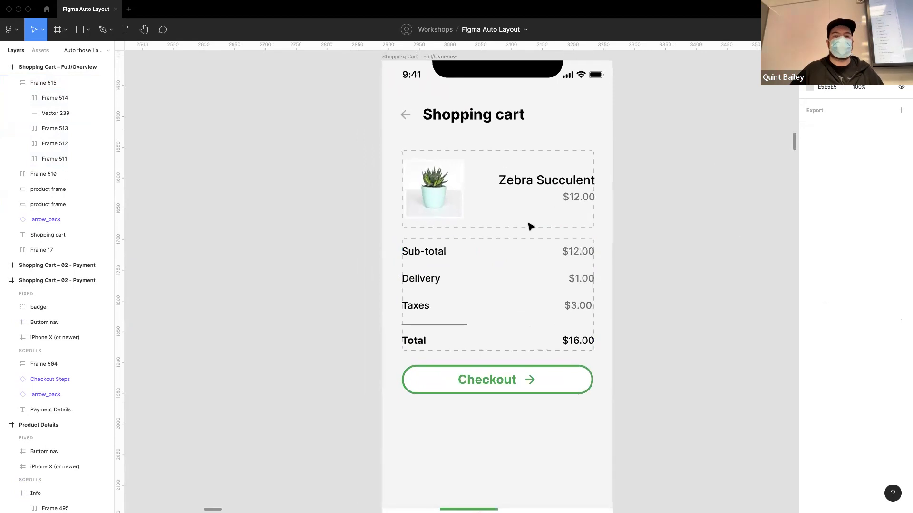
ctrl+scroll(531, 226, down, 3)
scroll(397, 248, left, 5)
ctrl+scroll(541, 238, down, 2)
scroll(542, 238, left, 15)
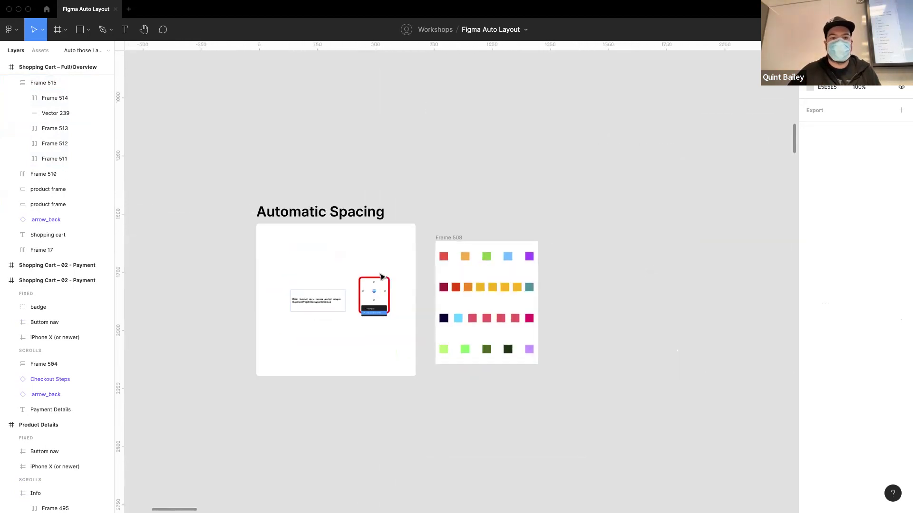
ctrl+scroll(381, 277, up, 1)
scroll(381, 276, left, 3)
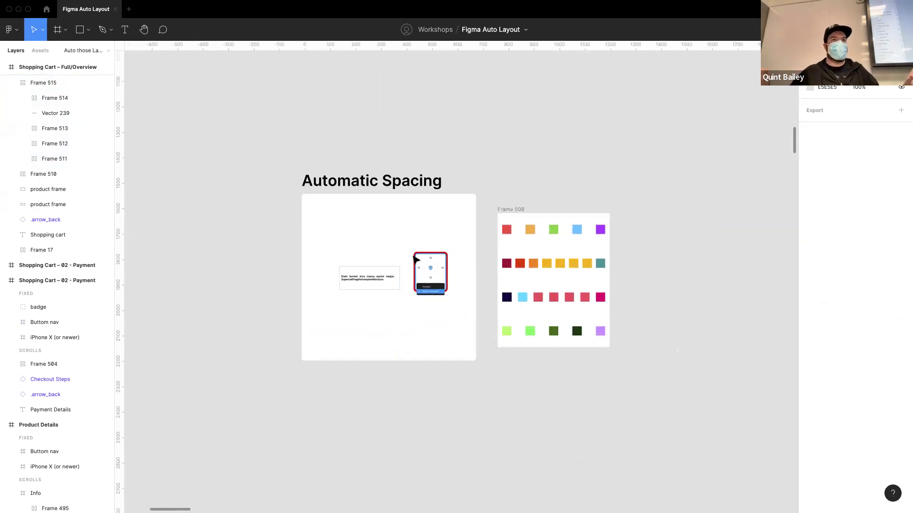
scroll(489, 302, down, 6)
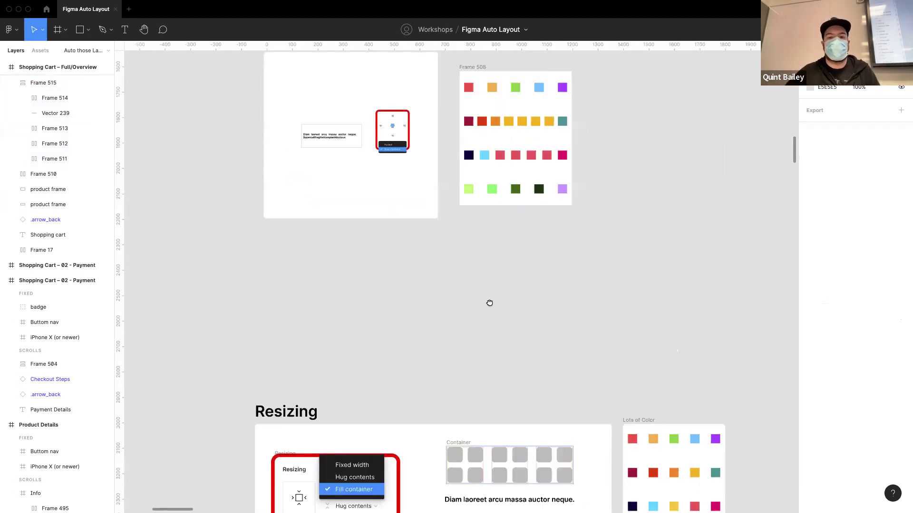
scroll(520, 290, right, 2)
ctrl+scroll(488, 338, up, 2)
scroll(495, 285, down, 3)
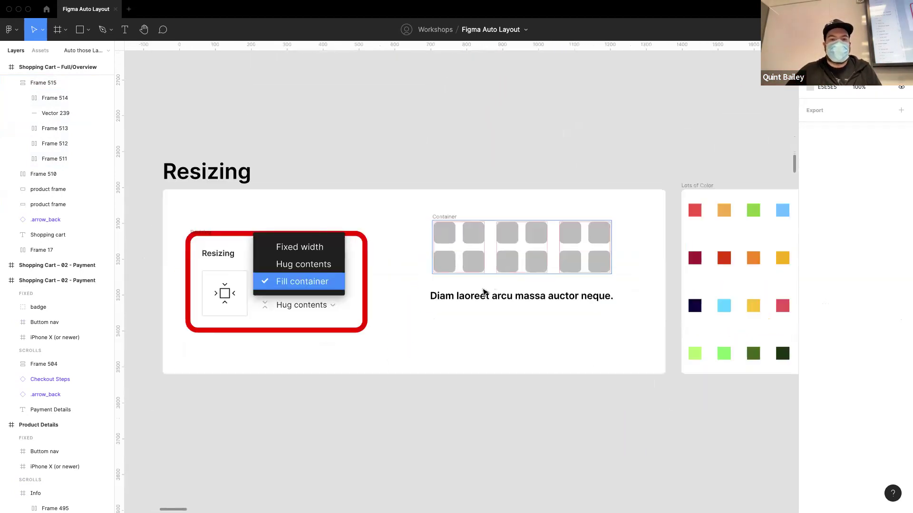
ctrl+scroll(452, 280, down, 3)
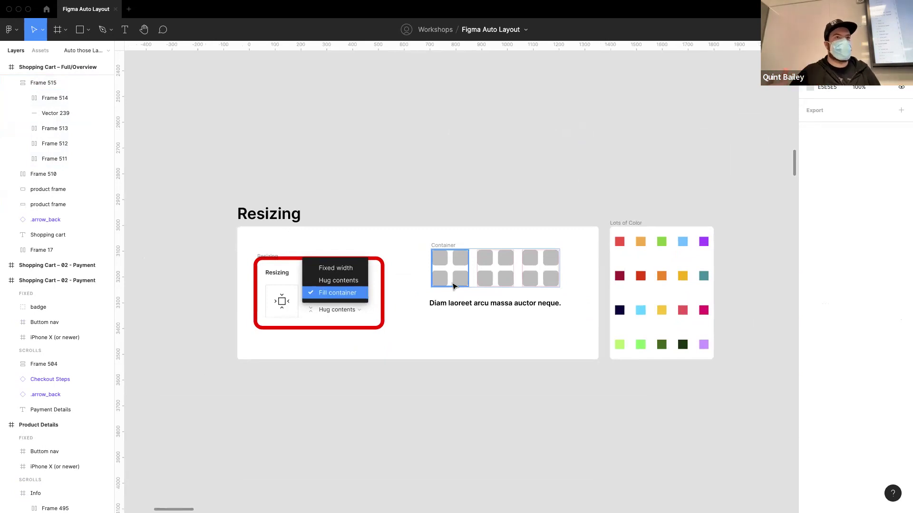
Examine the gray child objects one by one in all three groups of the Resizing section's Container example
ctrl+scroll(503, 266, up, 5)
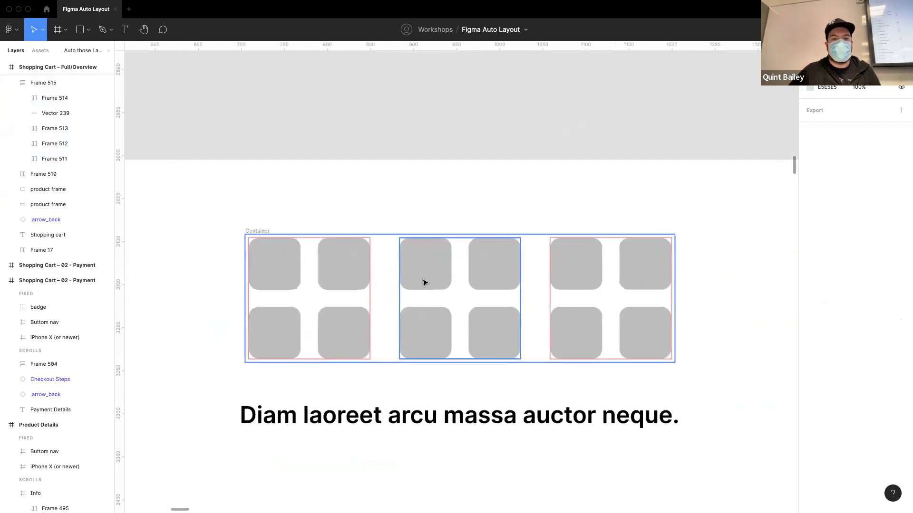
scroll(534, 247, left, 6)
scroll(536, 258, right, 5)
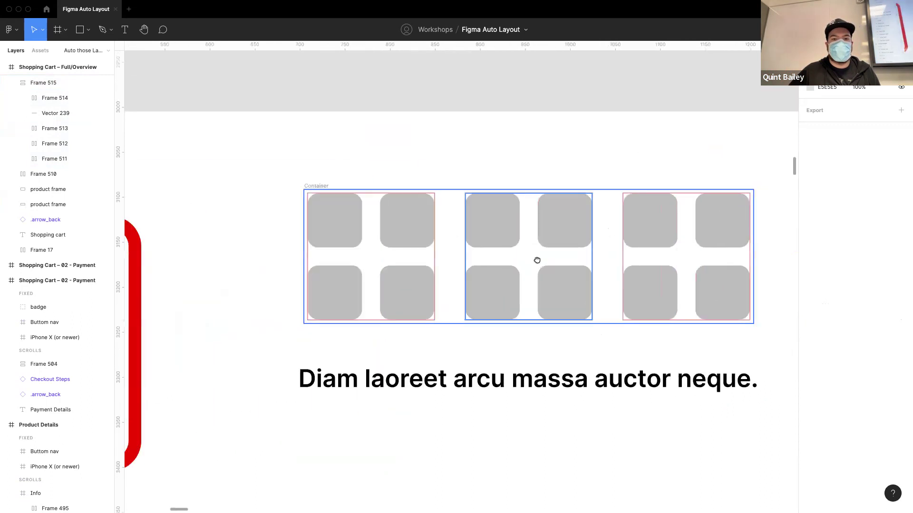
ctrl+scroll(461, 235, up, 1)
ctrl+scroll(461, 235, up, 2)
scroll(416, 220, down, 1)
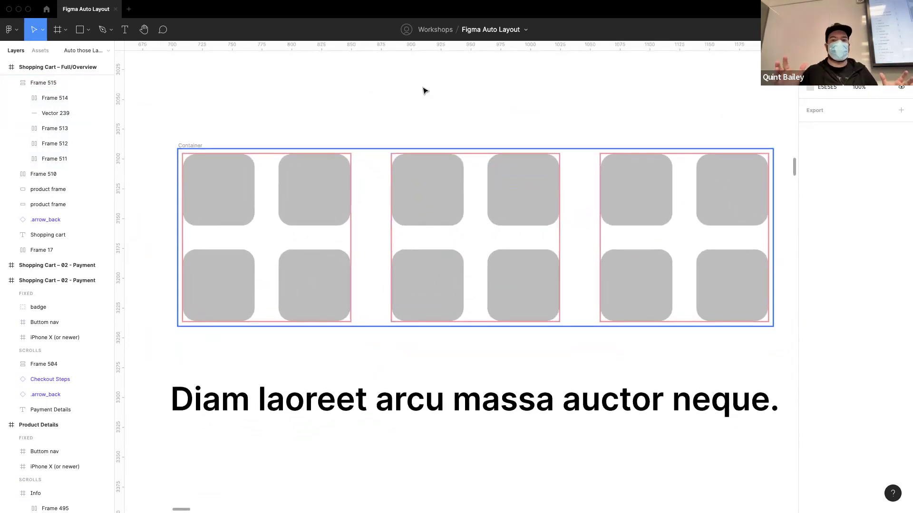
double_click(222, 198)
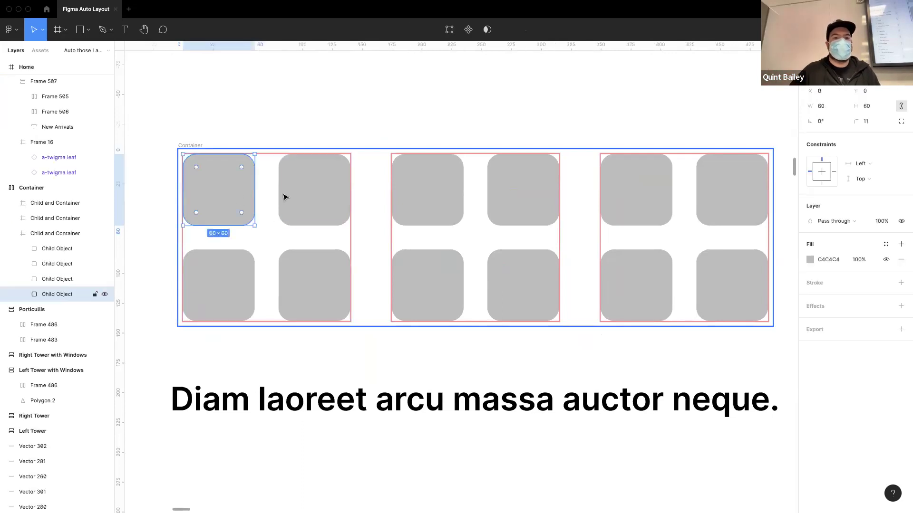
click(284, 198)
click(305, 283)
click(220, 286)
click(413, 286)
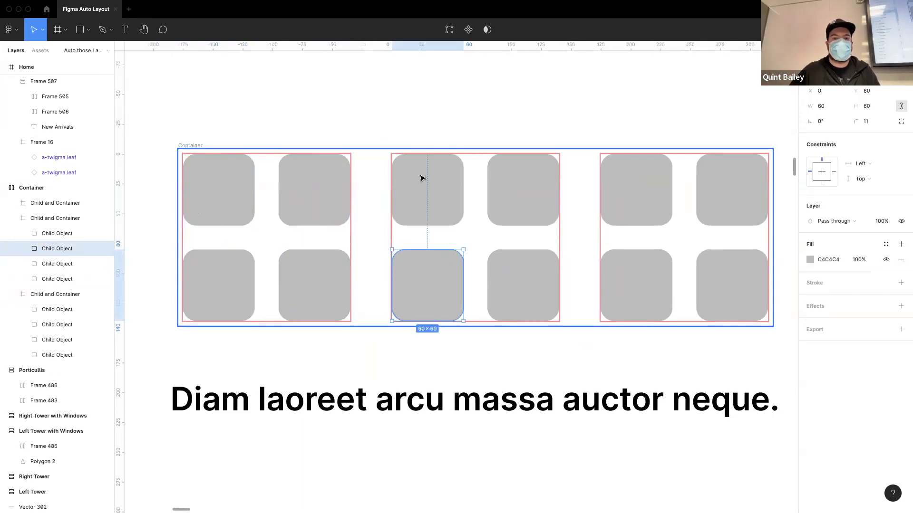
click(422, 177)
click(513, 198)
click(519, 283)
click(648, 210)
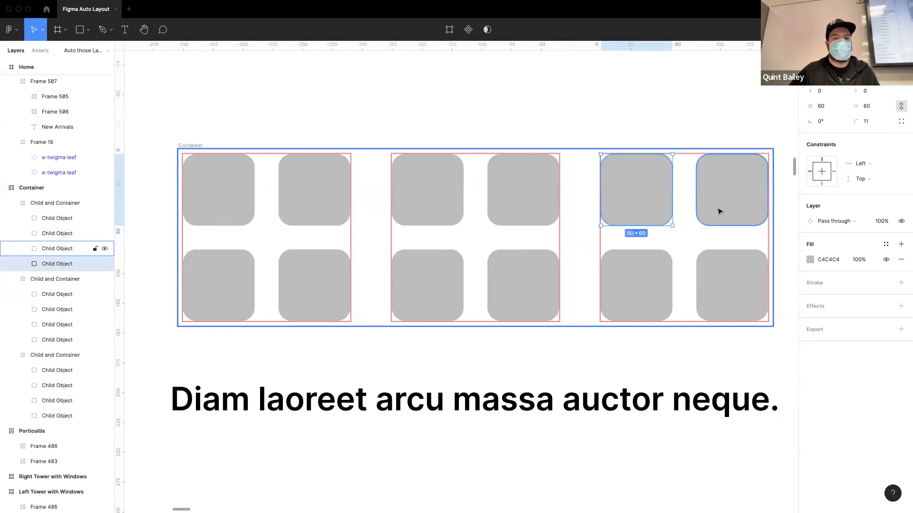
click(717, 212)
click(703, 292)
click(636, 284)
click(539, 124)
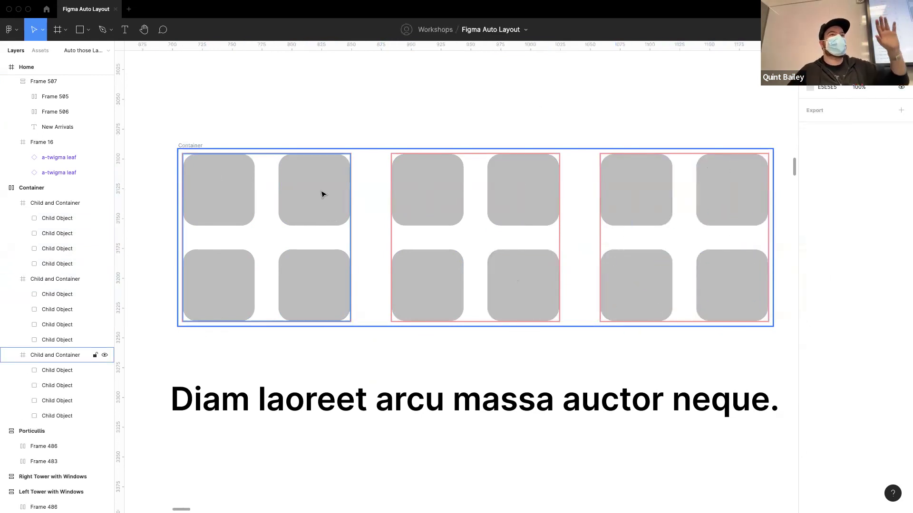
Select all three red-outlined Child and Container frames together to inspect them as both children and containers
click(299, 197)
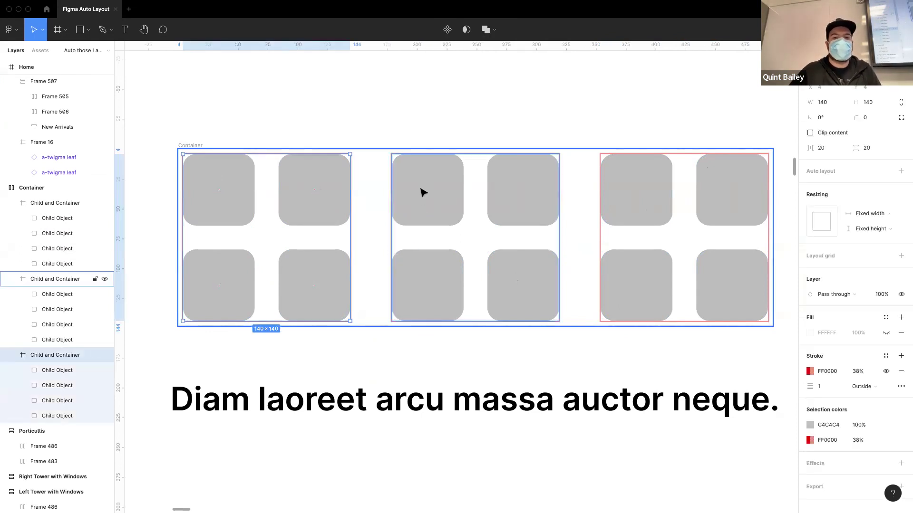
shift+click(420, 193)
shift+click(626, 198)
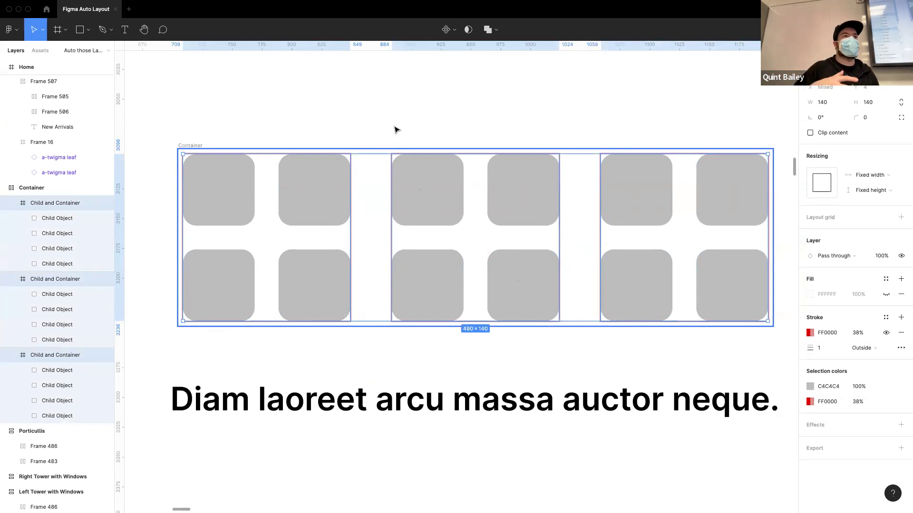
click(395, 76)
click(318, 197)
shift+click(419, 204)
shift+click(632, 197)
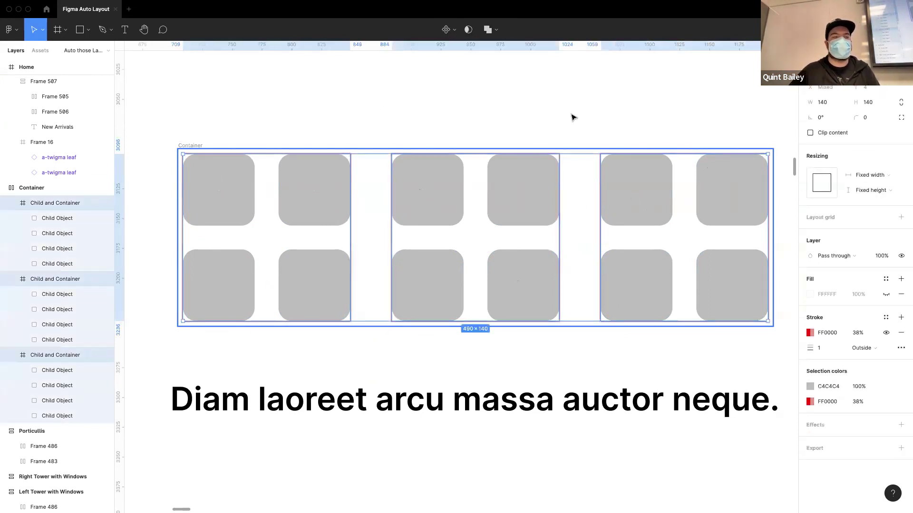
click(573, 118)
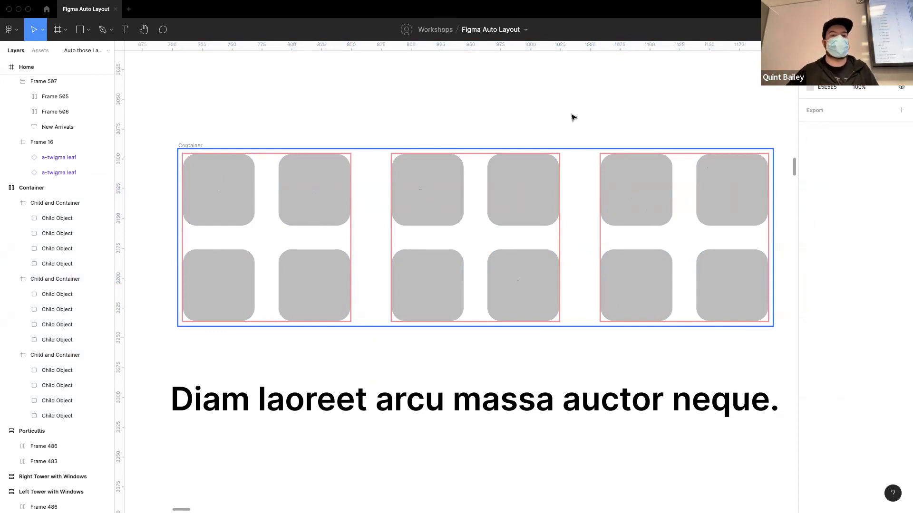
Select the outer Container frame and inspect its nested layers, including the last Child and Container frame
drag(190, 145, 189, 136)
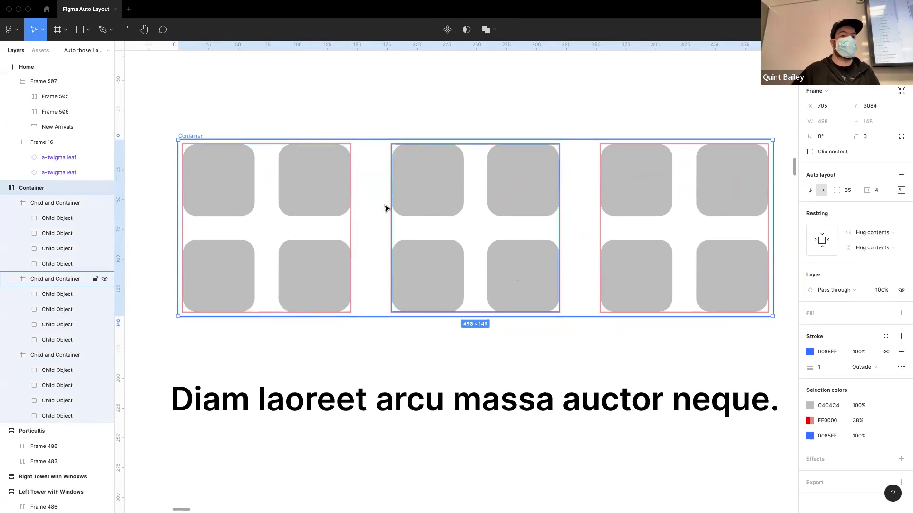
scroll(72, 247, down, 2)
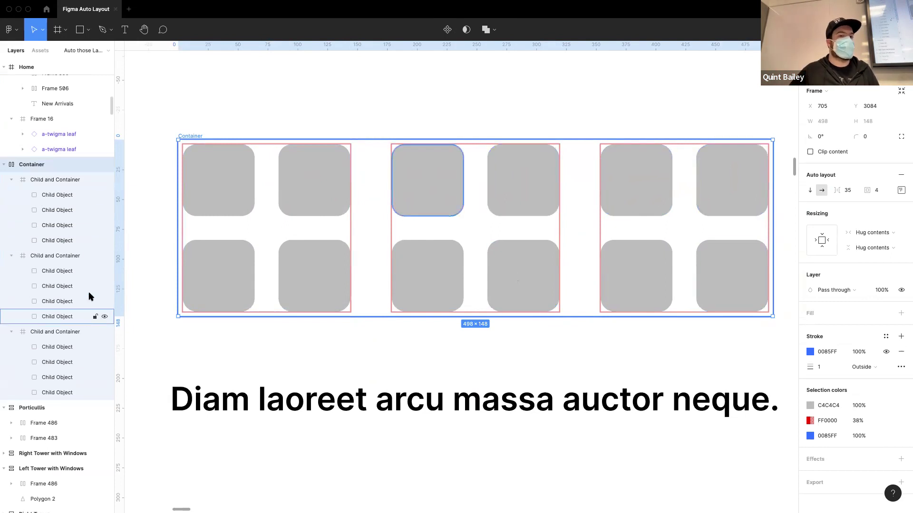
click(4, 165)
click(4, 165)
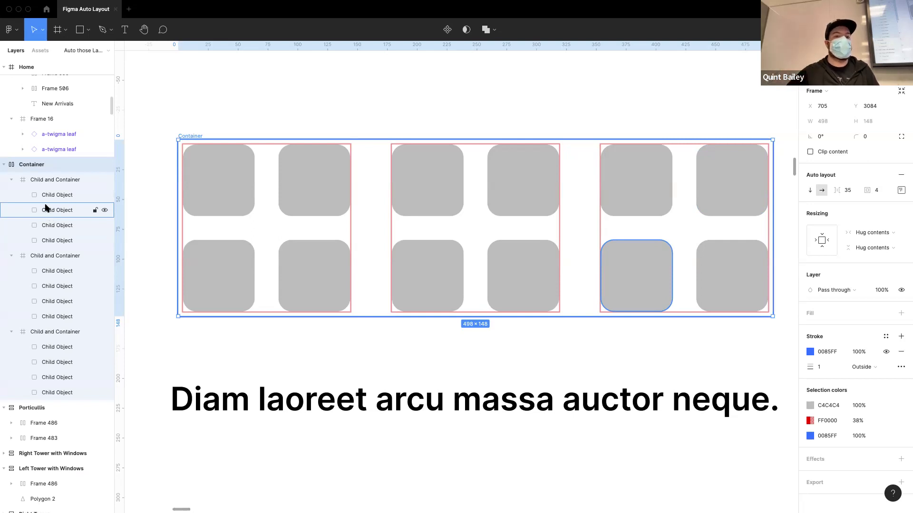
click(44, 181)
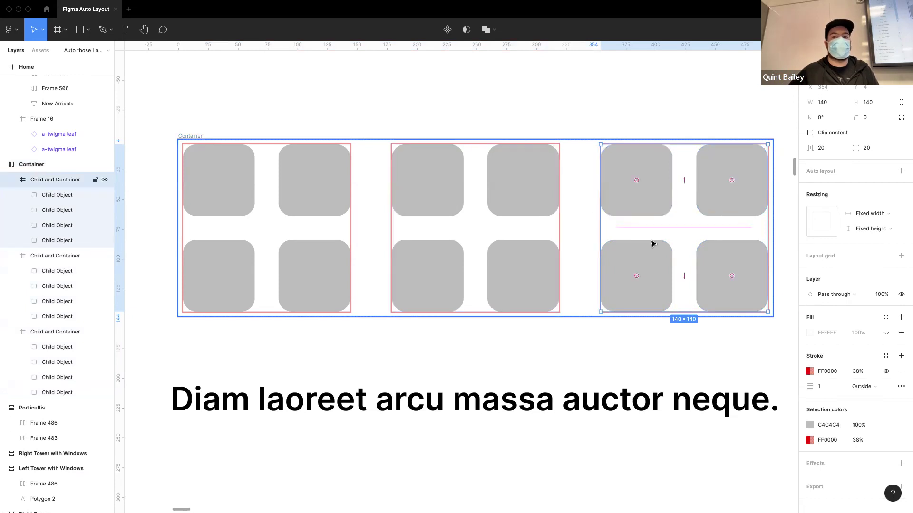
click(596, 91)
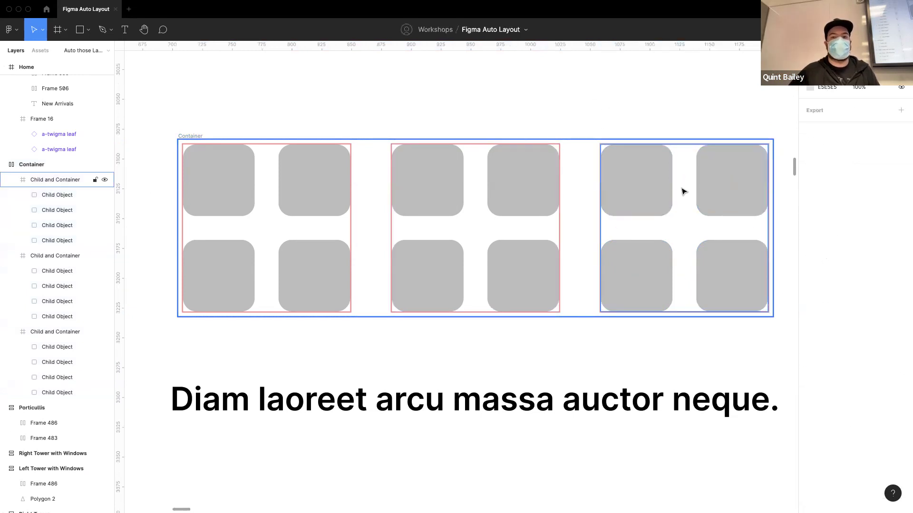
Review the Resizing illustration showing the Fixed width, Hug contents and Fill container options
scroll(485, 190, down, 3)
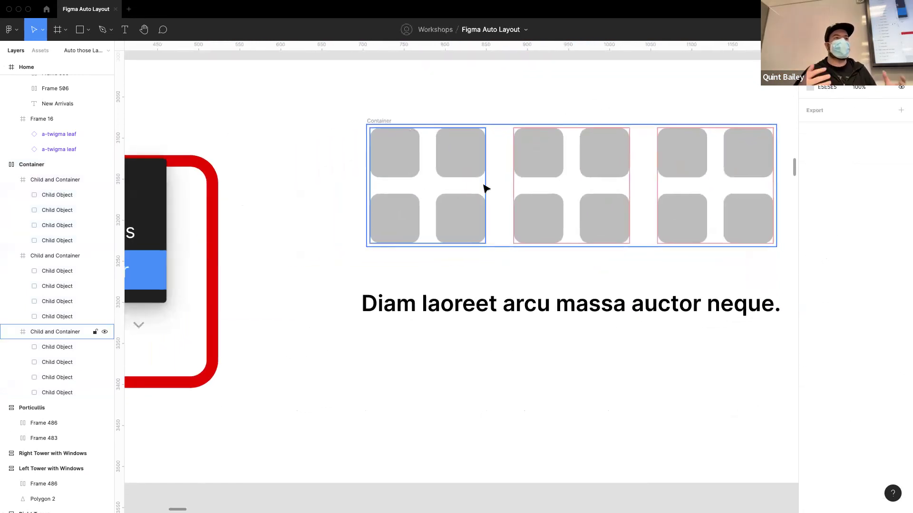
scroll(347, 262, left, 10)
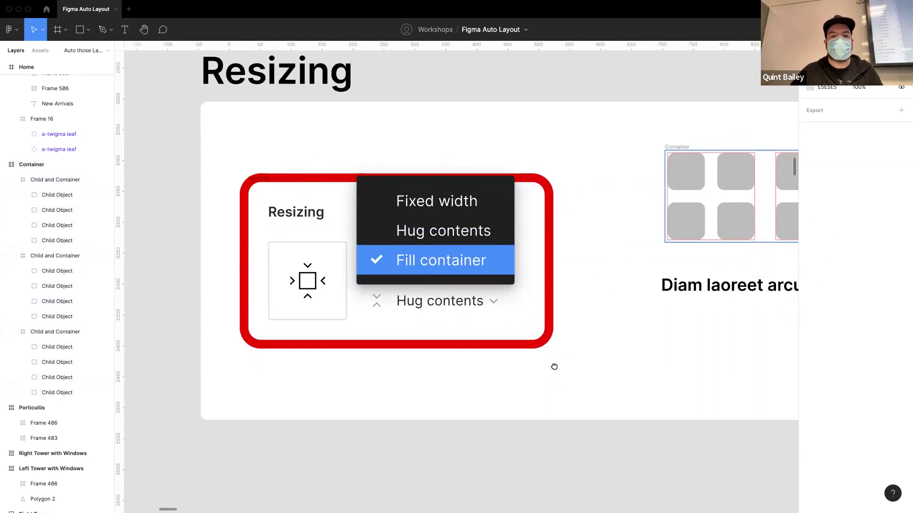
scroll(545, 328, down, 5)
scroll(558, 356, right, 2)
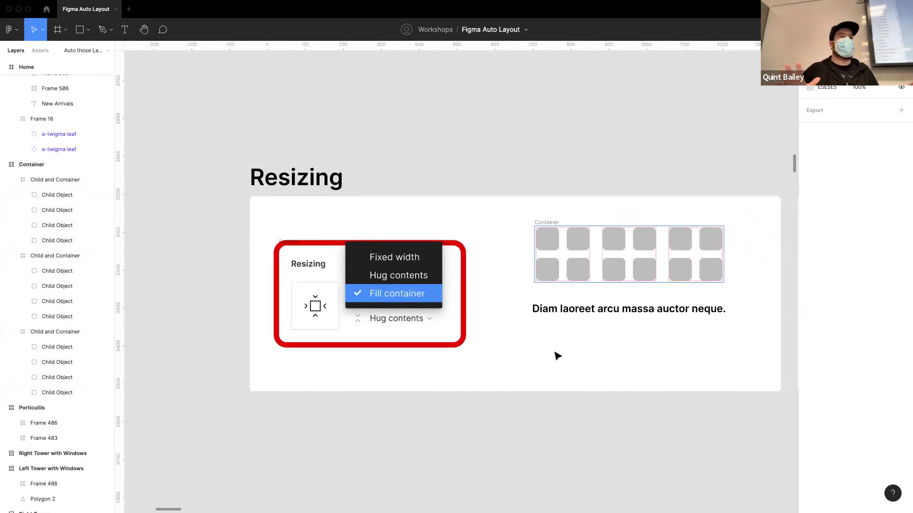
Set the horizontal resizing of every coloured square in the four rows of the Lots of Color frame to Fill container
scroll(731, 298, right, 10)
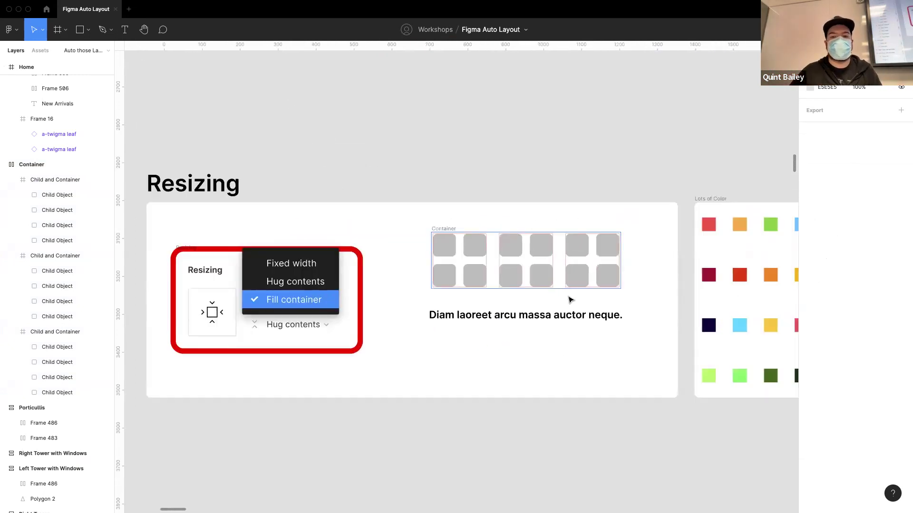
scroll(388, 220, up, 3)
scroll(397, 233, down, 2)
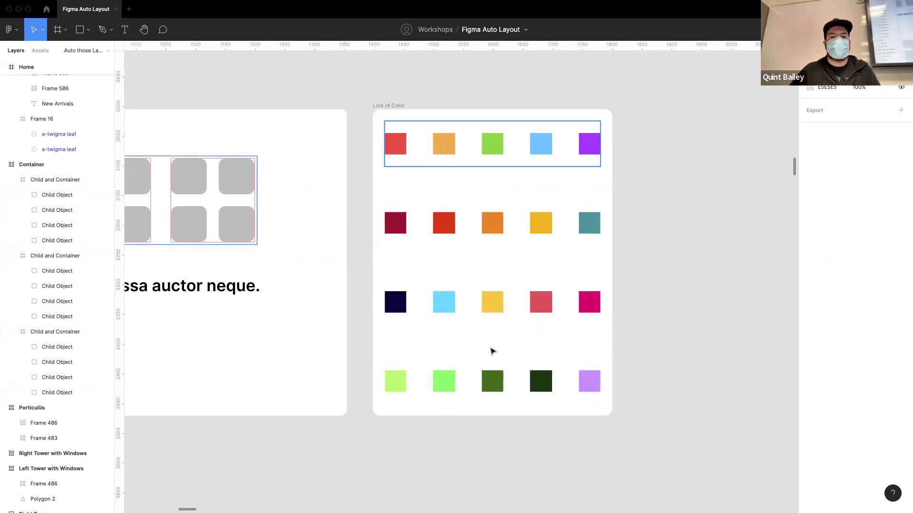
drag(396, 448, 595, 146)
drag(506, 351, 502, 378)
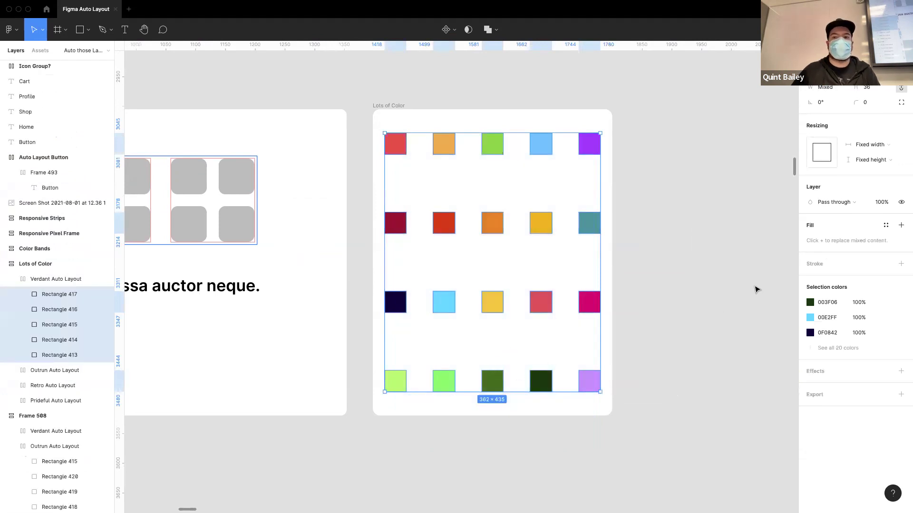
click(861, 145)
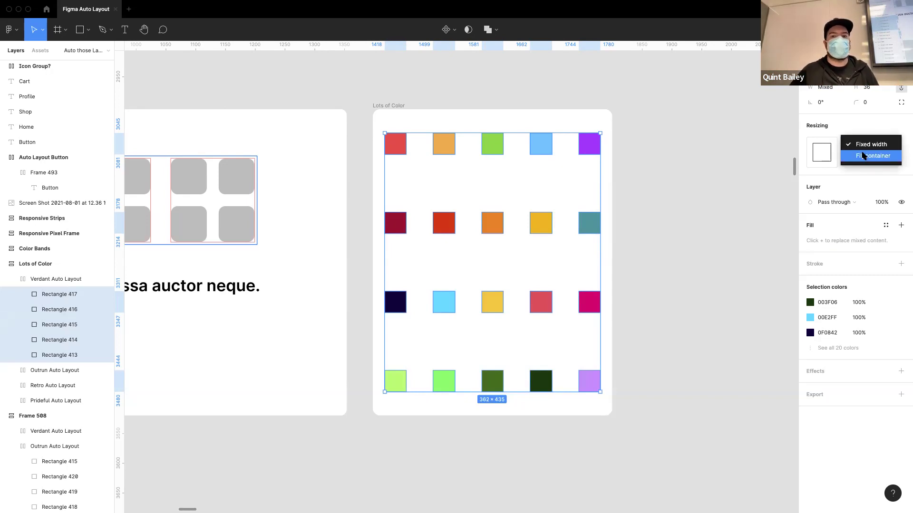
click(863, 156)
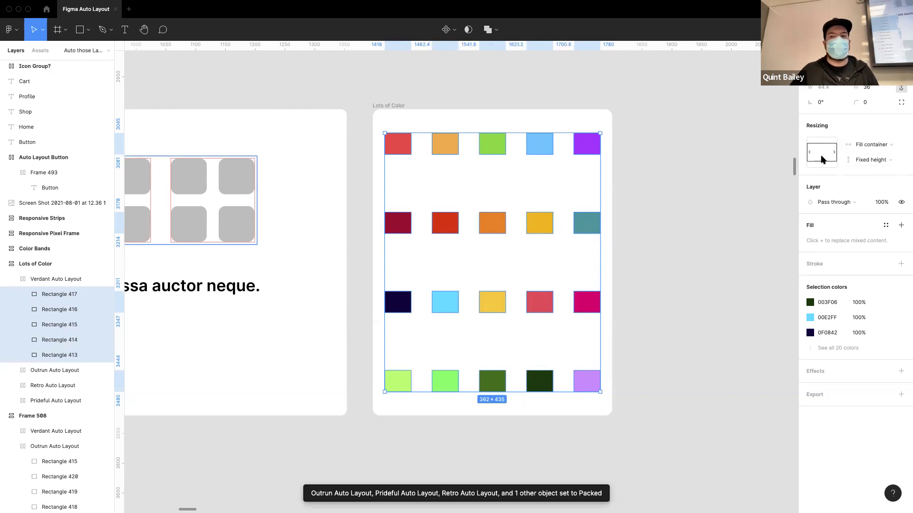
Set the spacing between items to 0 in all four colour rows of the Lots of Color frame
mouse_move(599, 192)
mouse_down()
mouse_move(745, 195)
mouse_move(523, 201)
mouse_move(691, 200)
mouse_move(581, 205)
mouse_move(595, 202)
mouse_up()
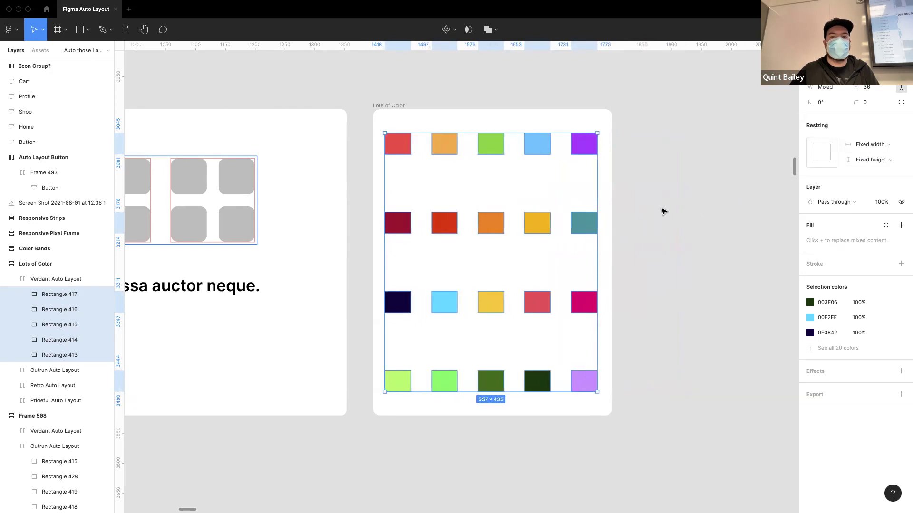
click(664, 212)
click(543, 150)
shift+click(540, 229)
shift+click(538, 304)
shift+click(537, 381)
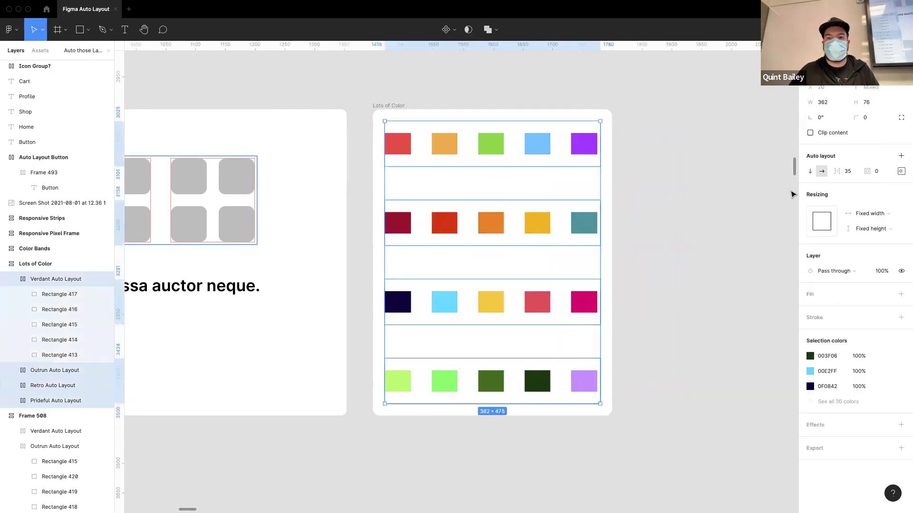
drag(841, 175, 756, 174)
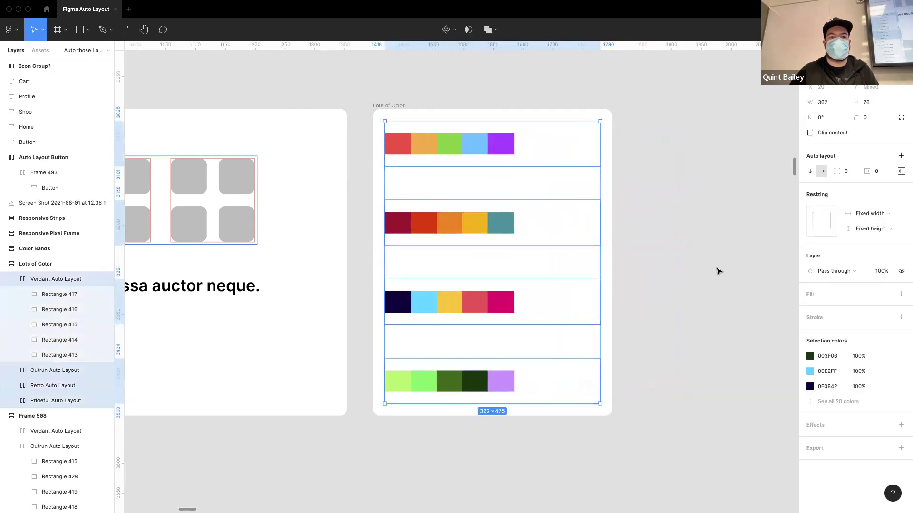
Set the horizontal resizing of all the coloured squares in the Lots of Color frame to Fill container
click(501, 143)
click(500, 143)
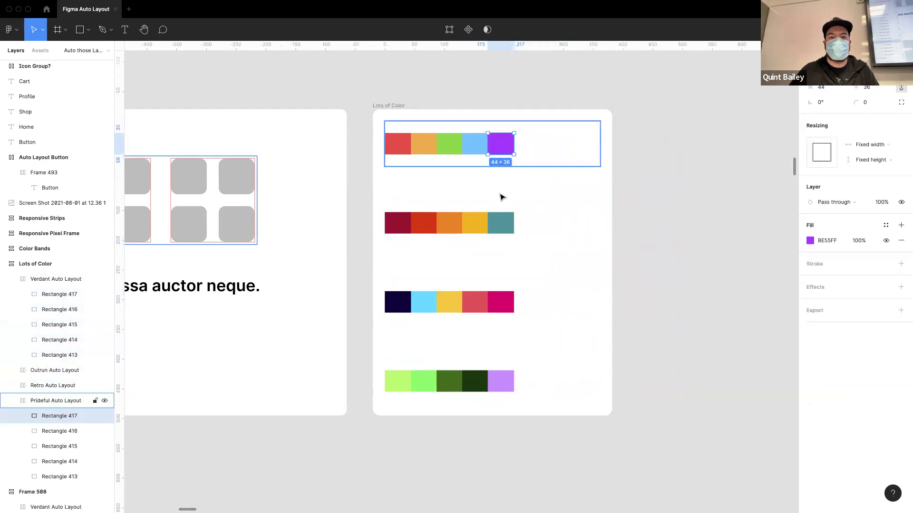
drag(516, 444, 393, 141)
click(870, 145)
click(870, 160)
click(686, 280)
Widen the rainbow row of the Lots of Color frame to 366 and set its red square to Fixed width
click(446, 146)
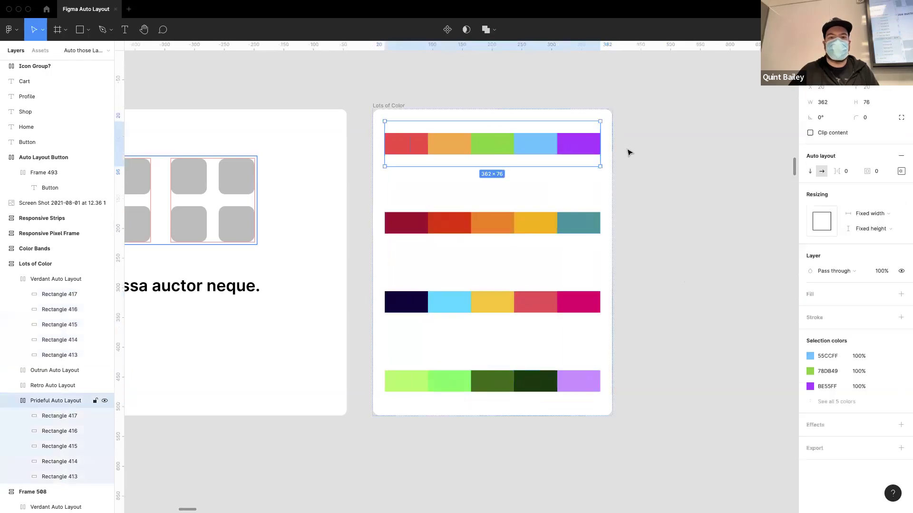
drag(624, 147, 603, 194)
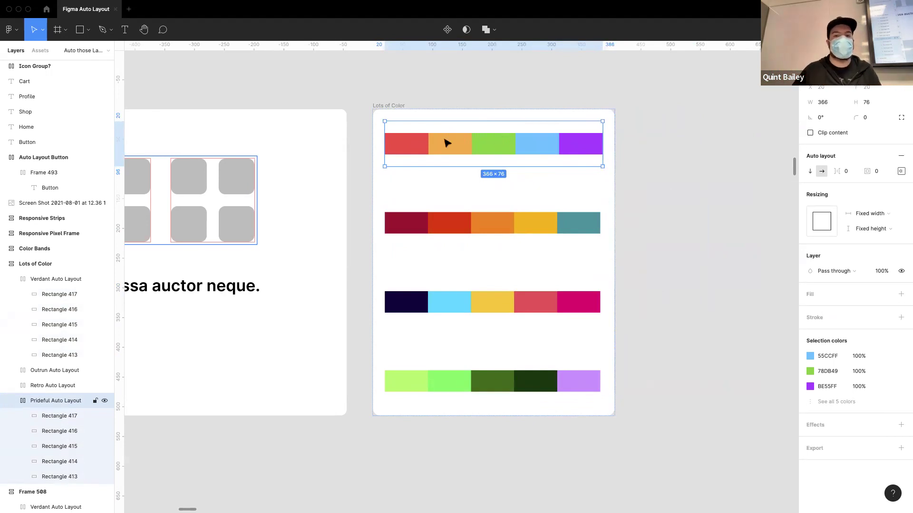
click(413, 148)
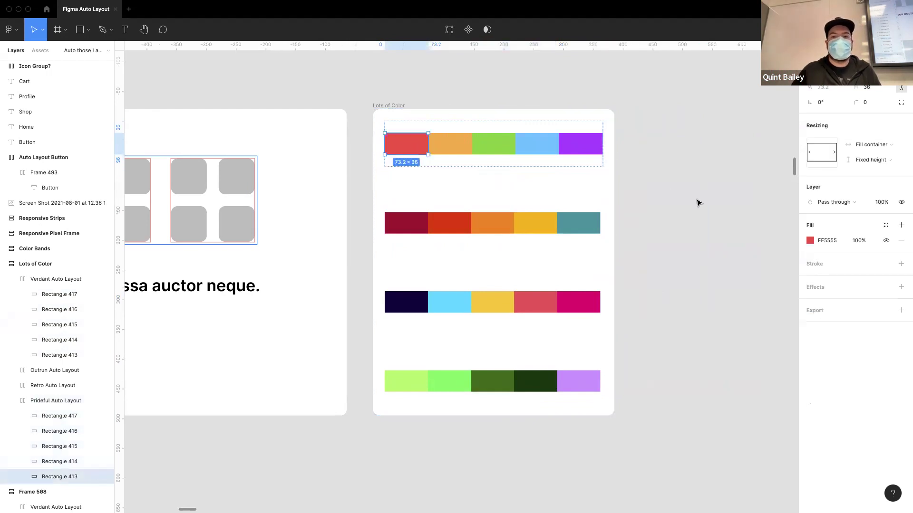
click(872, 147)
click(872, 136)
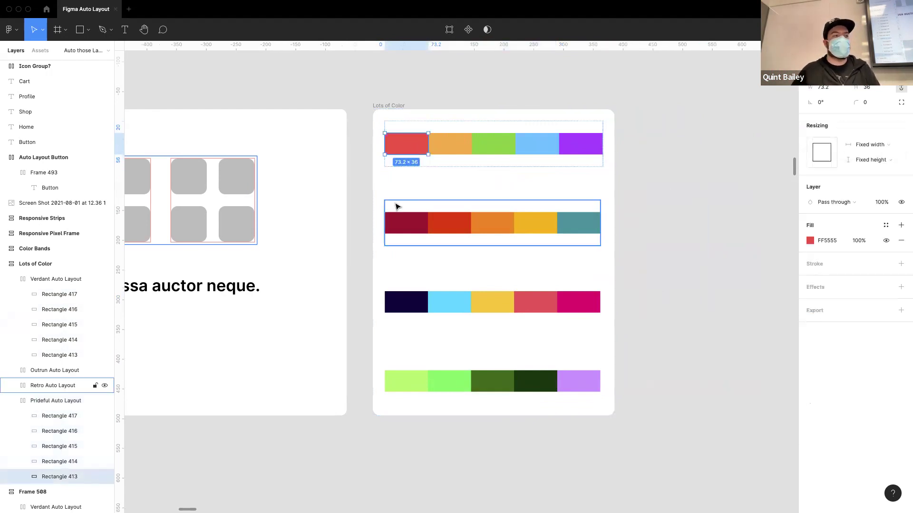
Narrow the rainbow row to 362 and set its red square's horizontal resizing back to Fill container
click(546, 127)
drag(603, 145, 601, 168)
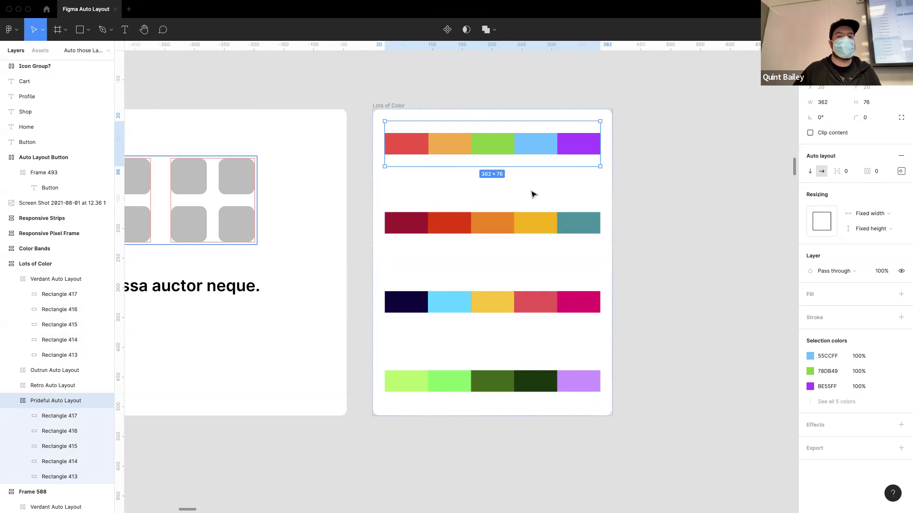
click(408, 148)
click(858, 146)
click(861, 157)
key(Escape)
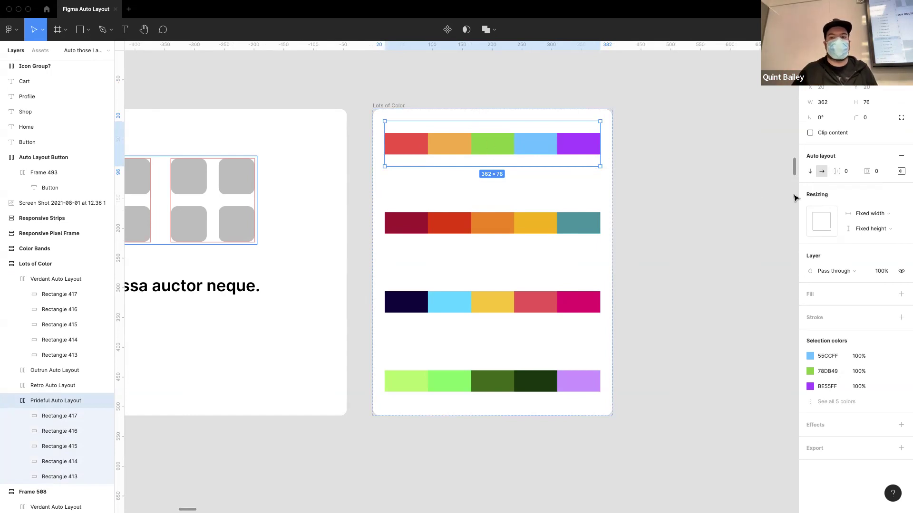
Try spacings of 12 and 11 between the items of the rainbow row, and return the spacing to 0
drag(831, 173, 847, 176)
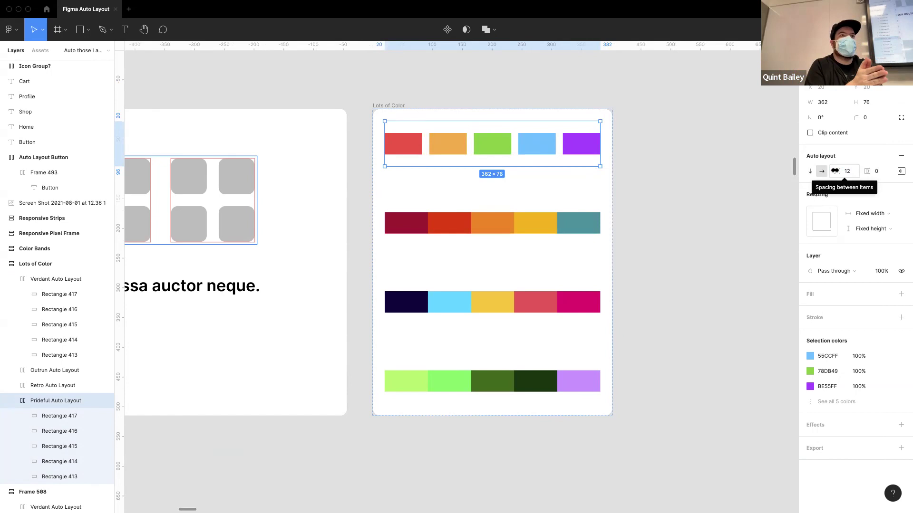
mouse_move(835, 171)
mouse_down()
mouse_move(848, 176)
mouse_move(833, 183)
mouse_move(830, 170)
mouse_up()
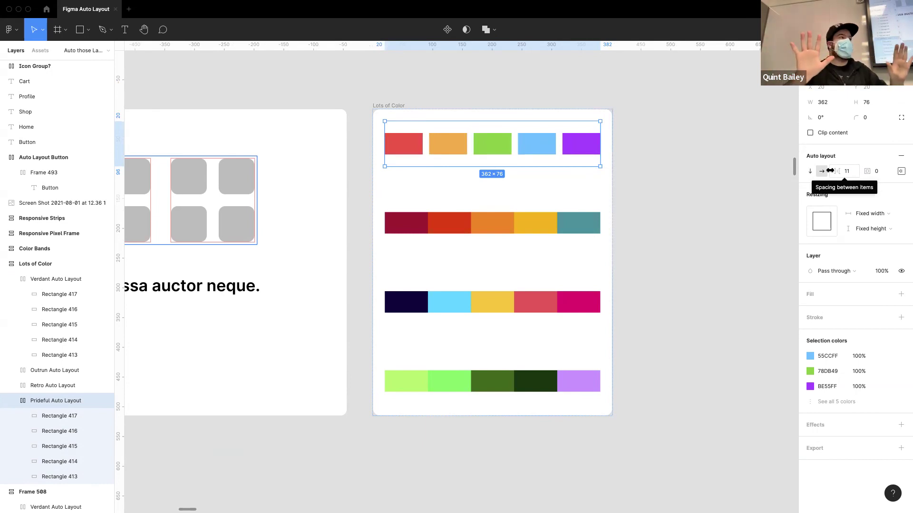
drag(835, 172, 804, 176)
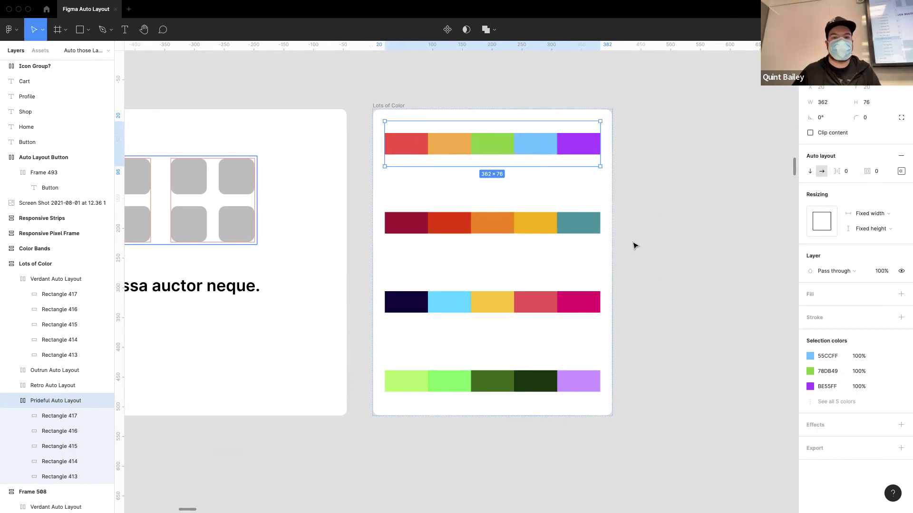
Move the Lots of Color frame to X 1398, Y 3005, next to the Resizing illustration
scroll(499, 203, down, 3)
scroll(525, 277, left, 5)
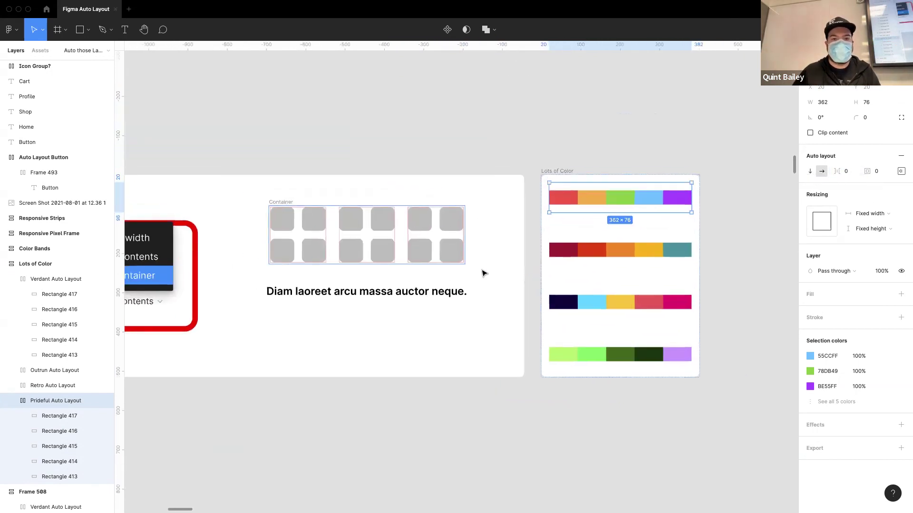
click(637, 292)
click(581, 103)
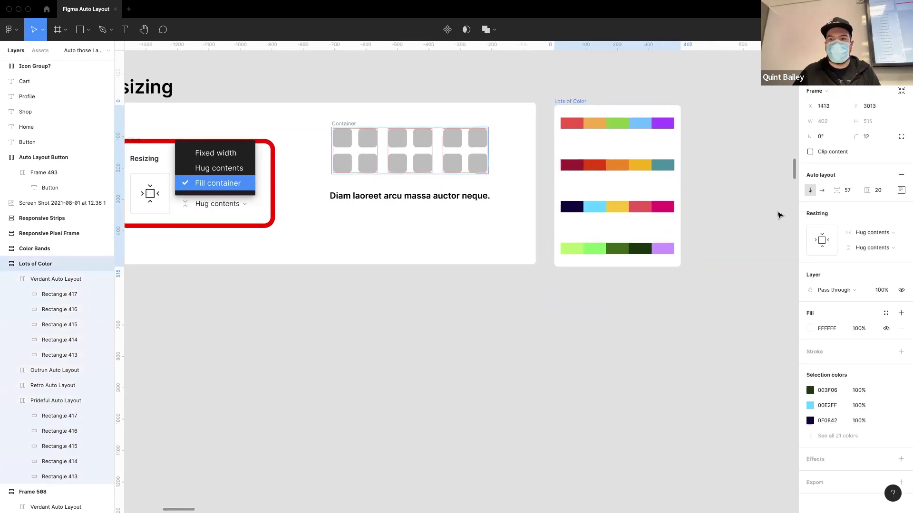
click(791, 157)
click(573, 108)
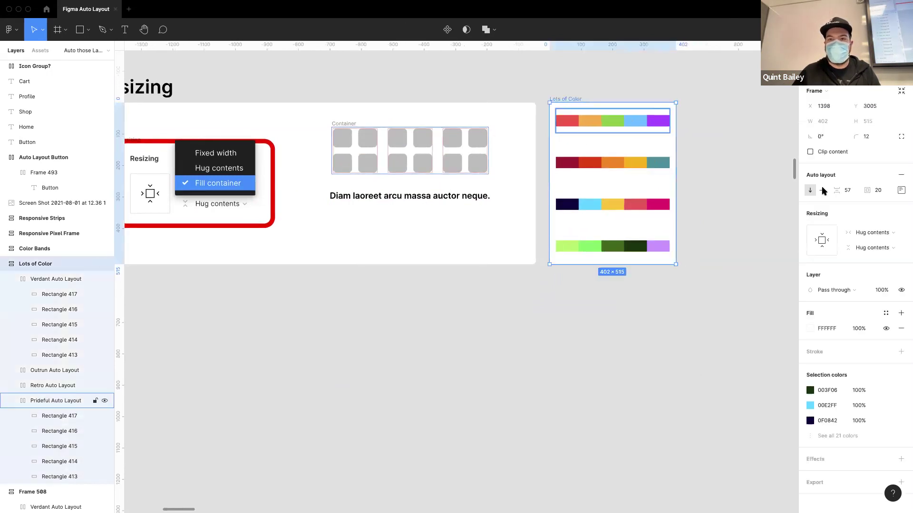
Examine the Color Bands, Responsive Pixel Frame and Responsive Strips examples below the Resizing illustration
scroll(493, 316, down, 2)
scroll(493, 316, down, 5)
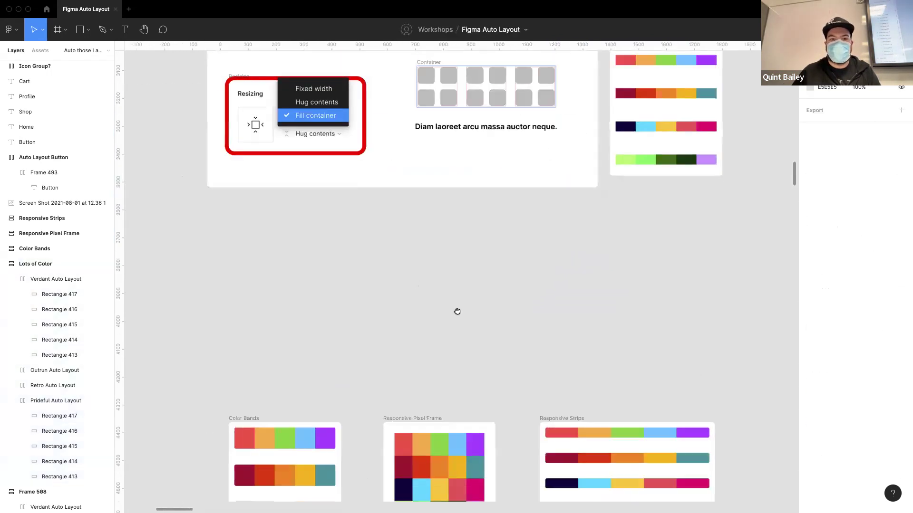
scroll(404, 237, down, 2)
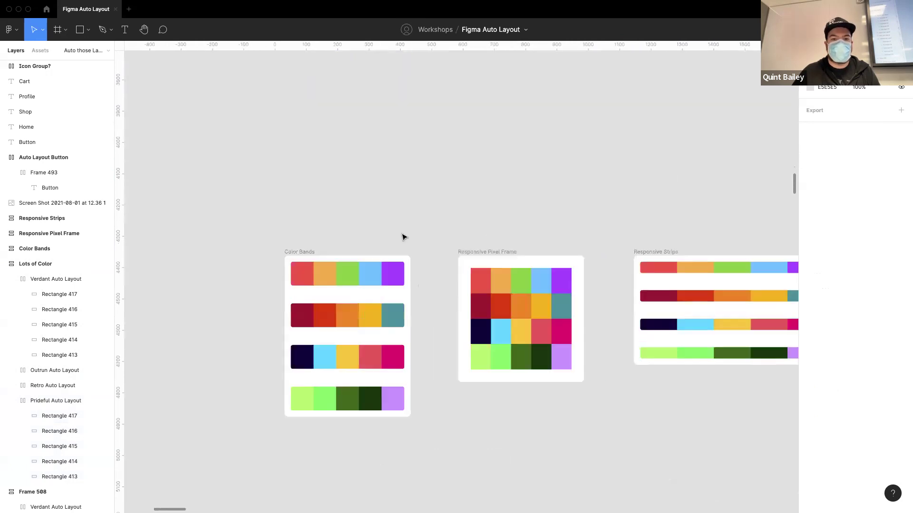
scroll(409, 293, up, 5)
scroll(436, 163, down, 1)
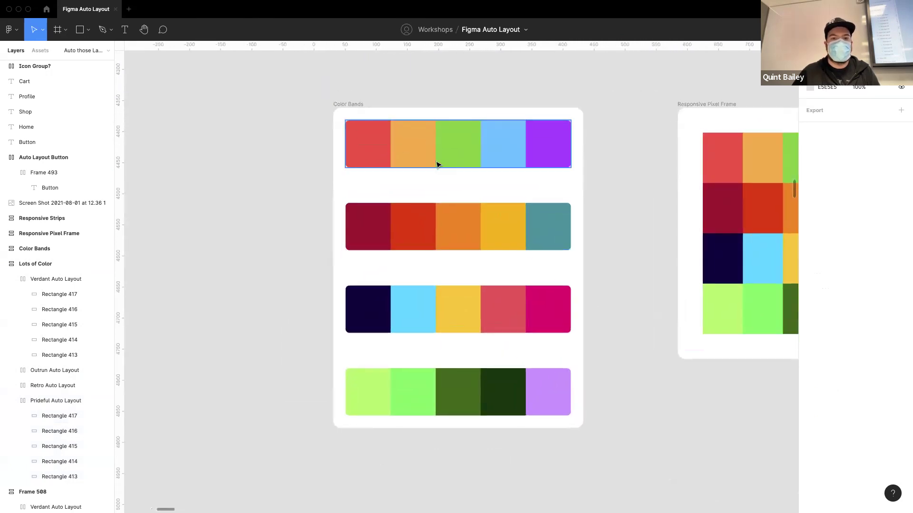
scroll(434, 241, down, 2)
scroll(352, 224, up, 2)
scroll(352, 223, right, 2)
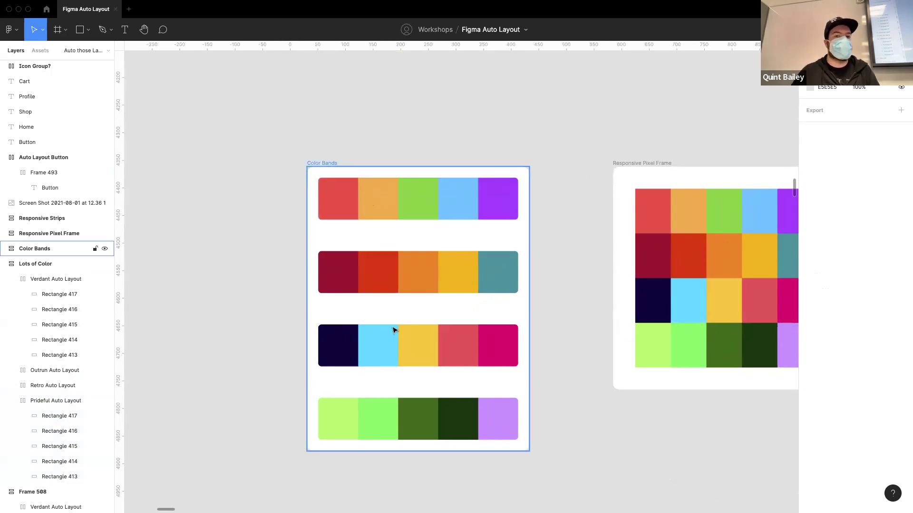
Duplicate the Lots of Color frame into the empty area above Color Bands, at X 47, Y 3739
scroll(389, 303, down, 3)
scroll(389, 303, up, 5)
scroll(398, 336, down, 4)
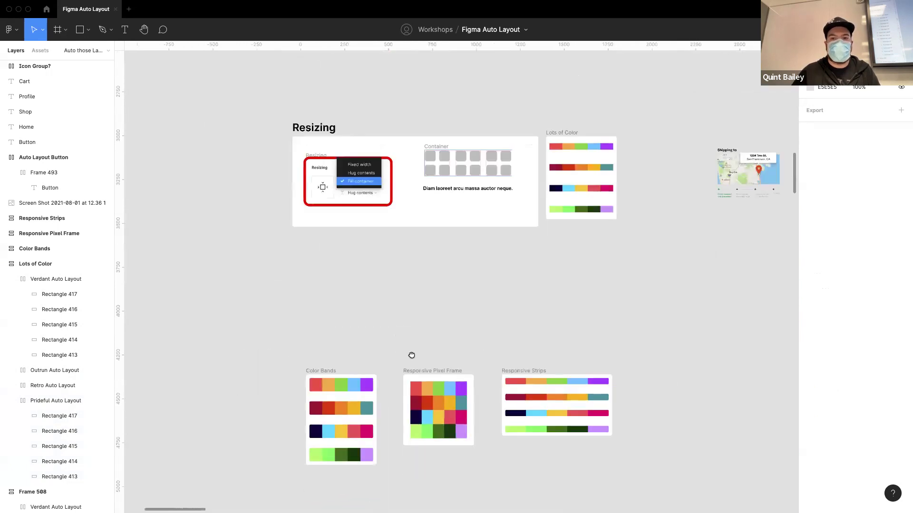
drag(575, 141, 334, 269)
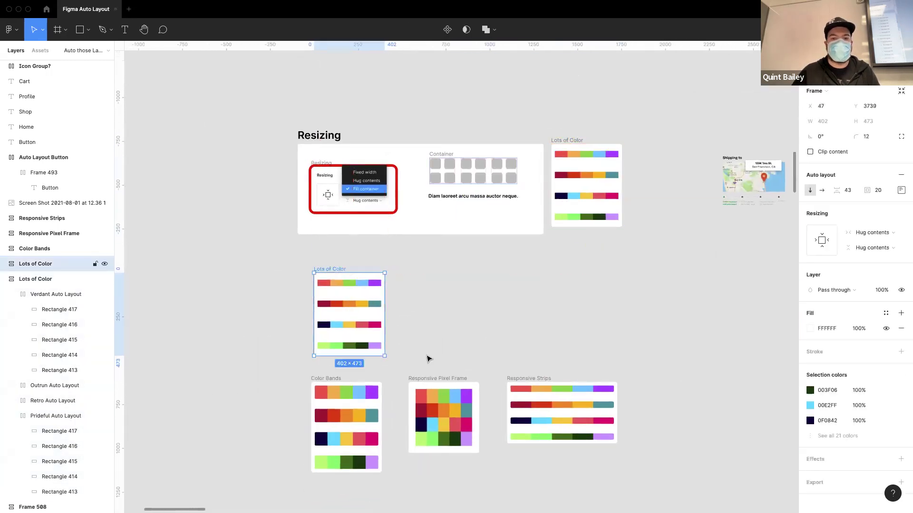
scroll(332, 357, up, 5)
Set the vertical resizing of every coloured square in the duplicate Lots of Color frame to Fill container
click(442, 114)
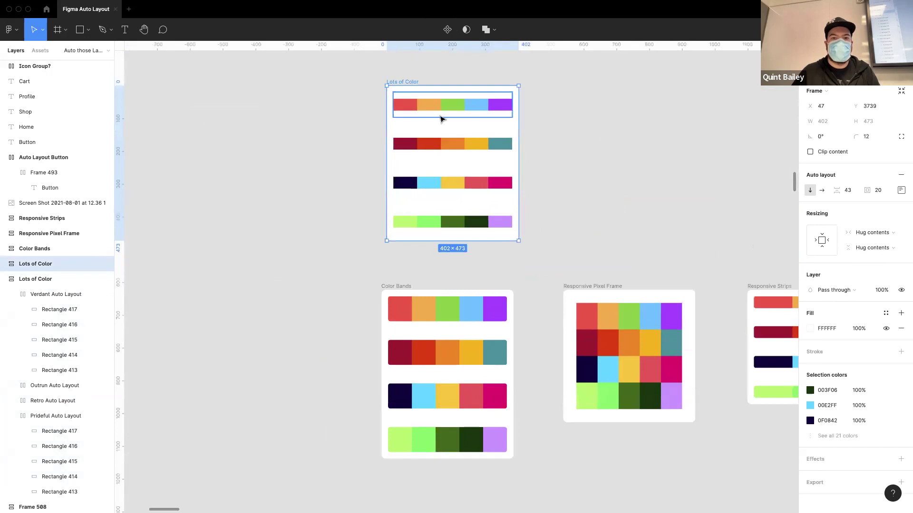
shift+click(438, 147)
shift+click(443, 183)
shift+click(445, 222)
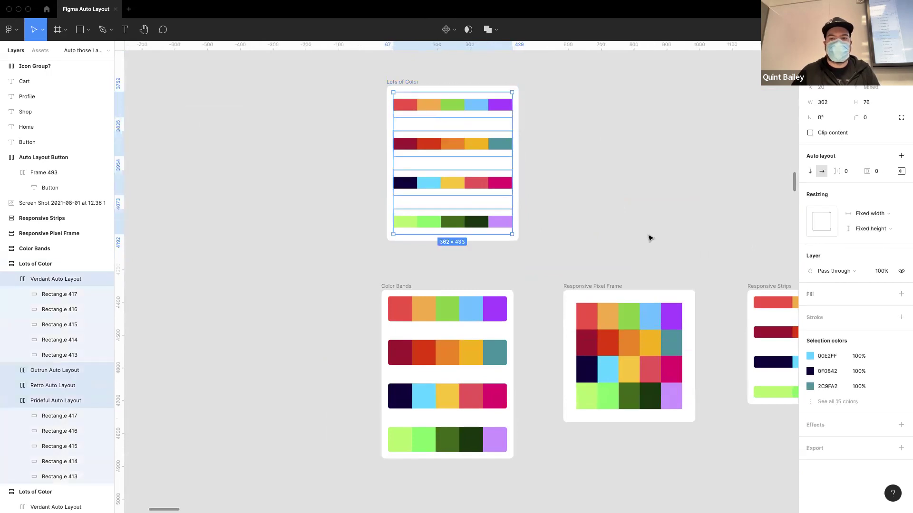
drag(509, 259, 399, 106)
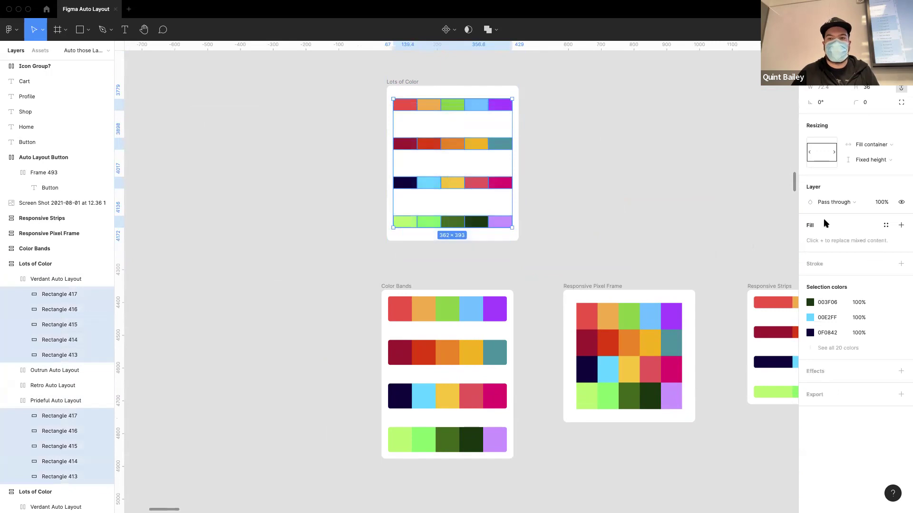
click(867, 162)
click(863, 172)
click(612, 224)
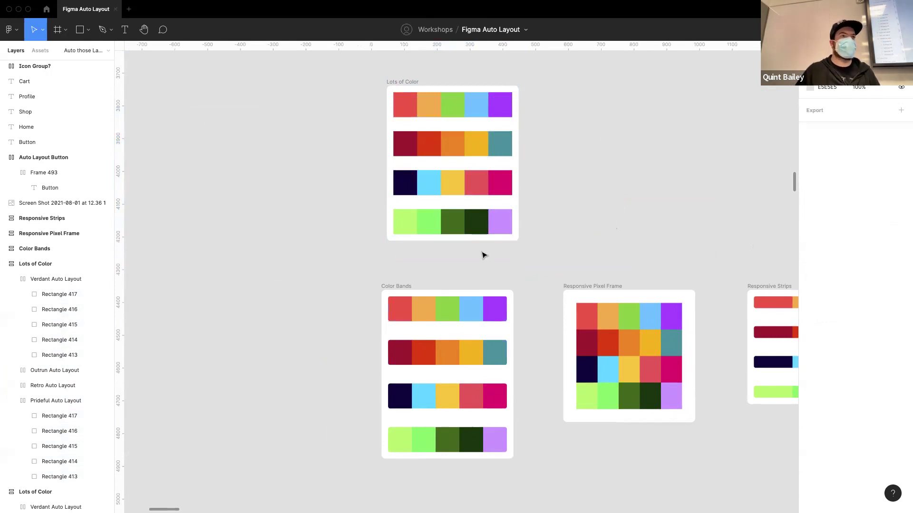
Widen the Responsive Pixel Frame to 462 so its coloured squares stretch with it
scroll(381, 304, right, 5)
scroll(381, 304, up, 1)
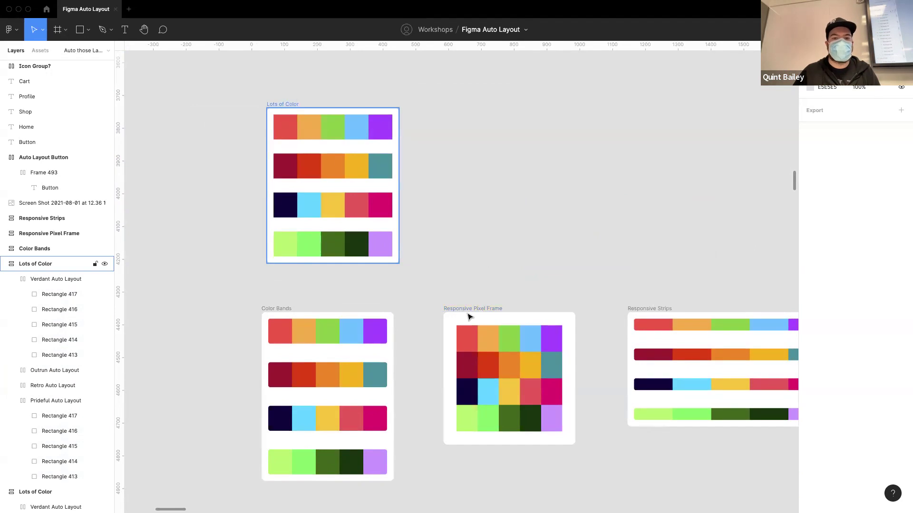
scroll(468, 316, down, 5)
scroll(468, 316, right, 2)
scroll(438, 204, up, 2)
scroll(437, 205, left, 1)
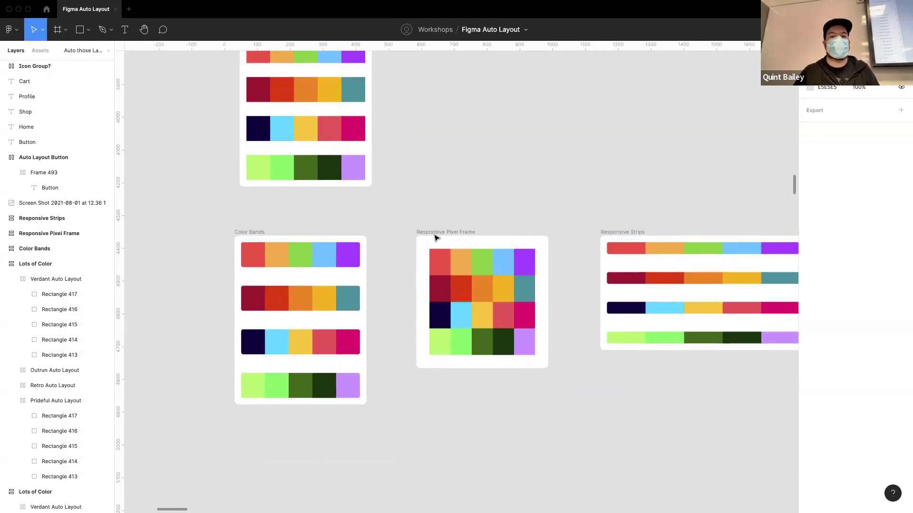
click(435, 238)
scroll(495, 336, down, 5)
scroll(495, 336, right, 4)
drag(433, 241, 455, 241)
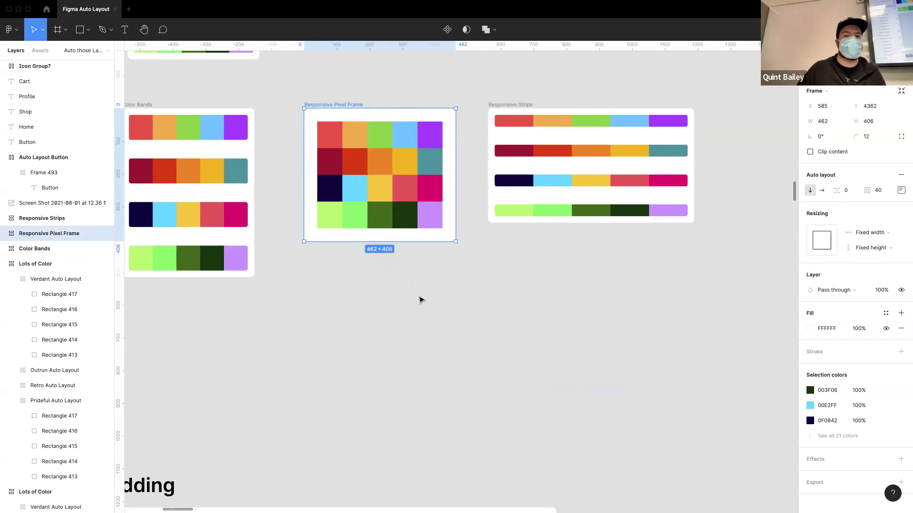
Duplicate the original Lots of Color frame into the empty area above the Responsive Pixel Frame, at X 620, Y 3729
scroll(438, 258, up, 4)
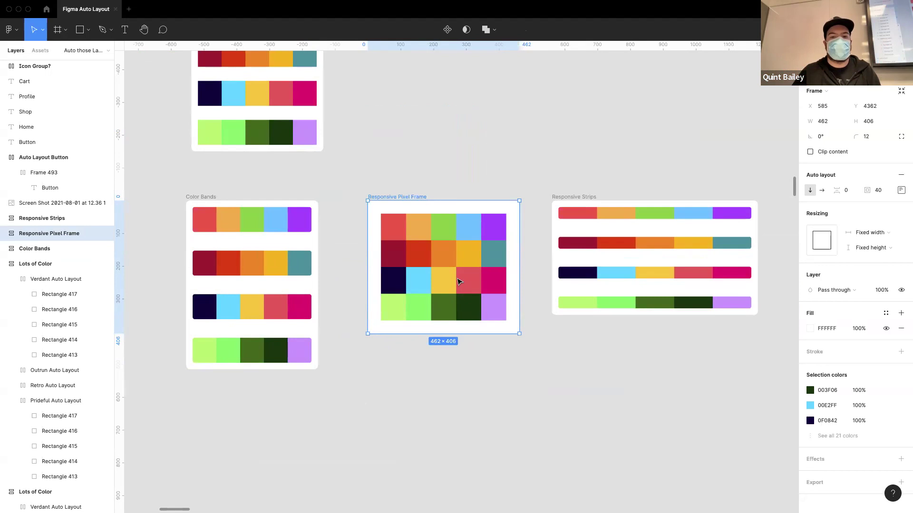
scroll(458, 280, up, 6)
scroll(359, 313, up, 10)
scroll(369, 291, down, 1)
scroll(369, 292, up, 1)
drag(594, 95, 356, 312)
scroll(528, 282, down, 5)
scroll(528, 283, left, 3)
scroll(507, 281, right, 3)
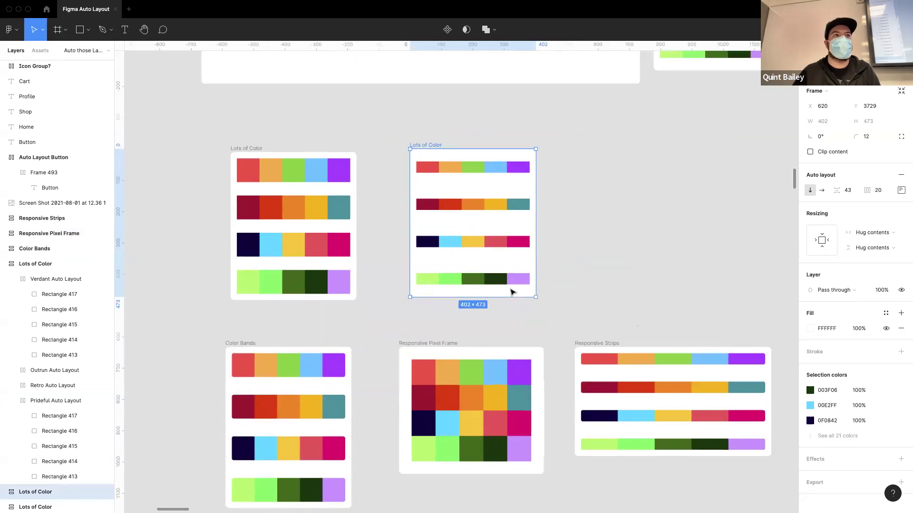
scroll(508, 285, down, 1)
scroll(448, 300, down, 2)
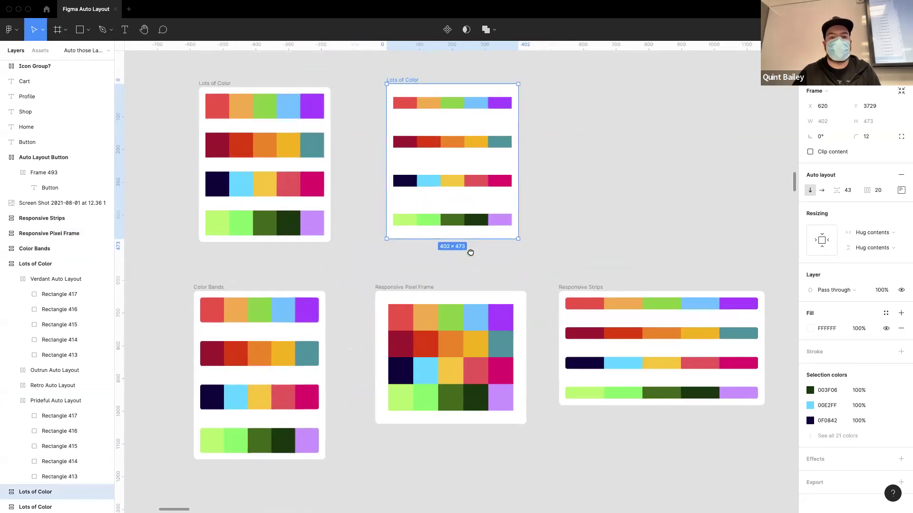
scroll(456, 276, up, 1)
scroll(456, 275, up, 1)
scroll(447, 279, up, 1)
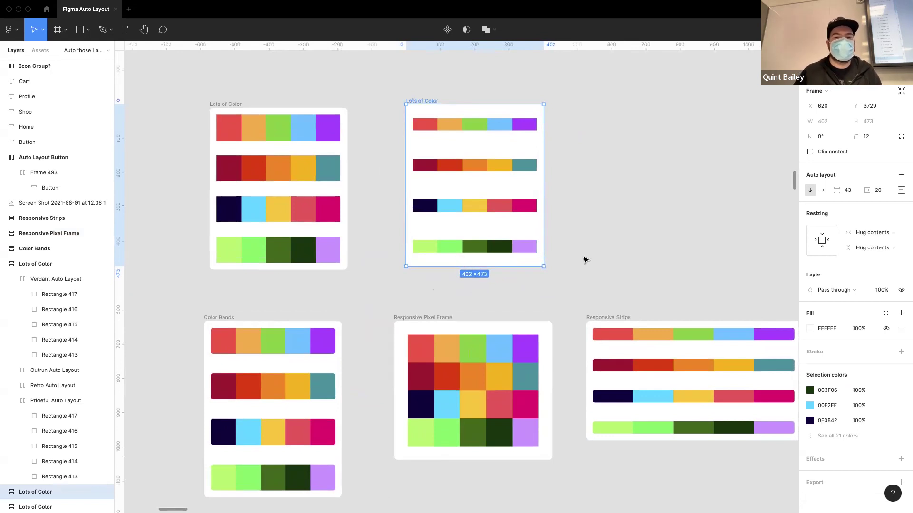
scroll(585, 259, down, 1)
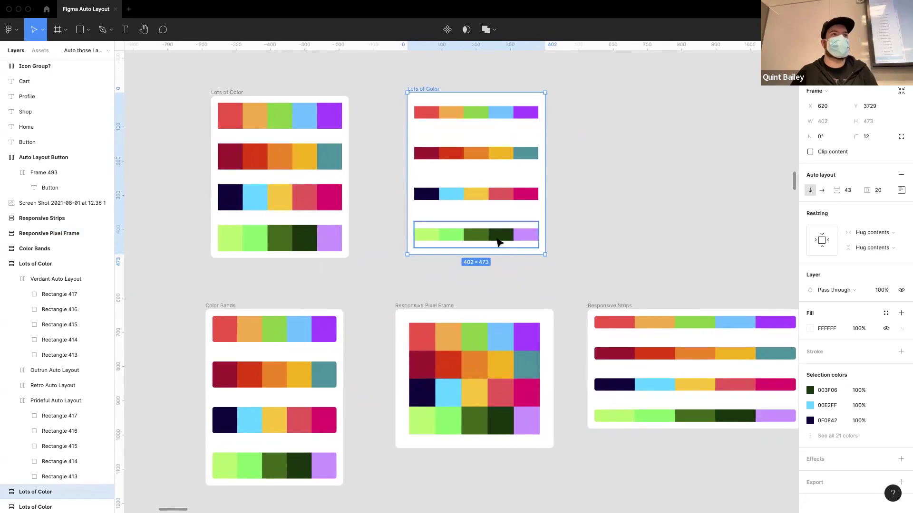
scroll(520, 260, down, 1)
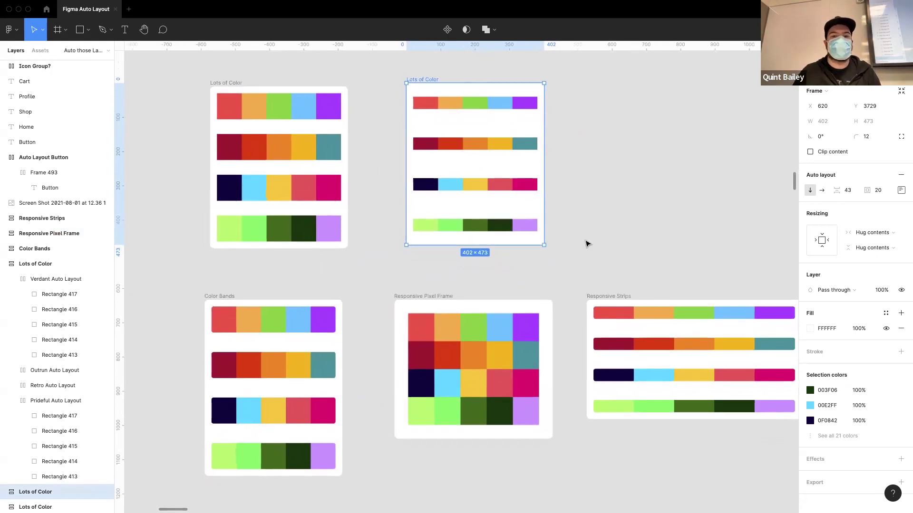
Review the Resizing options illustration and examine the resizing settings of the strips and squares in the second Lots of Color duplicate
click(586, 243)
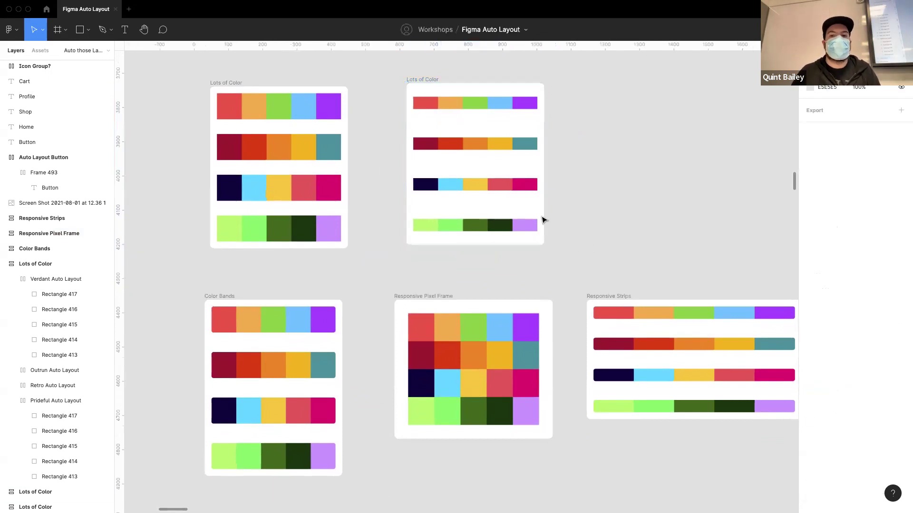
scroll(544, 220, up, 1)
scroll(447, 265, up, 12)
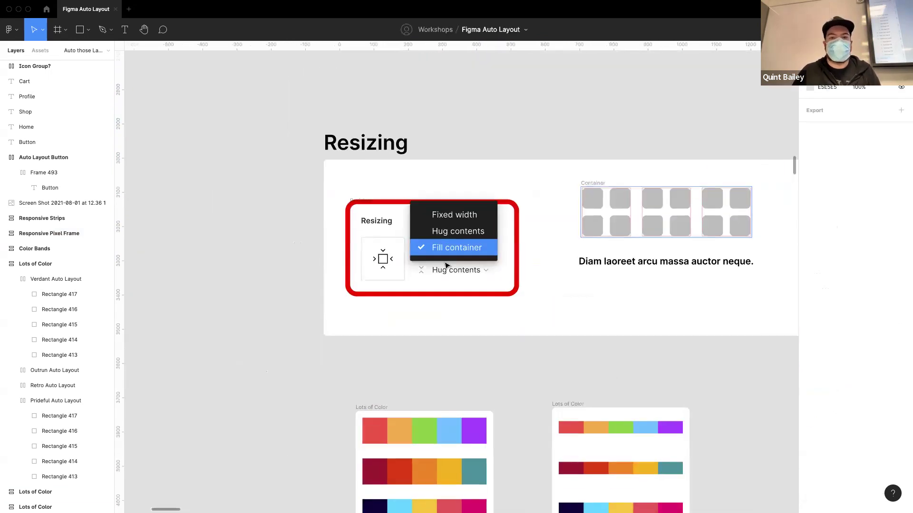
scroll(447, 265, down, 3)
scroll(447, 265, up, 4)
scroll(540, 388, down, 2)
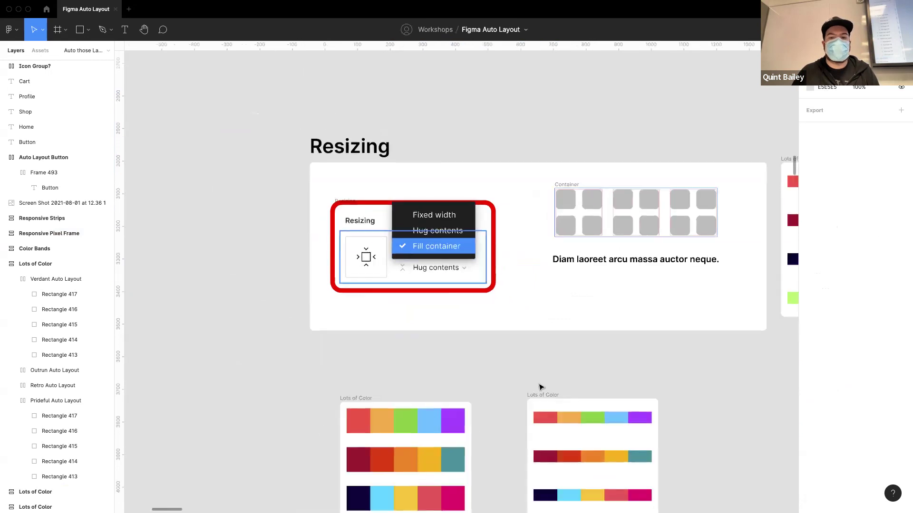
scroll(540, 388, down, 5)
scroll(540, 388, right, 2)
click(469, 217)
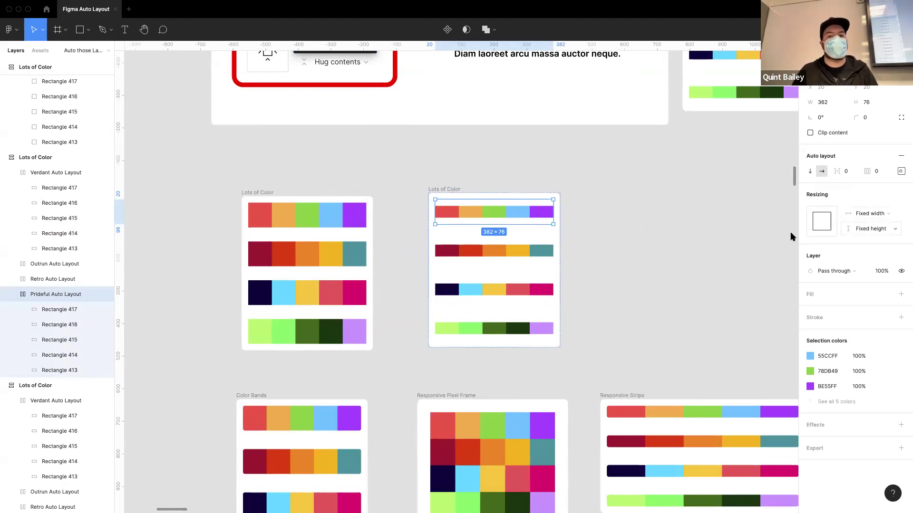
drag(439, 353, 539, 218)
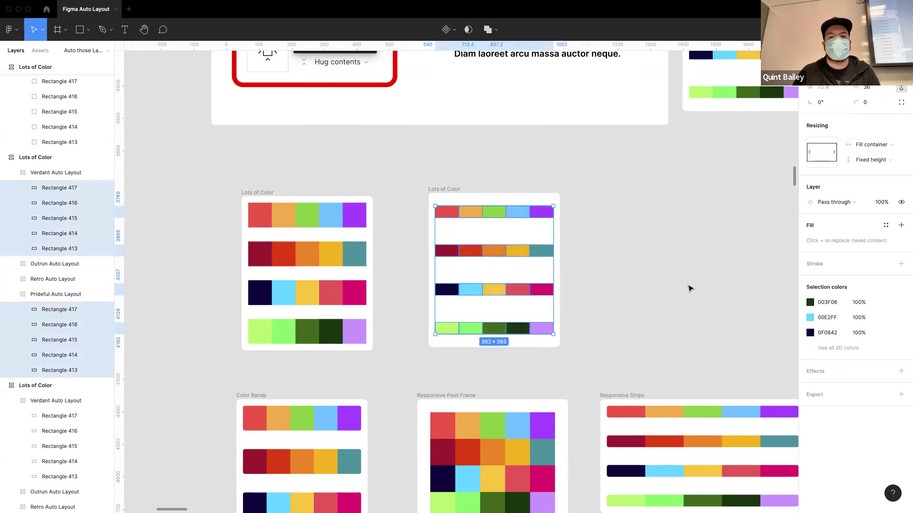
scroll(692, 285, down, 1)
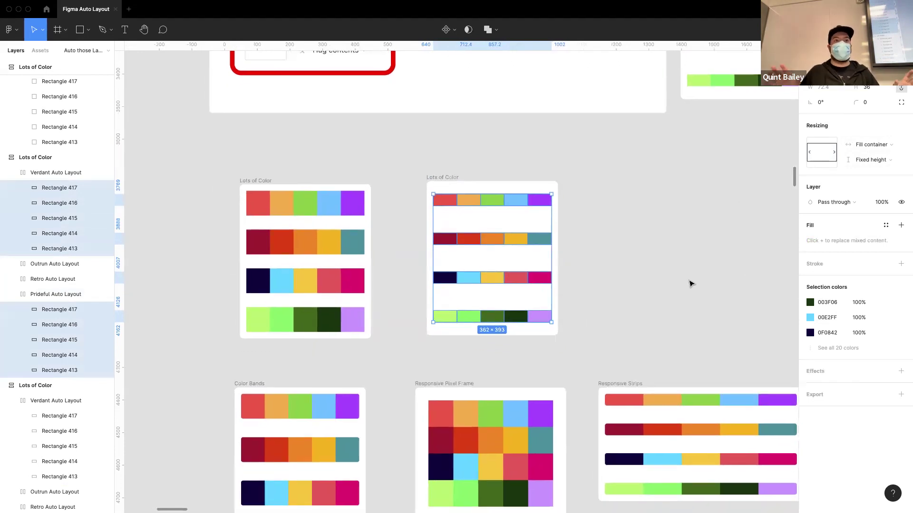
scroll(697, 277, down, 5)
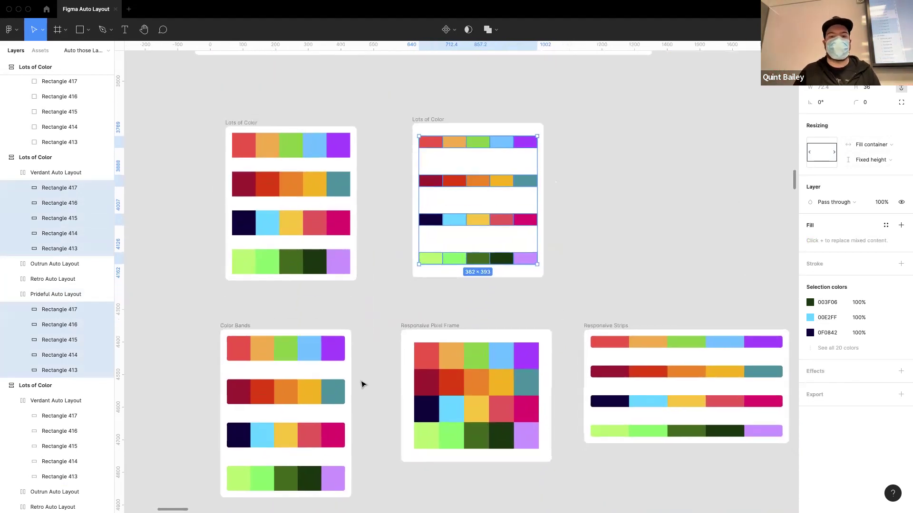
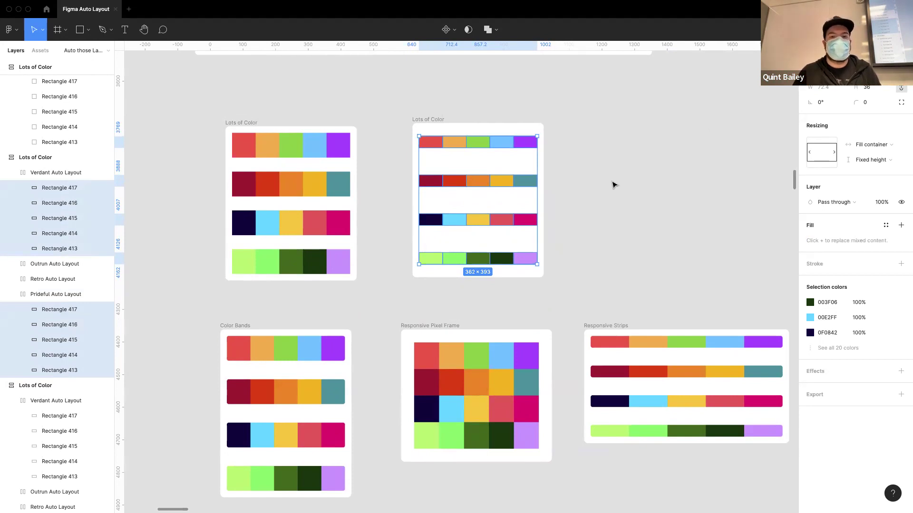
click(612, 185)
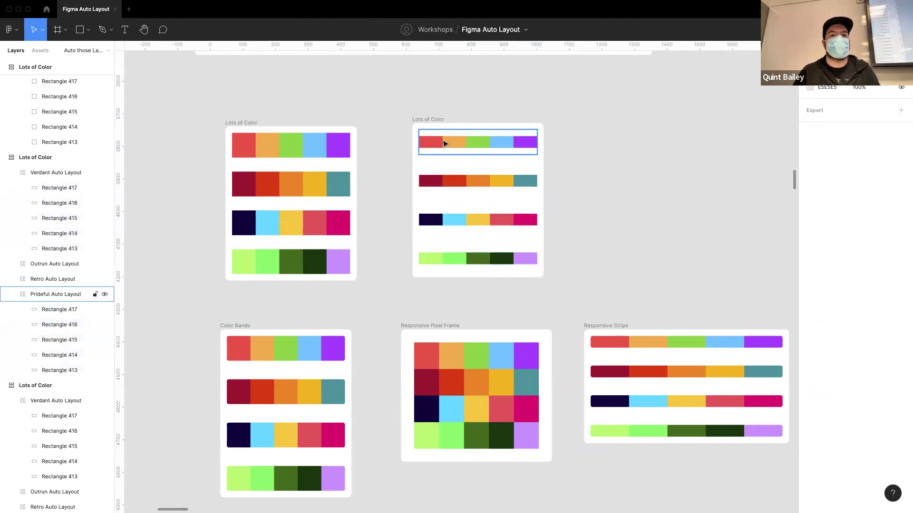
Set the vertical resizing of every coloured square in the second Lots of Color duplicate to Fill container
click(431, 123)
drag(478, 277, 485, 189)
double_click(482, 192)
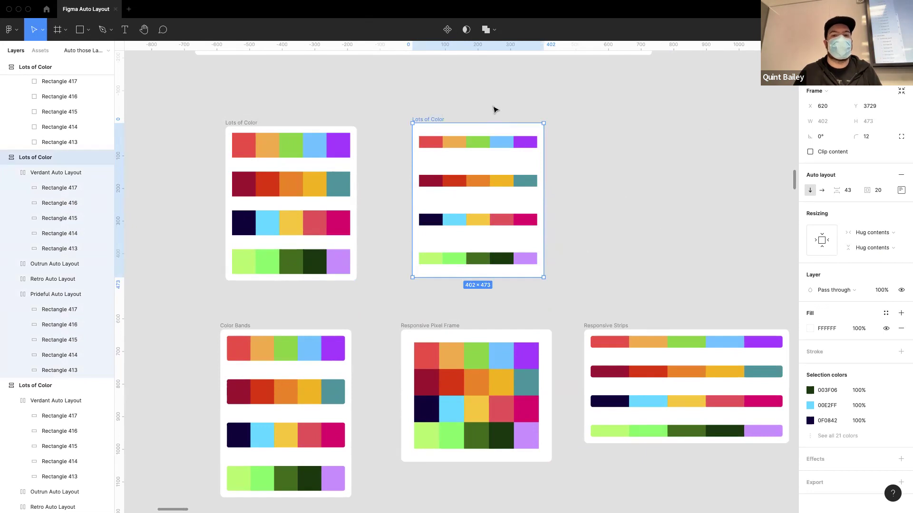
click(646, 232)
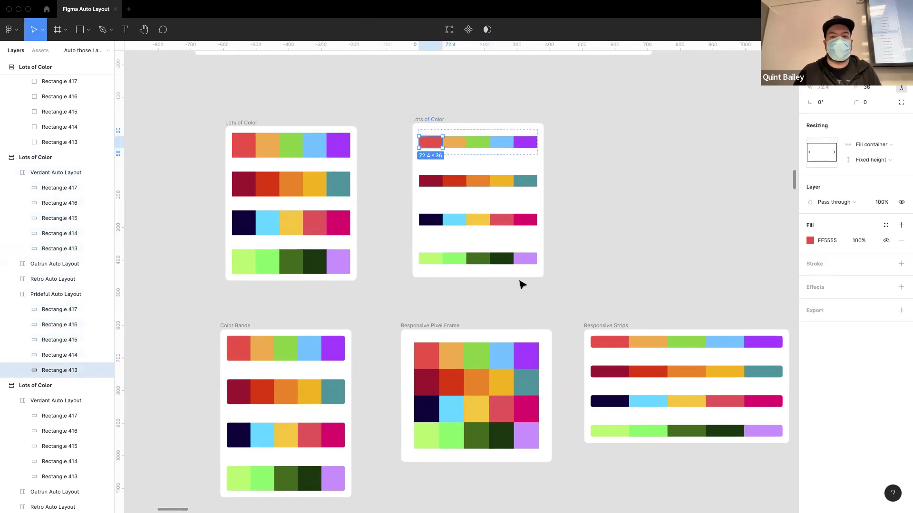
drag(534, 275, 419, 135)
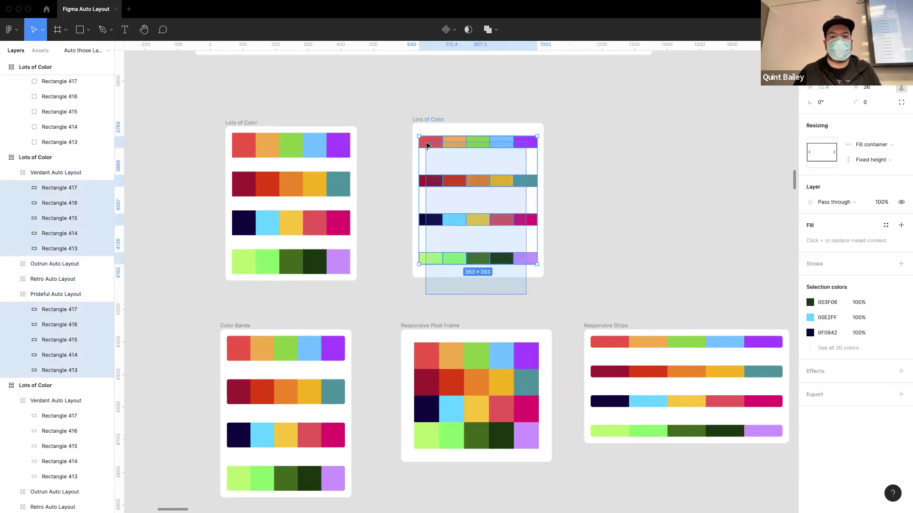
click(864, 167)
click(870, 182)
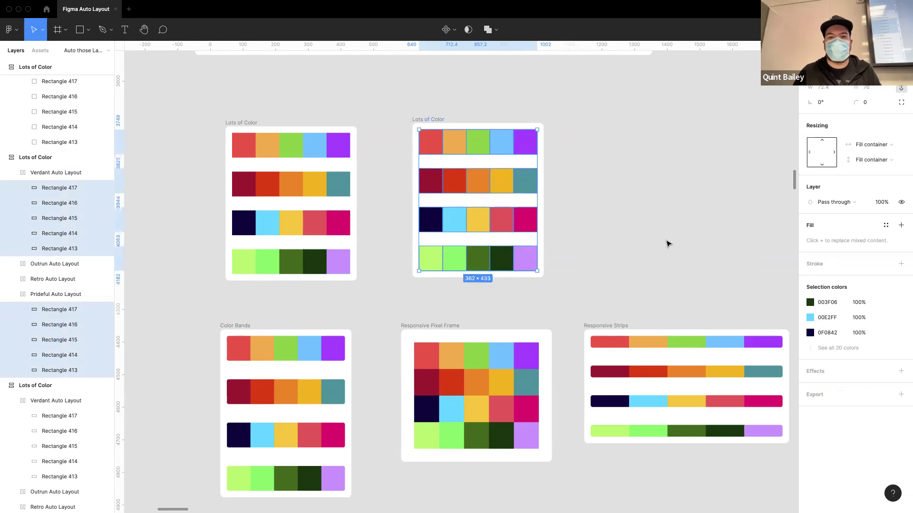
click(610, 262)
Set the spacing between the colour rows of the Lots of Color duplicate above the Responsive Pixel Frame to 0
scroll(544, 340, left, 1)
click(435, 126)
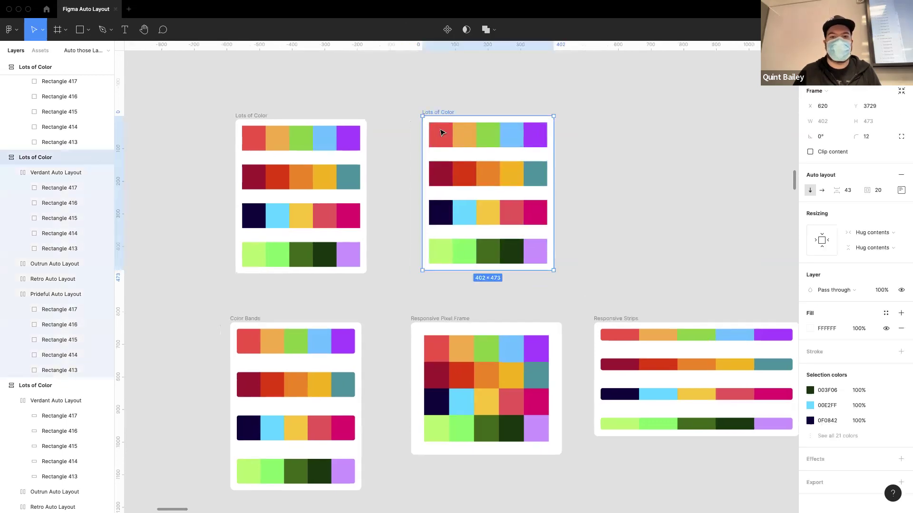
click(575, 314)
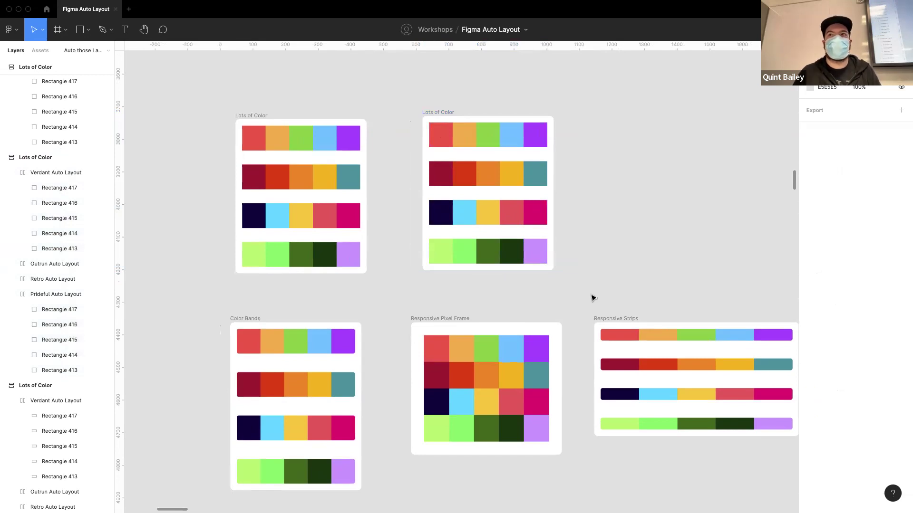
click(438, 112)
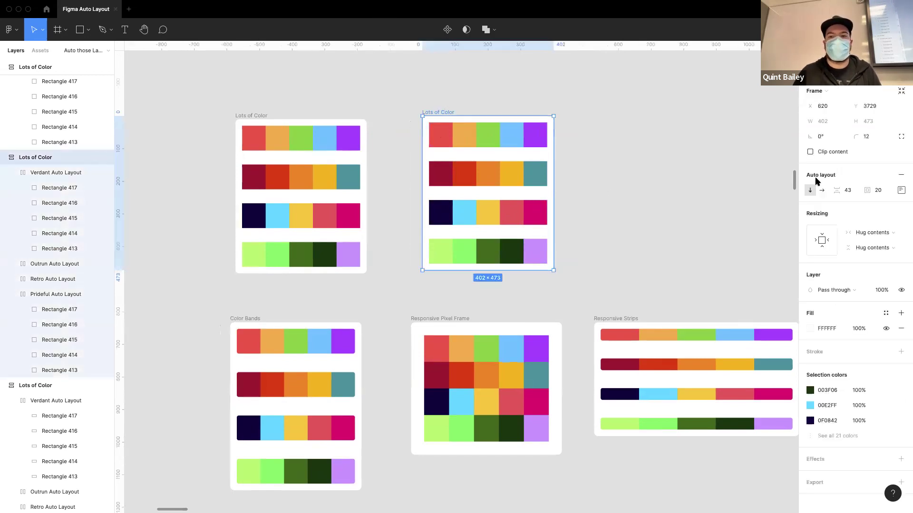
drag(836, 190, 758, 218)
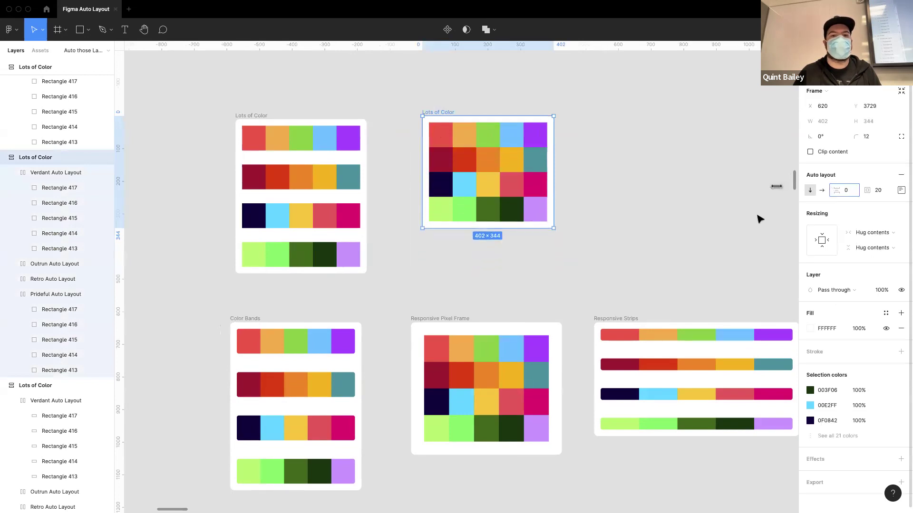
click(678, 228)
Resize the Lots of Color duplicate to 537 × 417 and the Responsive Pixel Frame to 422 × 432 to compare how they respond
click(455, 112)
drag(552, 228, 597, 209)
click(439, 319)
mouse_move(562, 455)
mouse_down()
mouse_move(582, 453)
mouse_move(528, 480)
mouse_move(576, 424)
mouse_move(551, 466)
mouse_up()
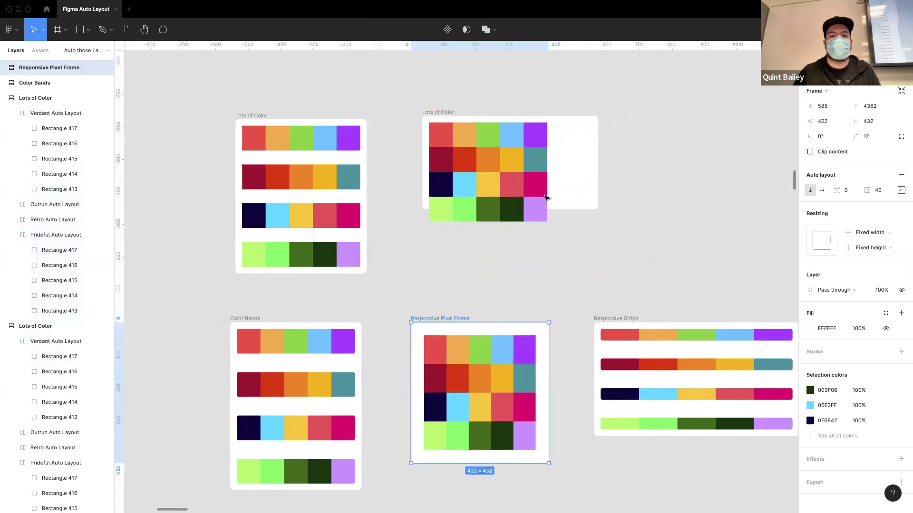
click(448, 113)
drag(590, 204, 594, 250)
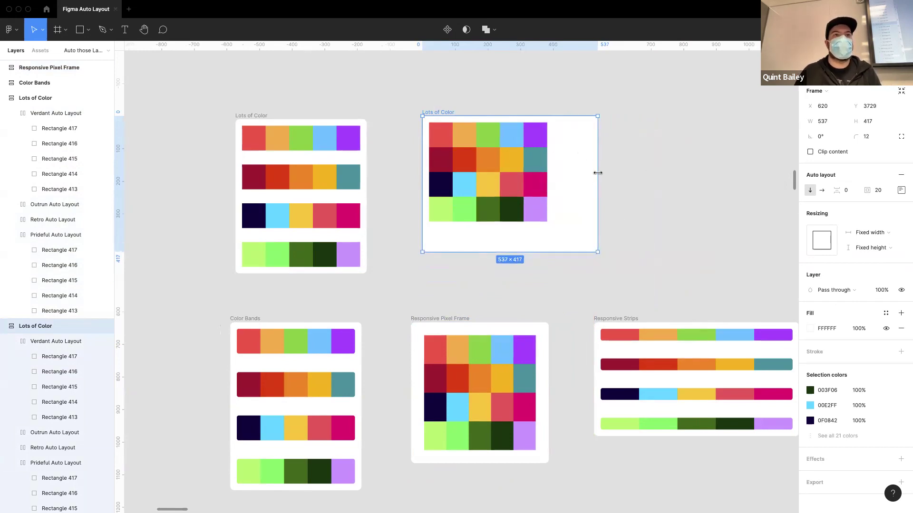
Move the Lots of Color duplicate into line with the Responsive Pixel Frame, at X 585, Y 3712
mouse_move(836, 190)
mouse_down()
mouse_move(862, 190)
mouse_move(841, 190)
mouse_up()
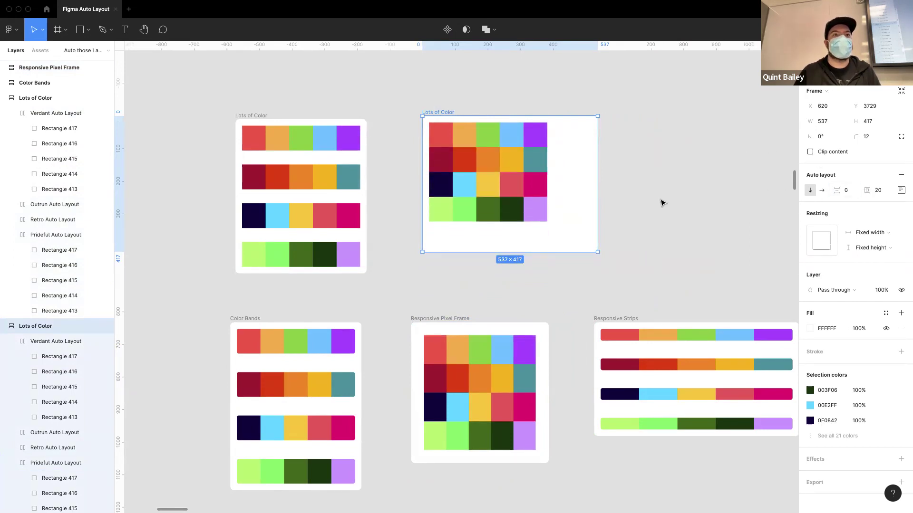
drag(438, 112, 430, 108)
scroll(595, 184, left, 1)
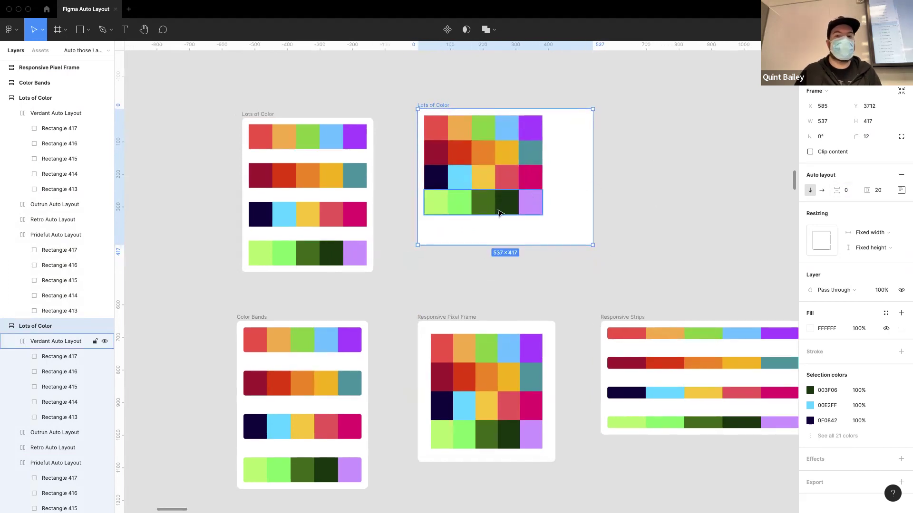
Set the horizontal and vertical resizing of the four colour rows in the Lots of Color duplicate to Fill container
click(877, 238)
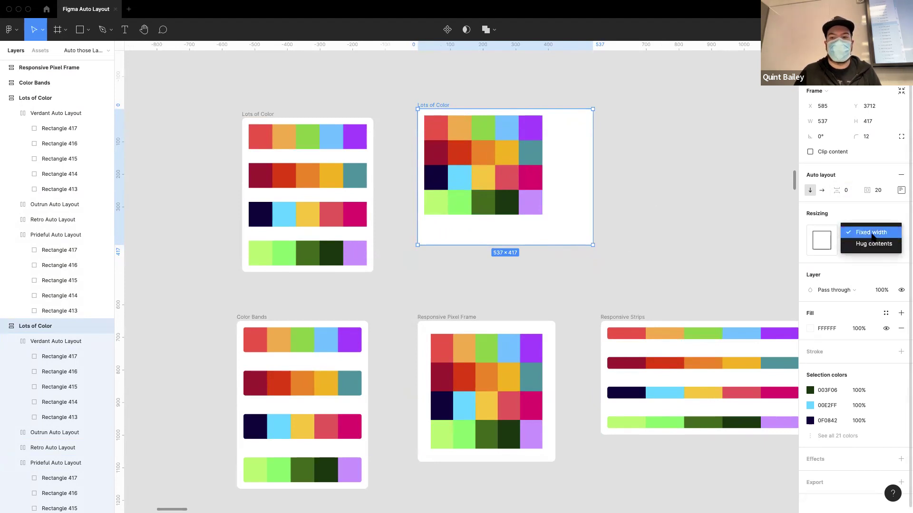
key(Escape)
drag(542, 222, 523, 119)
click(882, 216)
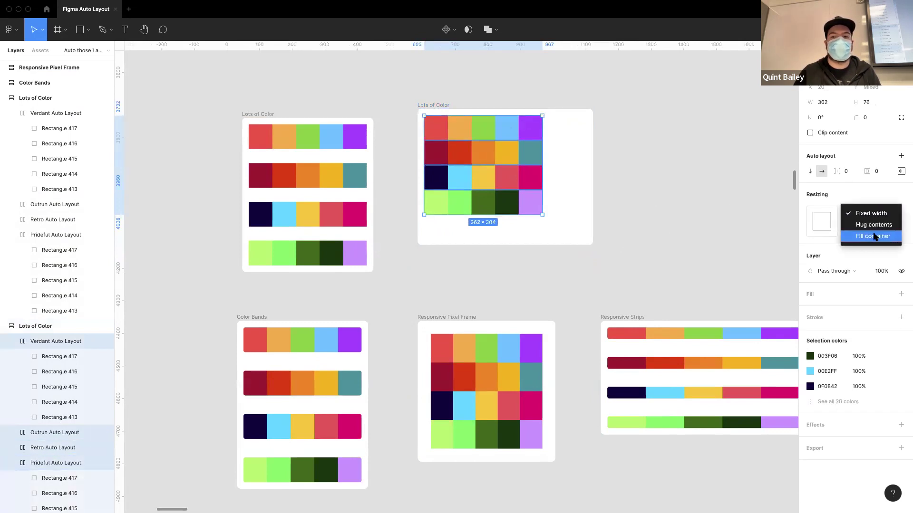
click(875, 234)
click(871, 229)
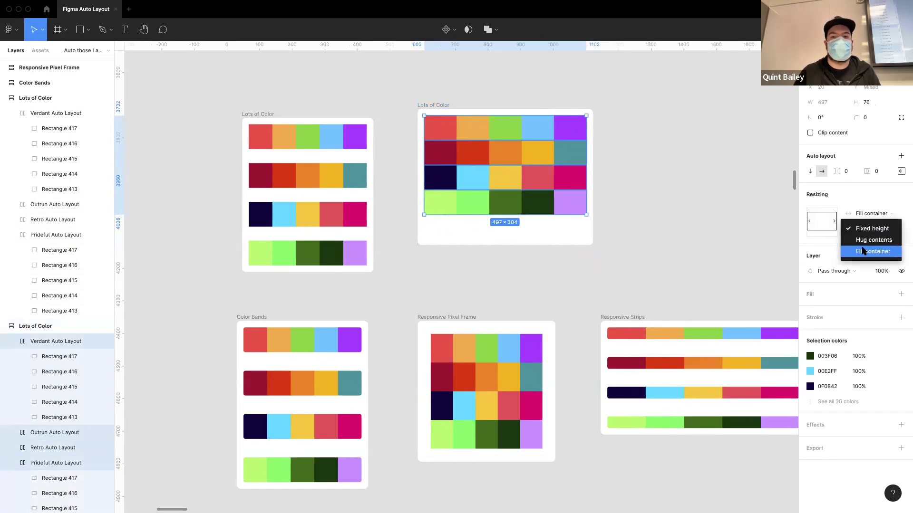
click(861, 252)
click(641, 235)
Resize the Lots of Color duplicate to 418 × 473 and increase the spacing between its colour rows
click(480, 132)
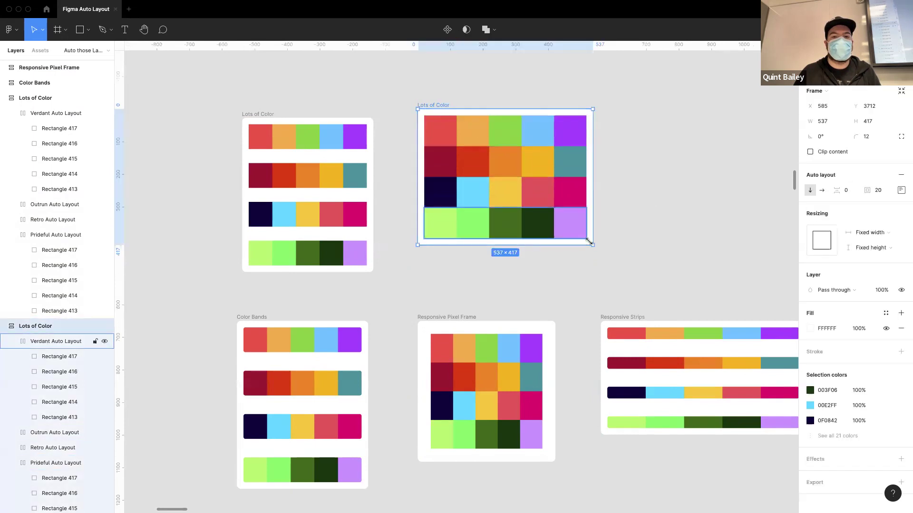
drag(593, 244, 555, 262)
scroll(534, 281, right, 5)
scroll(534, 281, down, 1)
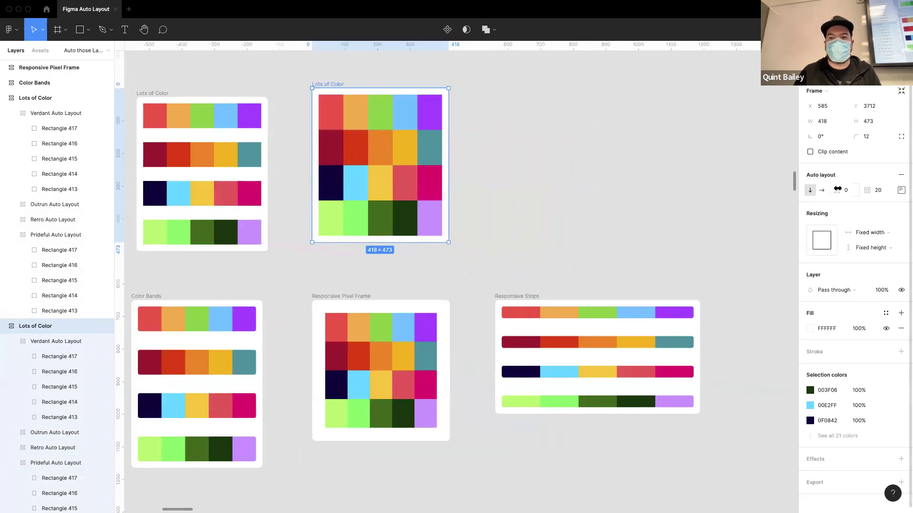
drag(832, 190, 853, 190)
key(Escape)
Wrap the Shipping to heading, the map and the order progress tracker beside the shopping cart screen in one auto layout frame
scroll(357, 299, down, 5)
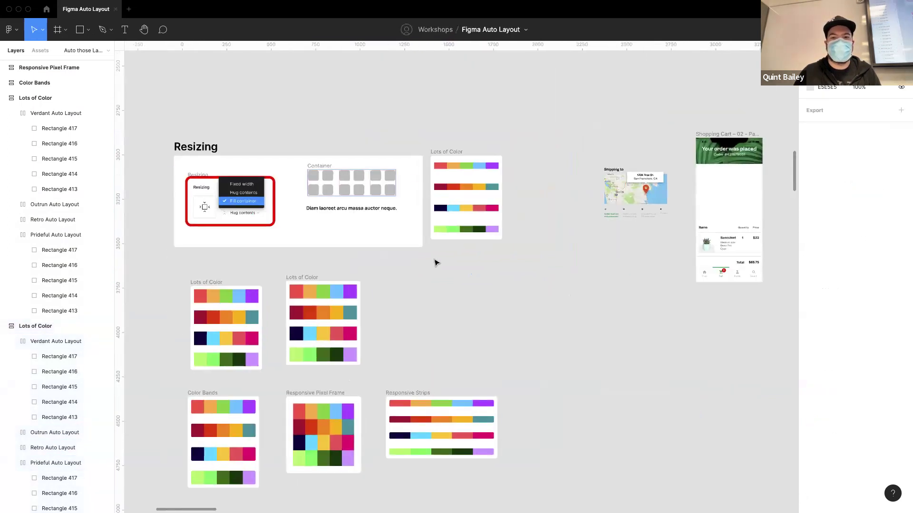
scroll(432, 261, up, 2)
scroll(542, 235, right, 3)
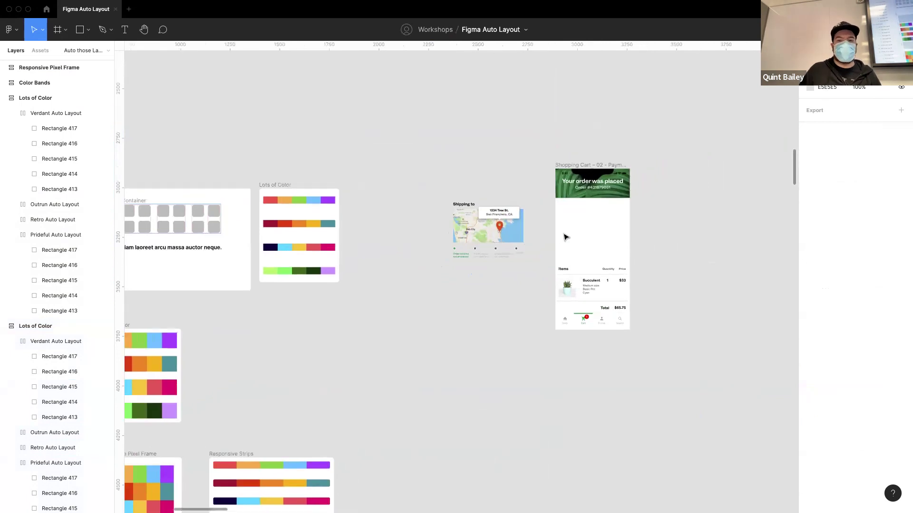
scroll(542, 243, up, 10)
scroll(519, 239, down, 4)
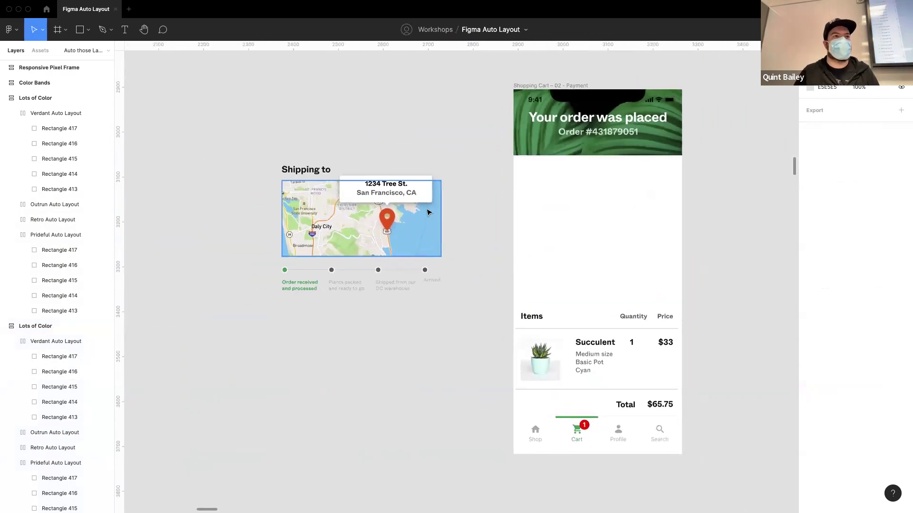
scroll(310, 236, up, 4)
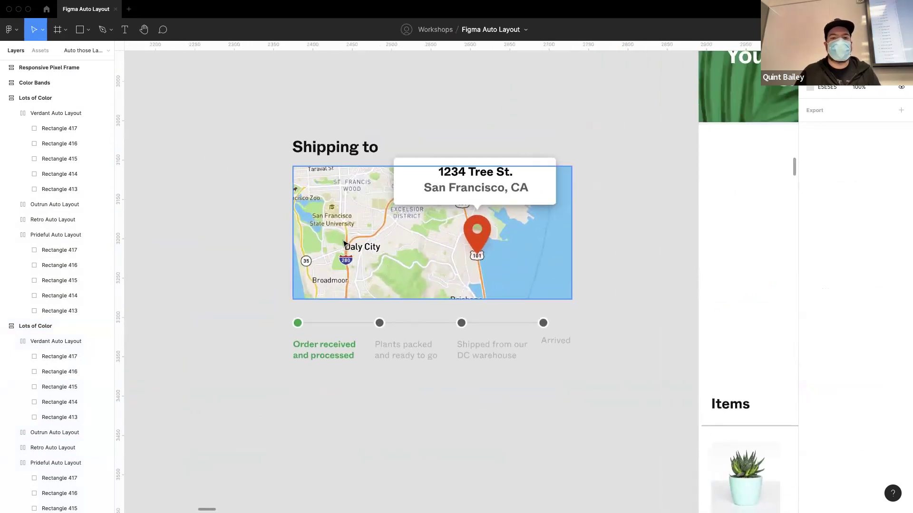
click(386, 281)
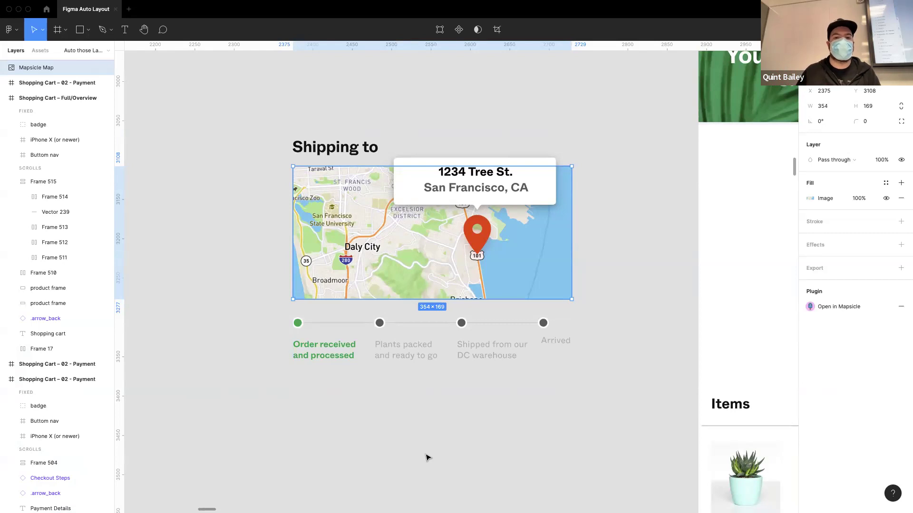
shift+click(394, 347)
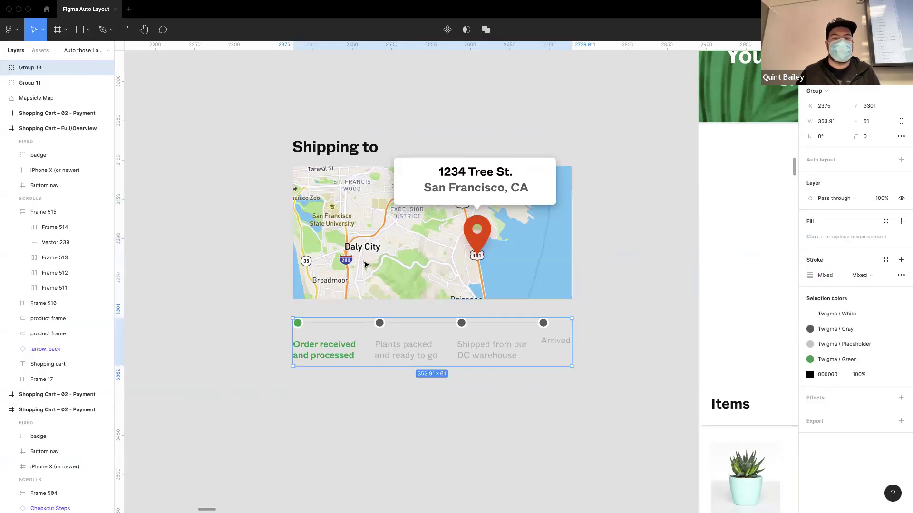
shift+click(335, 147)
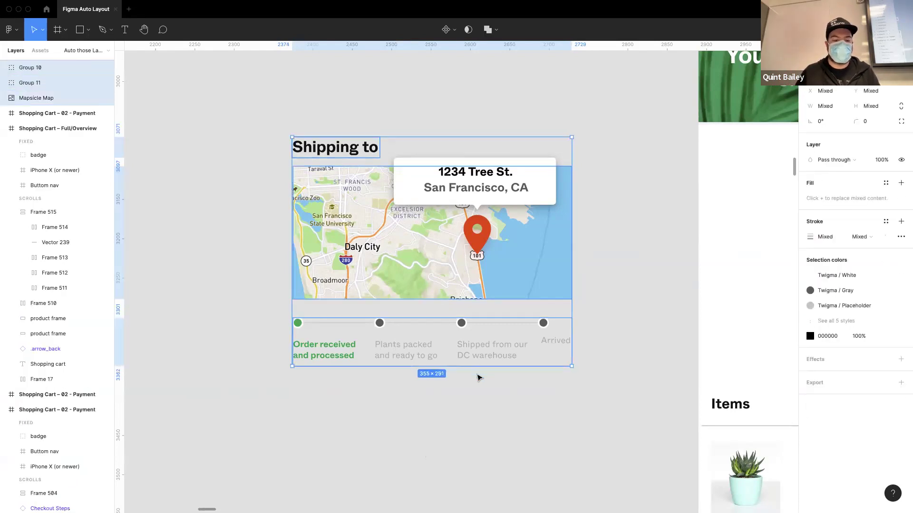
key(shift+a)
click(452, 379)
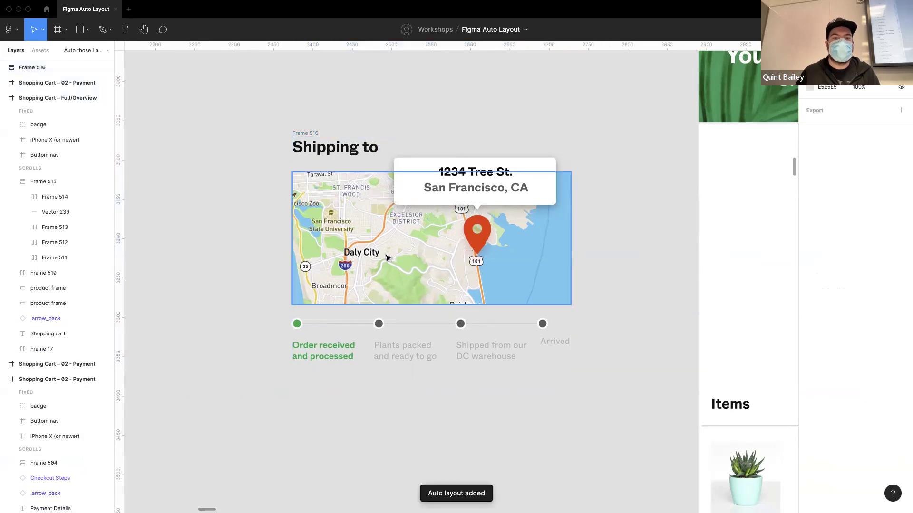
Set the horizontal and vertical resizing of the map in the Shipping to frame to Fill container
click(398, 337)
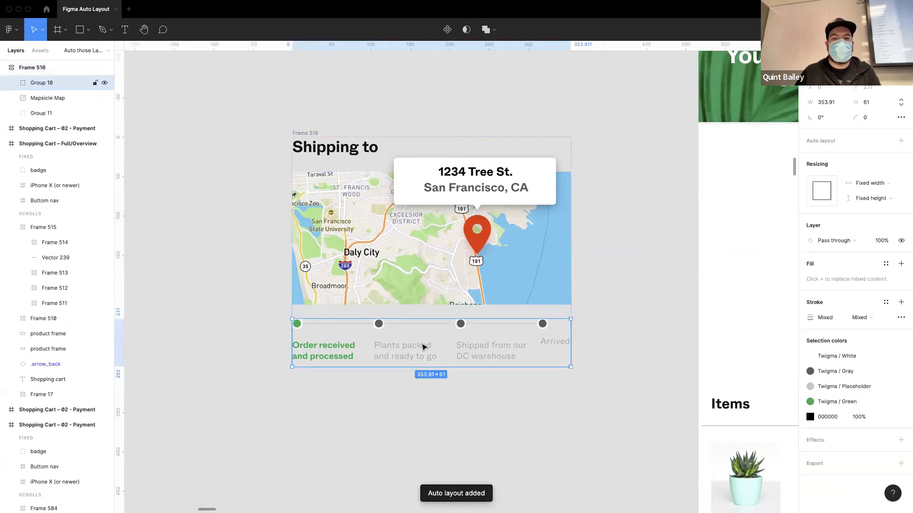
click(329, 272)
click(868, 145)
click(870, 156)
click(862, 162)
click(862, 178)
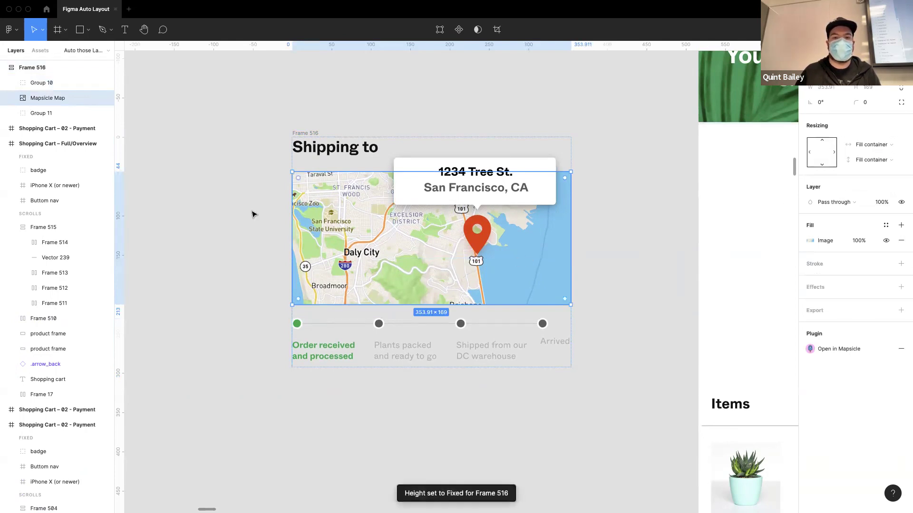
Stretch the Shipping to frame vertically to a height of 438 and shrink it to 254
click(301, 132)
drag(469, 367, 484, 399)
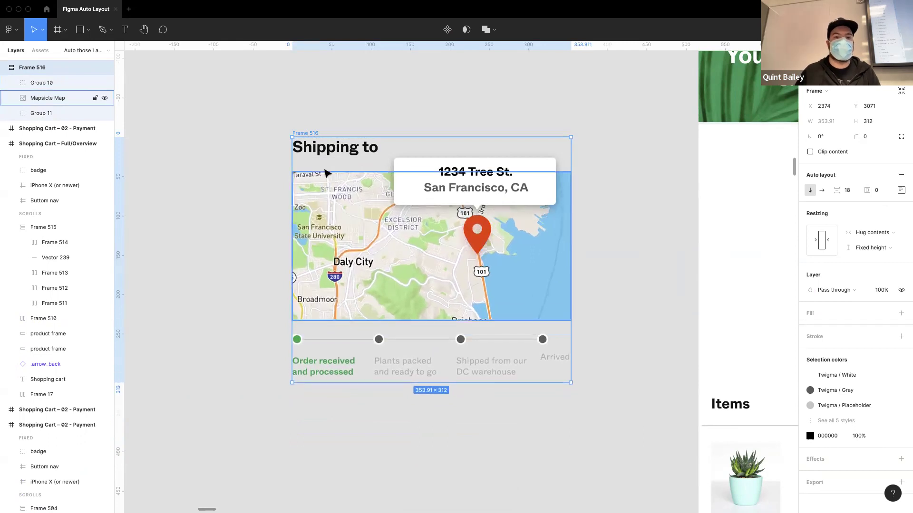
drag(432, 383, 438, 482)
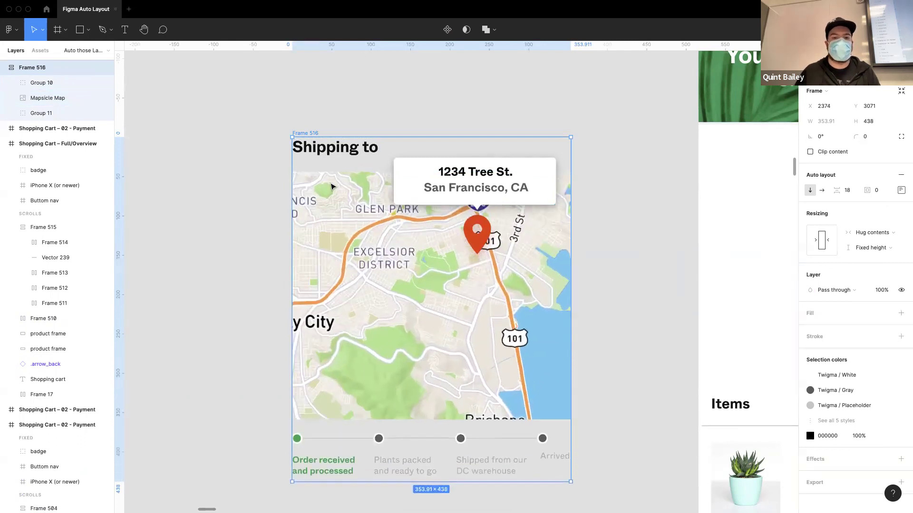
click(331, 187)
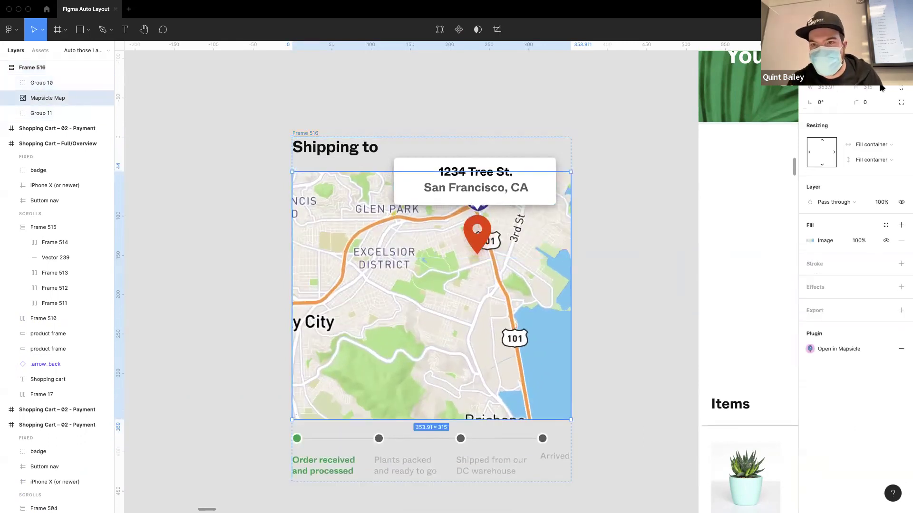
click(303, 133)
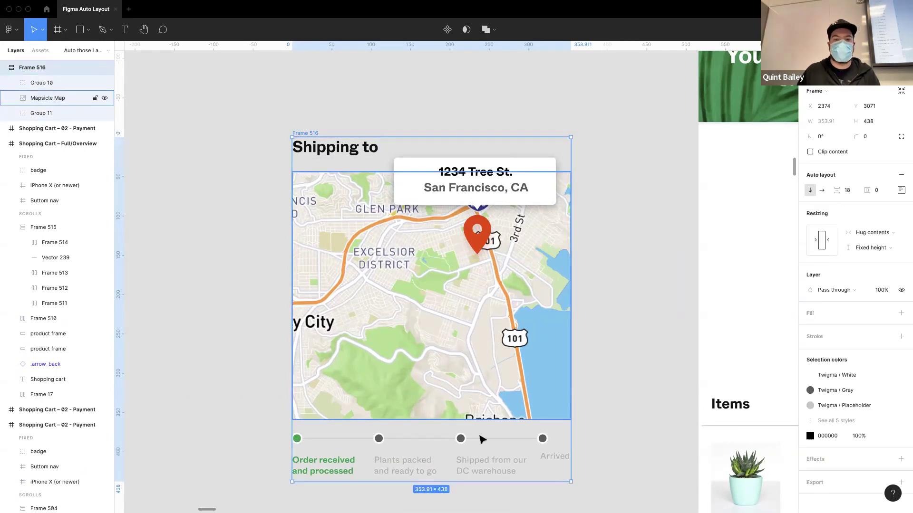
drag(488, 482, 469, 339)
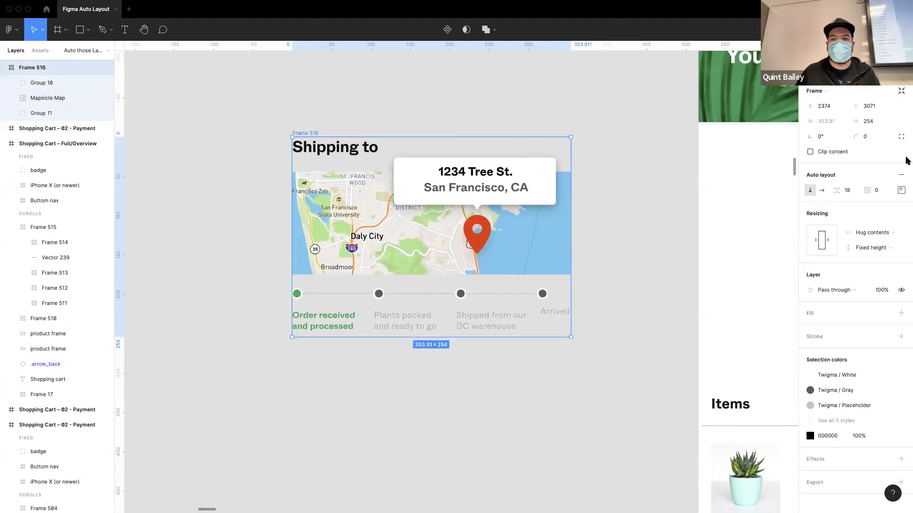
Extend the Shipping to frame vertically to a height of 305
click(352, 222)
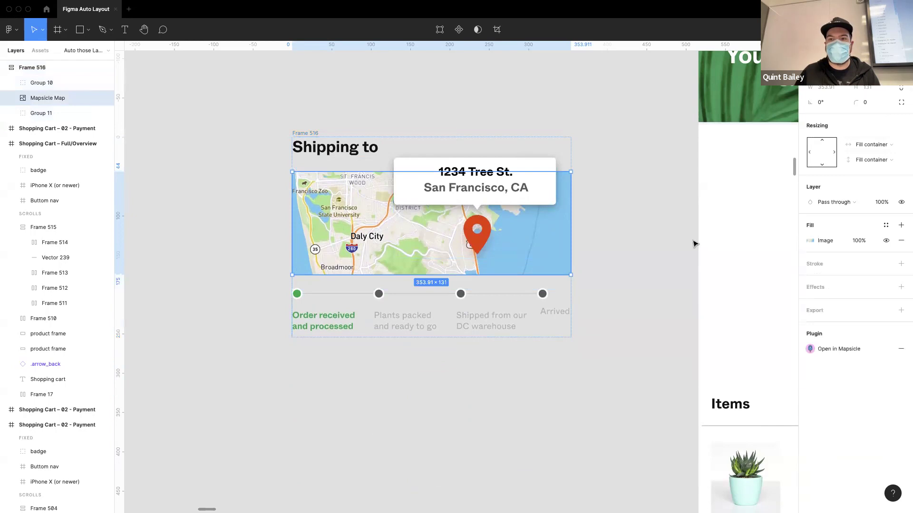
click(661, 273)
click(305, 134)
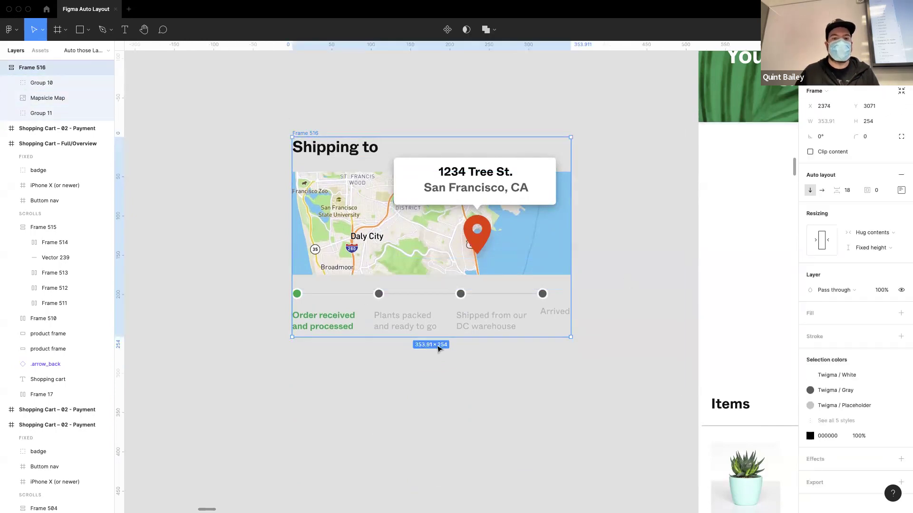
drag(441, 364, 442, 379)
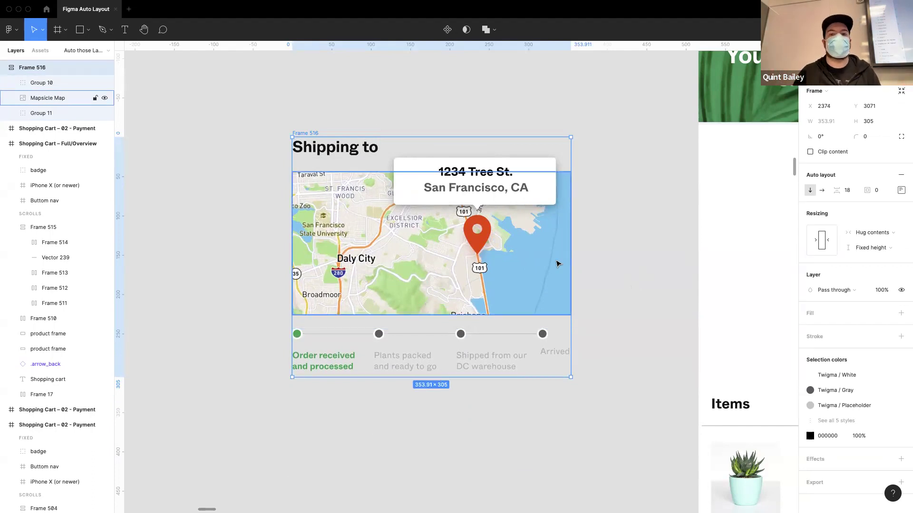
Move the Shipping to frame together with its address bubble and pin into the order confirmation screen, above the Items section
click(628, 309)
scroll(339, 115, right, 2)
drag(563, 417, 236, 193)
scroll(236, 193, up, 2)
drag(233, 163, 581, 111)
scroll(495, 184, right, 1)
scroll(494, 184, right, 5)
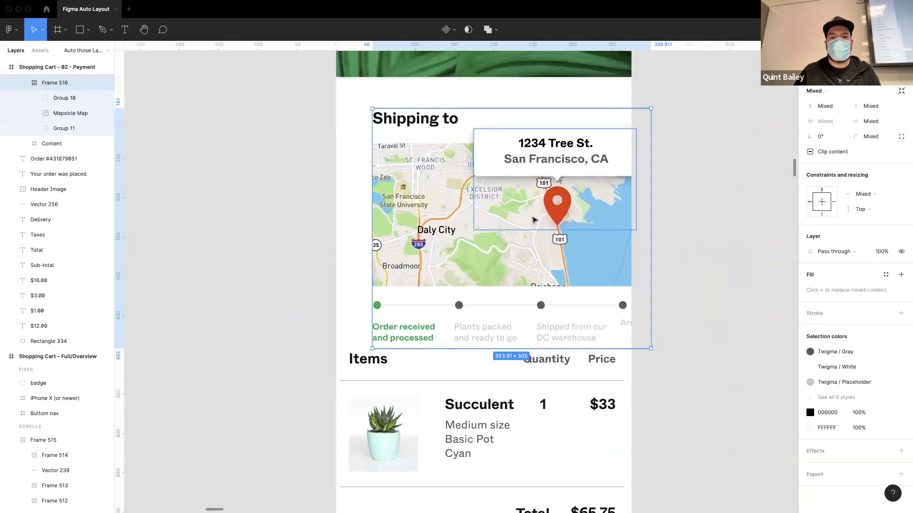
click(534, 320)
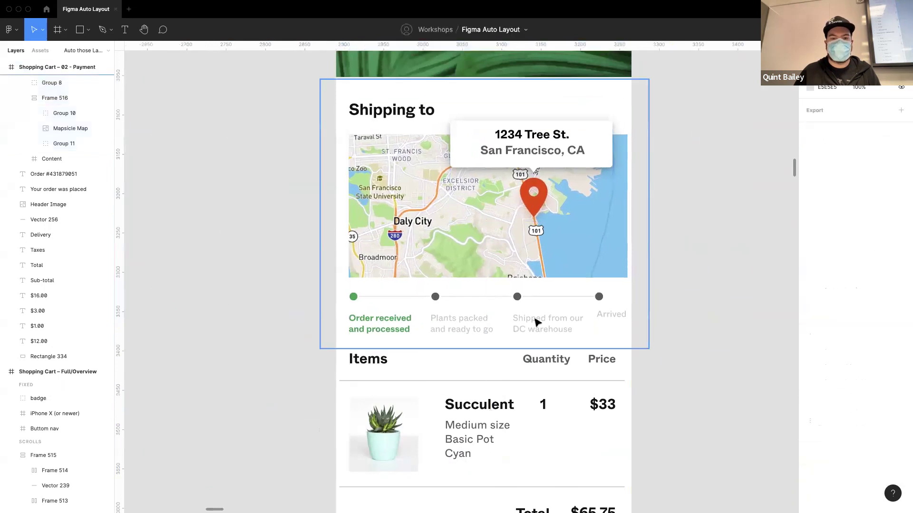
Shorten the Shipping to frame vertically to leave a gap between the progress tracker and the Items section
drag(510, 332, 523, 309)
click(508, 309)
click(696, 264)
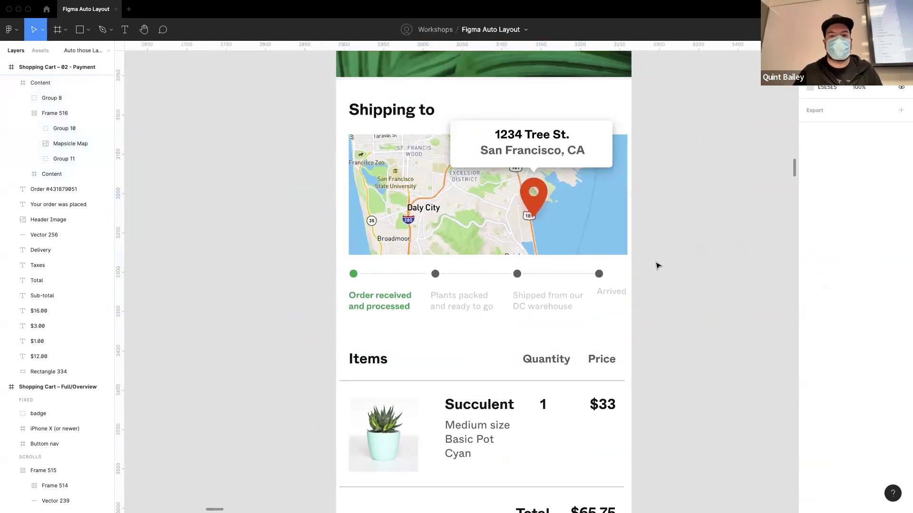
Set the opacity of the FF0000 fill on the Auto Layout Button in the Padding section to 19%
scroll(658, 265, down, 10)
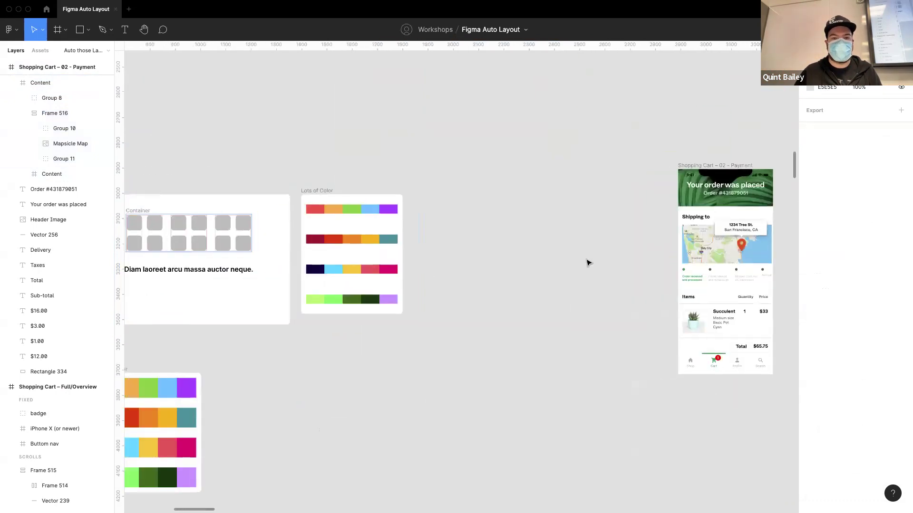
scroll(588, 263, down, 10)
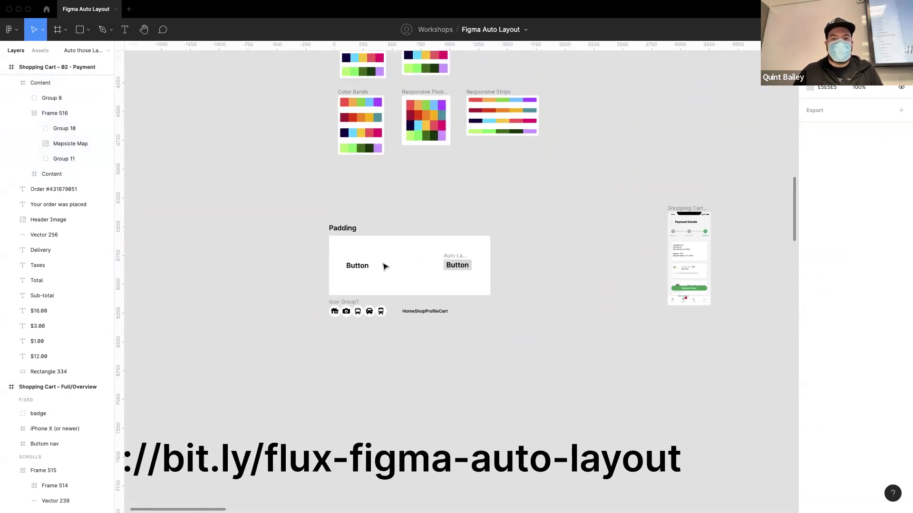
scroll(385, 267, up, 5)
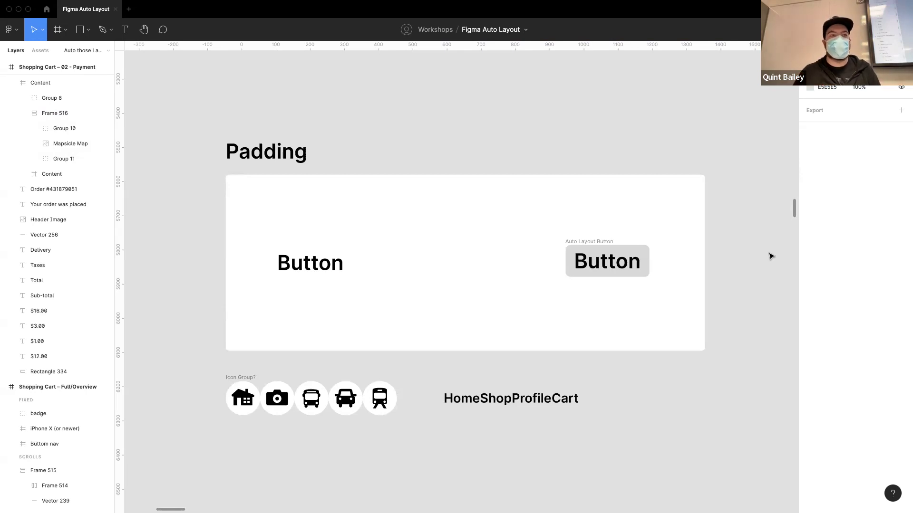
click(628, 271)
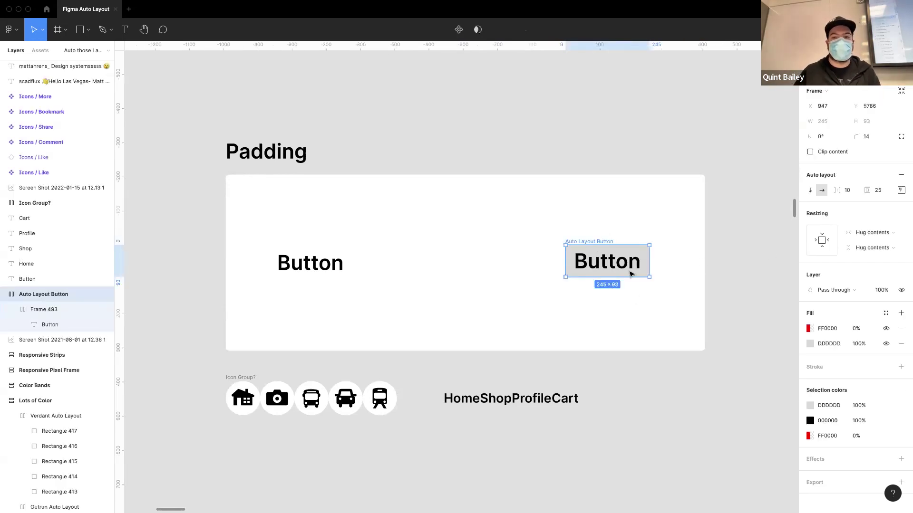
key(shift+2)
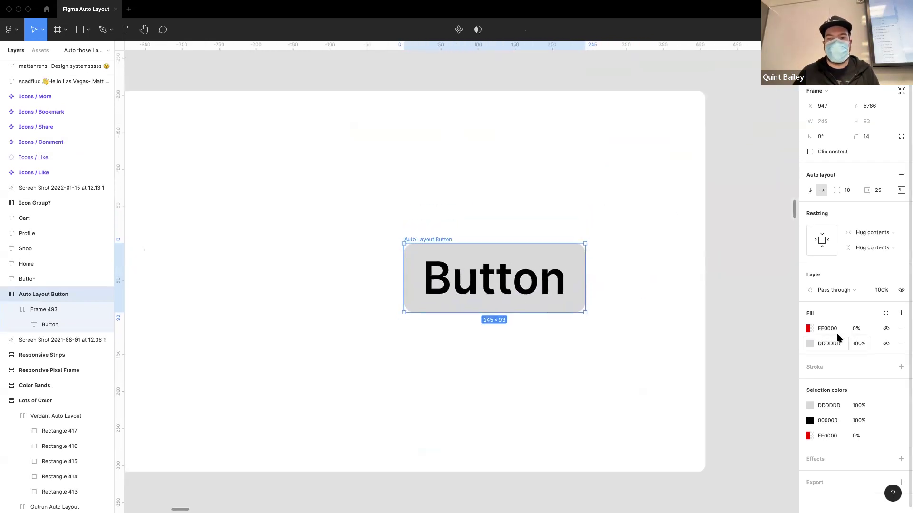
click(856, 328)
text(19)
key(Return)
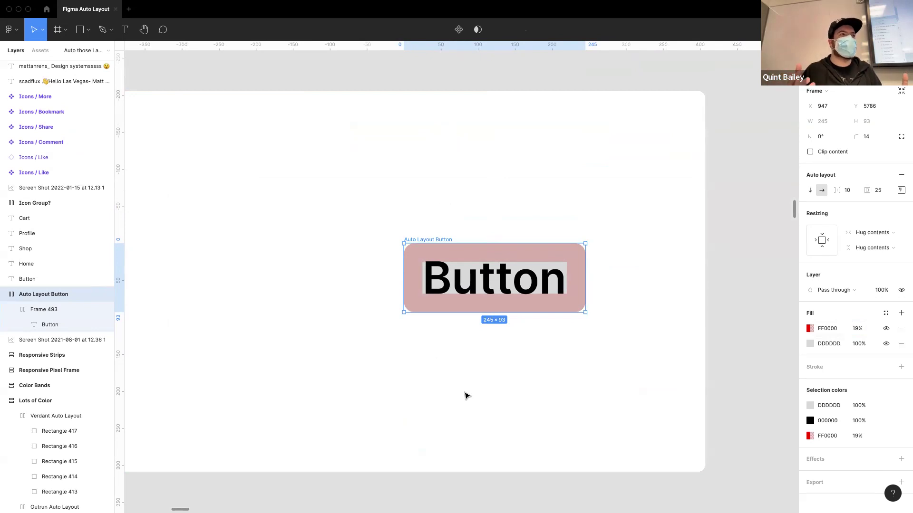
Try a padding of 0 on the Auto Layout Button and undo the change
click(643, 254)
click(436, 240)
drag(871, 192, 851, 192)
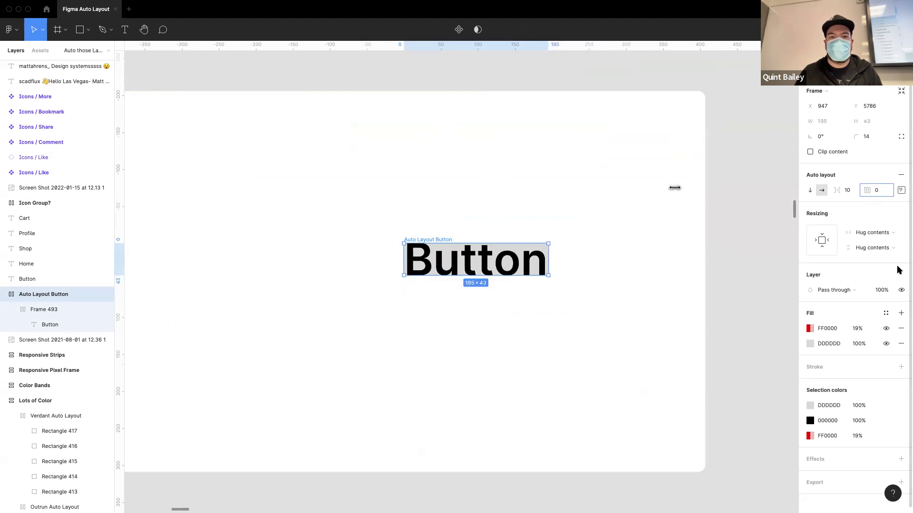
click(443, 362)
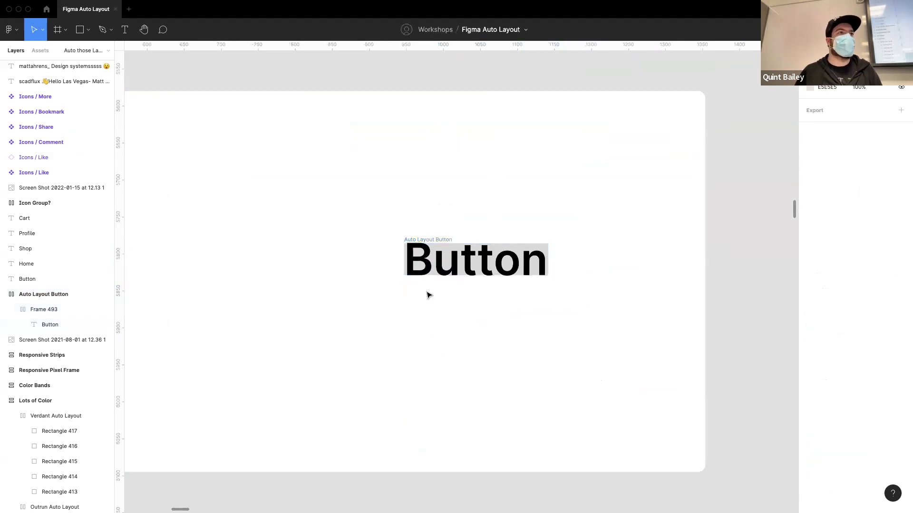
key(ctrl+z)
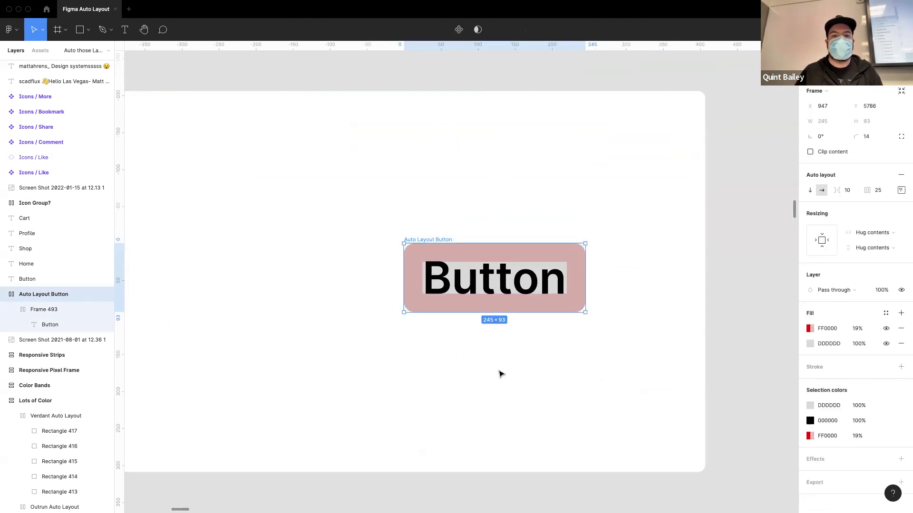
Apply auto layout to the standalone Button text in the Padding section and set its padding to 20
key(Escape)
scroll(499, 373, left, 5)
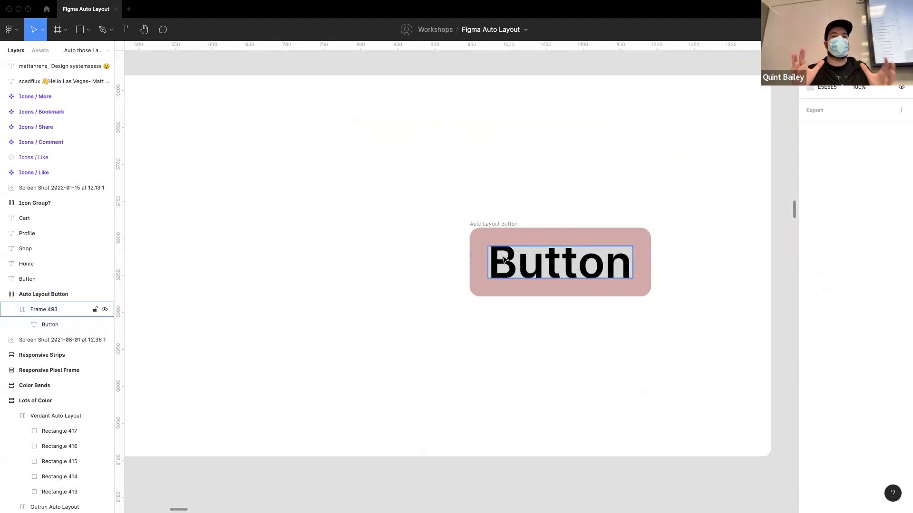
scroll(450, 290, left, 3)
scroll(493, 300, down, 3)
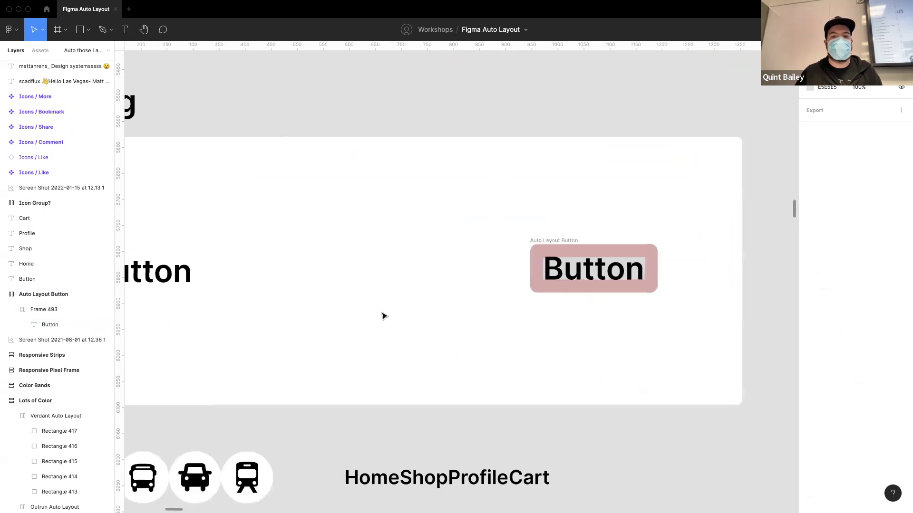
scroll(456, 297, left, 2)
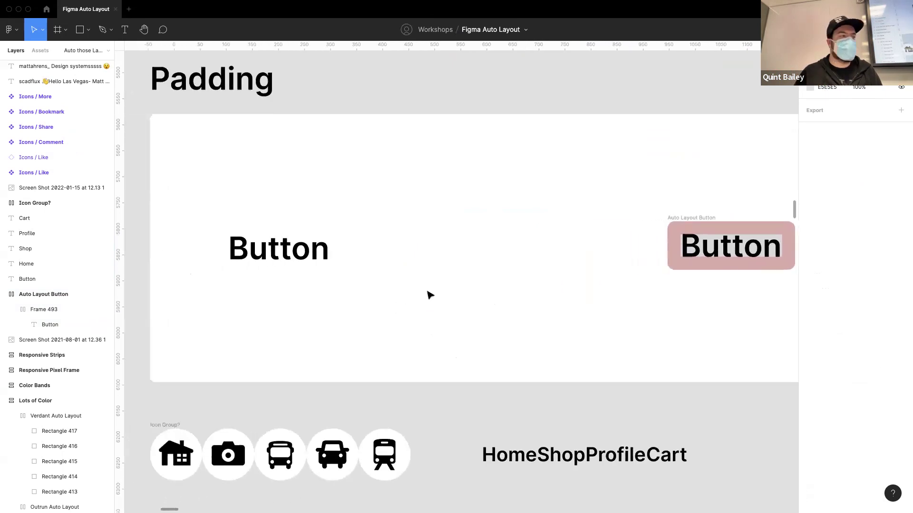
click(306, 251)
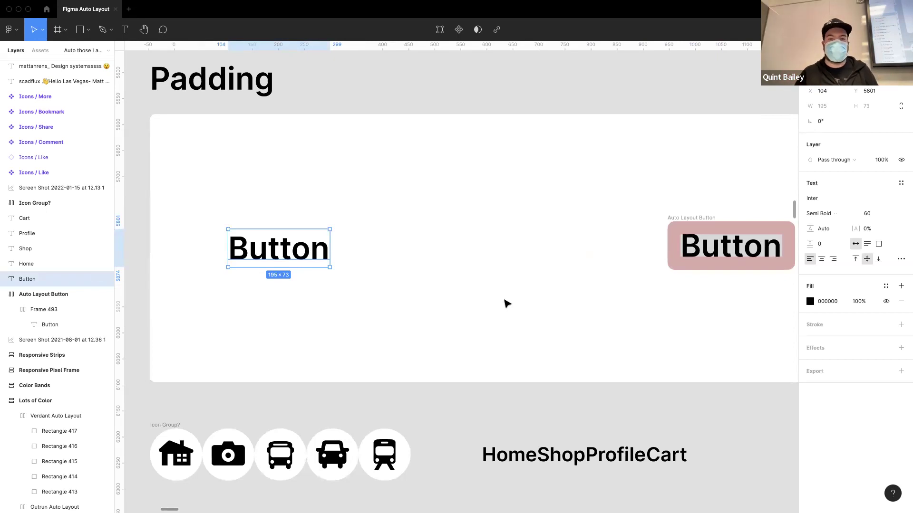
key(shift+a)
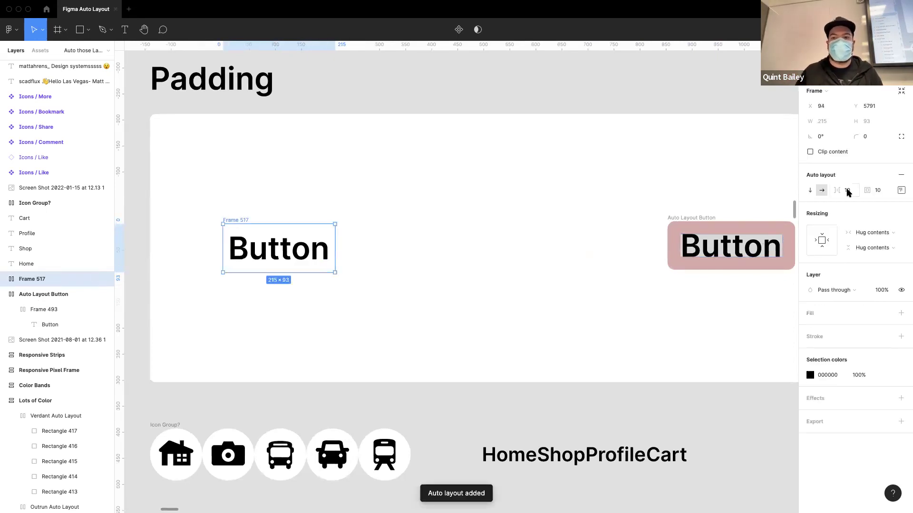
mouse_move(858, 192)
mouse_down()
mouse_move(868, 192)
mouse_move(858, 193)
mouse_up()
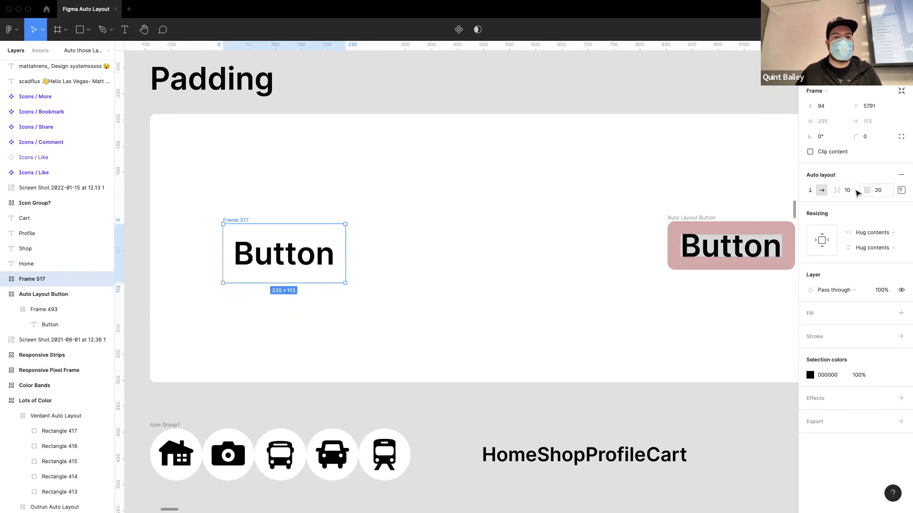
click(438, 321)
Add a light grey CDCDCD fill to the new Button frame
click(261, 237)
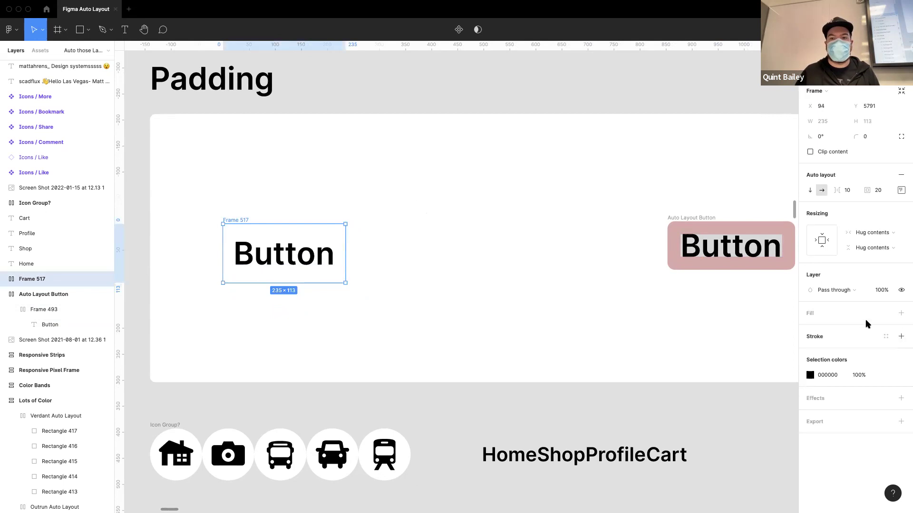
click(901, 312)
click(810, 328)
drag(783, 331, 660, 307)
click(452, 318)
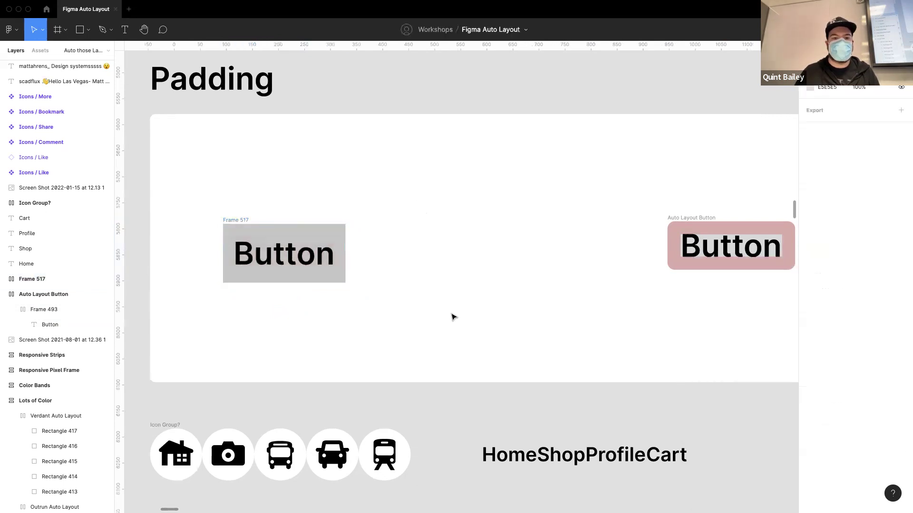
Round the grey Button frame's corners to a radius of about 31
click(247, 222)
drag(856, 136, 125, 136)
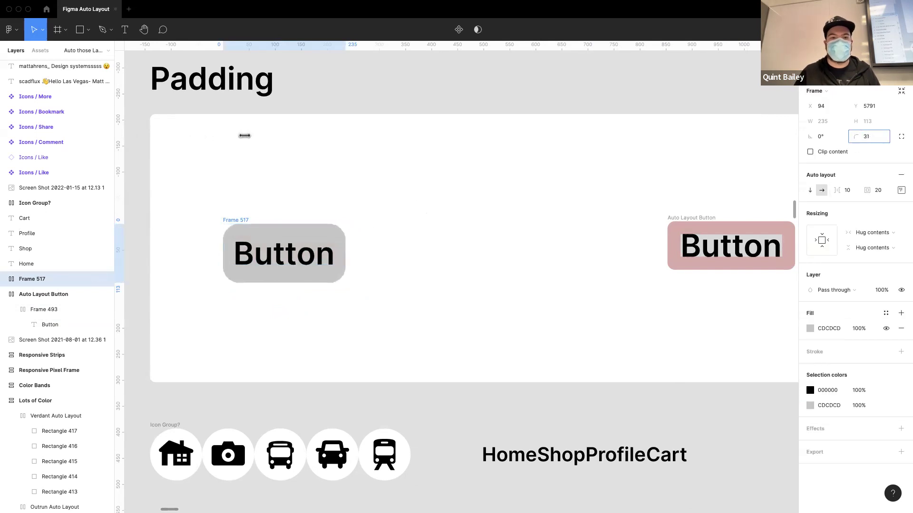
click(444, 301)
Set the spacing between the icons in the Icon Group? frame to 20 and shift the frame slightly down
scroll(371, 375, down, 2)
scroll(371, 376, left, 1)
scroll(372, 374, right, 2)
scroll(381, 344, up, 1)
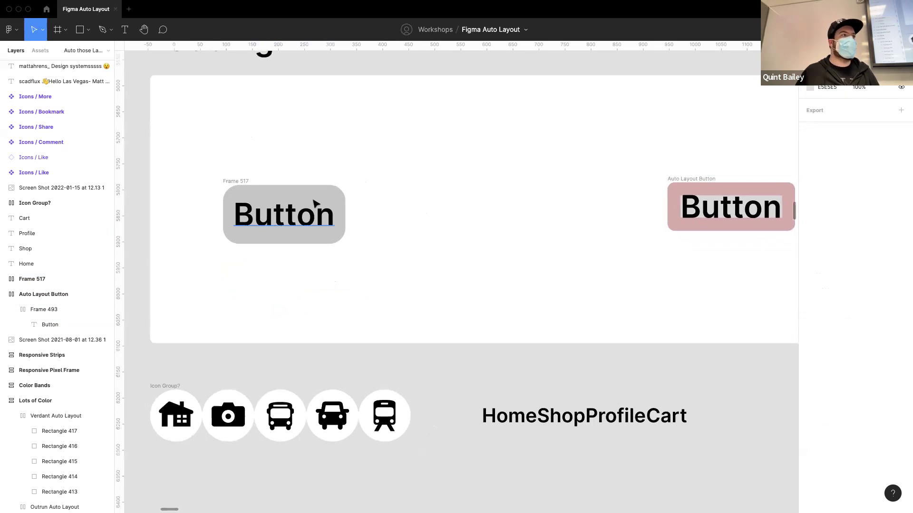
scroll(523, 228, down, 3)
scroll(523, 228, left, 2)
click(261, 236)
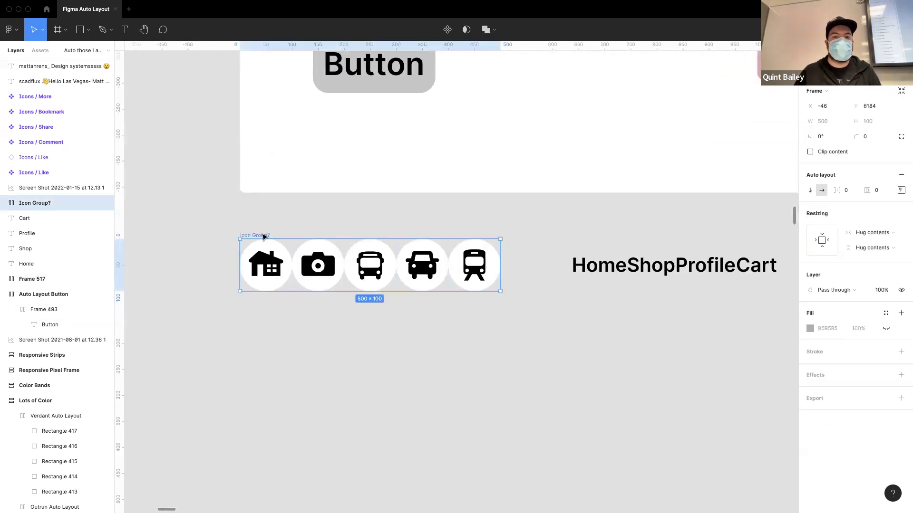
scroll(297, 263, up, 3)
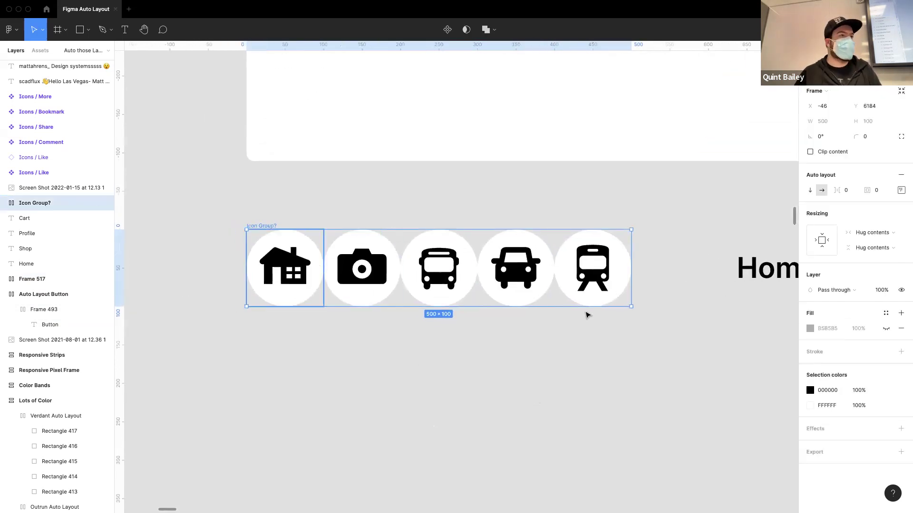
drag(838, 191, 854, 191)
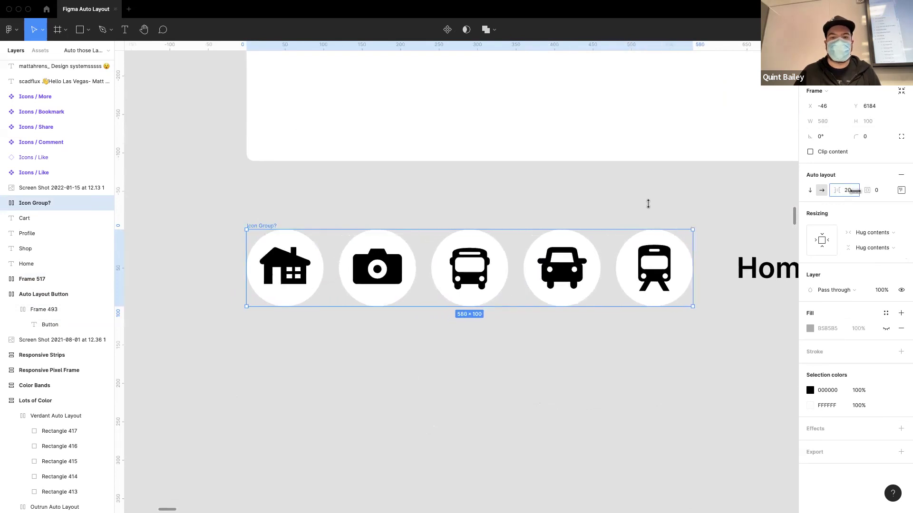
mouse_move(280, 230)
mouse_down()
mouse_move(236, 241)
mouse_move(276, 247)
mouse_up()
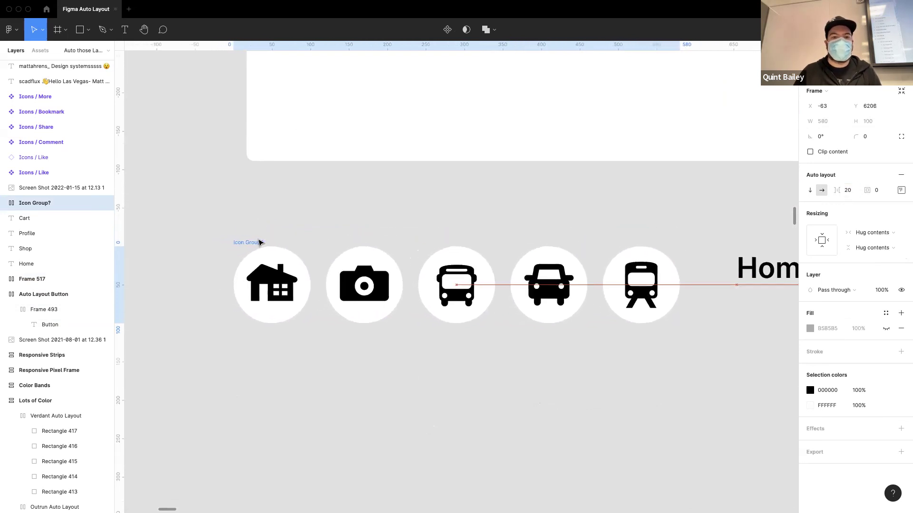
scroll(465, 365, down, 2)
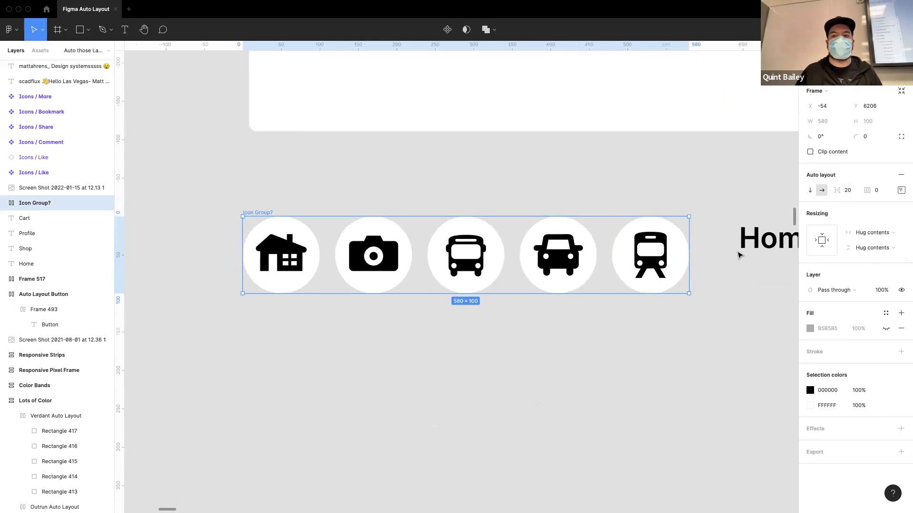
Set the icon group's padding to 27 and make its grey B5B5B5 fill visible
drag(863, 190, 882, 190)
click(886, 328)
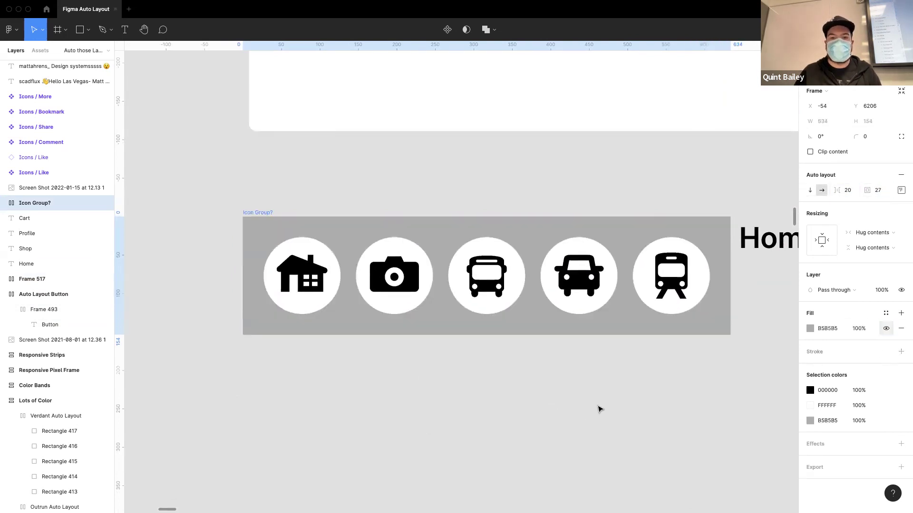
Round the icon group into a pill shape with a corner radius of 503 and move it lower
drag(856, 137, 903, 137)
drag(266, 239, 268, 281)
click(380, 205)
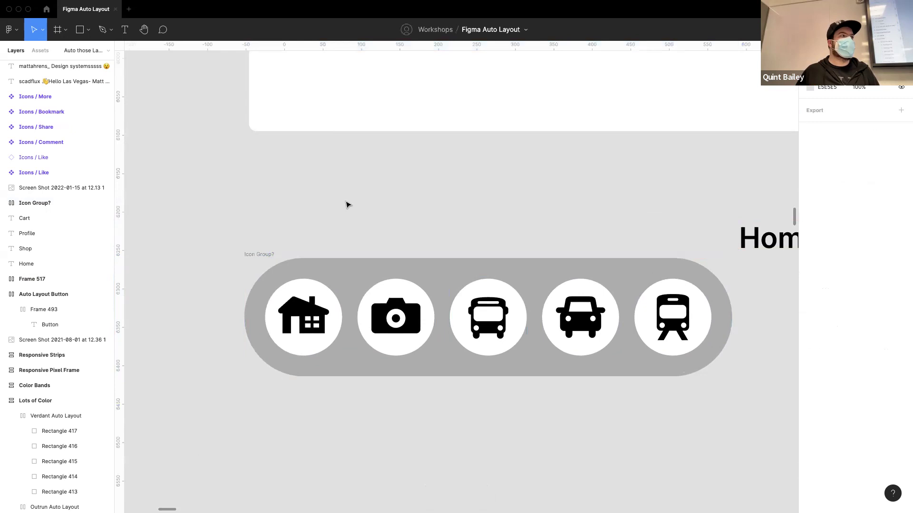
Duplicate the bus icon inside the icon group and move the whole group further below the HomeShopProfileCart text
scroll(439, 318, down, 5)
scroll(430, 317, up, 3)
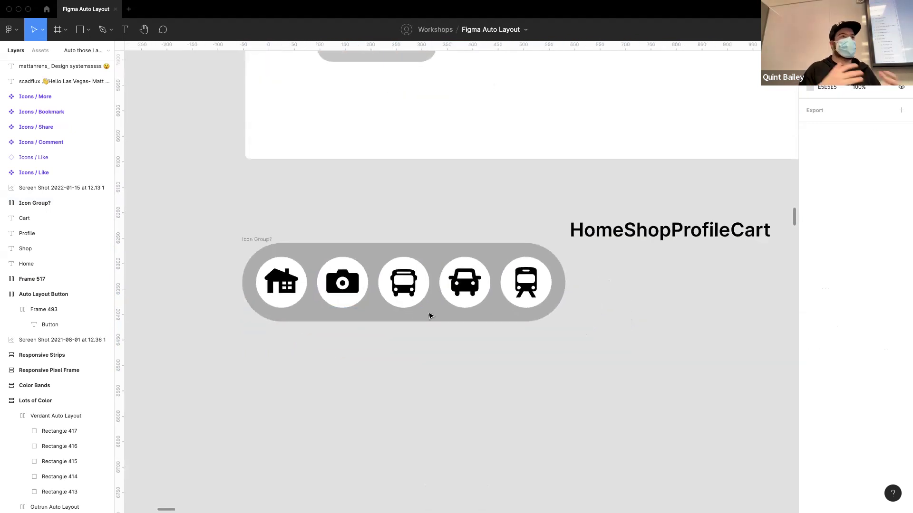
click(403, 281)
key(ctrl+c)
key(ctrl+v)
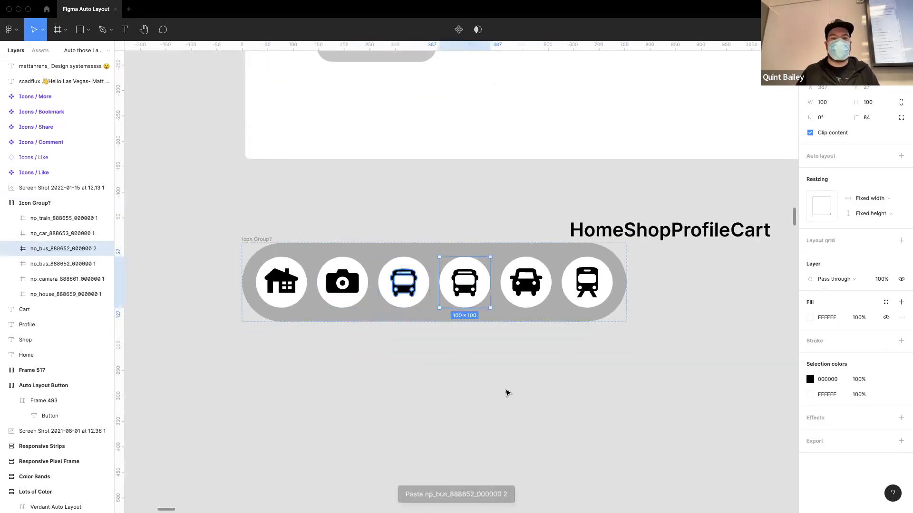
click(495, 385)
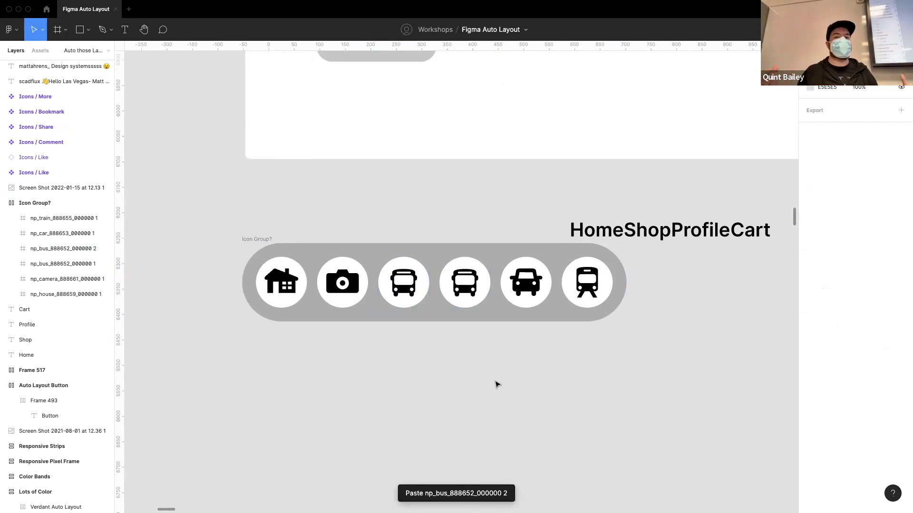
scroll(418, 319, right, 3)
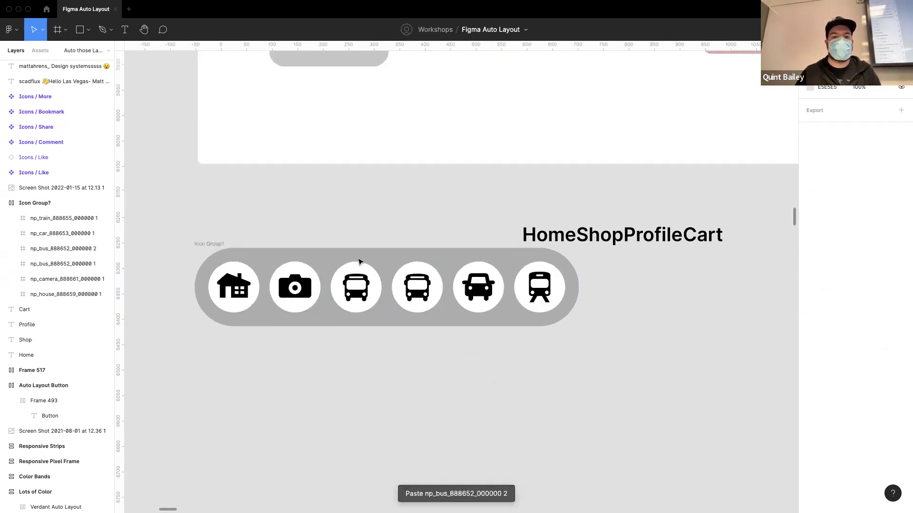
click(240, 246)
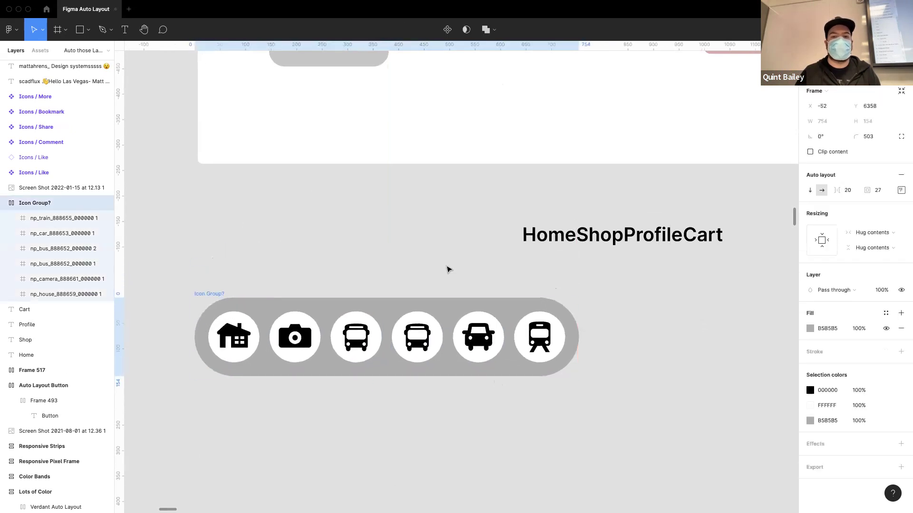
Wrap Home, Shop, Profile and Cart each in an auto layout frame, then combine them in one horizontal auto layout frame
scroll(448, 267, up, 5)
scroll(448, 272, right, 3)
drag(322, 187, 628, 264)
click(543, 289)
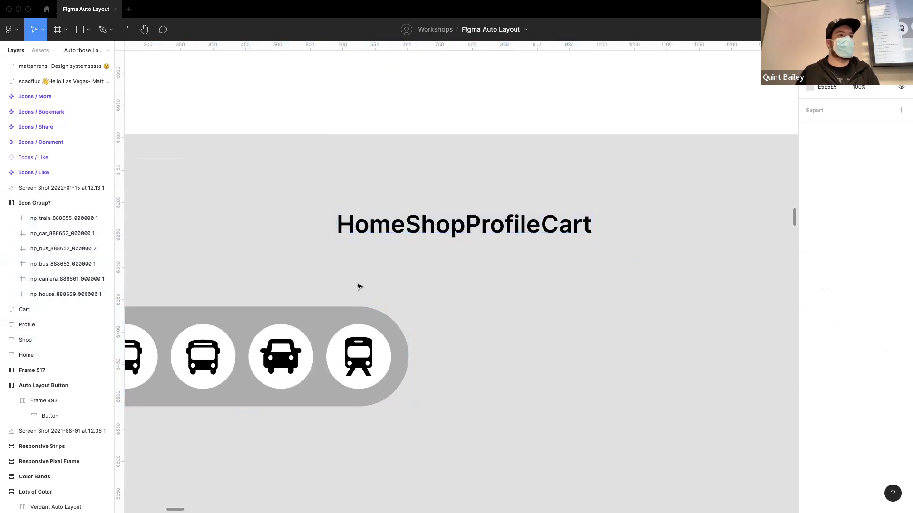
click(359, 228)
key(shift+a)
click(438, 229)
key(shift+a)
click(502, 226)
key(shift+a)
click(566, 226)
drag(667, 289, 240, 160)
key(shift+a)
Give the four navigation item frames a light pink FFC8C8 fill
drag(374, 225, 793, 291)
click(901, 294)
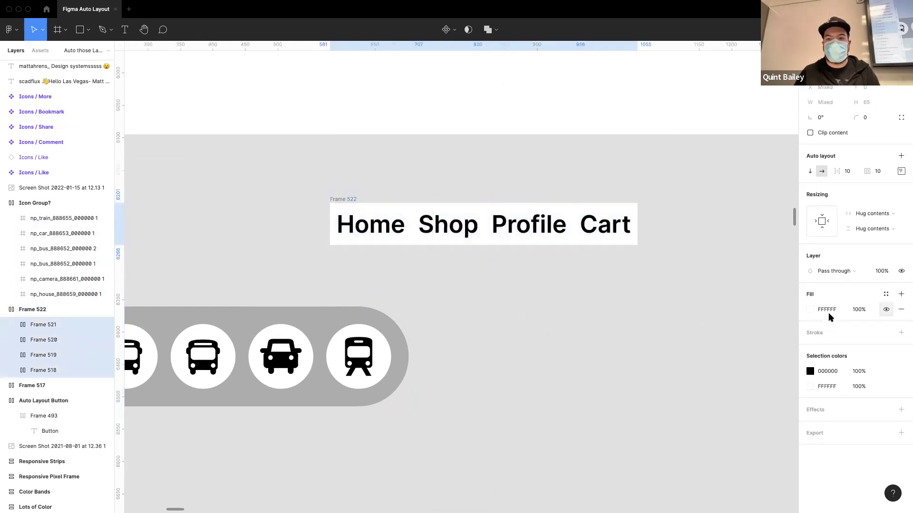
click(810, 309)
click(739, 275)
drag(736, 265, 710, 255)
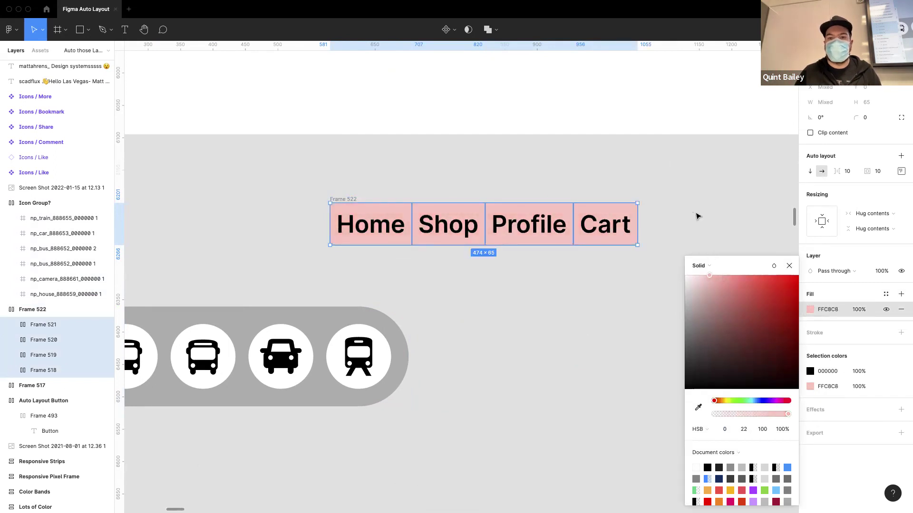
Set the padding of the four navigation item frames to 18
mouse_move(877, 171)
mouse_down()
mouse_move(885, 171)
mouse_move(877, 171)
mouse_up()
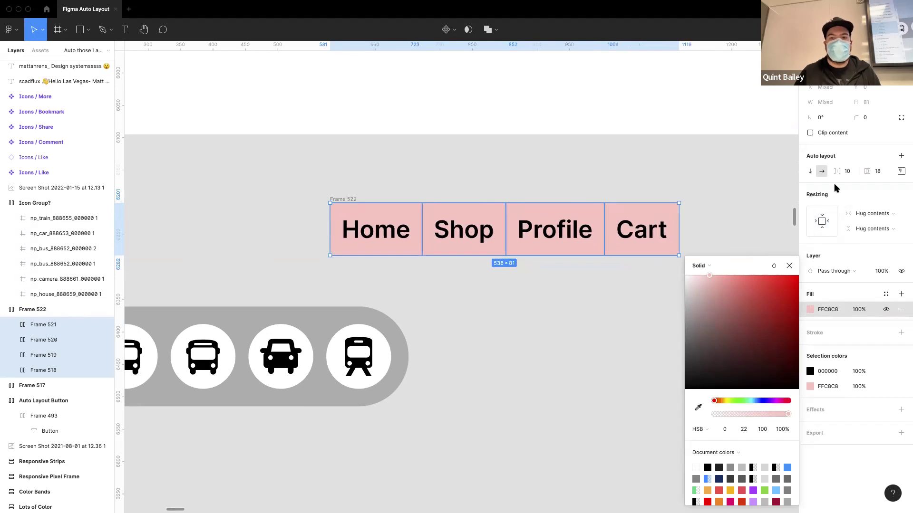
scroll(531, 307, down, 1)
scroll(531, 308, right, 1)
click(540, 290)
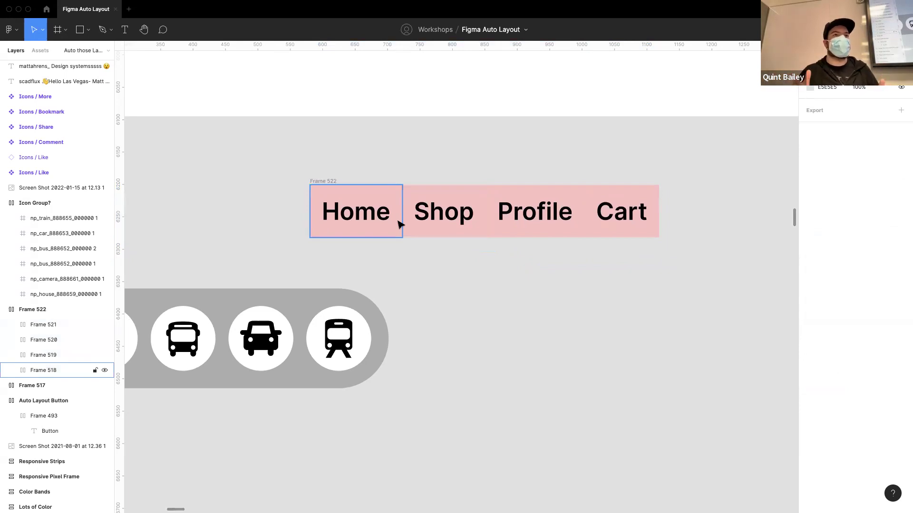
Set the left and right padding of the Home, Shop, Profile and Cart frames to 30 each
click(332, 181)
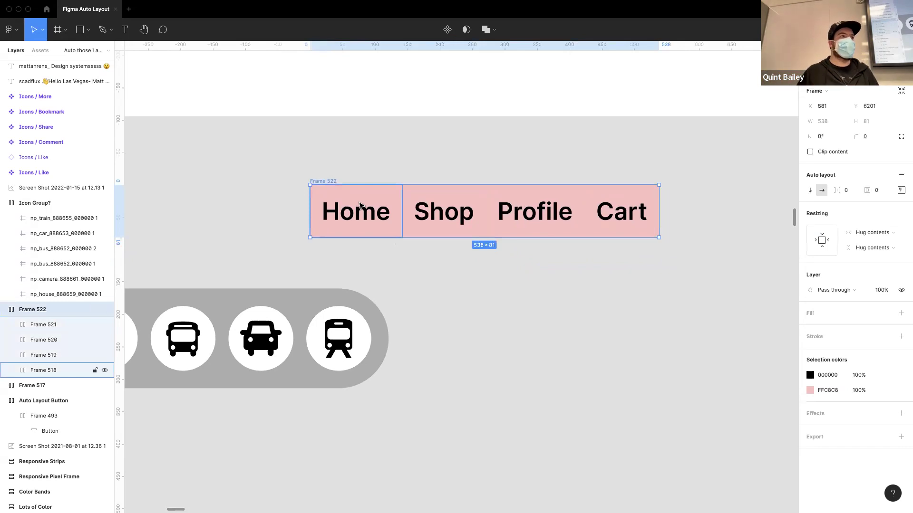
click(901, 191)
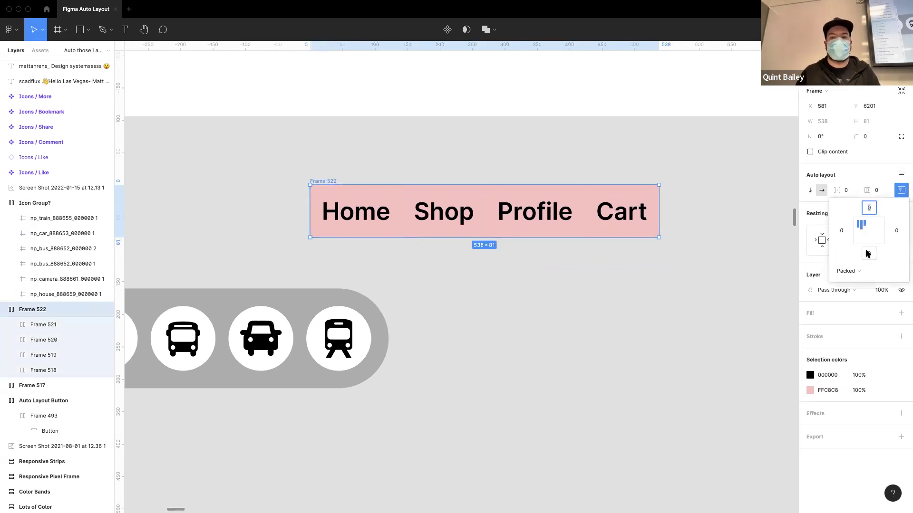
click(609, 223)
shift+click(535, 219)
shift+click(471, 216)
shift+click(357, 216)
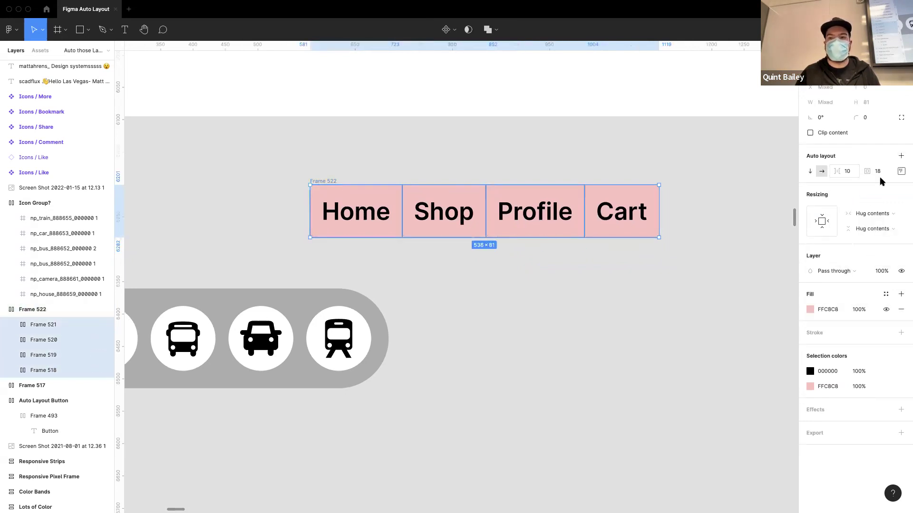
click(901, 171)
drag(839, 212, 856, 212)
click(895, 215)
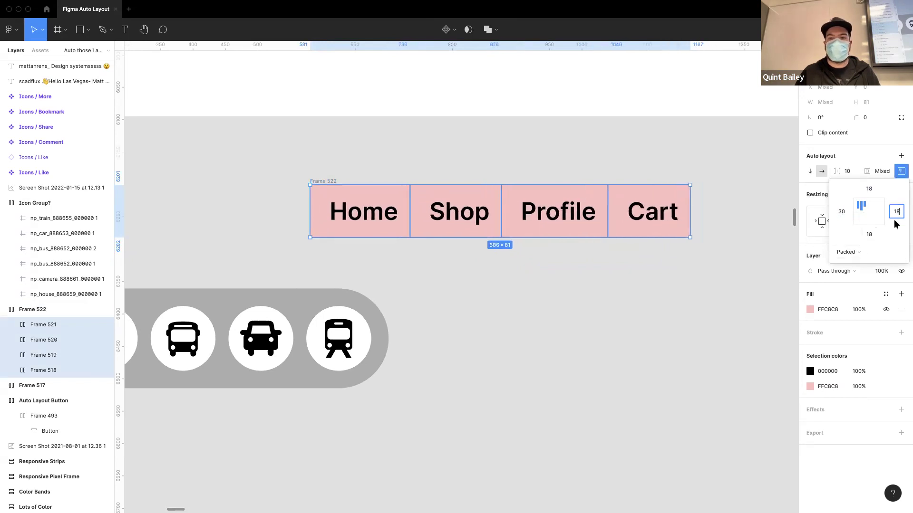
text(30)
key(Return)
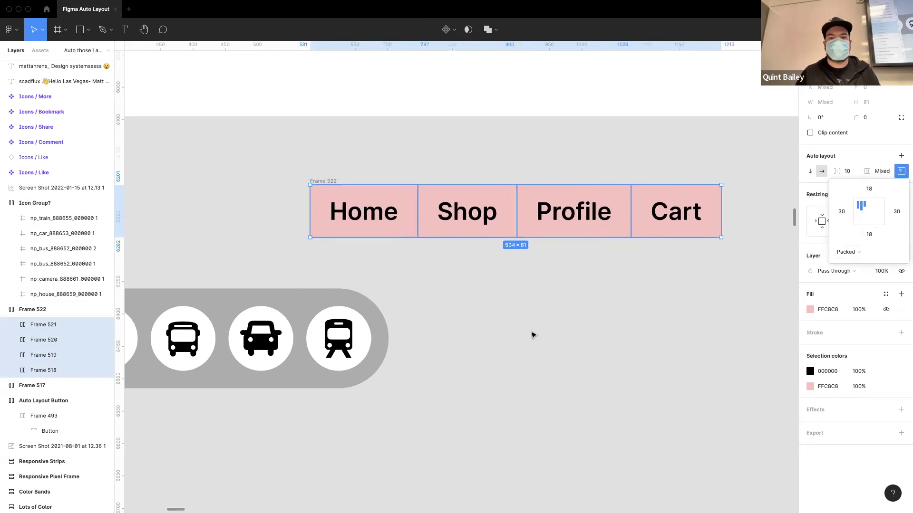
Change the Shop item's fill to a stronger red so it stands out as the active navigation item
click(498, 235)
click(810, 309)
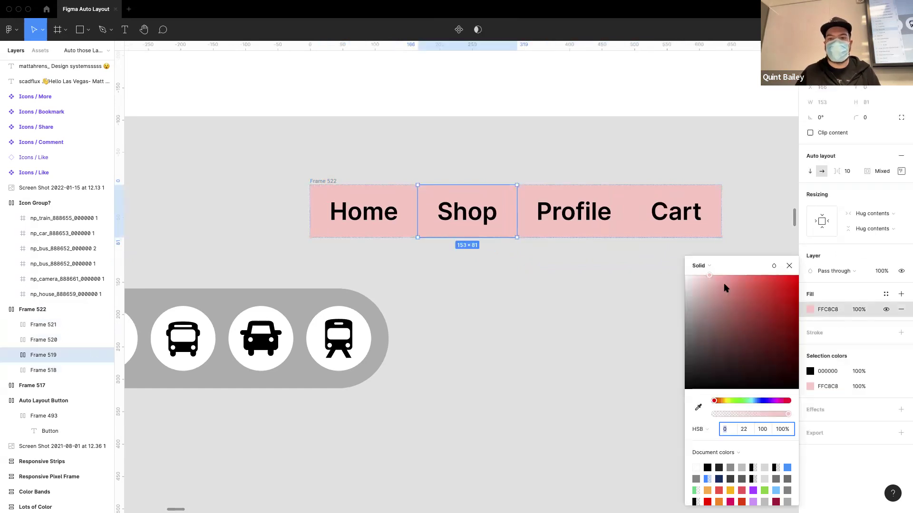
drag(725, 288, 748, 256)
click(456, 345)
scroll(598, 115, left, 2)
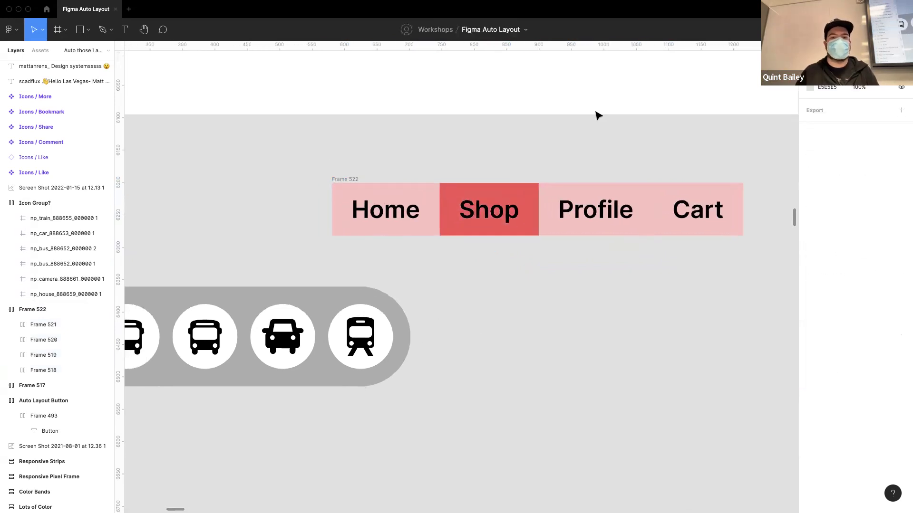
scroll(480, 283, left, 2)
scroll(475, 285, down, 3)
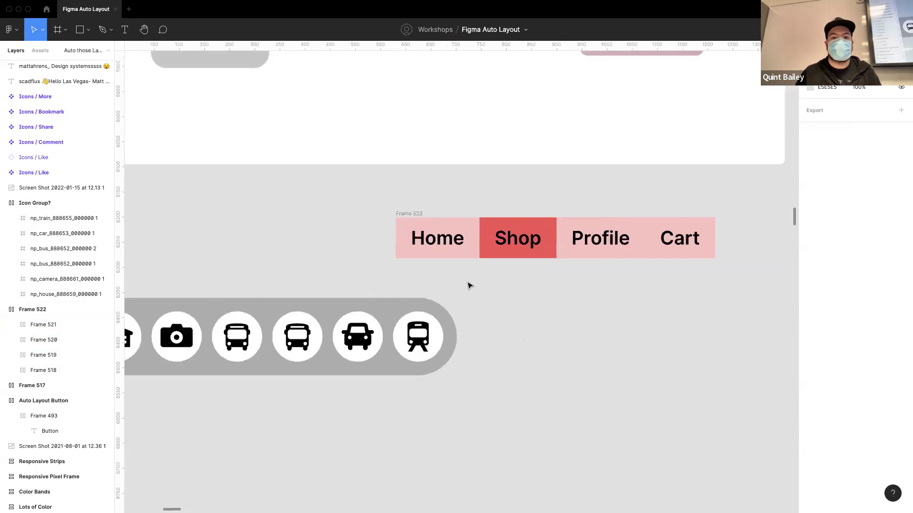
Examine the layout of the address and card info boxes on the Payment Details mobile screen
scroll(456, 273, up, 3)
scroll(448, 263, down, 2)
scroll(550, 285, right, 10)
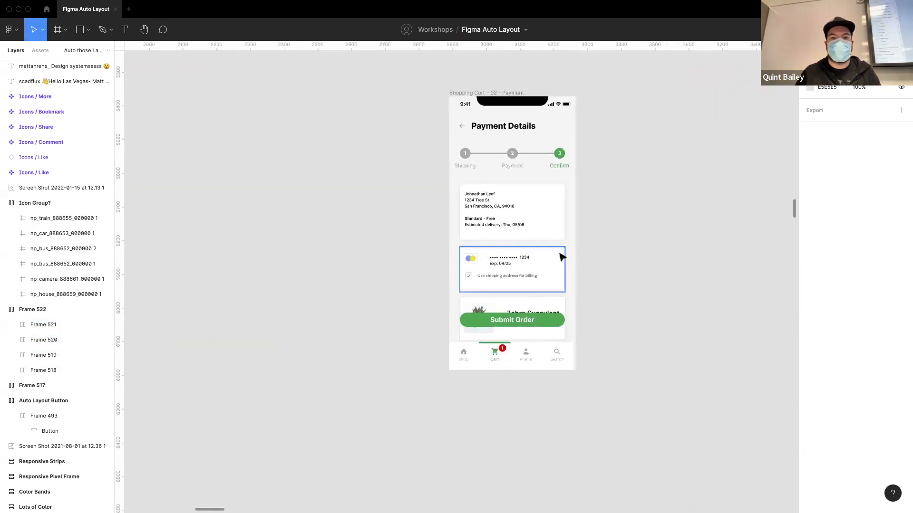
scroll(561, 257, up, 5)
scroll(491, 234, up, 1)
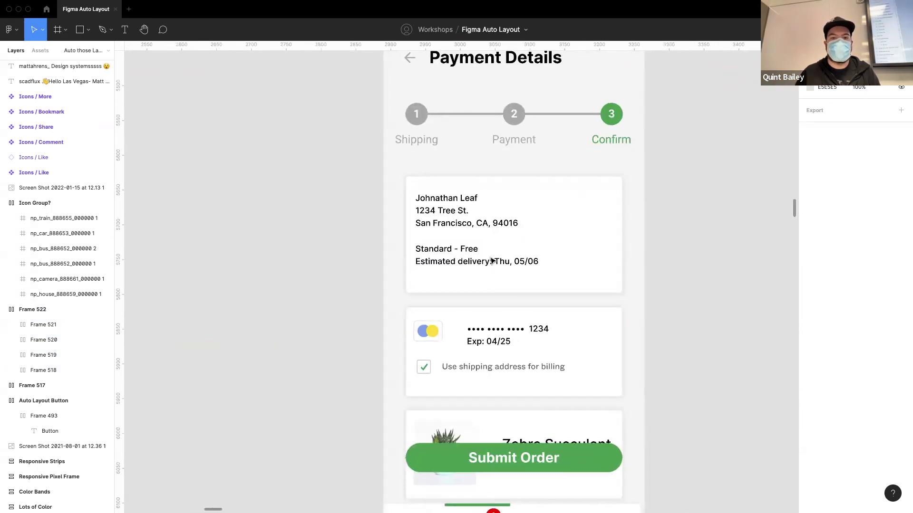
scroll(476, 223, down, 2)
click(458, 212)
click(453, 308)
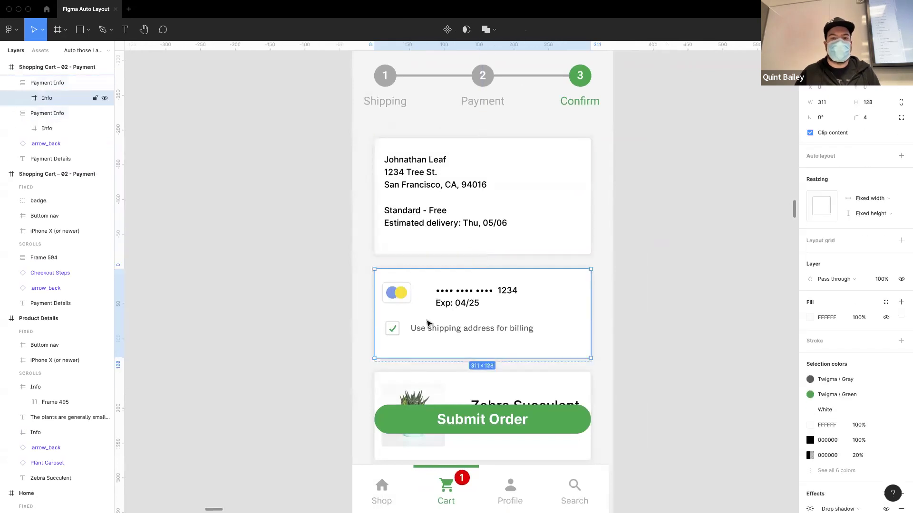
click(623, 393)
scroll(466, 332, down, 5)
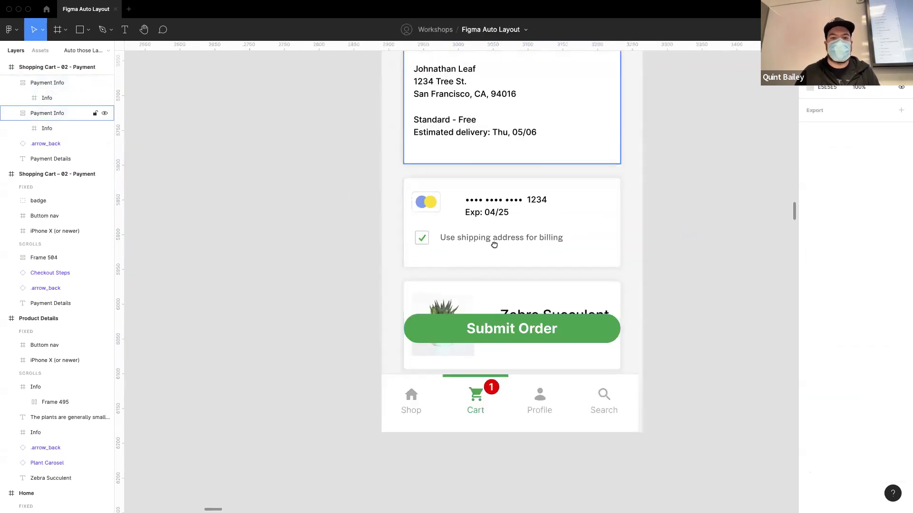
scroll(470, 266, up, 5)
scroll(449, 285, up, 3)
scroll(511, 230, up, 1)
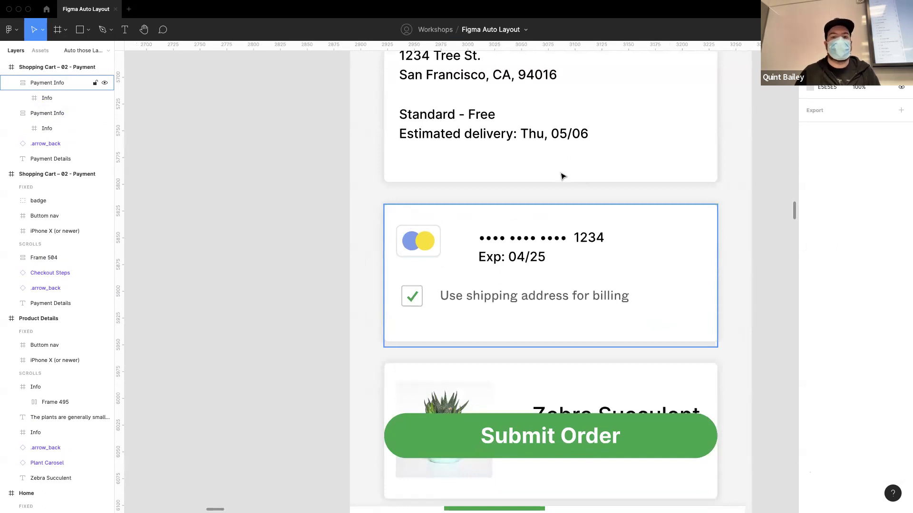
scroll(562, 177, up, 3)
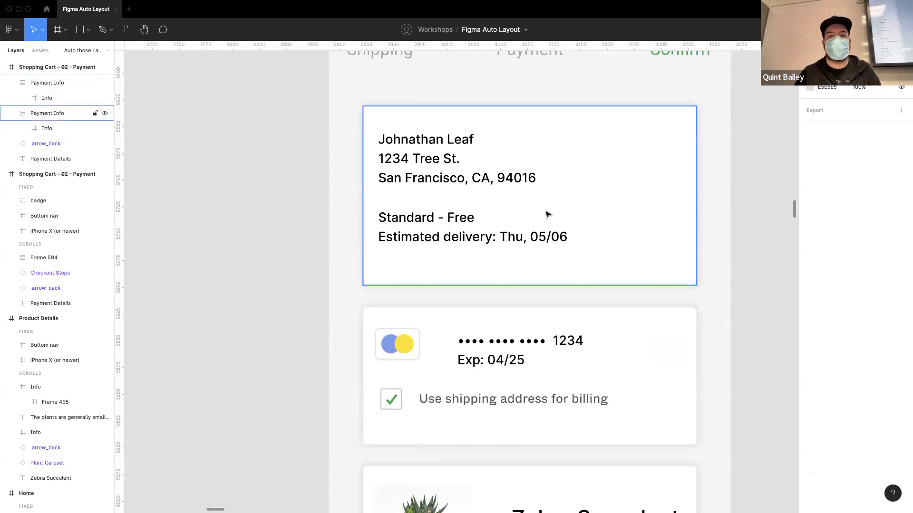
Look over the workshop canvas, including the Alignment and Automatic Spacing sections
scroll(485, 199, down, 10)
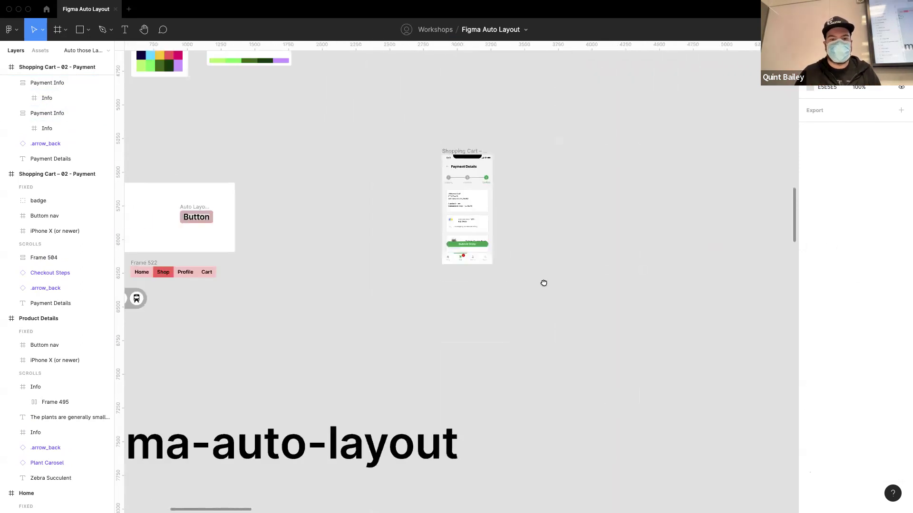
scroll(452, 259, down, 10)
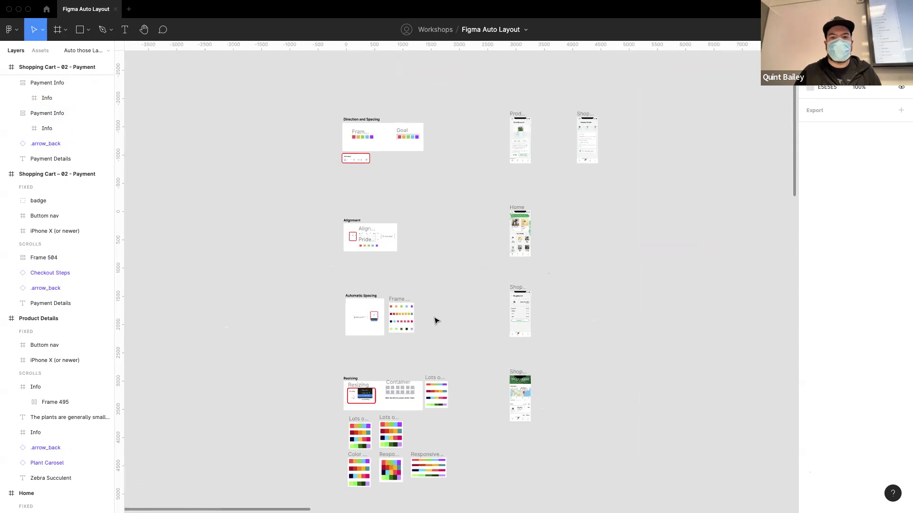
scroll(434, 298, down, 3)
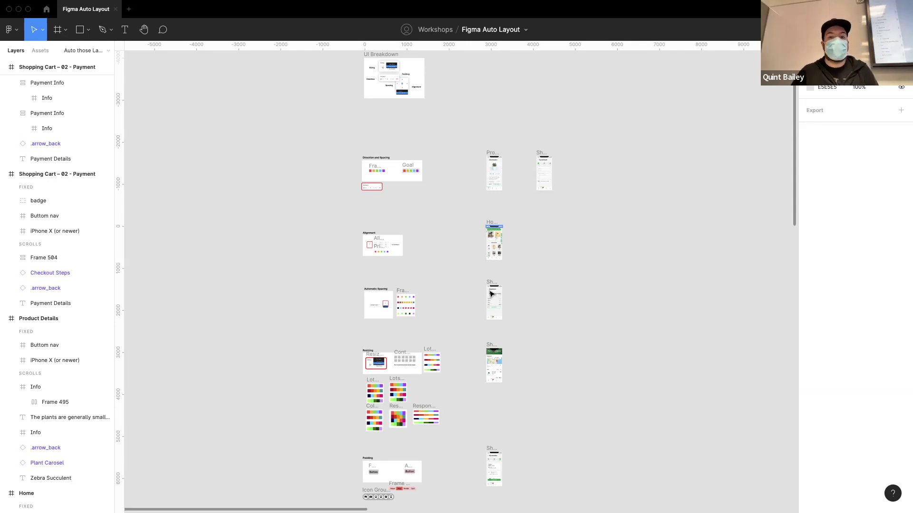
scroll(495, 292, down, 3)
ctrl+scroll(553, 242, up, 10)
scroll(498, 292, up, 3)
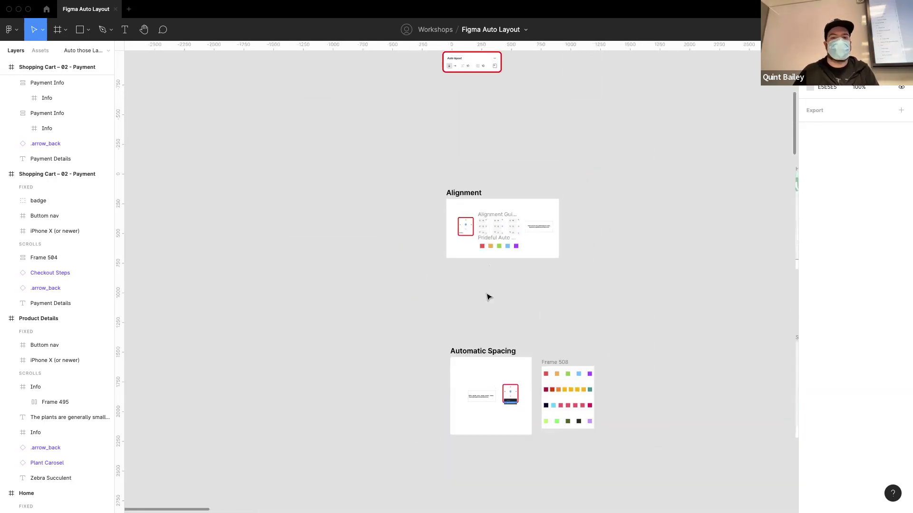
ctrl+scroll(489, 297, up, 8)
ctrl+scroll(487, 326, up, 3)
ctrl+scroll(494, 345, down, 5)
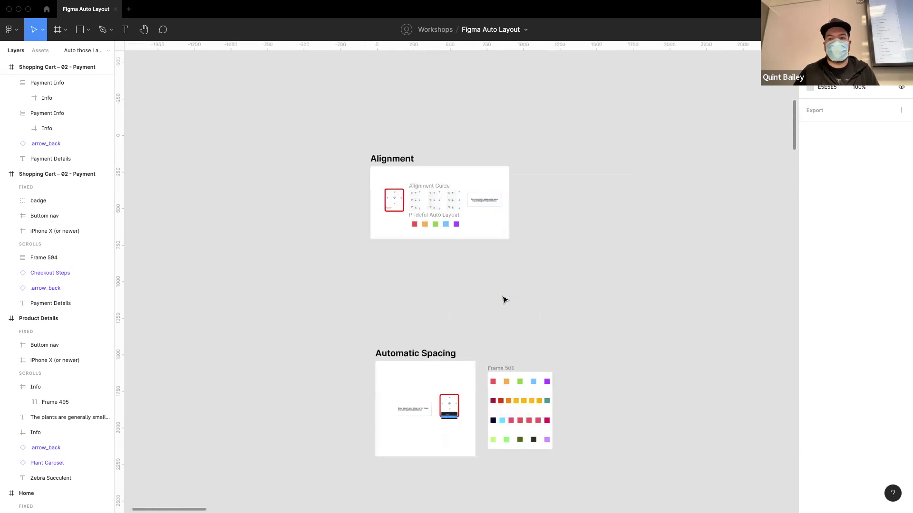
Copy the last child group in the Resizing section's Container frame and paste it as a fourth group
scroll(504, 300, down, 5)
ctrl+scroll(438, 312, up, 3)
ctrl+scroll(439, 312, up, 6)
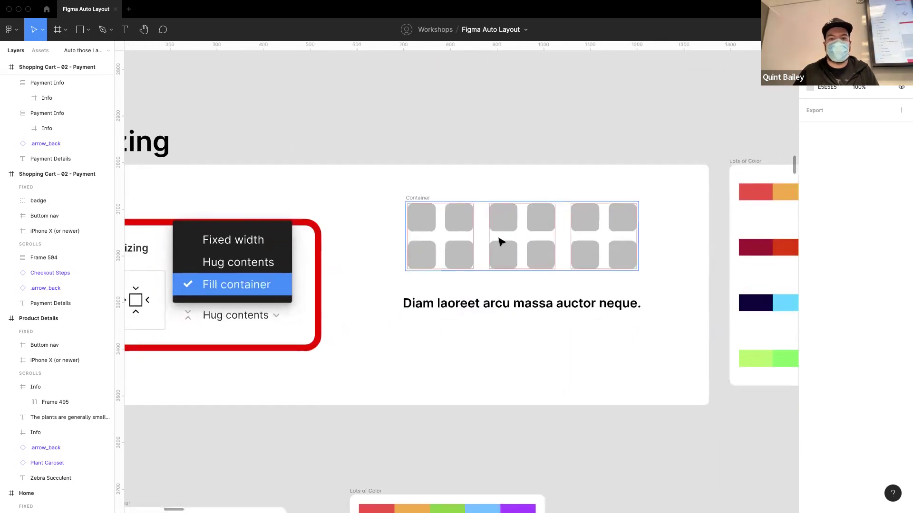
click(647, 237)
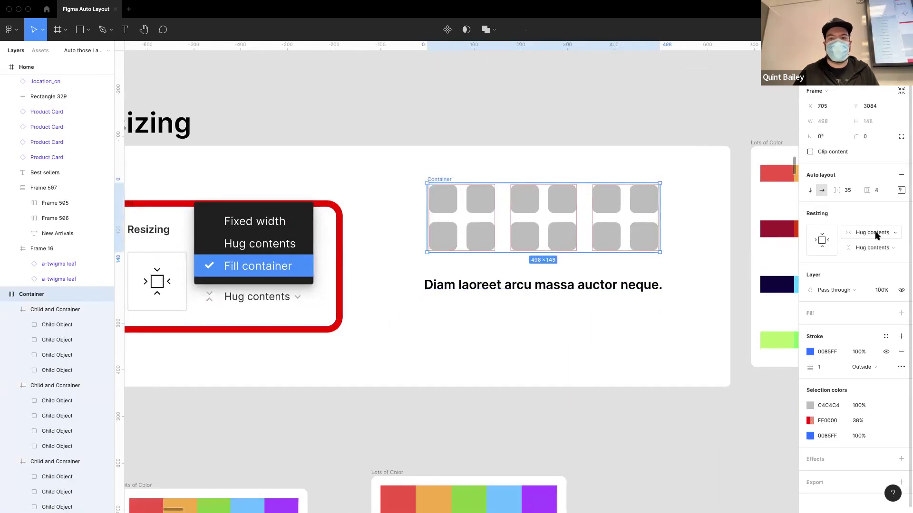
click(614, 209)
key(super+c)
key(super+v)
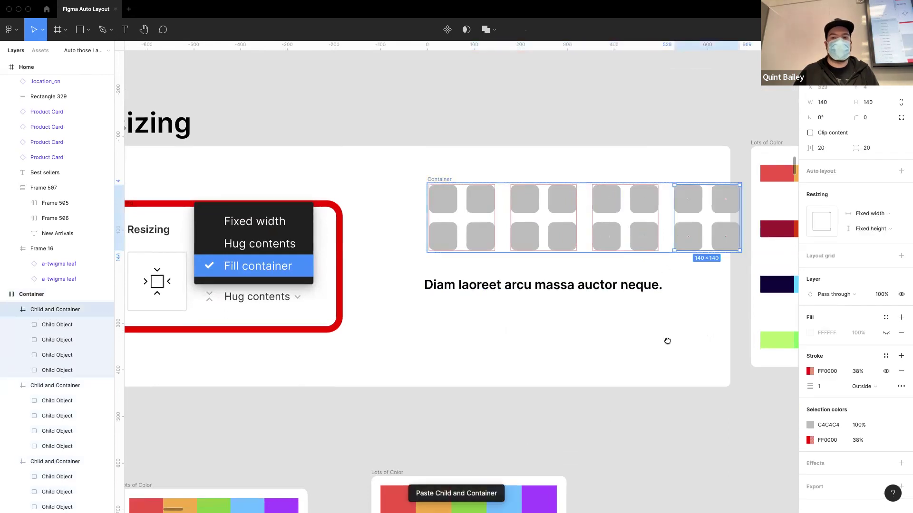
Remove two of the child groups from the Container frame to show how it hugs its contents
scroll(523, 223, right, 3)
click(355, 185)
click(627, 199)
shift+click(520, 242)
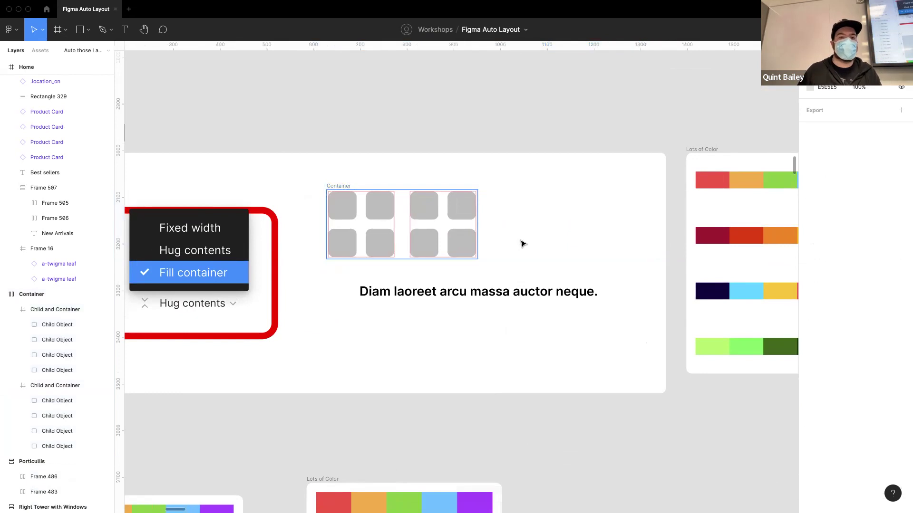
click(526, 127)
scroll(526, 126, left, 5)
scroll(629, 241, right, 3)
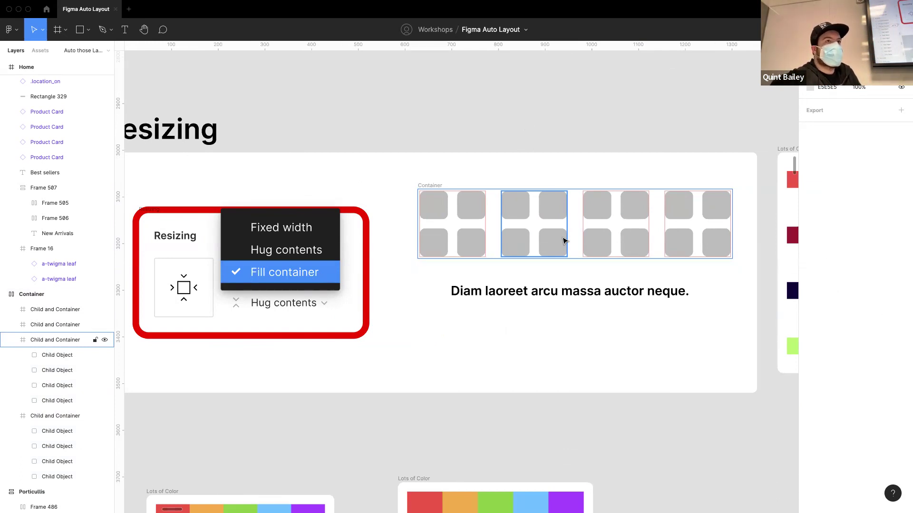
Add a text layer reading "Shine" on an empty area of the canvas
scroll(499, 198, down, 10)
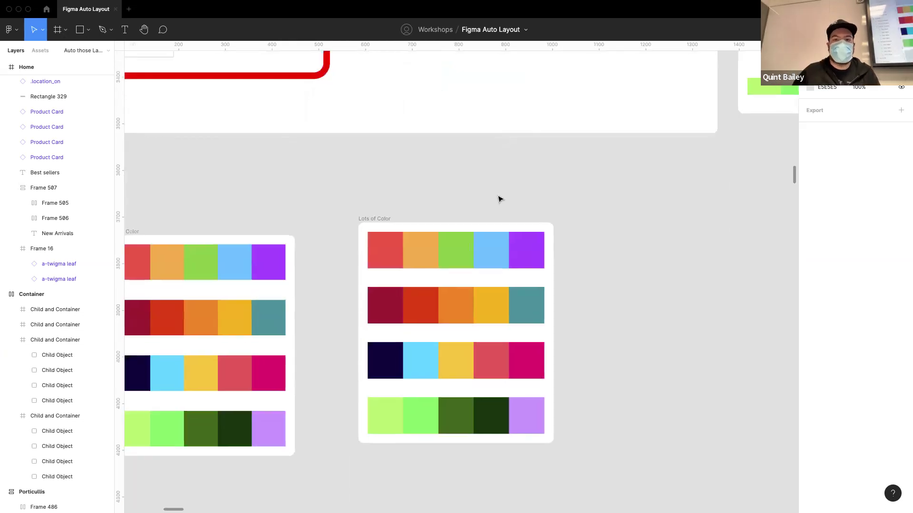
ctrl+scroll(495, 231, down, 5)
ctrl+scroll(501, 244, up, 5)
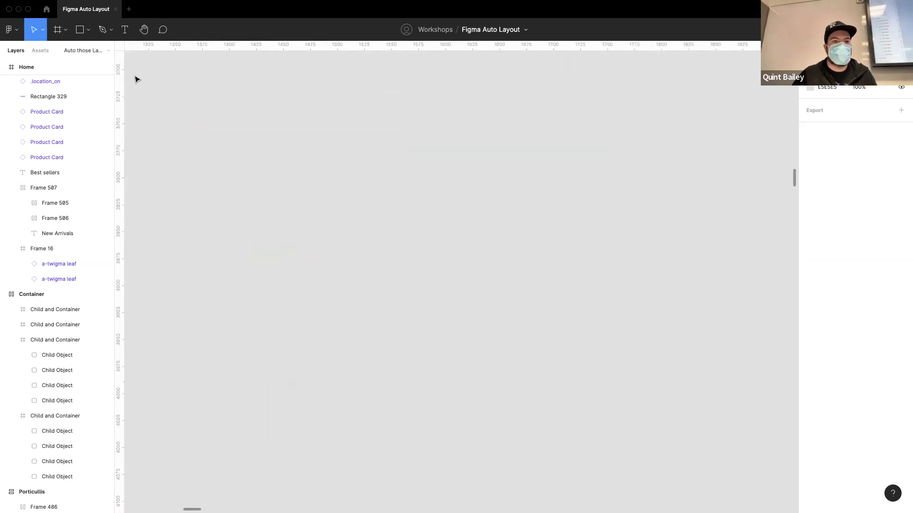
click(126, 28)
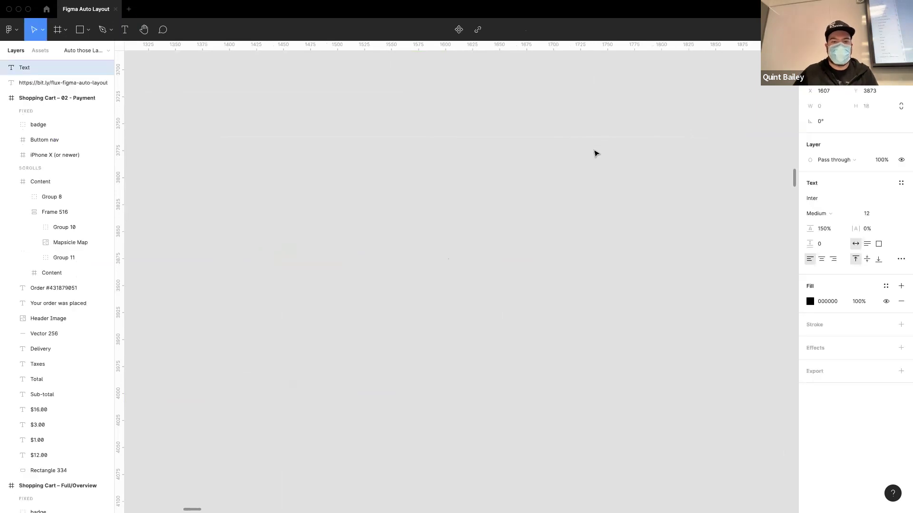
text(Shine)
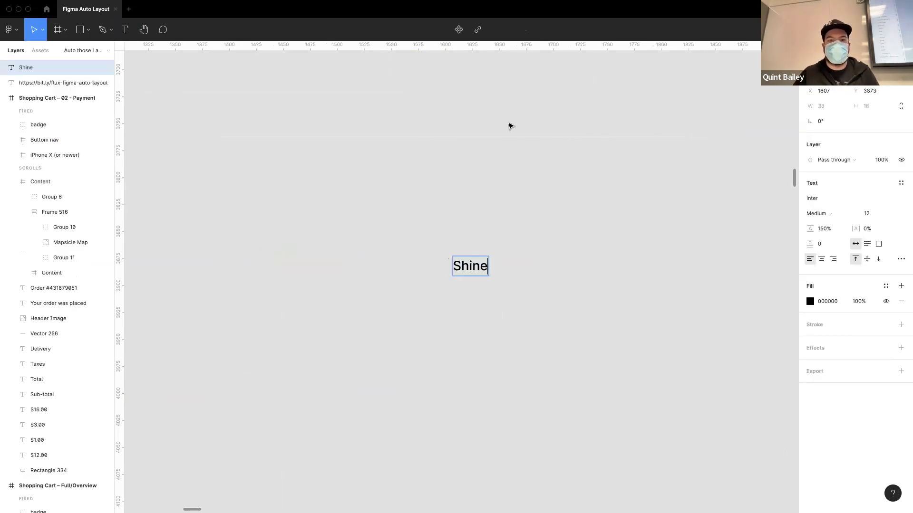
key(Escape)
Draw a star about 14 × 14 beside the start of the Shine text
ctrl+scroll(493, 292, up, 3)
scroll(466, 281, up, 3)
ctrl+scroll(475, 295, up, 5)
scroll(438, 285, right, 2)
scroll(438, 285, down, 1)
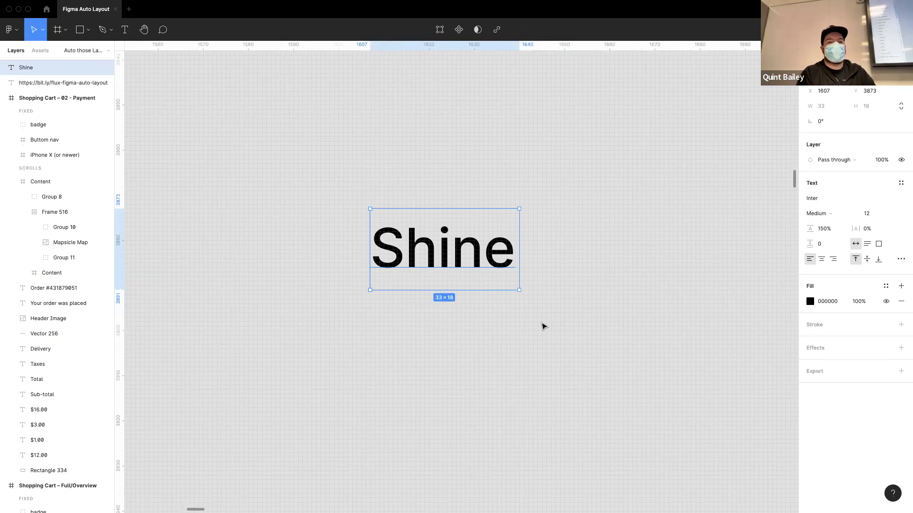
ctrl+scroll(568, 321, down, 3)
ctrl+scroll(471, 293, up, 3)
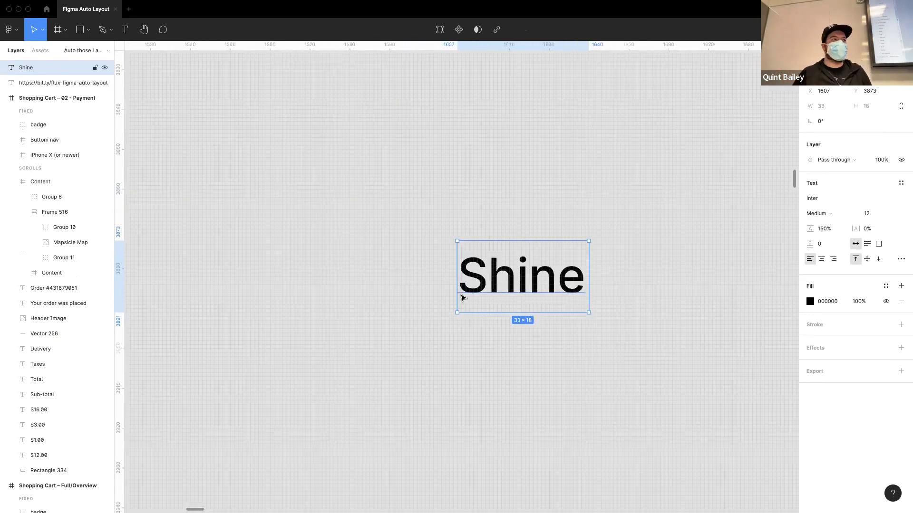
scroll(464, 298, right, 1)
scroll(464, 298, down, 1)
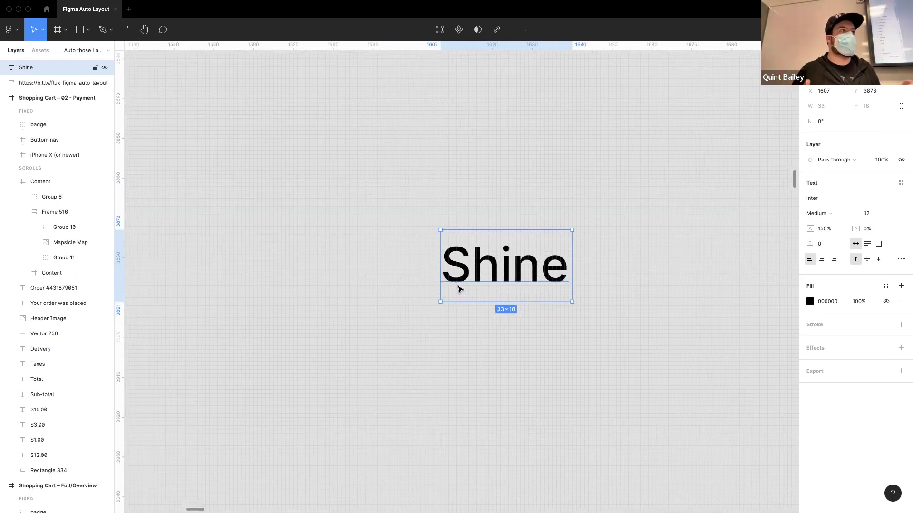
click(79, 32)
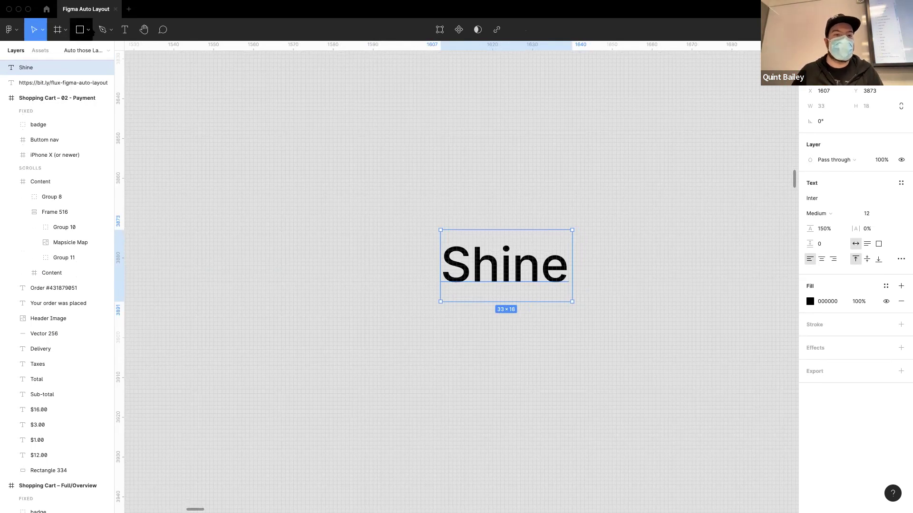
click(82, 110)
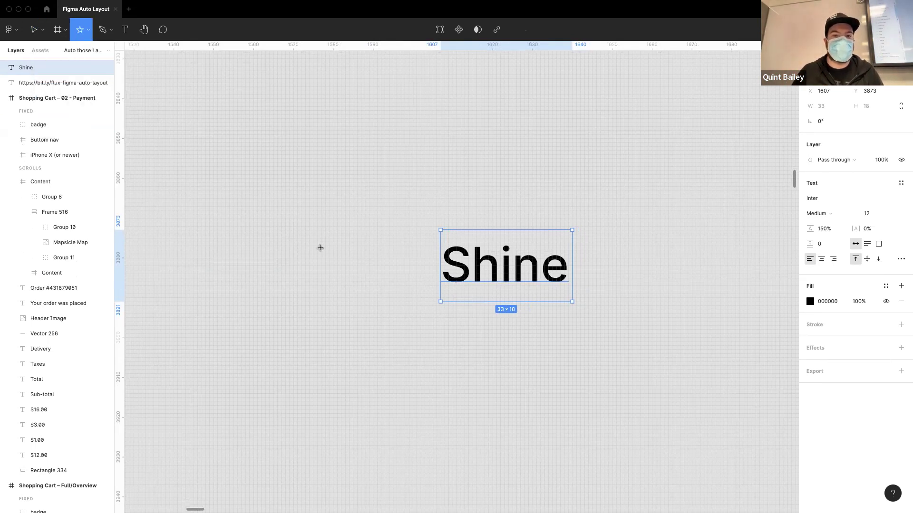
mouse_move(350, 261)
mouse_down()
mouse_move(378, 291)
mouse_move(374, 285)
mouse_move(402, 269)
mouse_up()
Change the star's fill to bright yellow FFE600
click(810, 213)
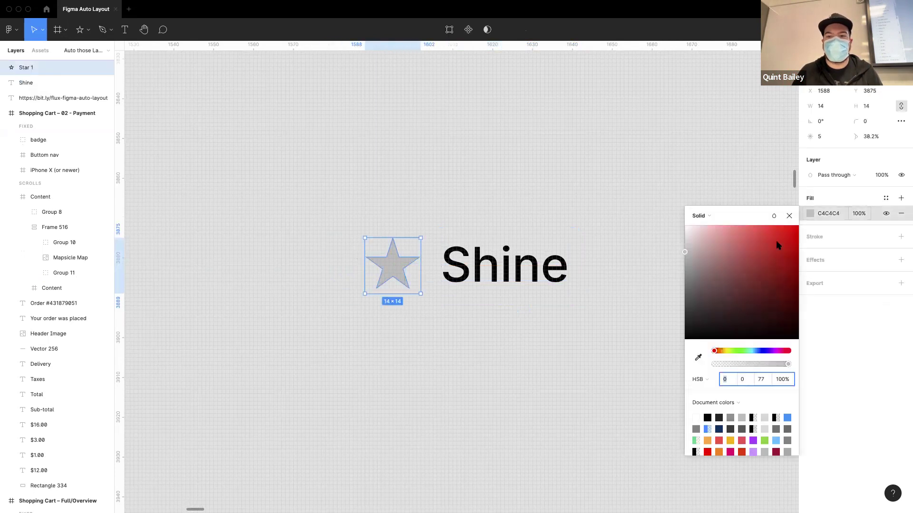
drag(717, 284, 709, 292)
click(725, 351)
click(797, 226)
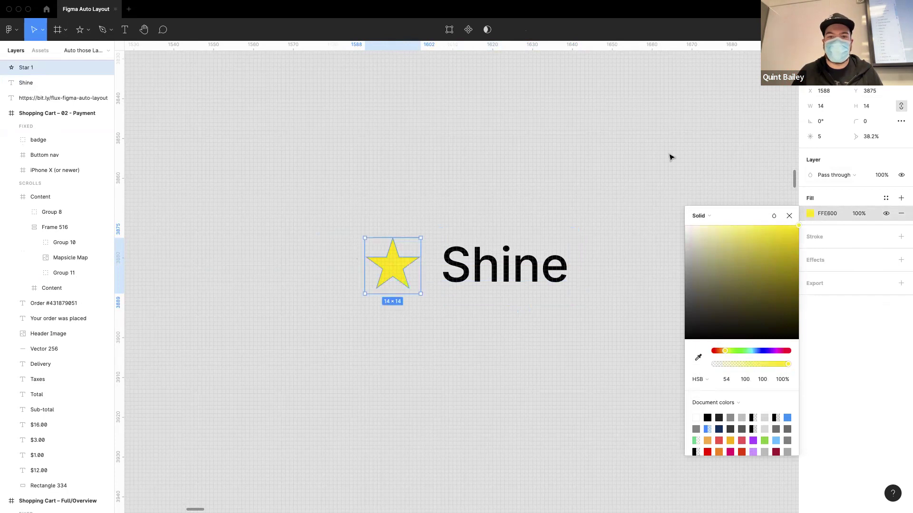
Nudge the star 1 px toward the Shine text and deselect it
click(547, 209)
click(406, 261)
key(Right)
click(440, 338)
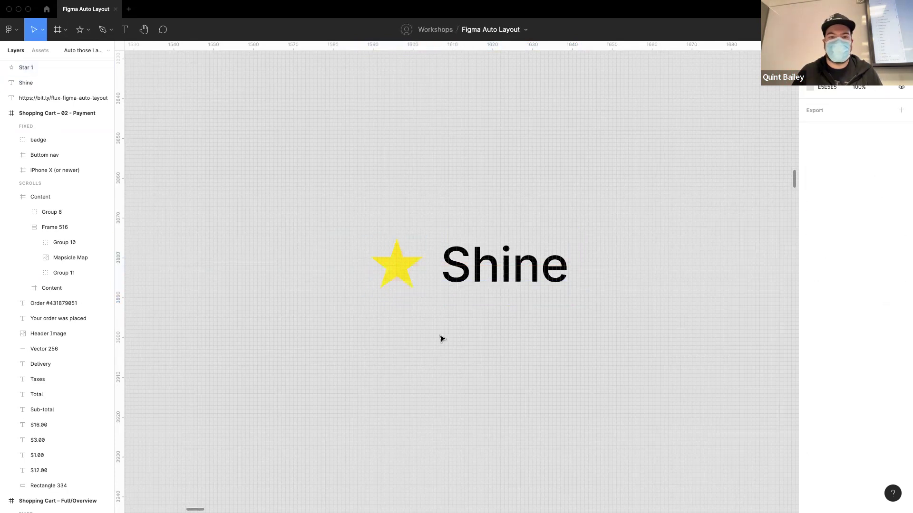
Wrap the star and the Shine text in an auto layout frame and move it slightly up and to the right
drag(291, 143, 640, 369)
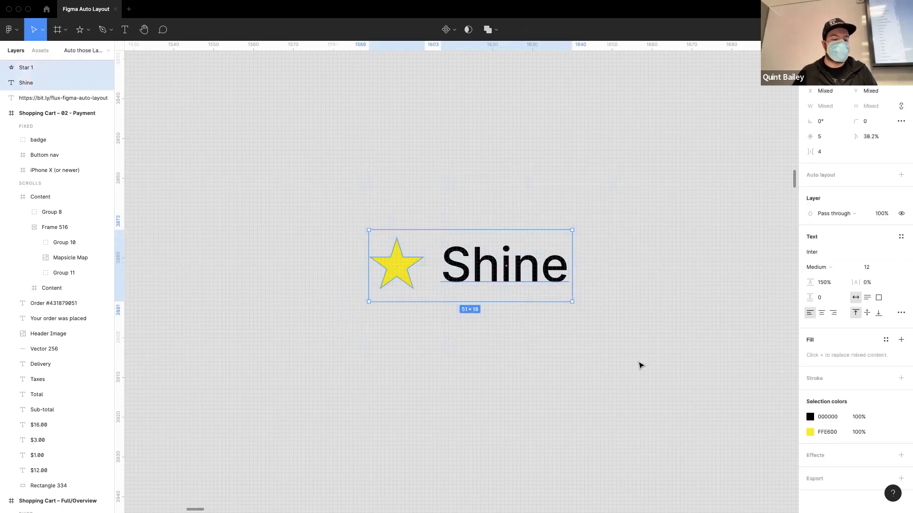
key(shift+a)
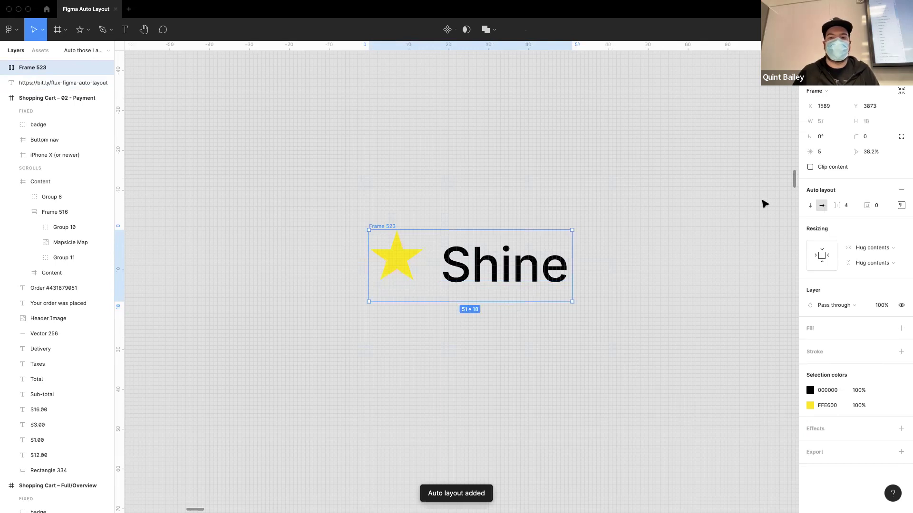
drag(377, 234, 397, 202)
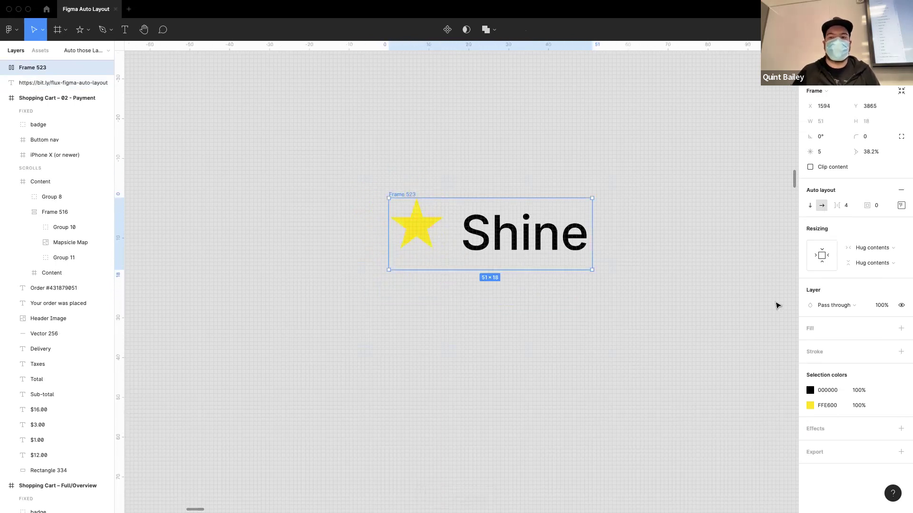
Set the auto layout frame's alignment to left and vertically centered
click(902, 206)
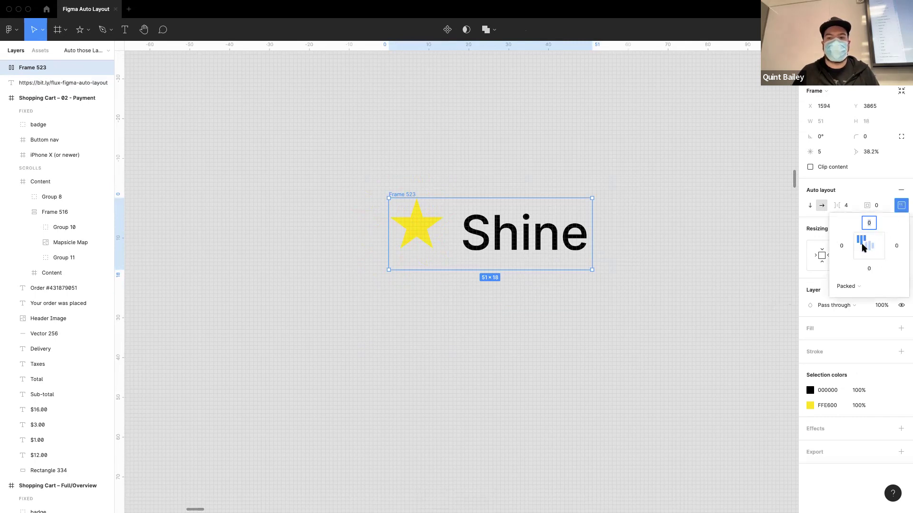
click(864, 247)
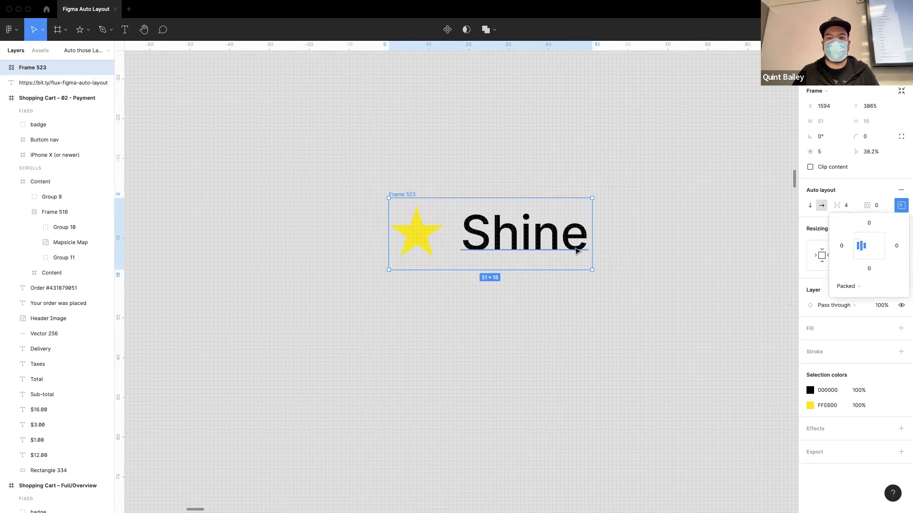
click(901, 206)
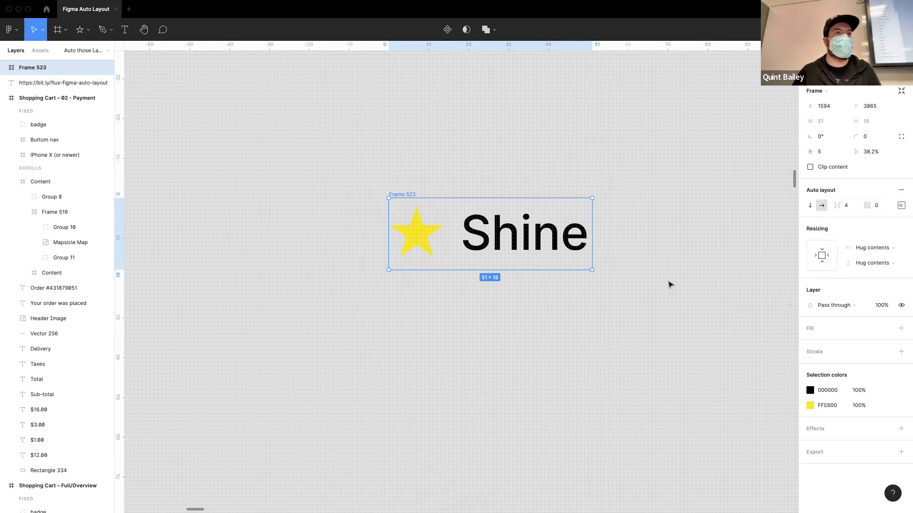
Add a solid fill to the auto layout frame around the star and Shine text, and set it to pale yellow FFFBD3
click(901, 329)
click(810, 342)
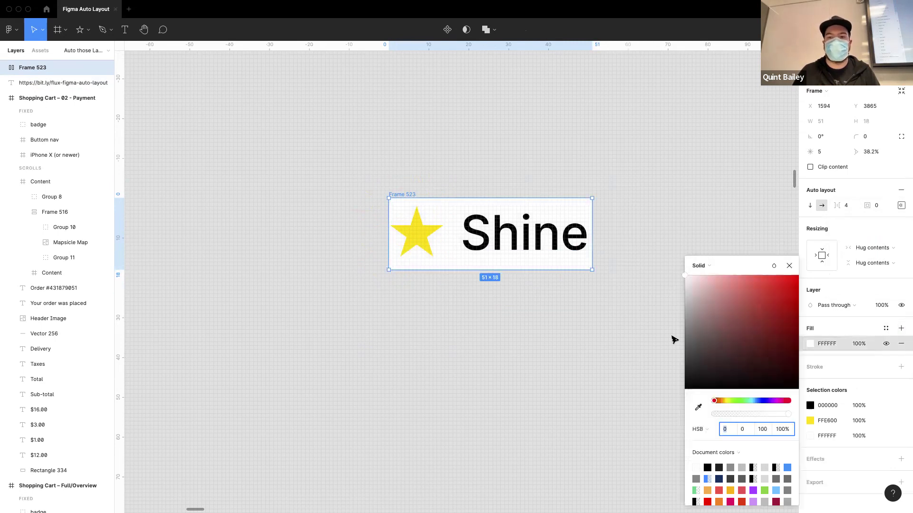
click(729, 401)
click(749, 276)
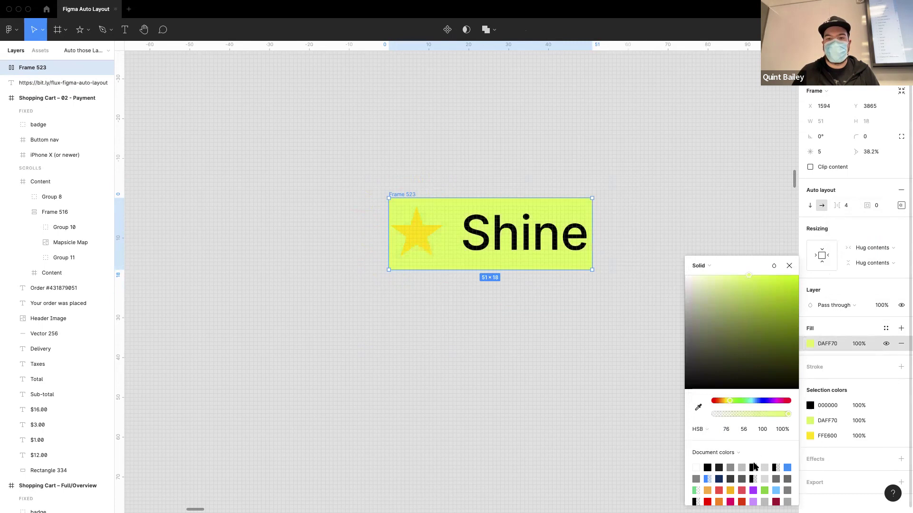
drag(732, 403, 724, 401)
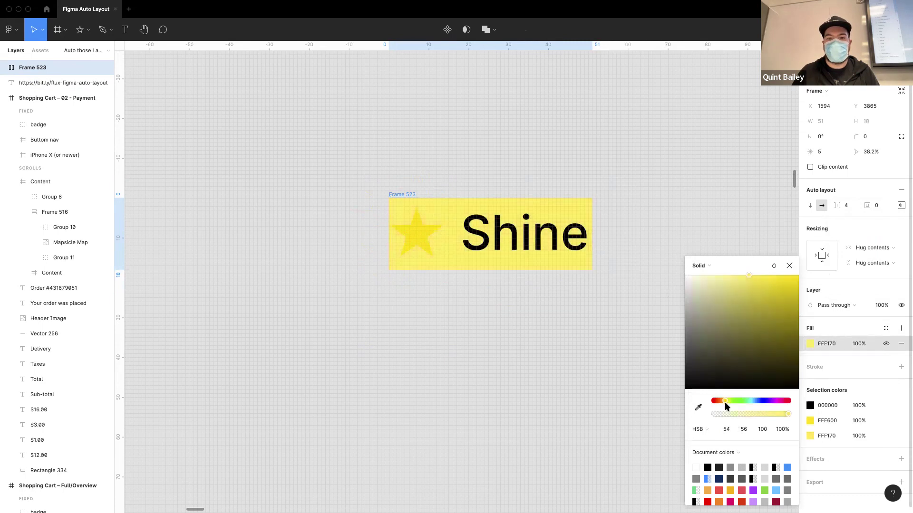
drag(744, 294, 704, 276)
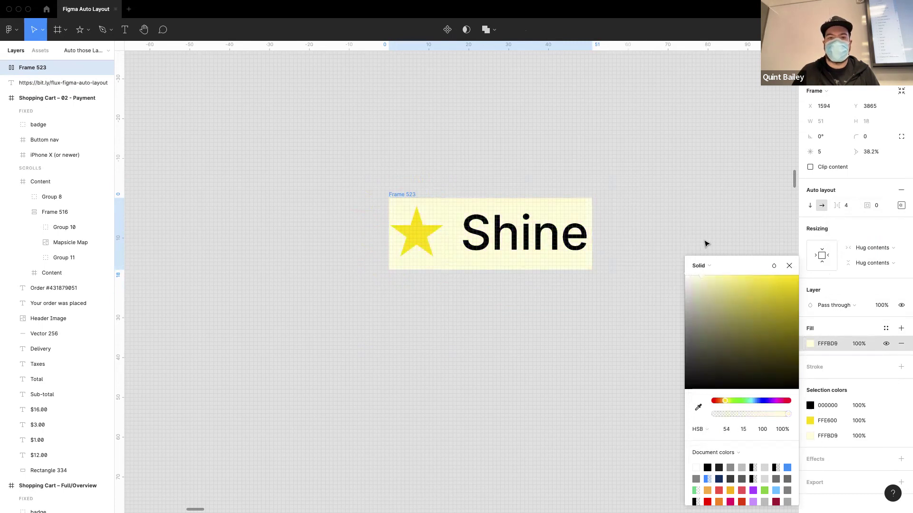
click(571, 346)
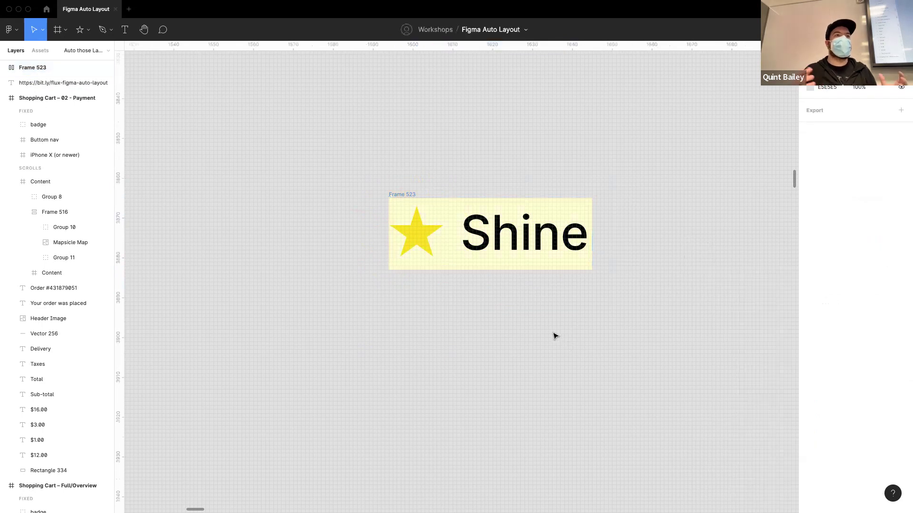
Set the Shine button frame's padding to 5 and its corner radius to 8
click(409, 195)
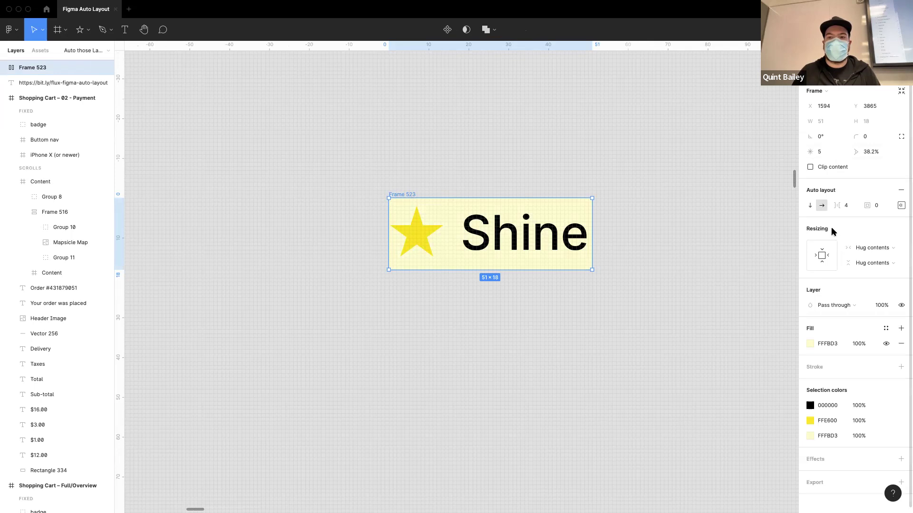
drag(866, 205, 872, 206)
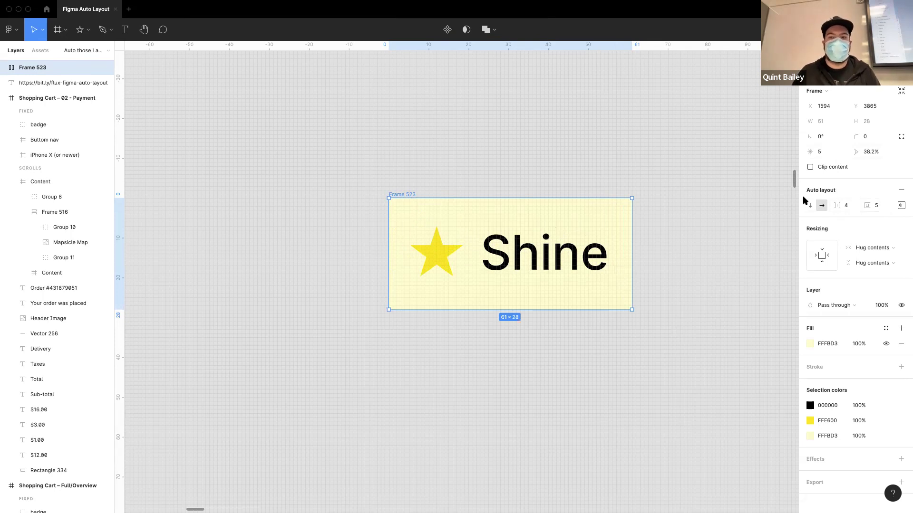
drag(856, 137, 16, 126)
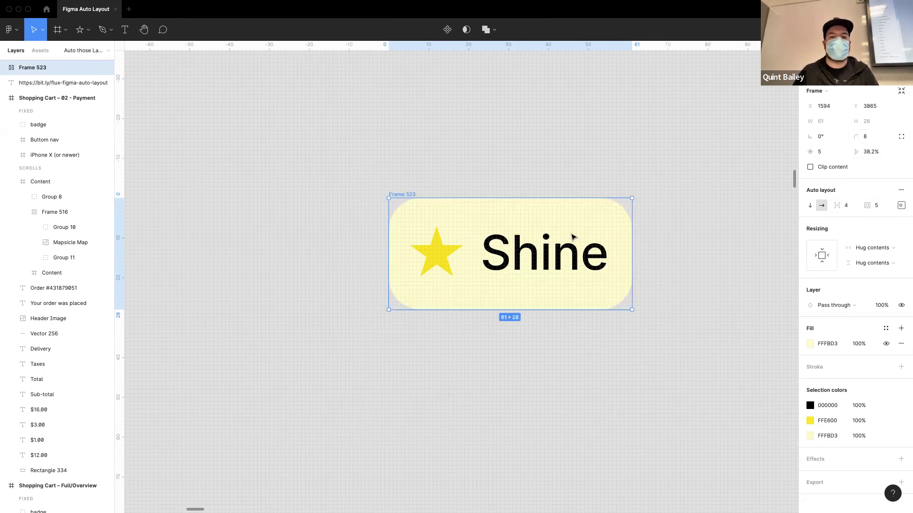
Set the Shine button's left and right padding to 10 and the spacing between its items to 5
click(899, 205)
click(843, 249)
text(10)
key(Tab)
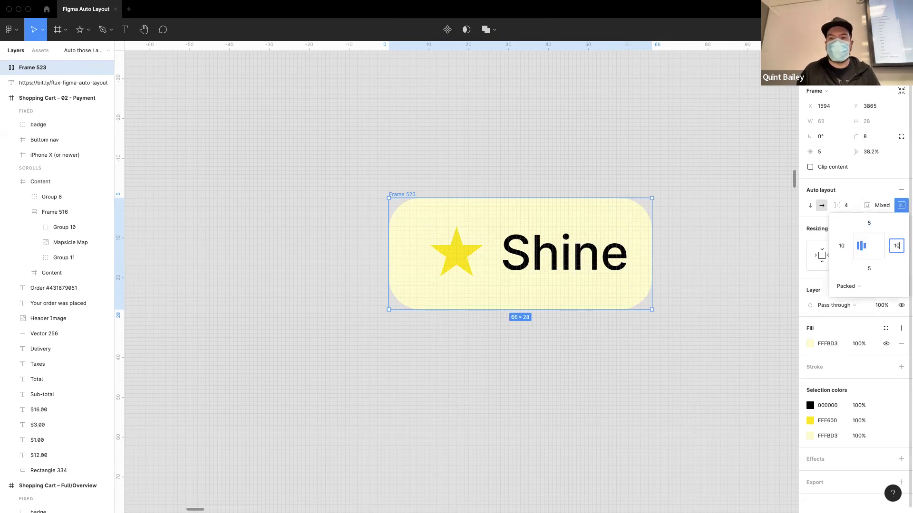
text(10)
key(Return)
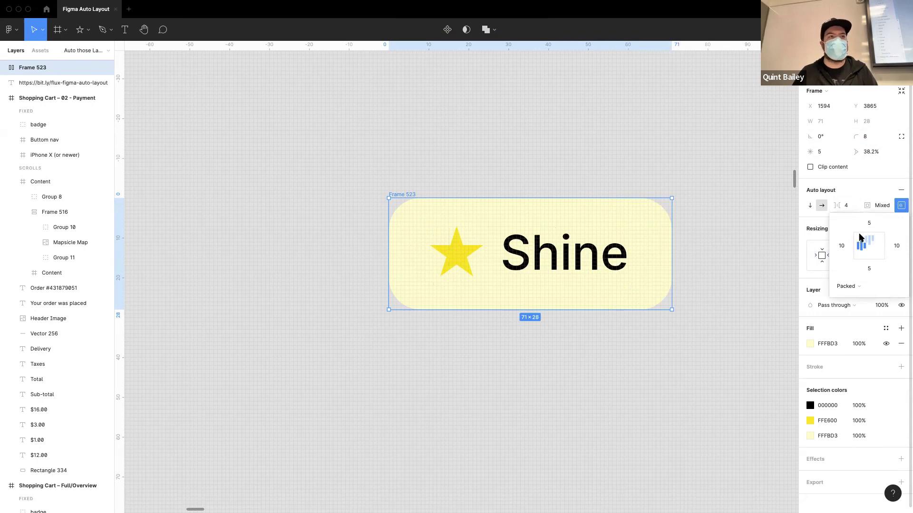
click(901, 206)
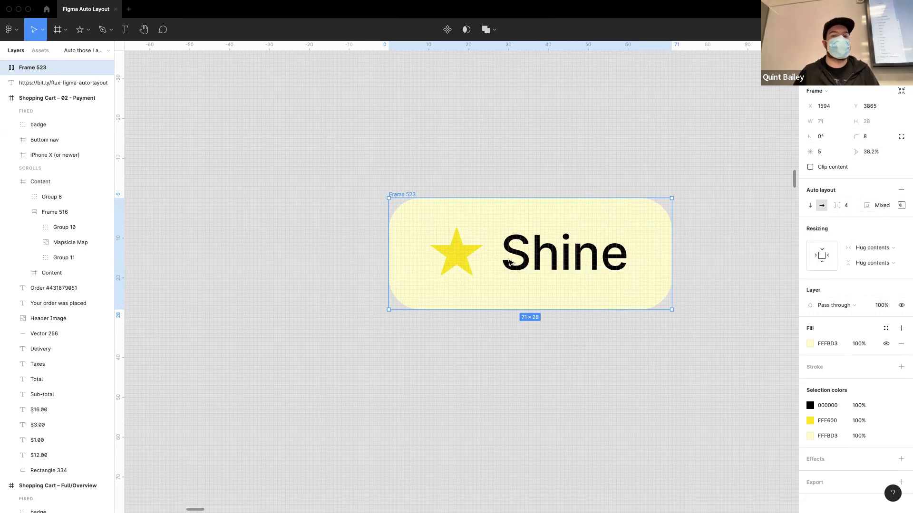
mouse_move(837, 205)
mouse_down()
mouse_move(856, 204)
mouse_move(841, 205)
mouse_up()
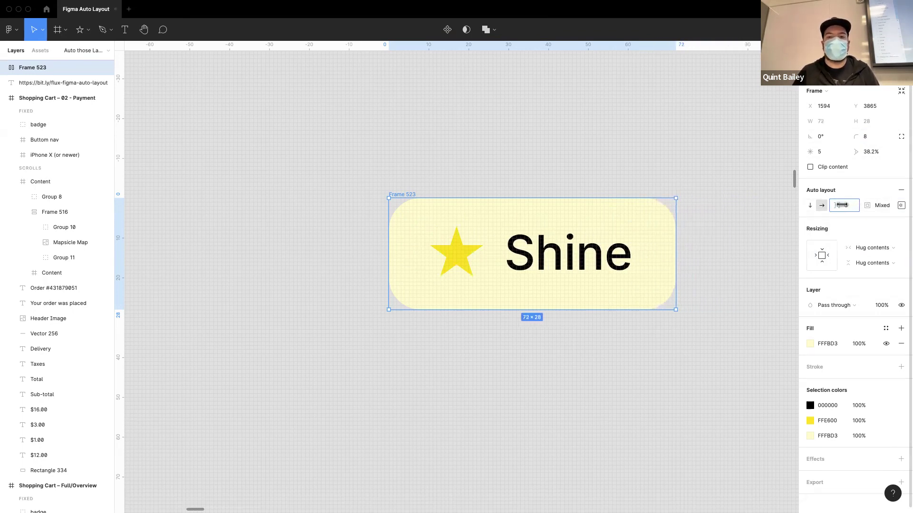
click(739, 306)
Set the Shine button's left padding to 5 and deselect it
click(412, 195)
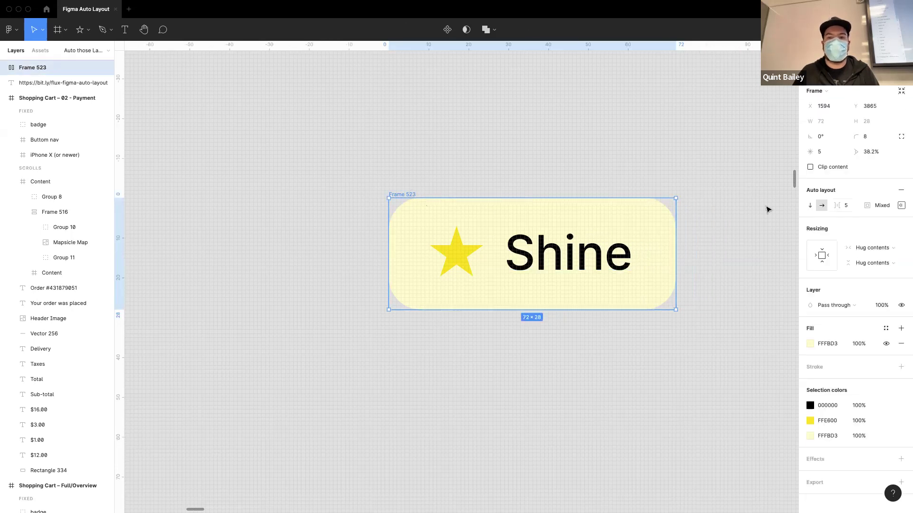
click(901, 206)
click(844, 247)
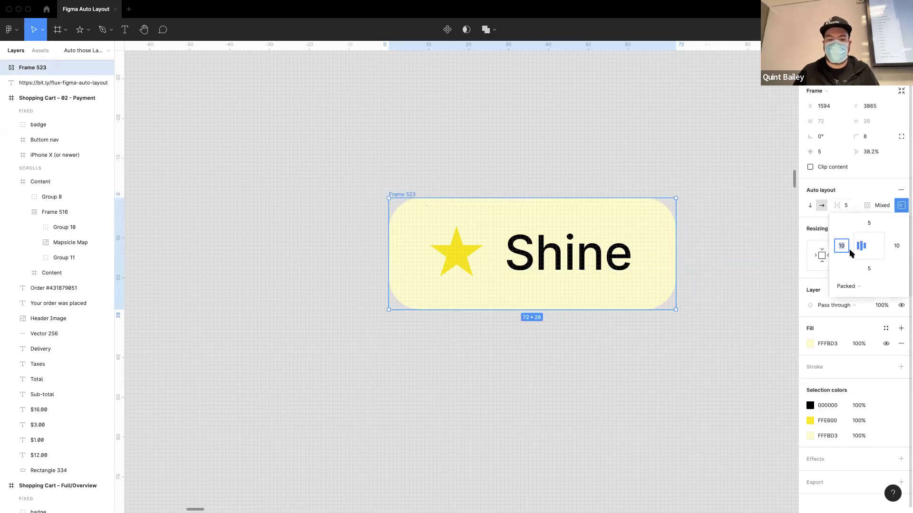
text(5)
key(Return)
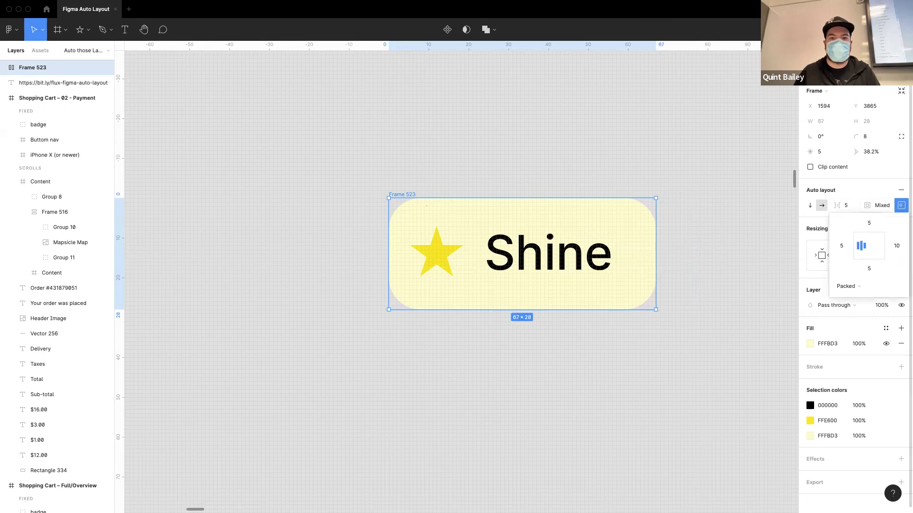
click(677, 307)
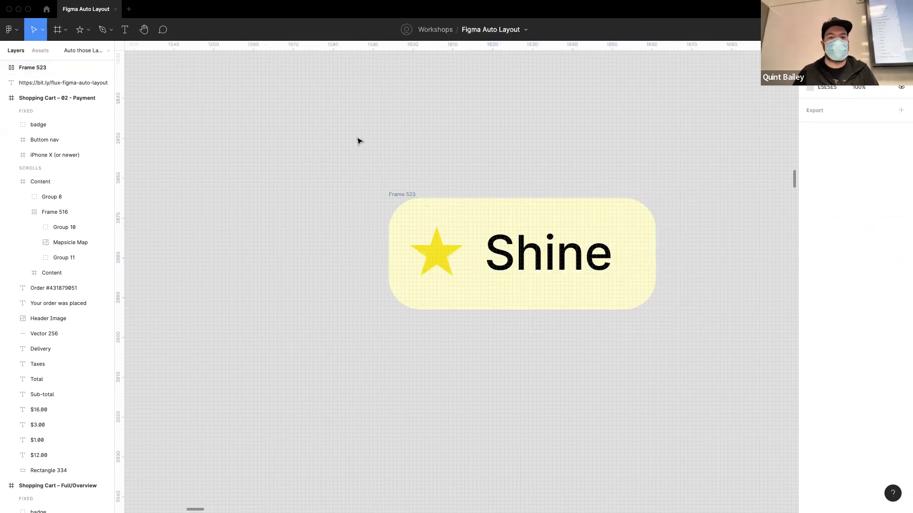
Extend the button's label to read "Shine Forever" and deselect it
double_click(535, 267)
key(Left)
key(Right)
key(Right)
key(Right)
key(Right)
key(Right)
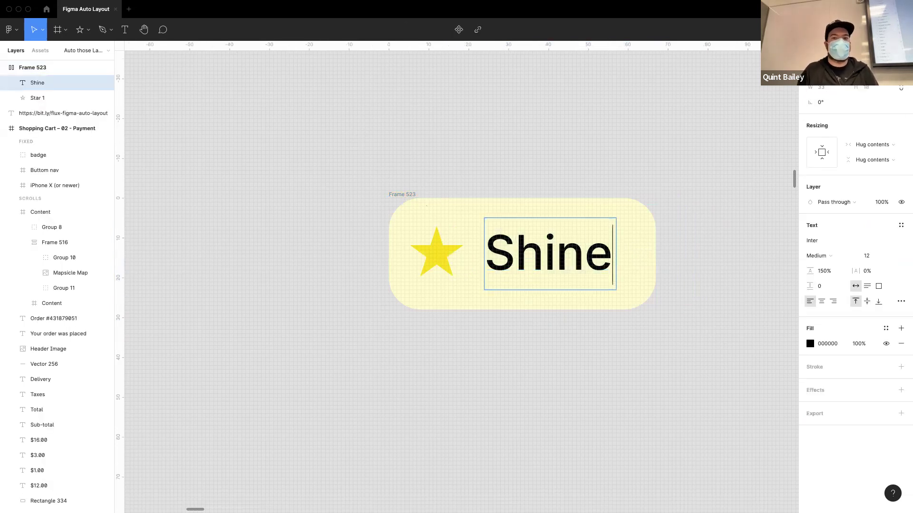
text(Forever)
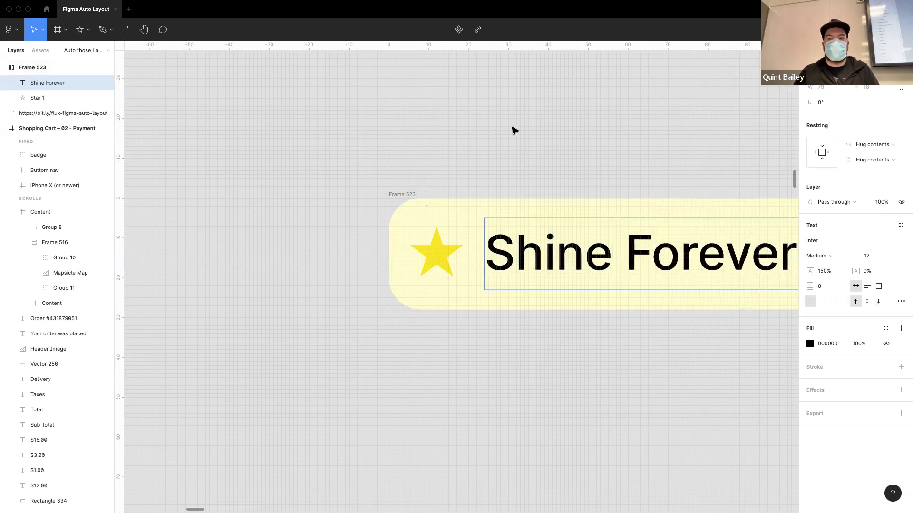
key(Escape)
scroll(491, 206, right, 3)
click(486, 184)
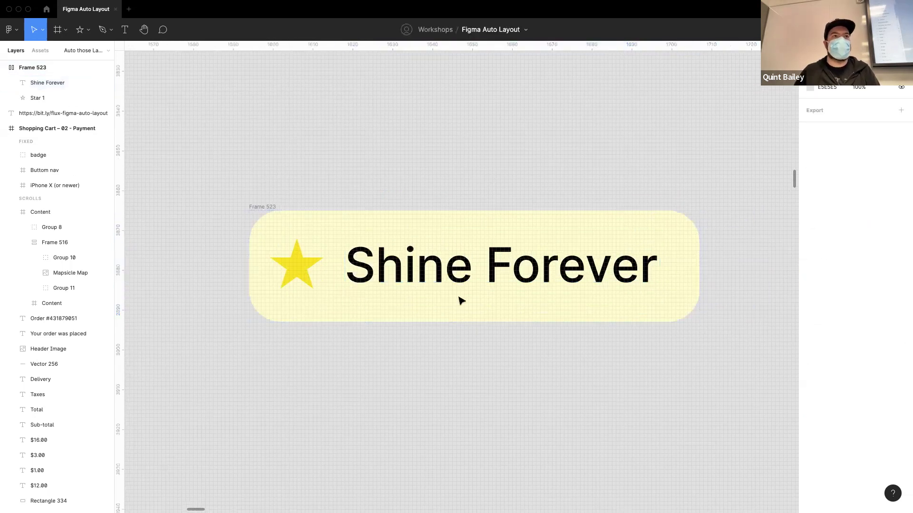
Try a vertical direction on the rainbow row of Frame 508 in the Automatic Spacing section, and restore its horizontal direction
scroll(458, 300, left, 2)
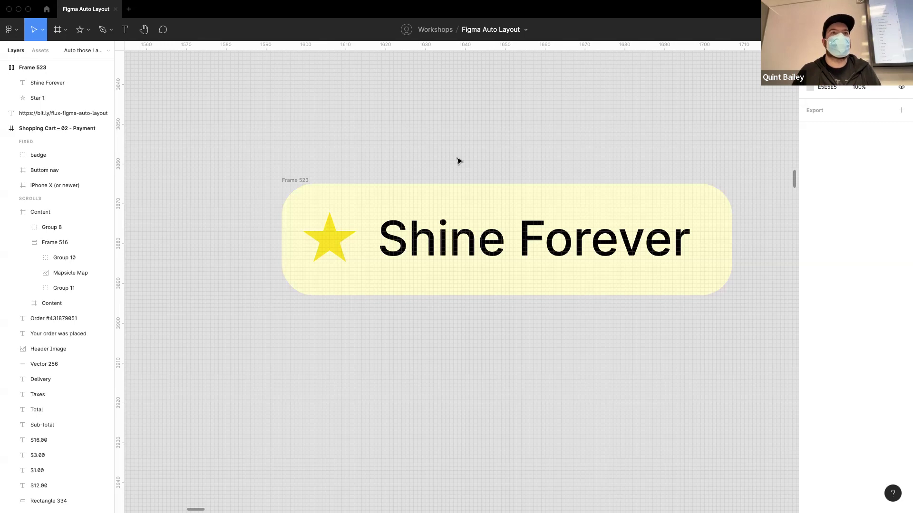
scroll(438, 219, down, 10)
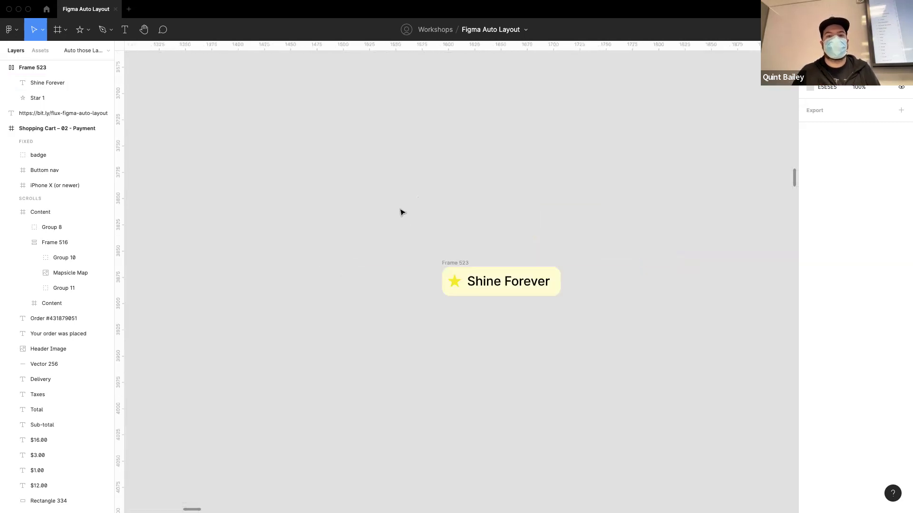
scroll(365, 195, up, 5)
scroll(406, 230, down, 8)
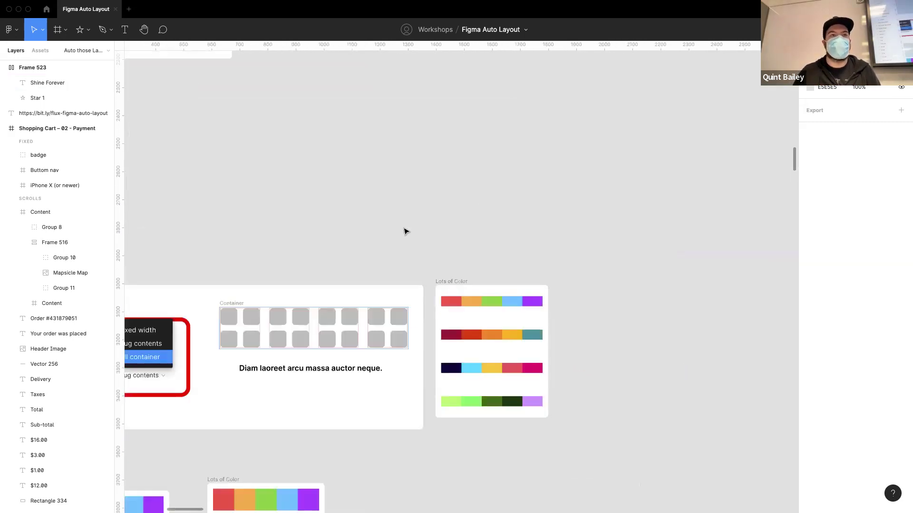
scroll(404, 214, up, 4)
scroll(406, 257, down, 4)
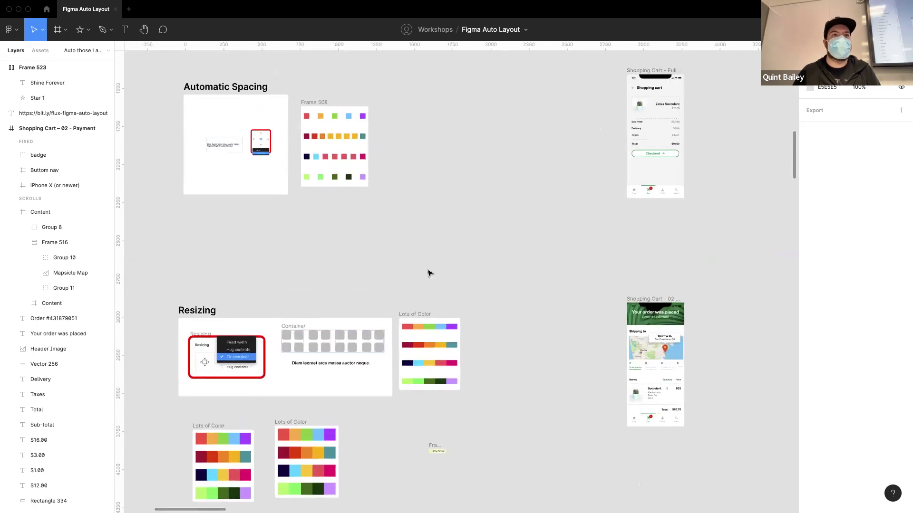
scroll(428, 271, up, 10)
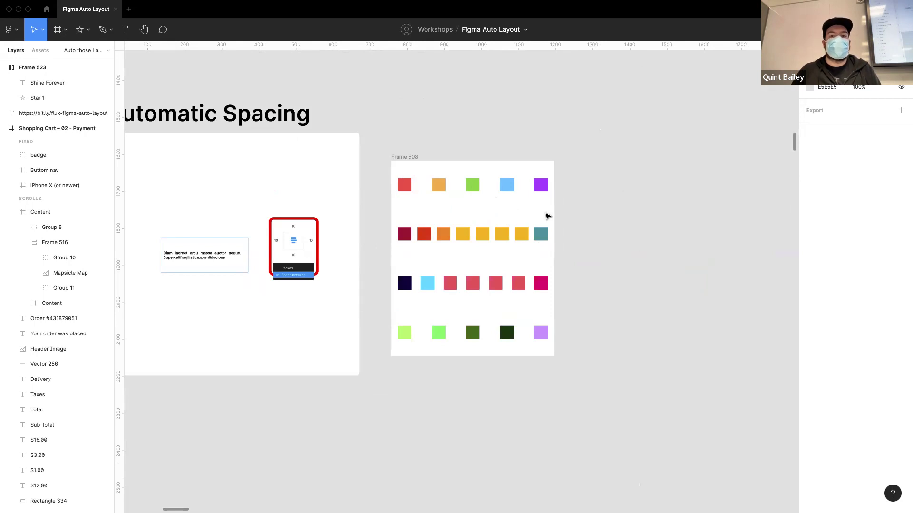
click(486, 197)
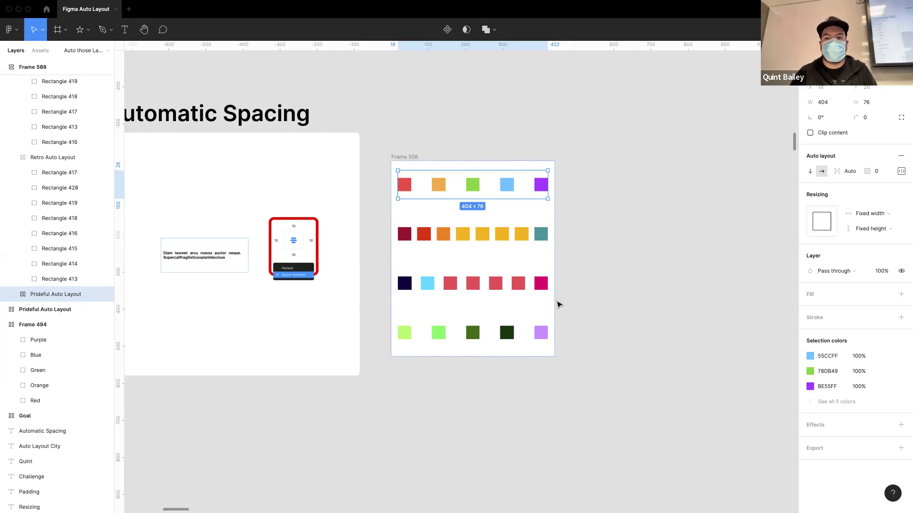
click(809, 171)
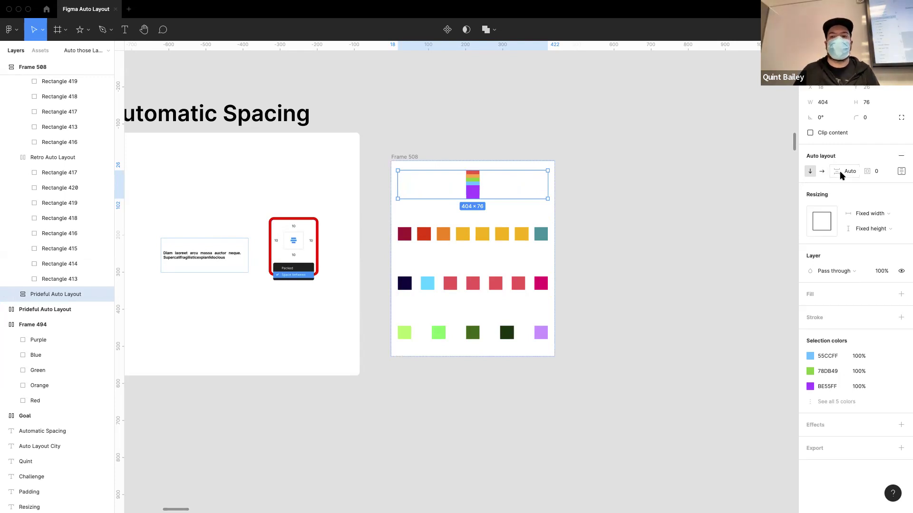
click(821, 171)
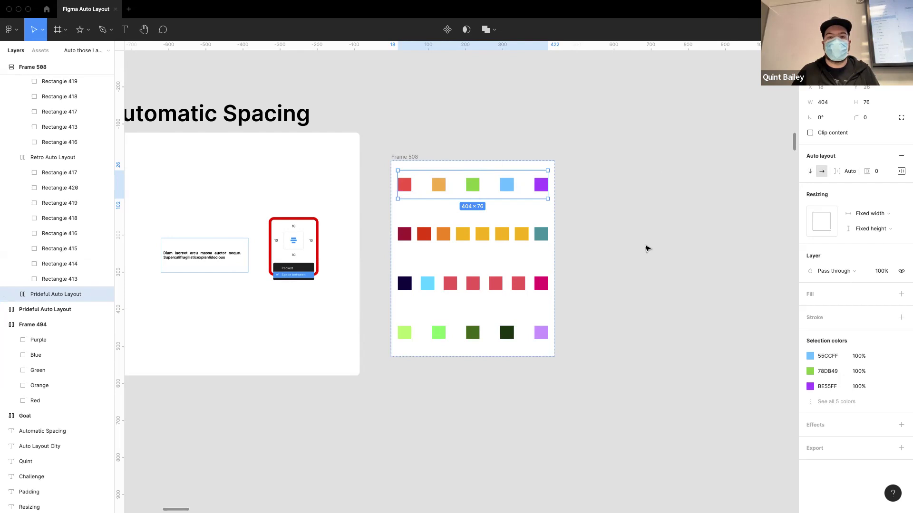
click(623, 250)
Duplicate the light blue square from the top row of Frame 508 and place the copy on the canvas outside the frame
scroll(653, 236, left, 2)
scroll(653, 237, down, 1)
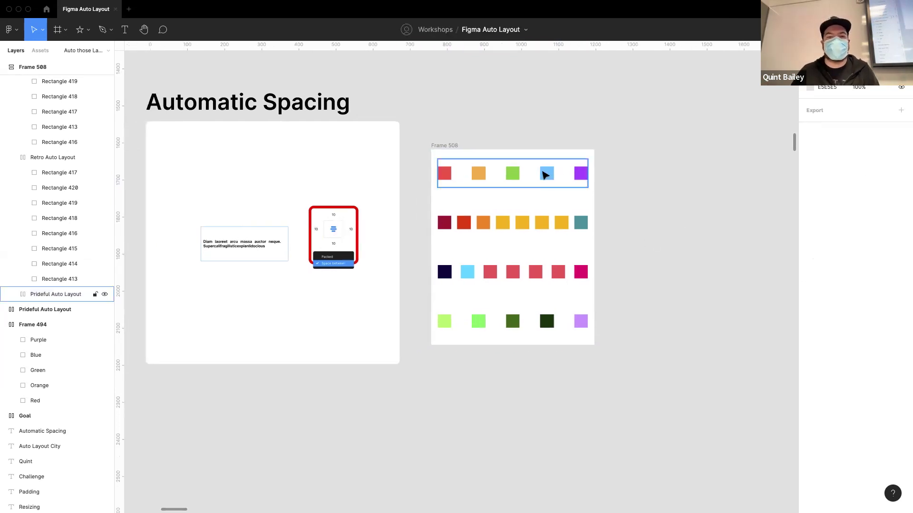
click(546, 173)
drag(543, 171, 677, 199)
Try dropping the loose blue square into Frame 508 just below the rainbow row, and undo the drop
ctrl+scroll(677, 199, up, 5)
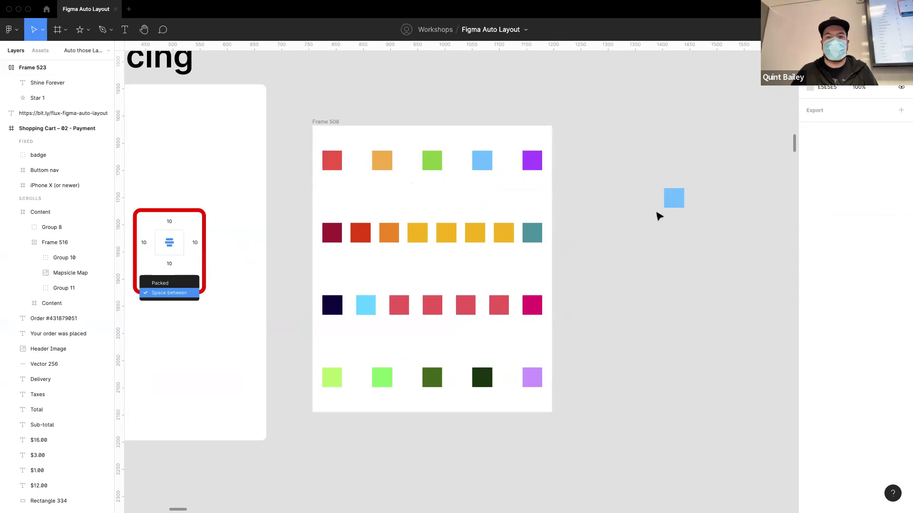
mouse_move(670, 200)
mouse_down()
mouse_move(406, 184)
mouse_move(413, 181)
mouse_up()
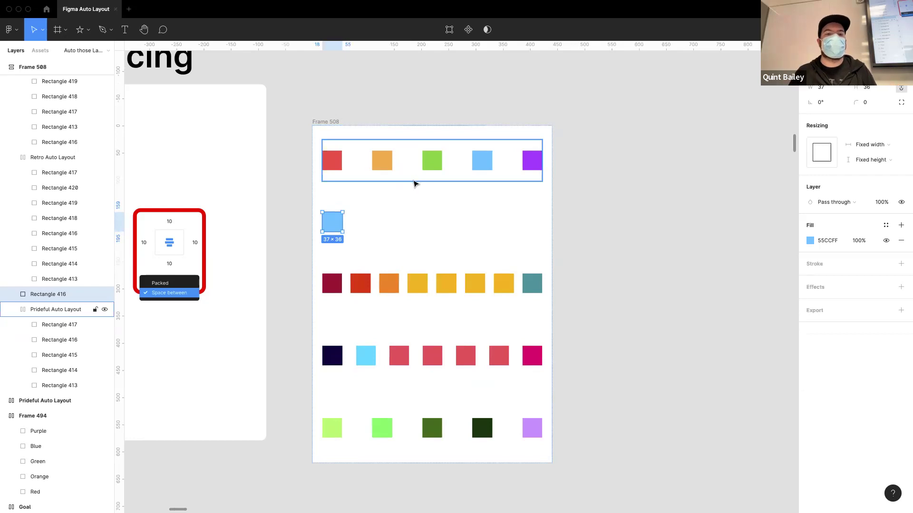
key(ctrl+z)
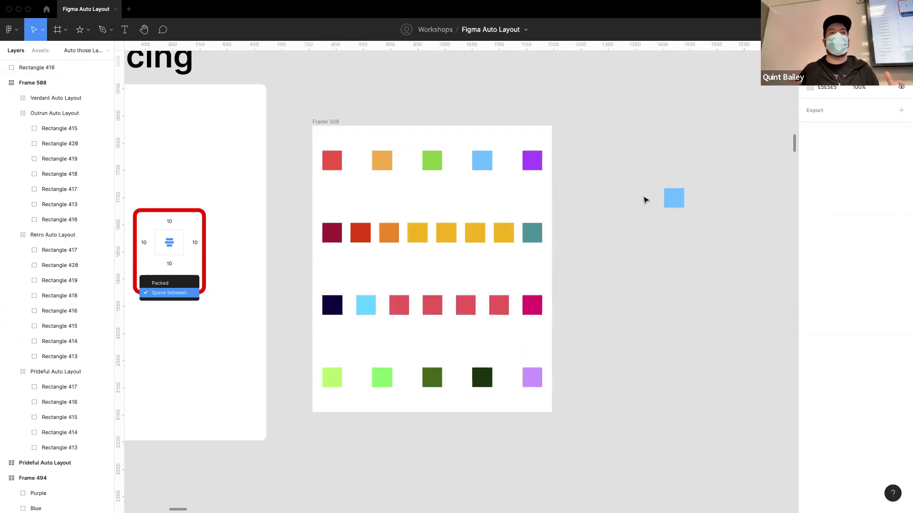
Overlay the loose blue square on Frame 508 below the rainbow row without nesting it, and undo a trial move of the frame
drag(675, 197, 412, 183)
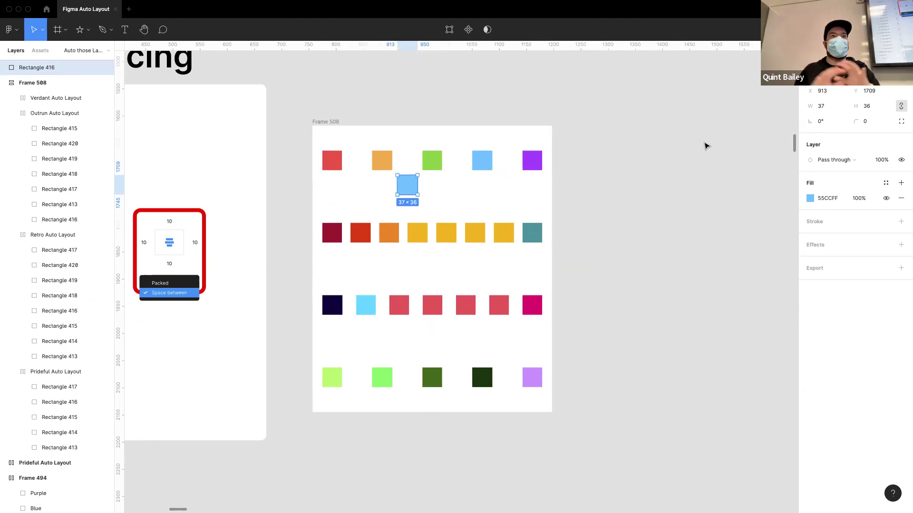
drag(316, 123, 617, 151)
key(super+z)
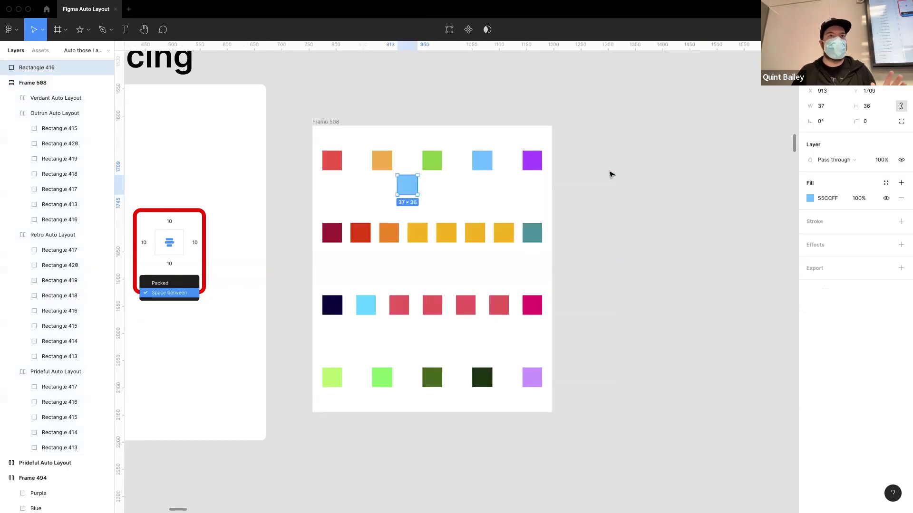
click(609, 173)
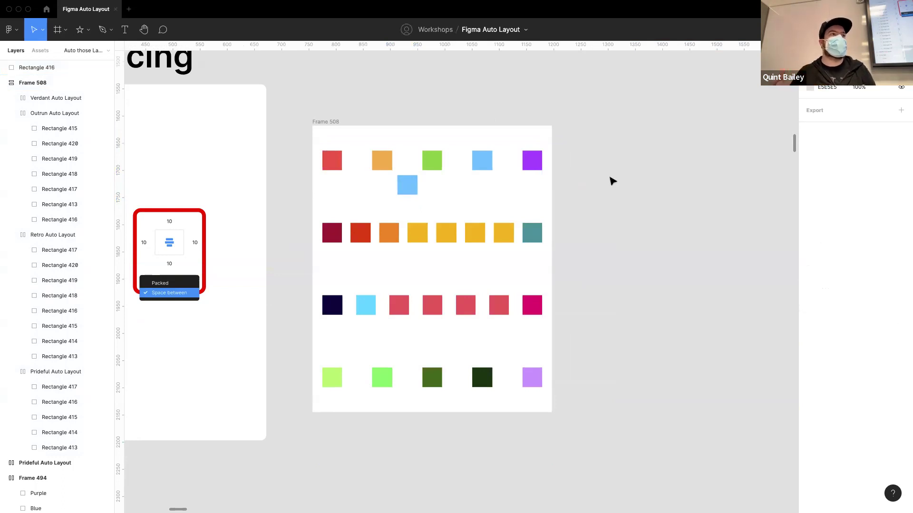
Move the overlaid blue square out onto the empty canvas to the right of Frame 508 and deselect it
mouse_move(407, 185)
mouse_down()
mouse_move(685, 193)
mouse_move(434, 175)
mouse_move(407, 159)
mouse_move(485, 179)
mouse_move(426, 167)
mouse_move(349, 170)
mouse_move(389, 189)
mouse_move(425, 189)
mouse_move(441, 170)
mouse_move(505, 204)
mouse_move(451, 169)
mouse_move(606, 209)
mouse_move(610, 199)
mouse_move(609, 190)
mouse_move(488, 170)
mouse_move(410, 167)
mouse_move(405, 187)
mouse_move(378, 171)
mouse_move(485, 164)
mouse_move(632, 177)
mouse_move(619, 188)
mouse_up()
click(637, 241)
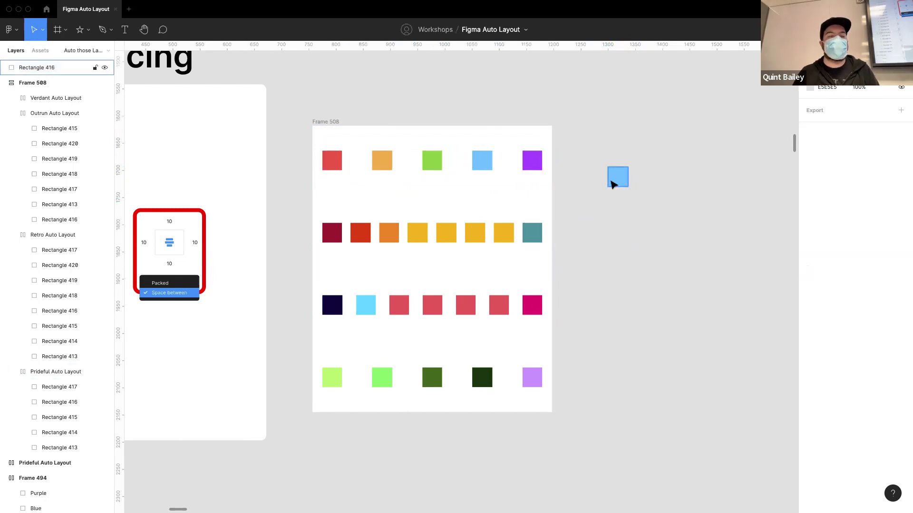
Move the loose blue square slightly closer to Frame 508 on the empty canvas and deselect it
drag(616, 178, 602, 180)
click(663, 172)
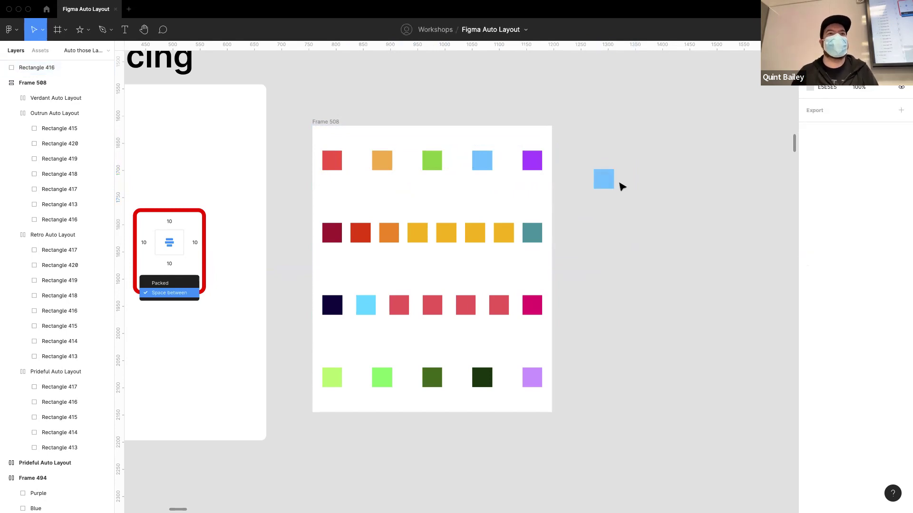
scroll(572, 406, left, 2)
scroll(571, 407, down, 1)
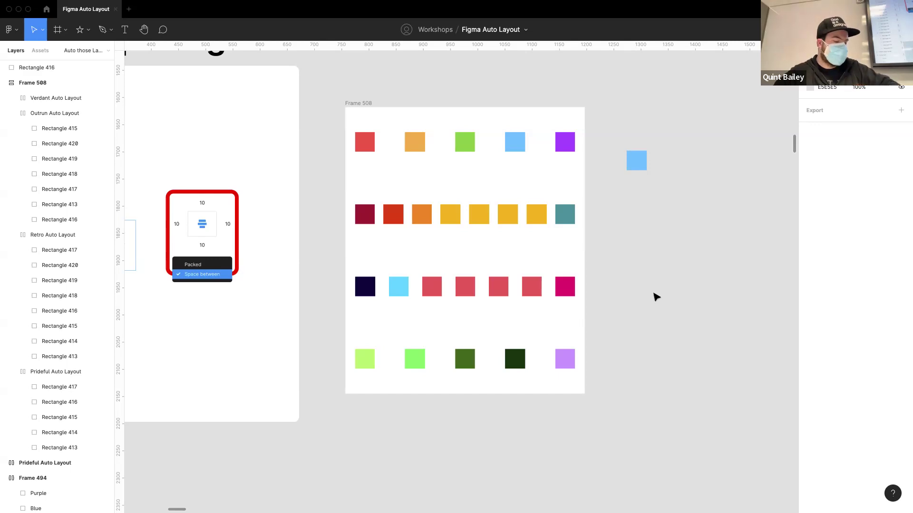
scroll(408, 230, down, 5)
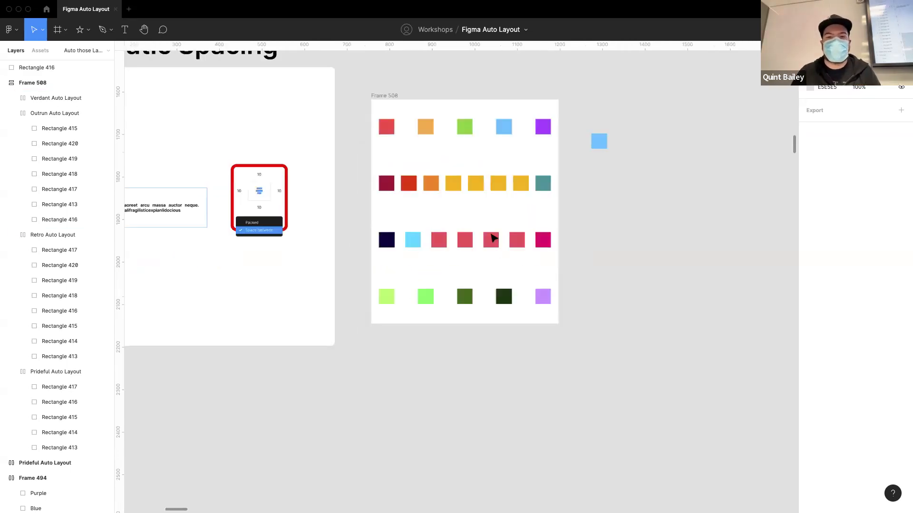
scroll(449, 283, down, 15)
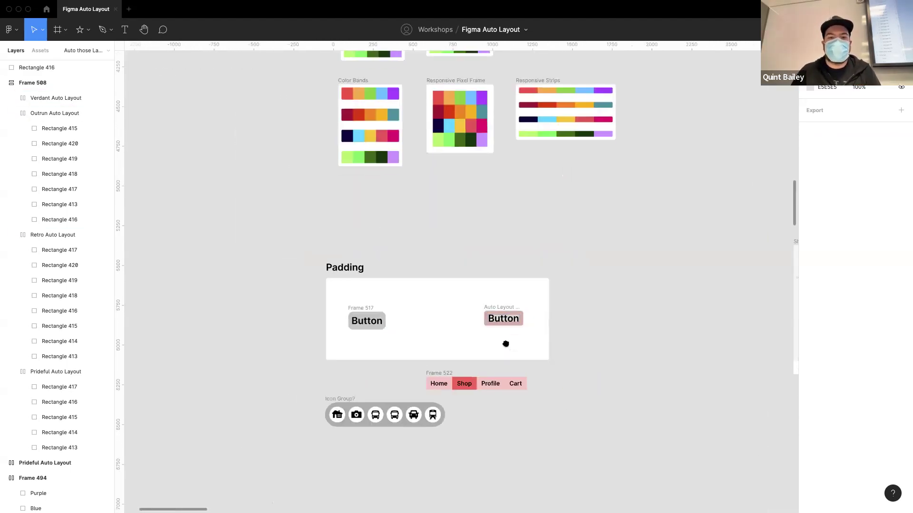
scroll(506, 342, up, 3)
scroll(423, 291, up, 2)
scroll(461, 247, down, 8)
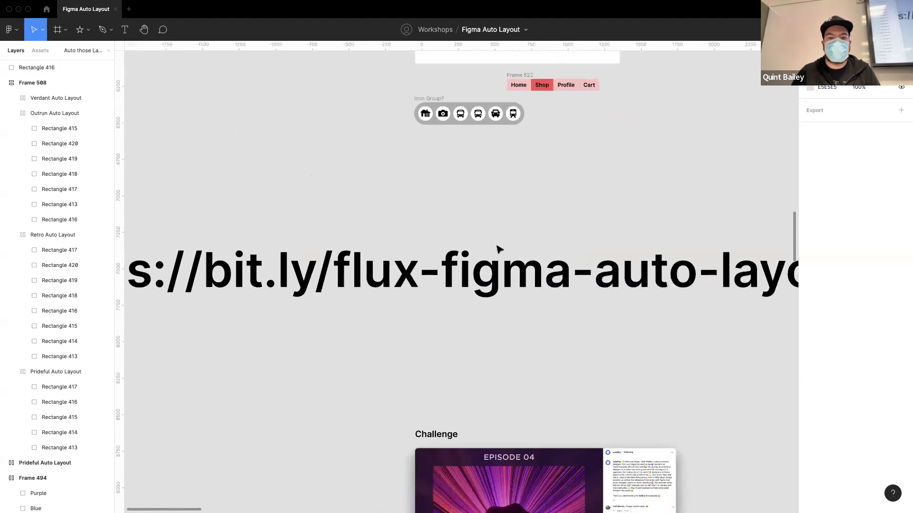
scroll(499, 277, down, 1)
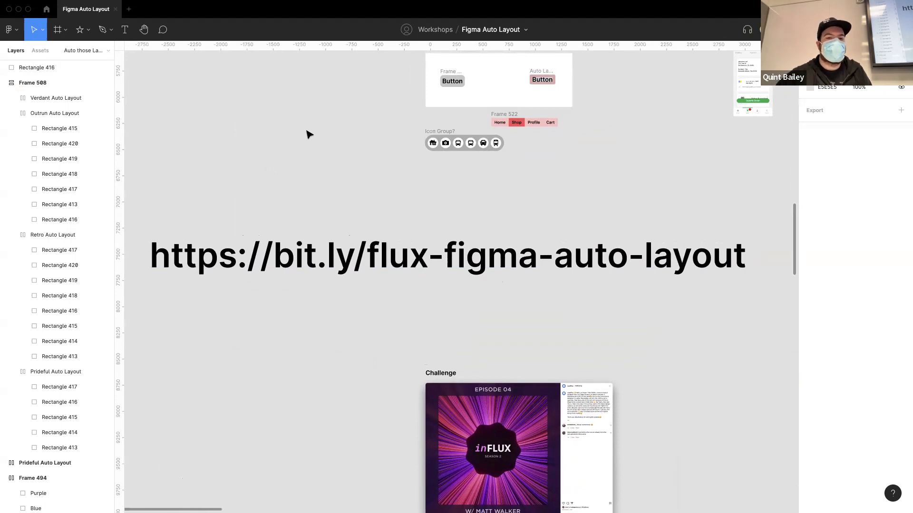
double_click(301, 264)
key(super+c)
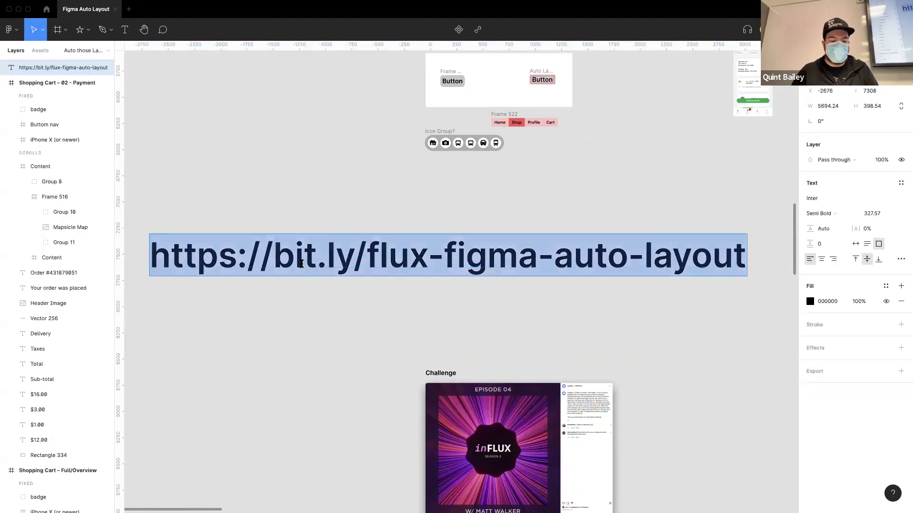
key(Escape)
key(ctrl+slash)
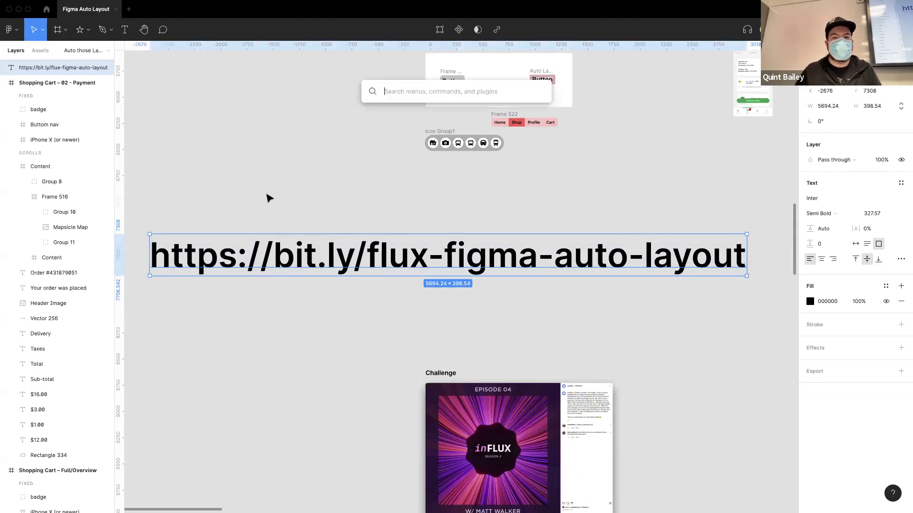
key(Escape)
scroll(286, 214, left, 2)
key(Escape)
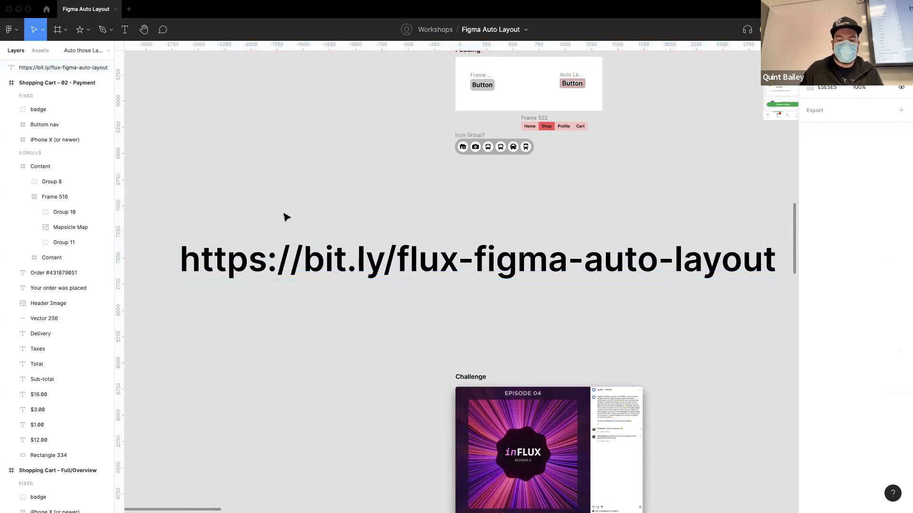
key(ctrl+slash)
text(qqr)
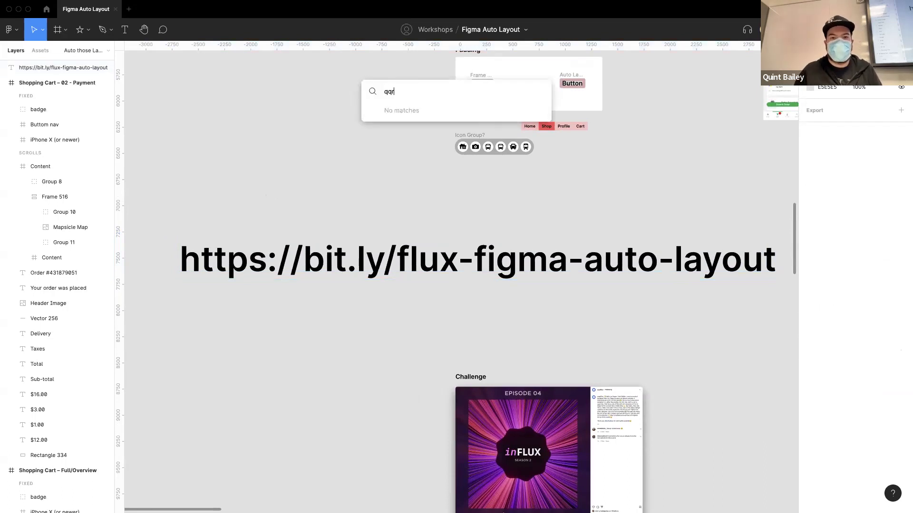
key(BackSpace)
key(BackSpace)
text(r)
key(Escape)
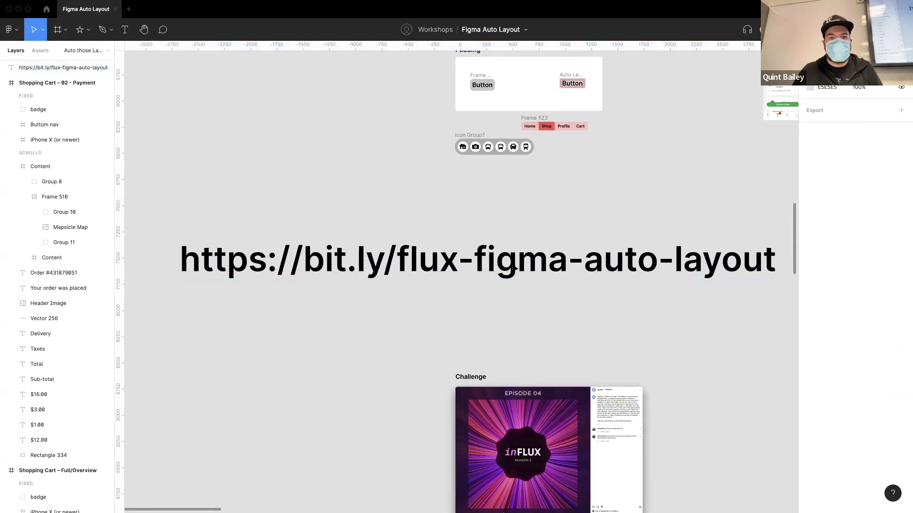
key(super+v)
Reposition the QR Code Generator window clear of most of the link text, and close it without placing the code
drag(454, 163, 295, 285)
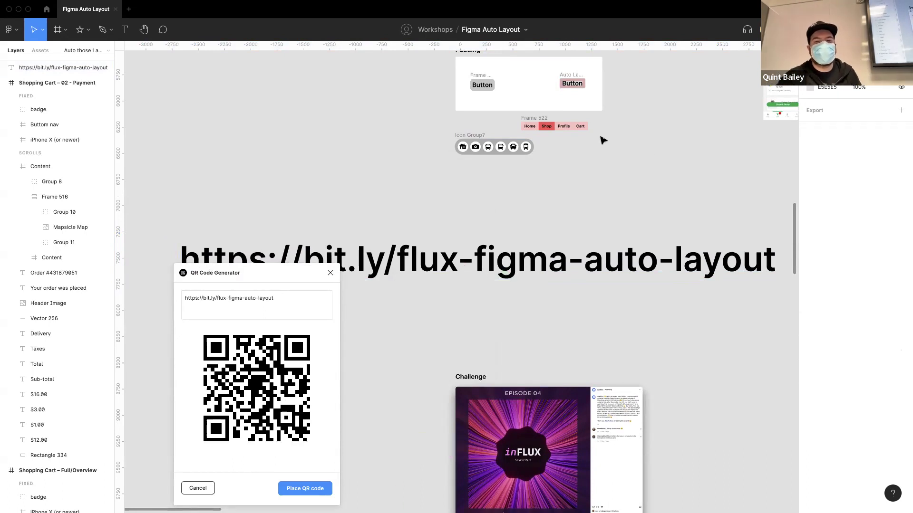
drag(278, 270, 284, 270)
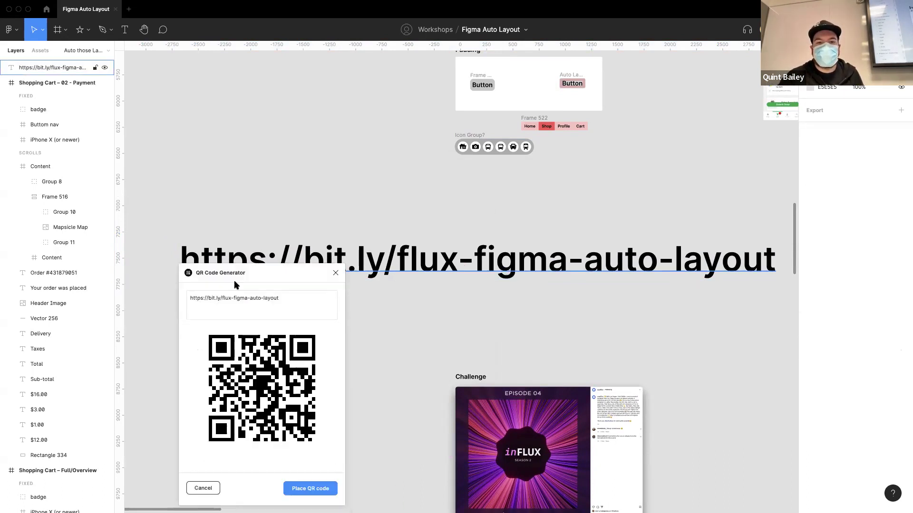
drag(677, 190, 797, 283)
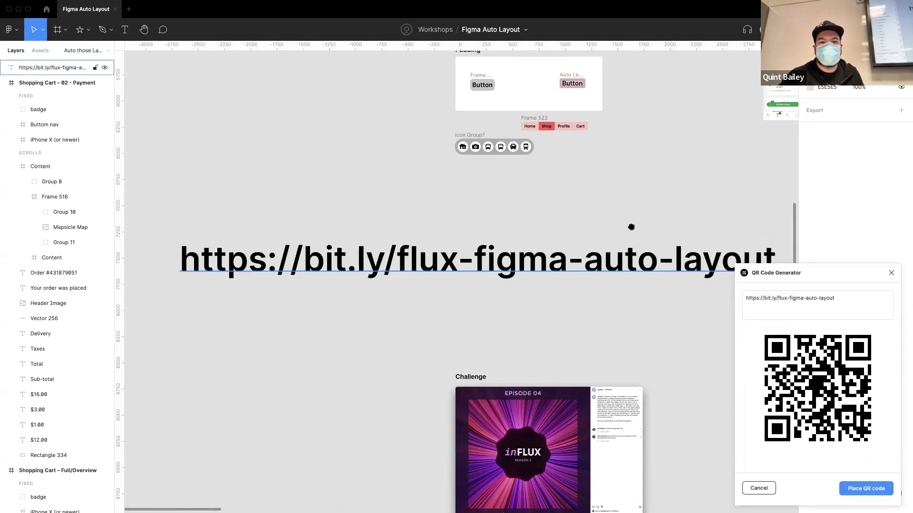
scroll(645, 217, down, 2)
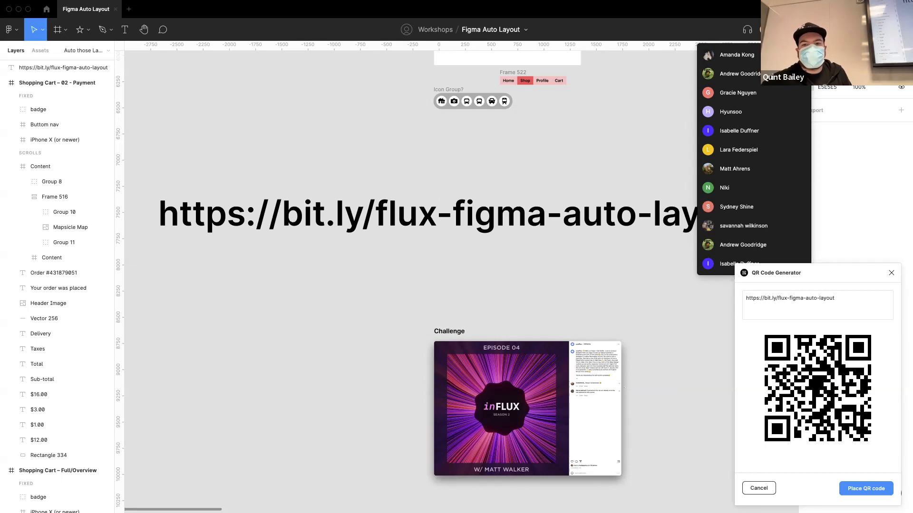
click(891, 273)
Examine the Challenge post mockup and the rows of participant practice areas beside it
scroll(489, 224, down, 3)
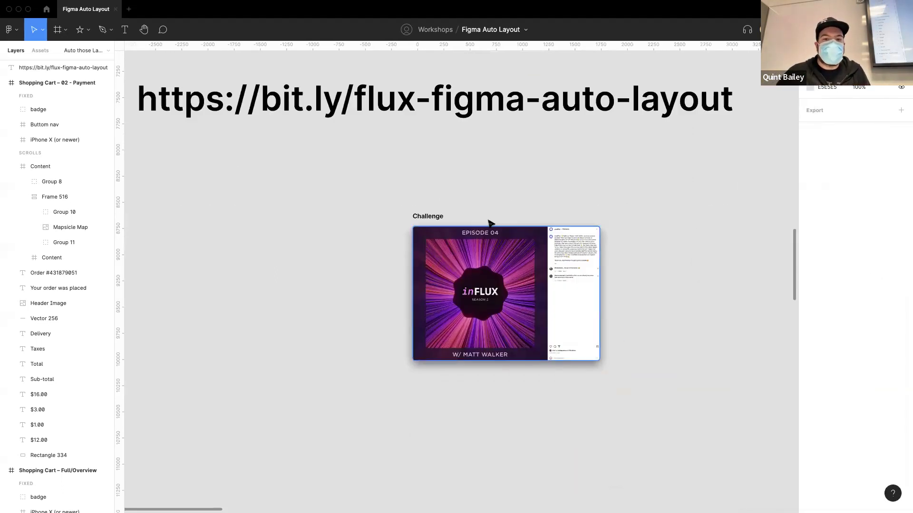
scroll(628, 340, down, 5)
scroll(468, 268, down, 5)
scroll(441, 267, right, 10)
scroll(440, 267, down, 3)
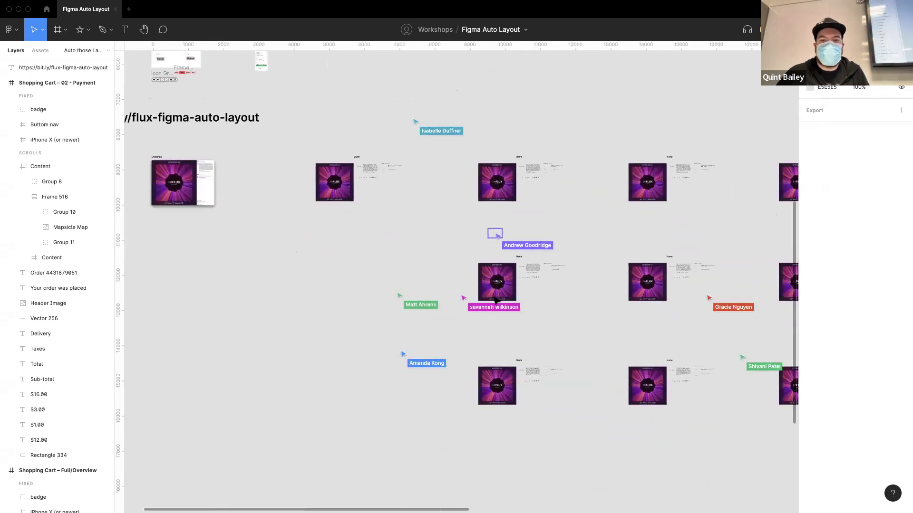
scroll(526, 251, down, 5)
scroll(520, 286, right, 5)
scroll(428, 267, left, 10)
scroll(380, 252, up, 5)
scroll(360, 246, up, 10)
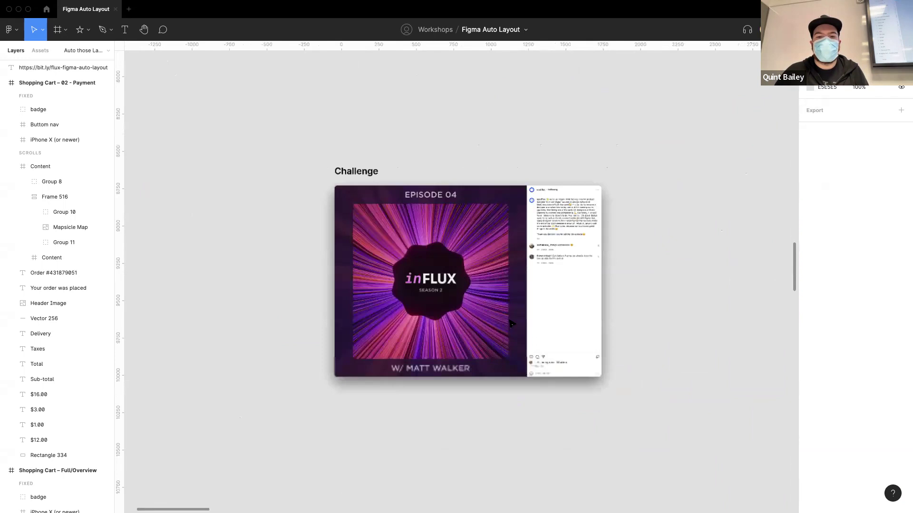
scroll(457, 267, left, 2)
scroll(456, 268, up, 1)
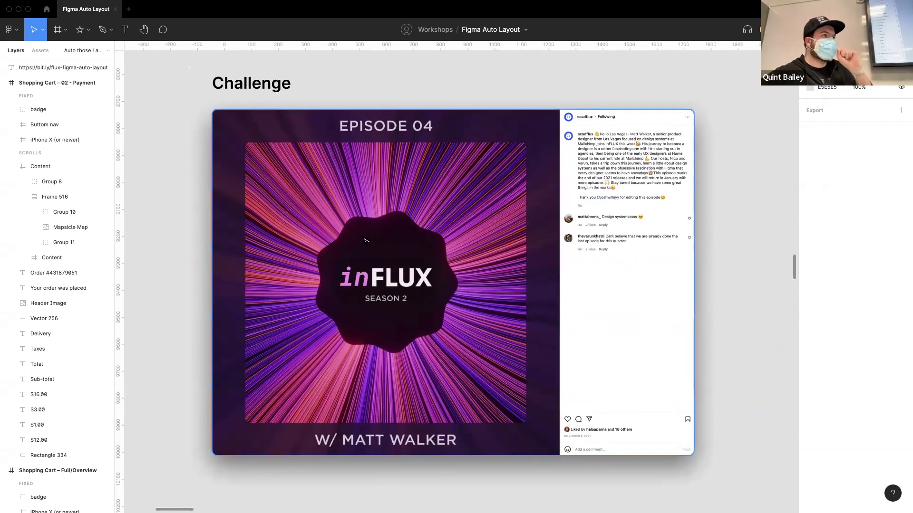
Hide the editor interface with the link text and the Challenge mockup framed on the canvas
scroll(361, 268, down, 10)
scroll(295, 269, up, 10)
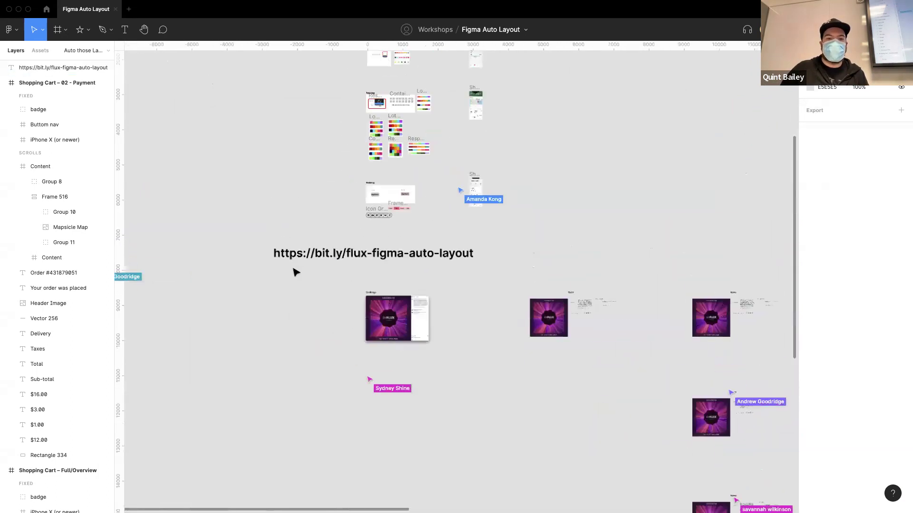
scroll(273, 247, down, 2)
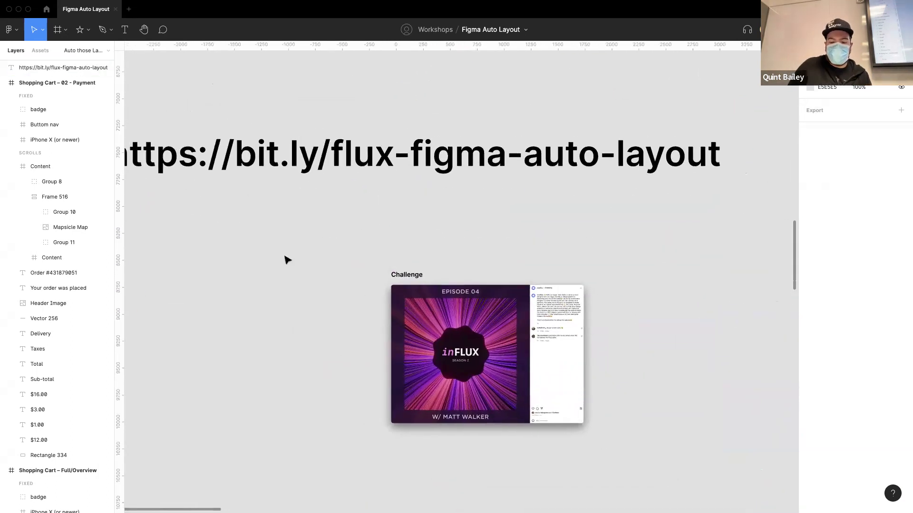
key(super+backslash)
scroll(280, 254, up, 2)
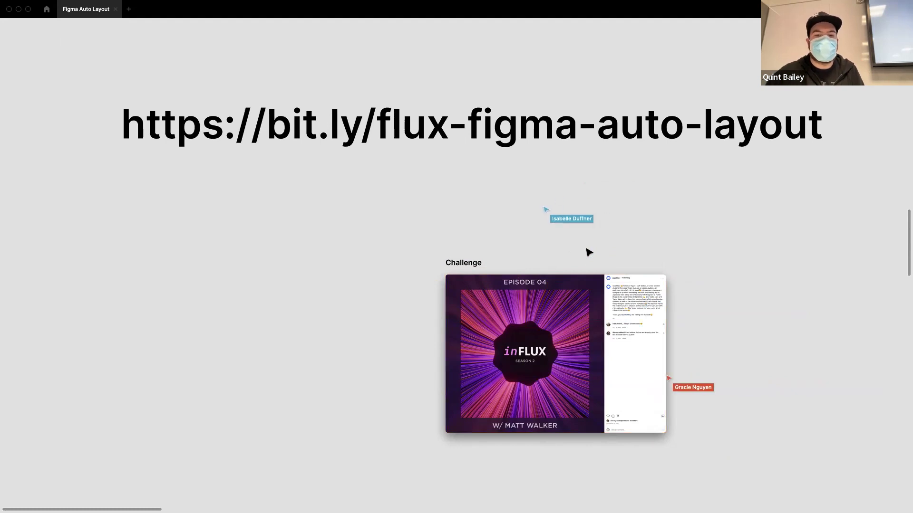
Examine the first practice area's loose pieces: the episode artwork, caption and comment texts, icons and round avatars
scroll(590, 249, right, 10)
scroll(655, 151, up, 10)
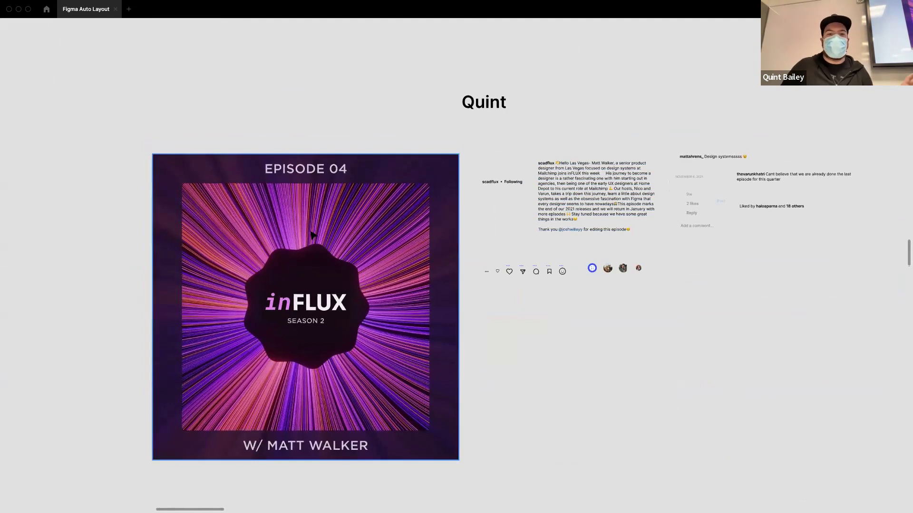
click(514, 181)
click(587, 185)
click(714, 191)
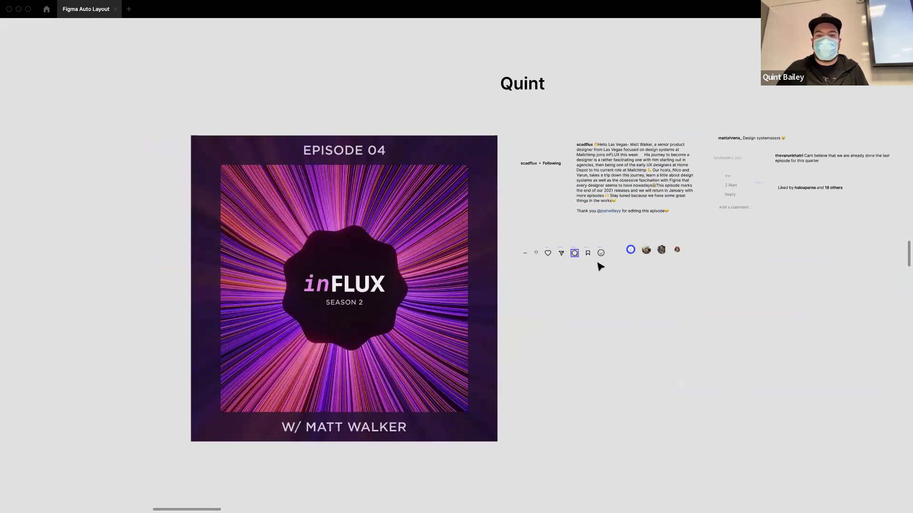
scroll(618, 256, up, 5)
scroll(639, 269, up, 10)
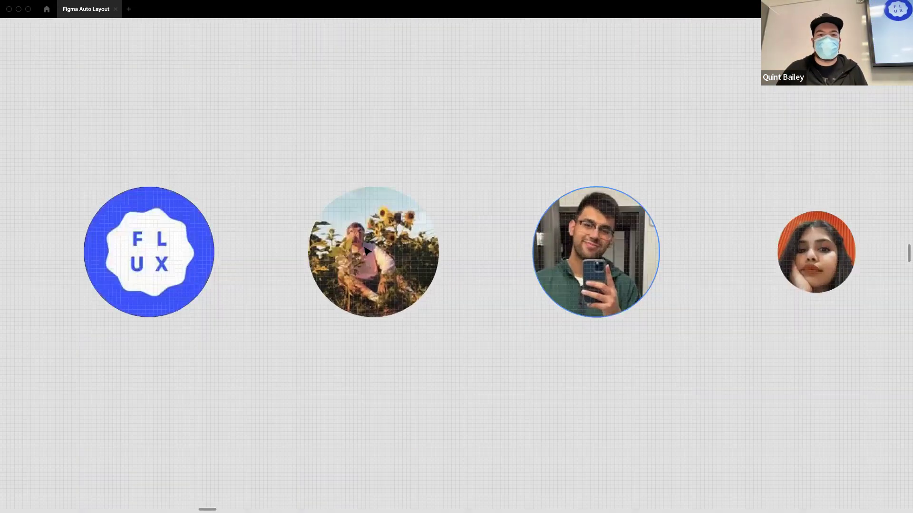
scroll(656, 261, right, 1)
scroll(683, 250, right, 3)
scroll(621, 243, down, 5)
scroll(556, 238, left, 2)
scroll(550, 248, down, 3)
scroll(549, 248, down, 8)
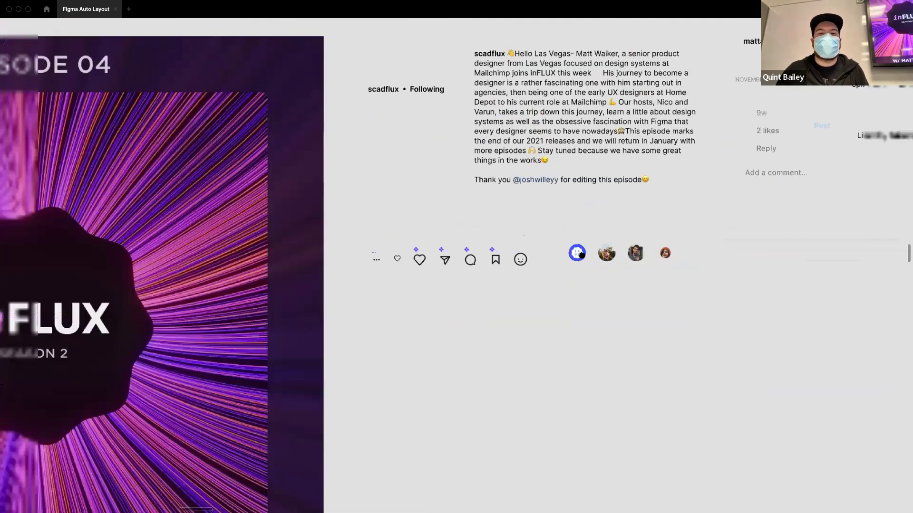
scroll(627, 244, left, 4)
scroll(635, 242, down, 5)
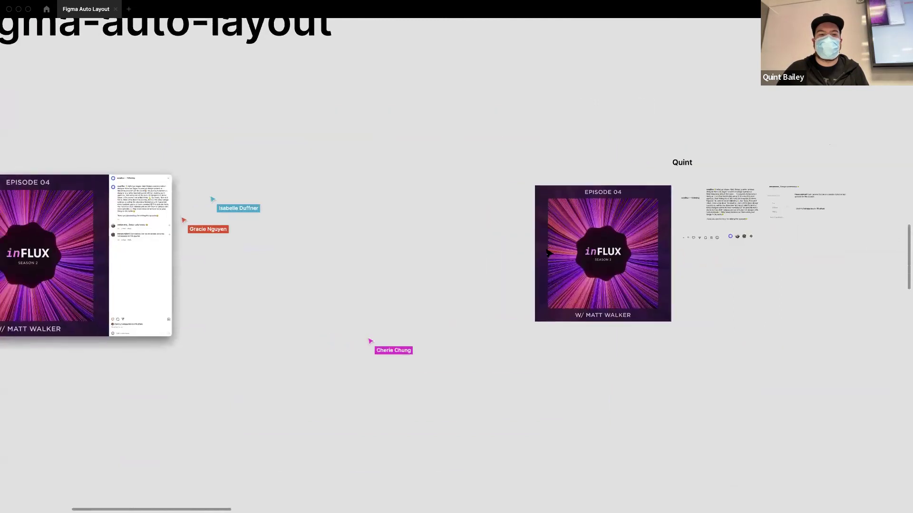
scroll(530, 237, left, 1)
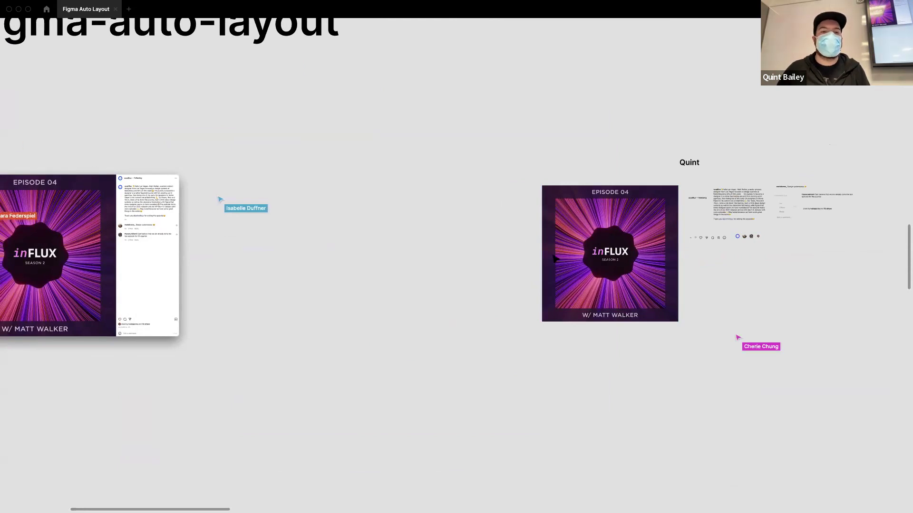
Examine the Challenge post mockup up close as the reference for the exercise
scroll(242, 264, left, 5)
scroll(273, 233, up, 5)
scroll(416, 238, up, 2)
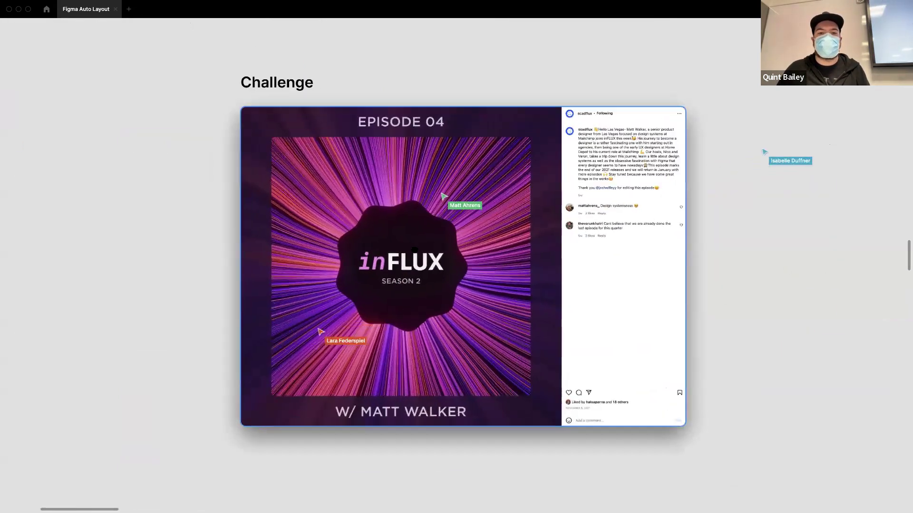
scroll(503, 281, up, 4)
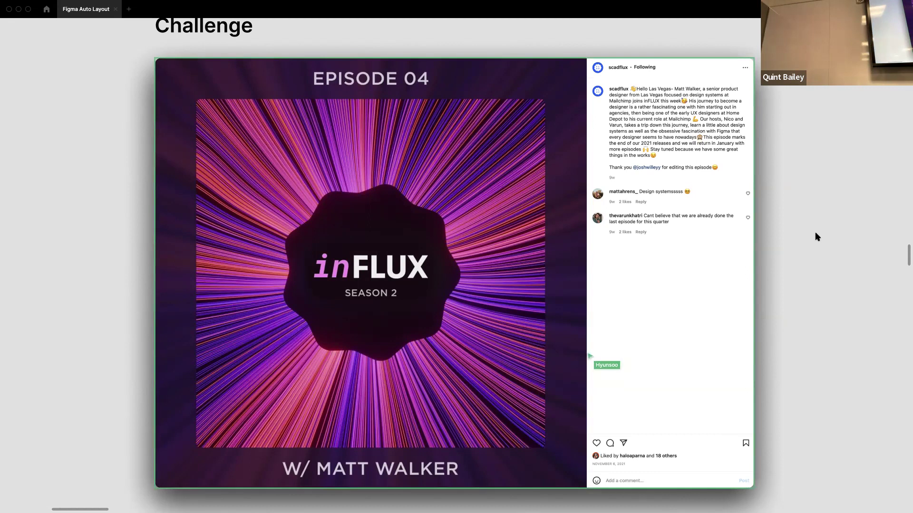
scroll(816, 236, up, 1)
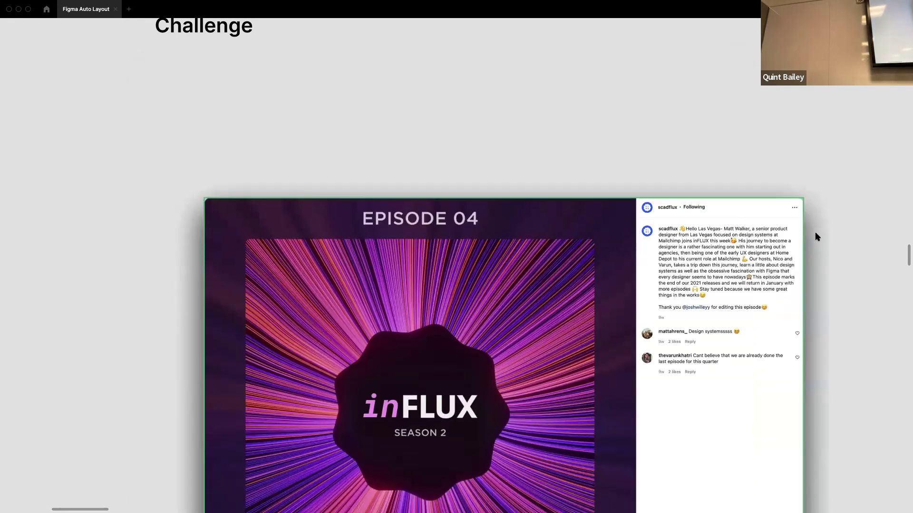
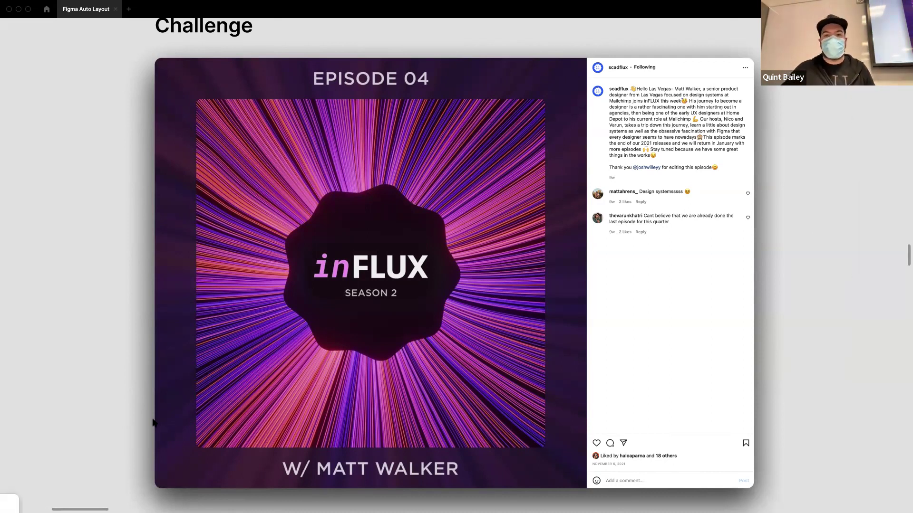
Find and examine the Auto Layout City castle illustration far below the Challenge section
scroll(338, 259, down, 1)
scroll(338, 260, down, 3)
scroll(338, 259, down, 3)
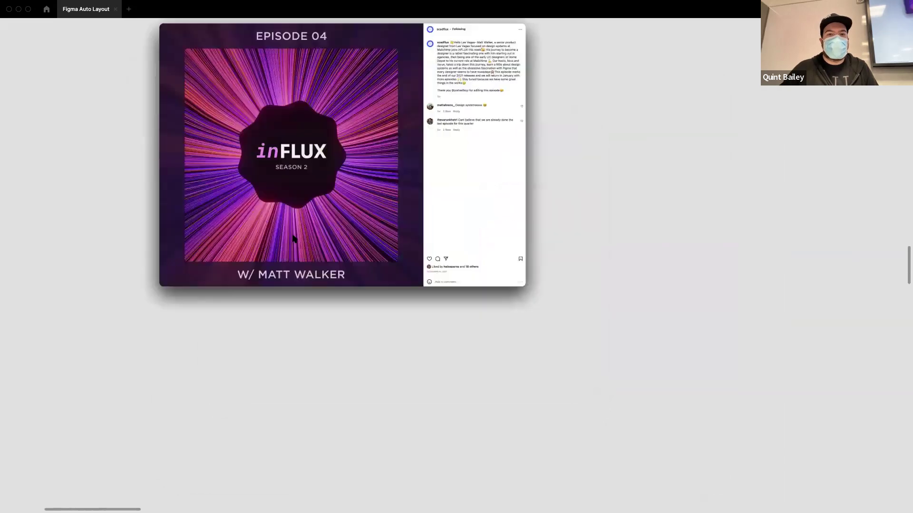
scroll(361, 338, down, 5)
scroll(293, 362, down, 4)
scroll(293, 363, down, 5)
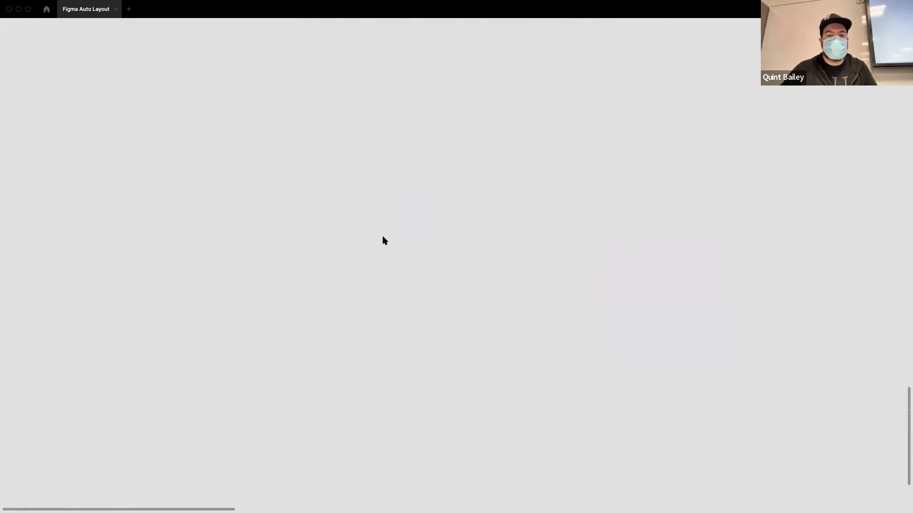
scroll(381, 238, down, 5)
scroll(396, 140, up, 10)
scroll(380, 157, down, 8)
scroll(405, 136, up, 10)
scroll(362, 209, up, 5)
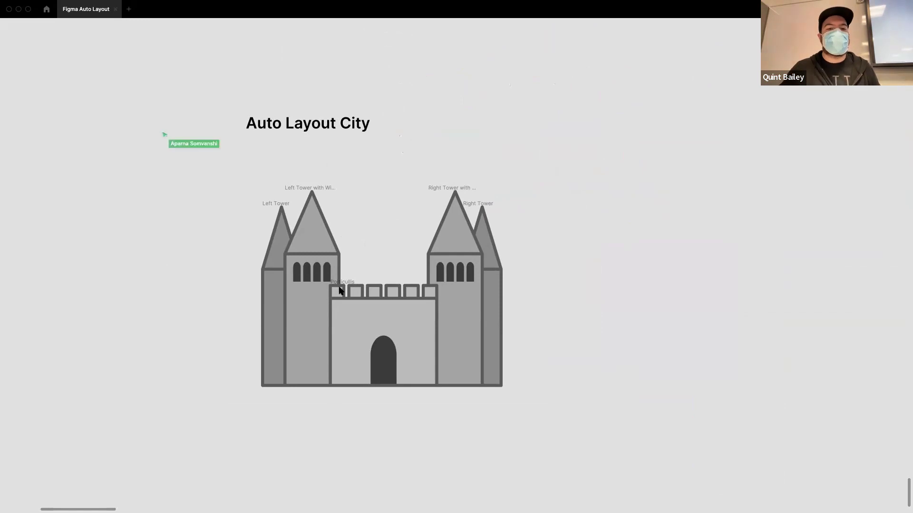
Shorten the castle's Portcullis wall from its upper edge to a size of 414 × 359
scroll(318, 280, up, 5)
scroll(381, 233, down, 1)
scroll(381, 233, left, 2)
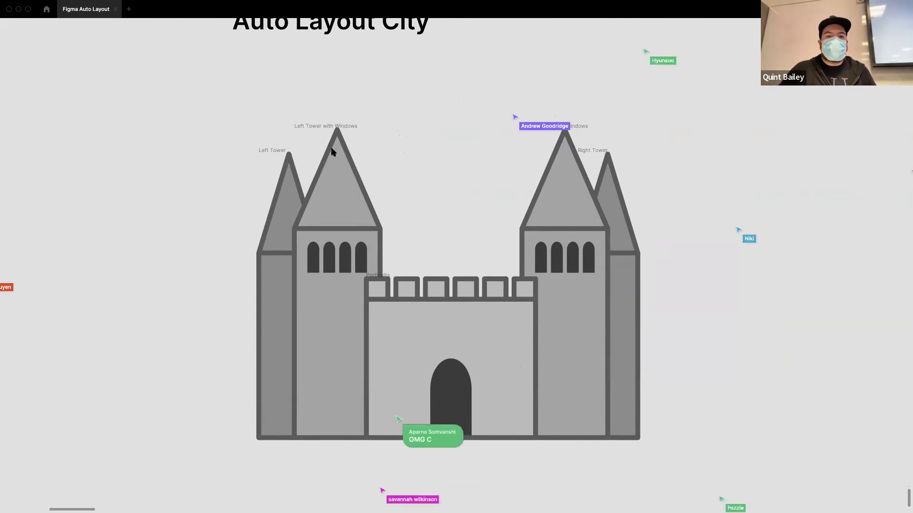
click(434, 287)
click(377, 275)
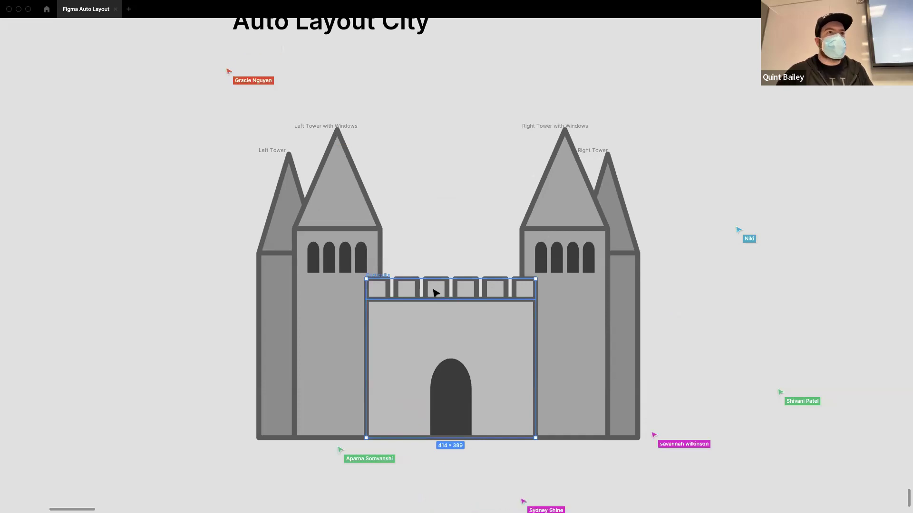
drag(455, 278, 503, 289)
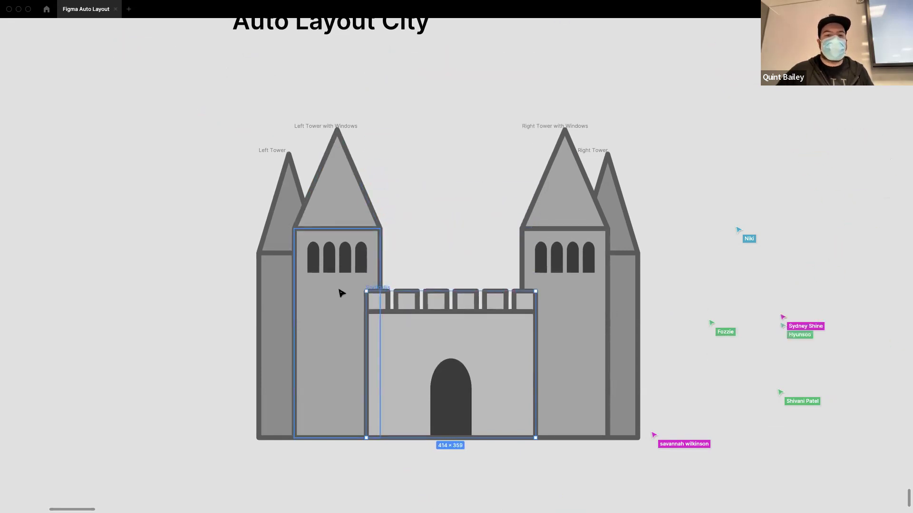
Examine the castle's windowed left tower, its roof and the Portcullis wall as auto layout building pieces
click(327, 126)
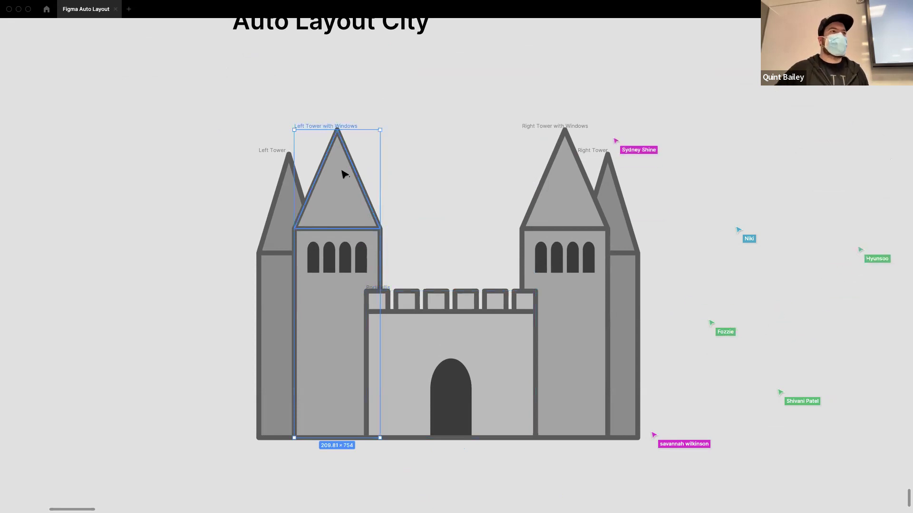
drag(347, 130, 444, 128)
click(454, 198)
scroll(439, 194, right, 2)
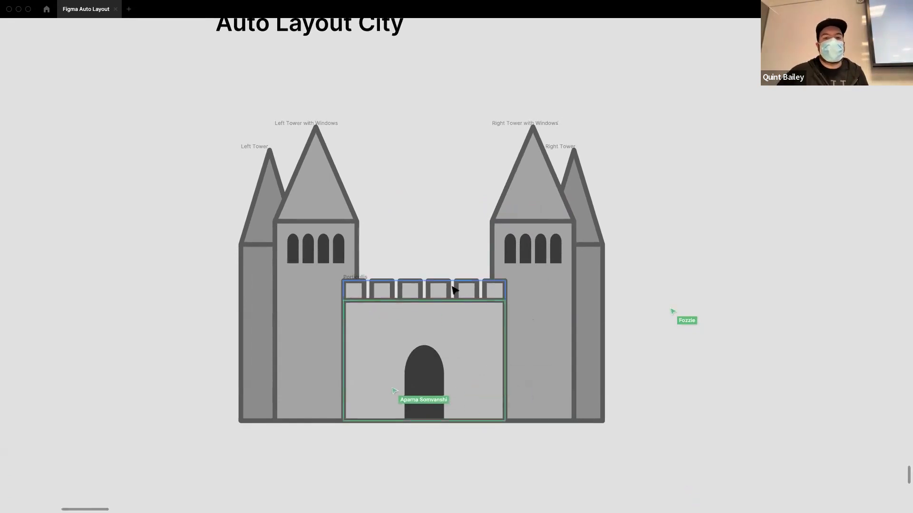
scroll(363, 190, down, 1)
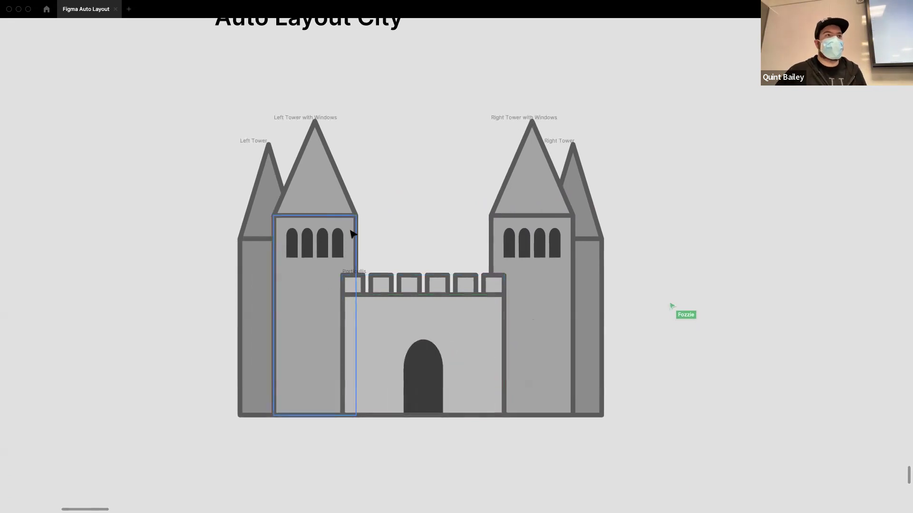
scroll(317, 214, up, 1)
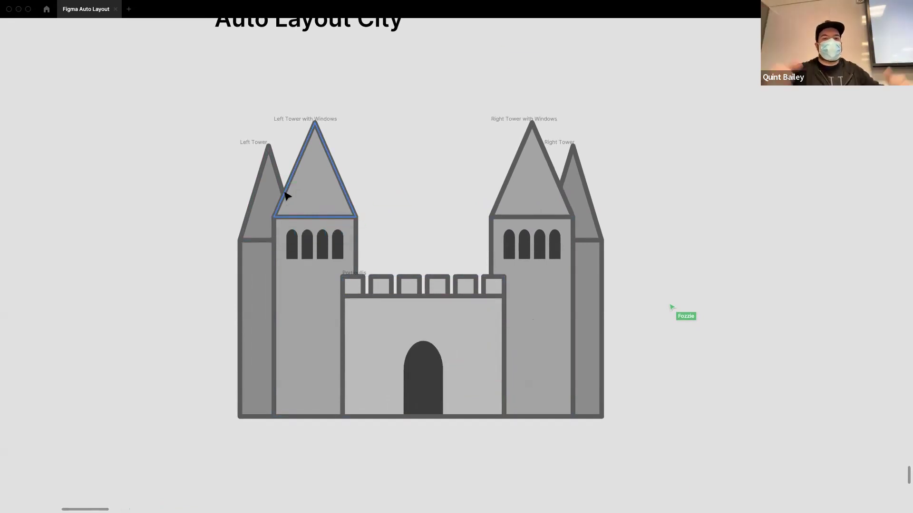
scroll(286, 195, down, 2)
scroll(304, 263, up, 3)
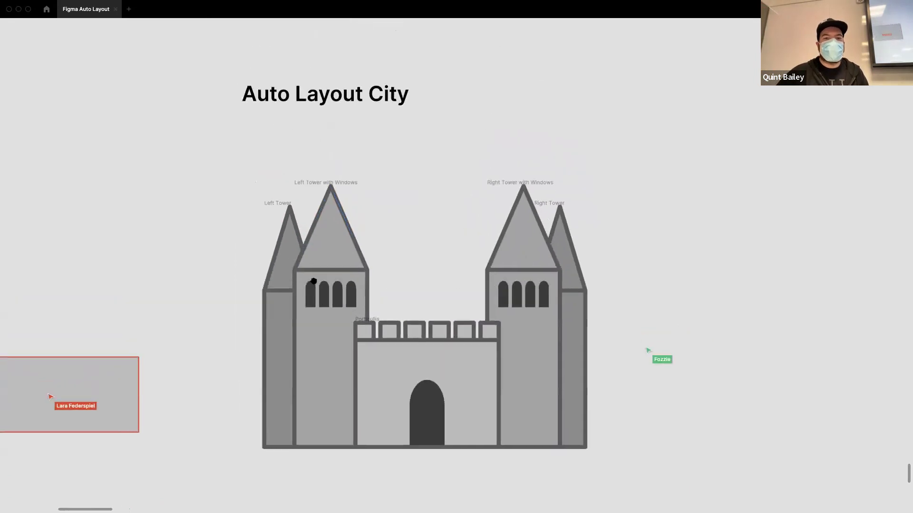
scroll(304, 262, down, 2)
scroll(320, 306, left, 2)
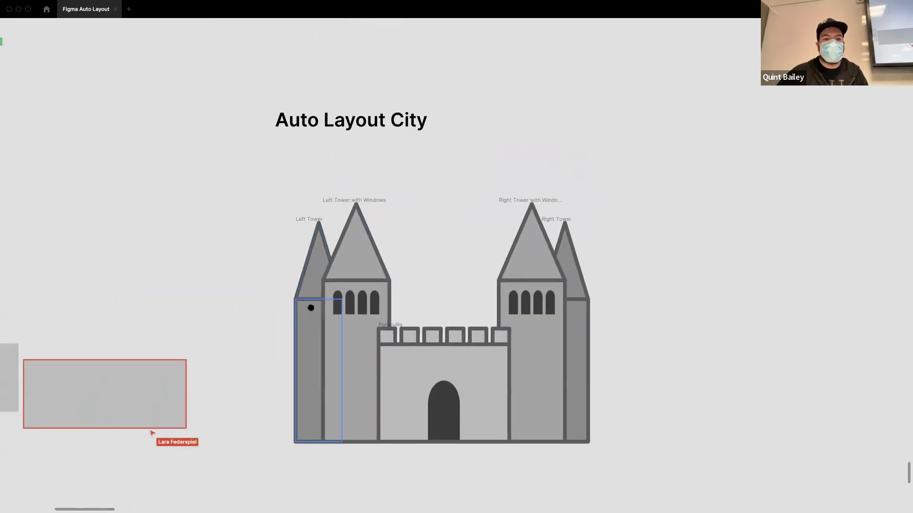
Look over the collaborators' buildings around the Auto Layout City castle and inspect the tower frame with the triangular roof
scroll(309, 307, down, 2)
scroll(326, 289, down, 3)
scroll(306, 319, down, 5)
scroll(377, 275, up, 1)
scroll(377, 251, up, 2)
scroll(357, 265, up, 5)
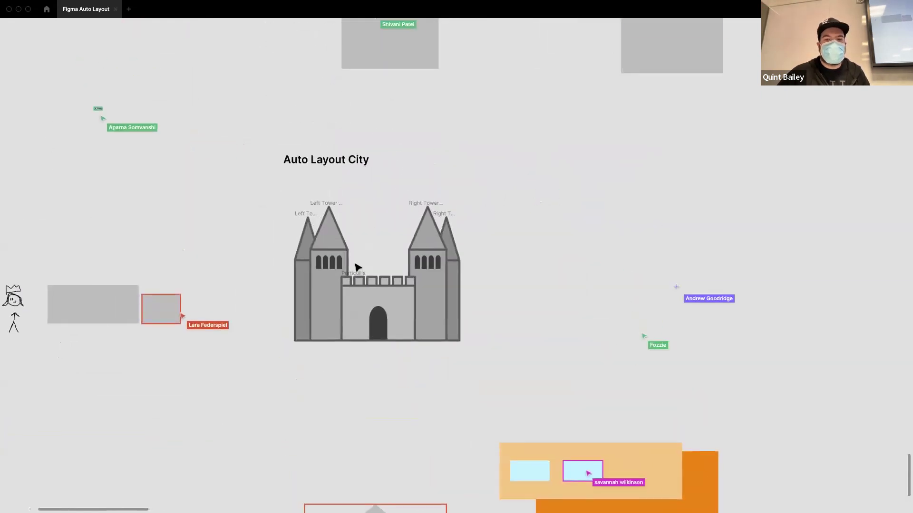
scroll(358, 268, up, 2)
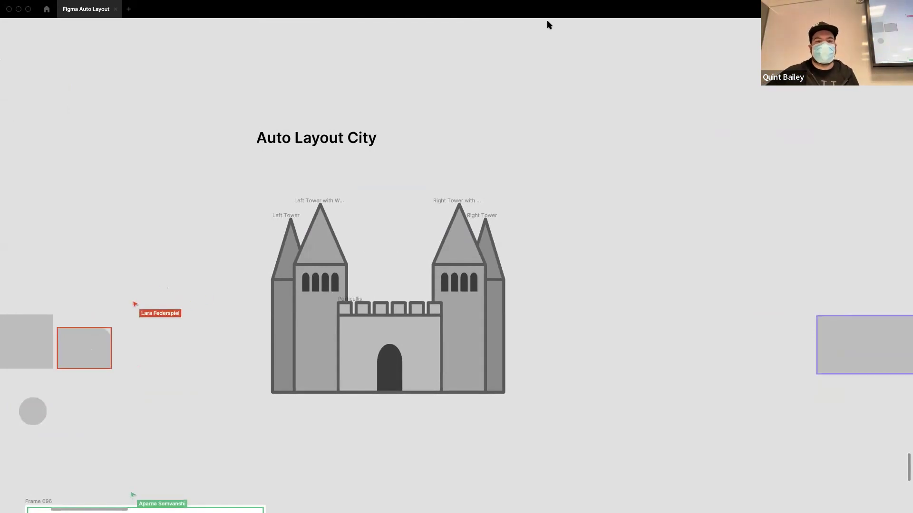
scroll(618, 52, up, 3)
scroll(553, 233, down, 6)
scroll(561, 260, down, 4)
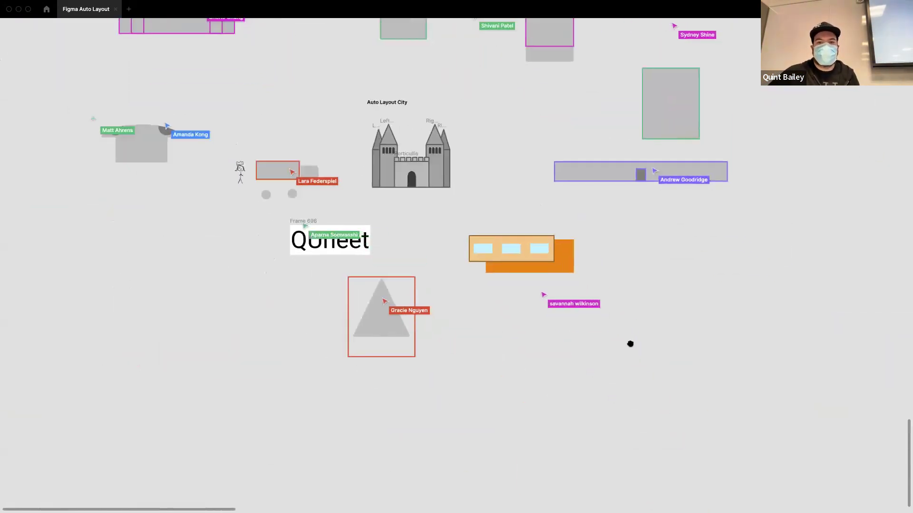
scroll(571, 309, down, 5)
scroll(519, 280, up, 5)
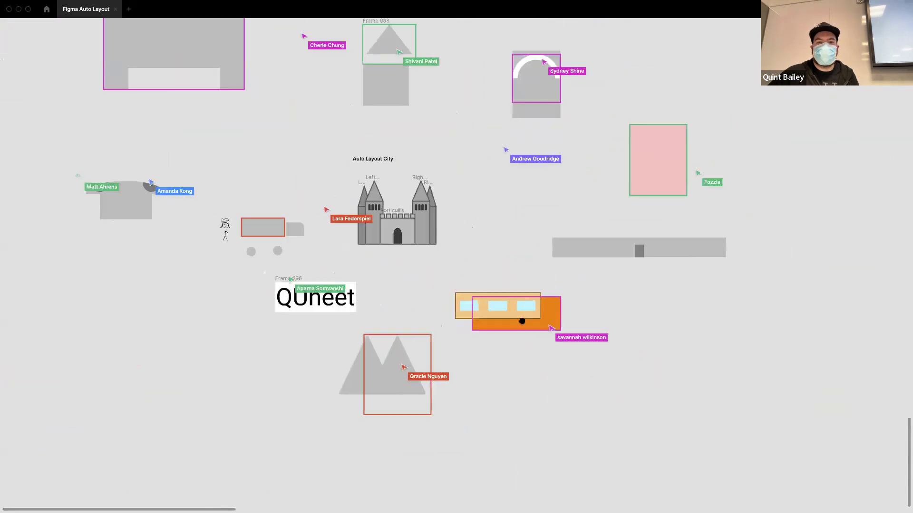
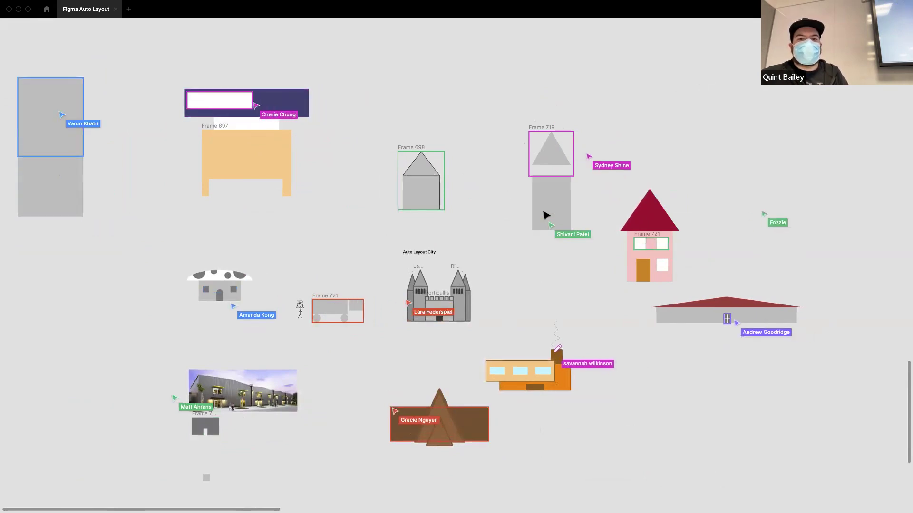
click(559, 160)
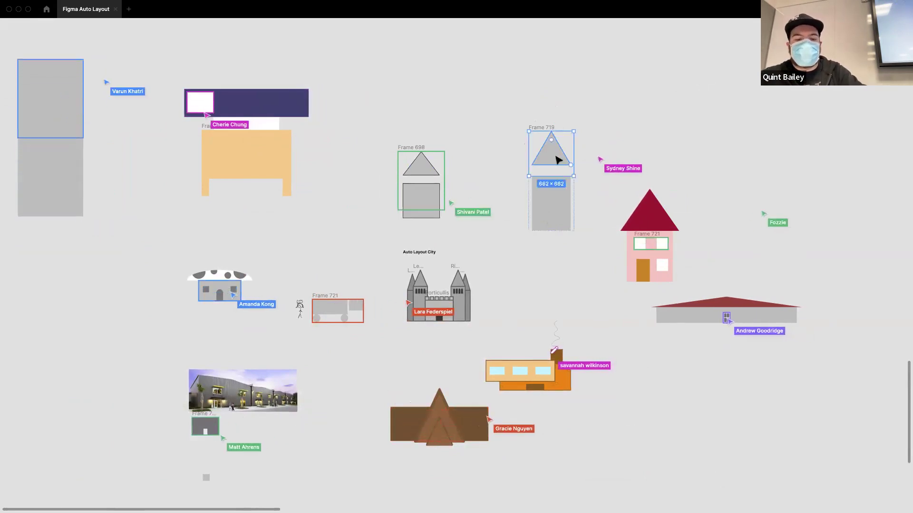
click(656, 119)
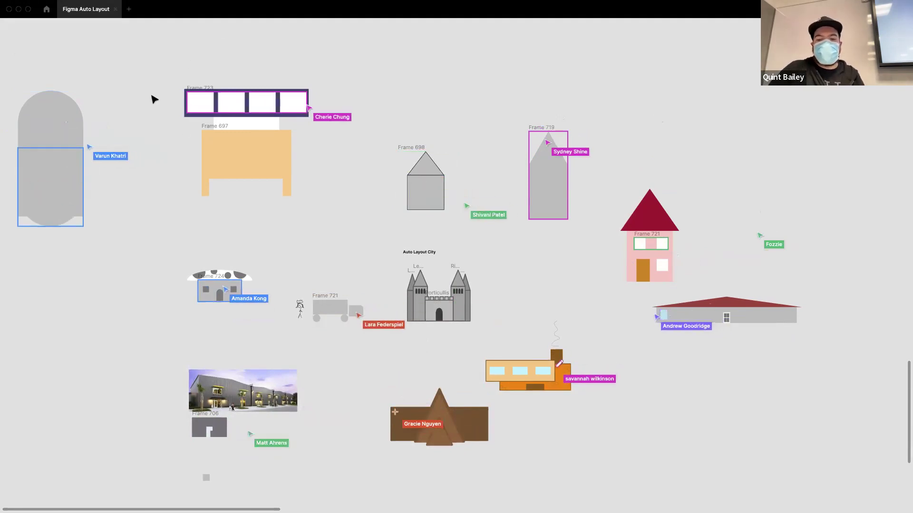
Show the editor interface again and draw a triangle polygon about 966 × 966 on empty canvas beyond the pink house
key(super+backslash)
scroll(584, 206, right, 5)
scroll(601, 188, up, 10)
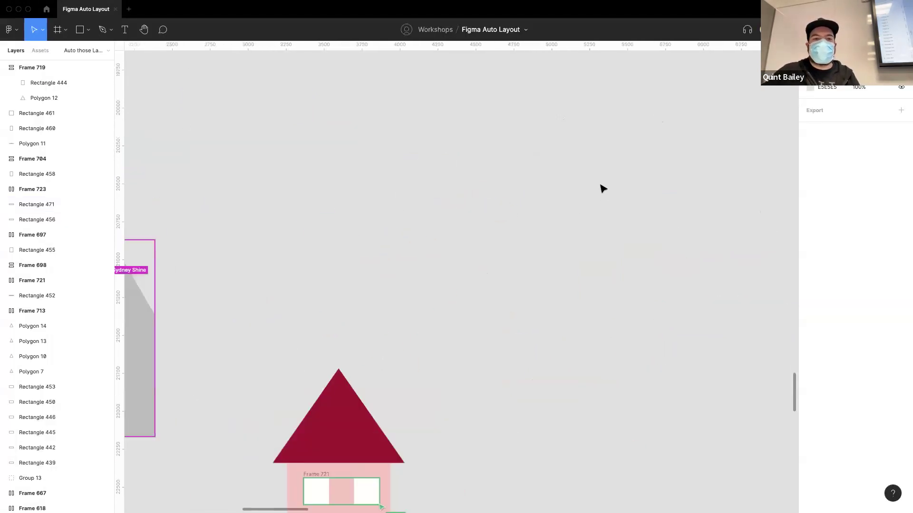
click(88, 29)
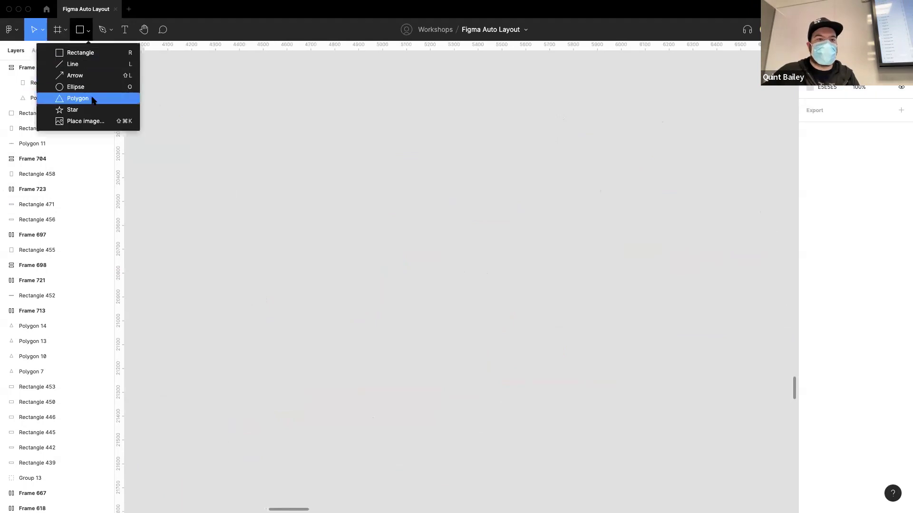
click(78, 99)
drag(343, 157, 608, 364)
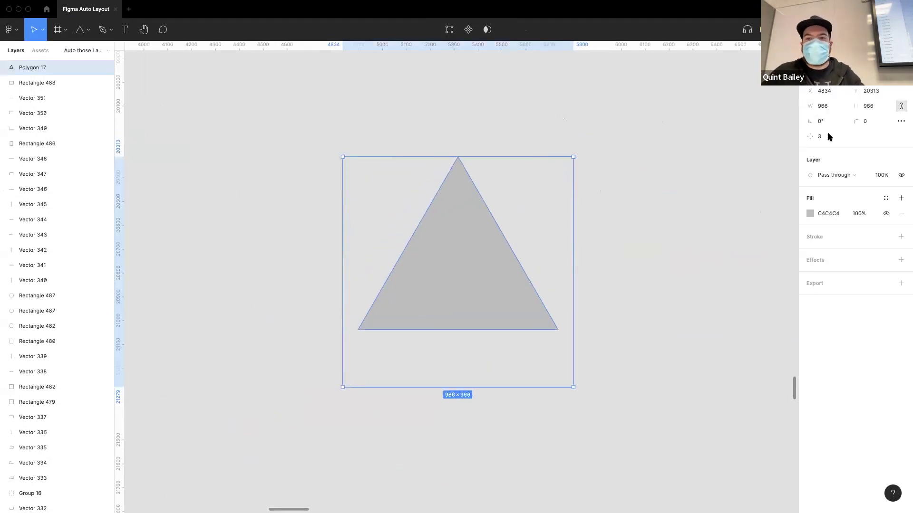
Try a point count of 9 on the polygon and set it back to 3
drag(811, 132, 872, 154)
drag(813, 132, 697, 175)
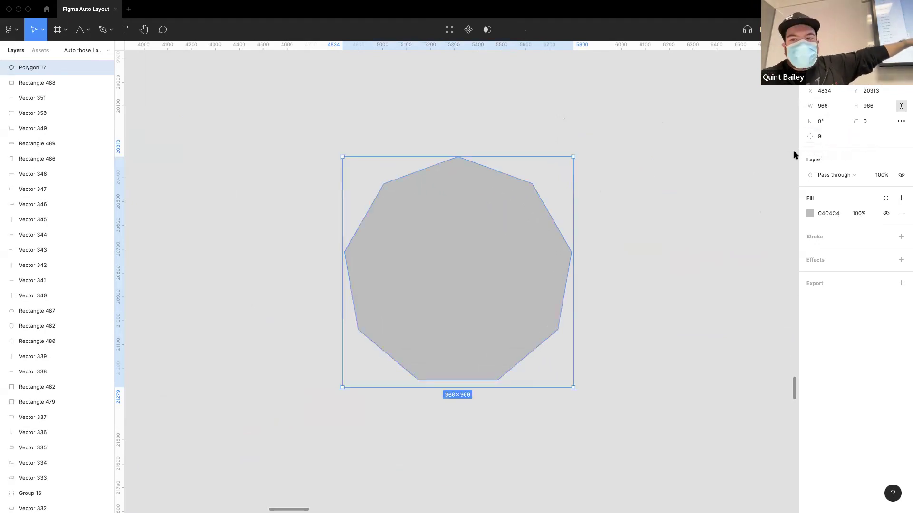
drag(815, 136, 680, 146)
drag(607, 156, 609, 156)
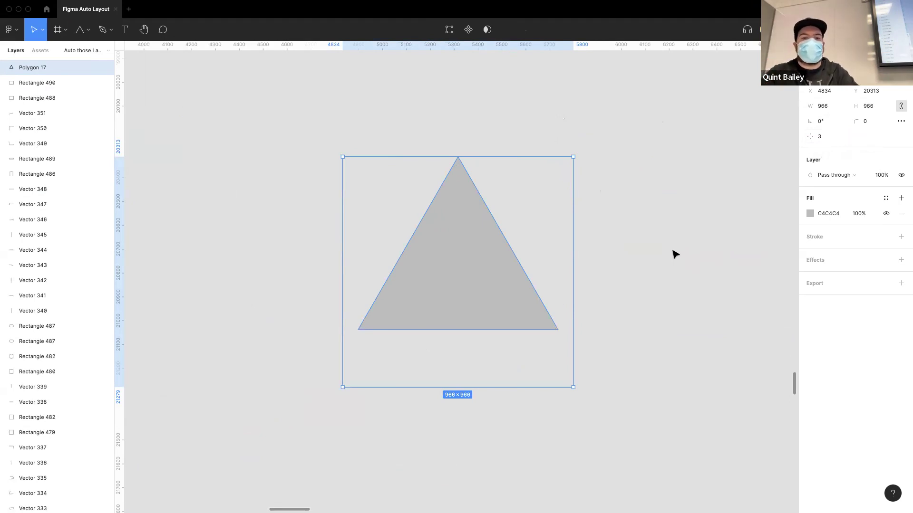
Flatten the triangle so its bounds fit the shape, and delete it from the canvas
key(super+e)
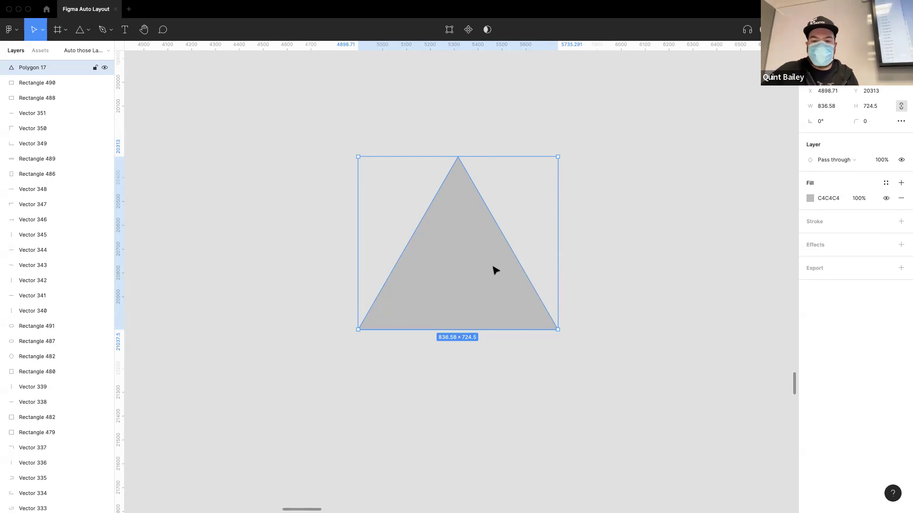
key(Delete)
Try moving the orange building's tan front wall together with its three windows, and undo the move
scroll(488, 258, down, 15)
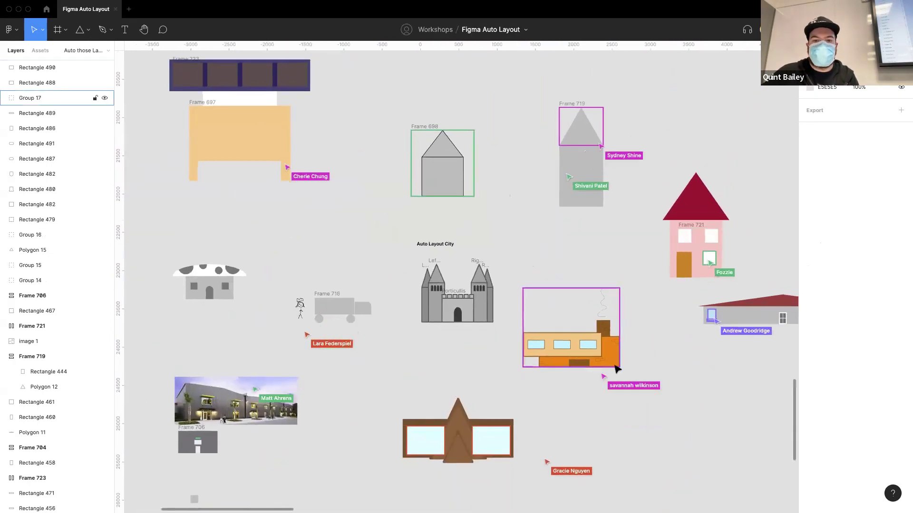
scroll(586, 367, up, 10)
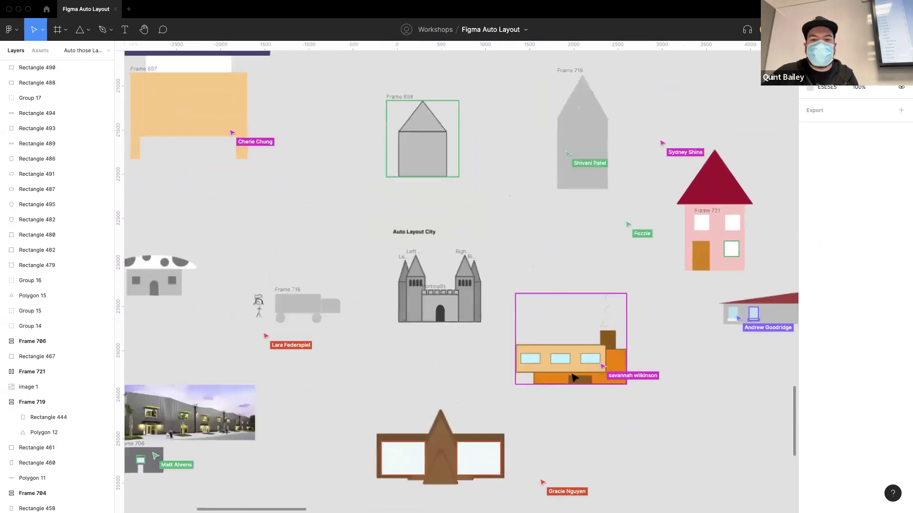
scroll(594, 375, right, 3)
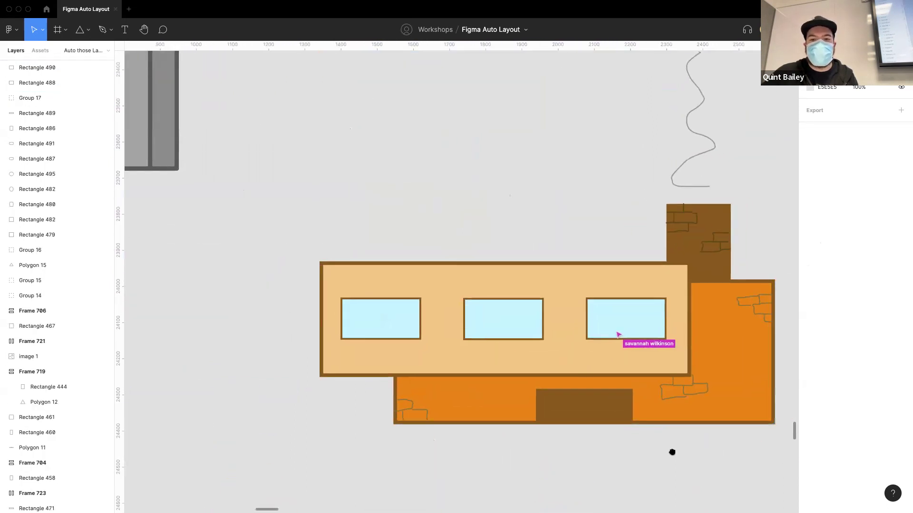
click(442, 355)
scroll(558, 328, down, 3)
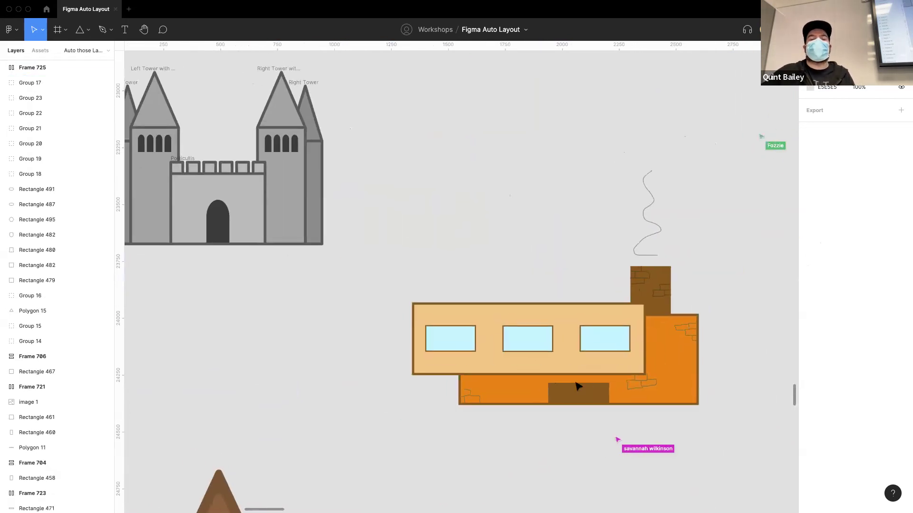
scroll(573, 389, down, 1)
double_click(566, 370)
shift+click(608, 343)
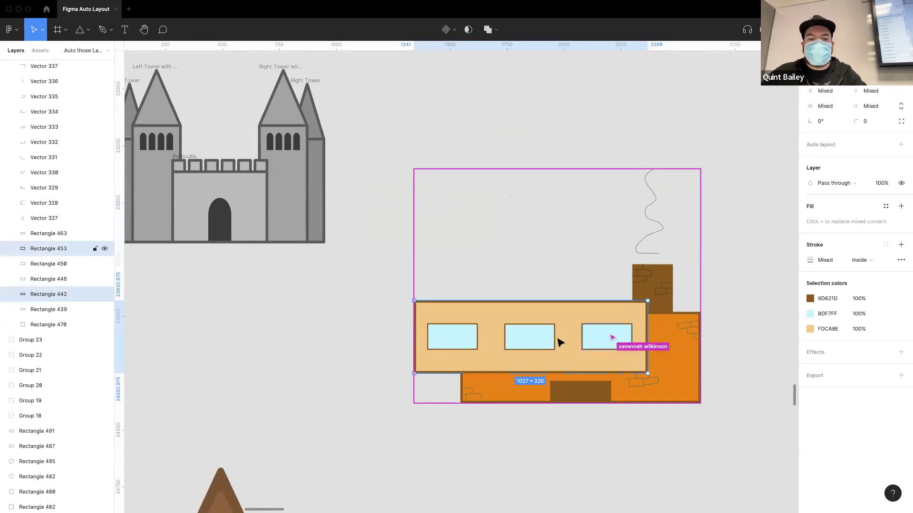
shift+click(475, 338)
shift+click(536, 347)
drag(536, 346, 526, 313)
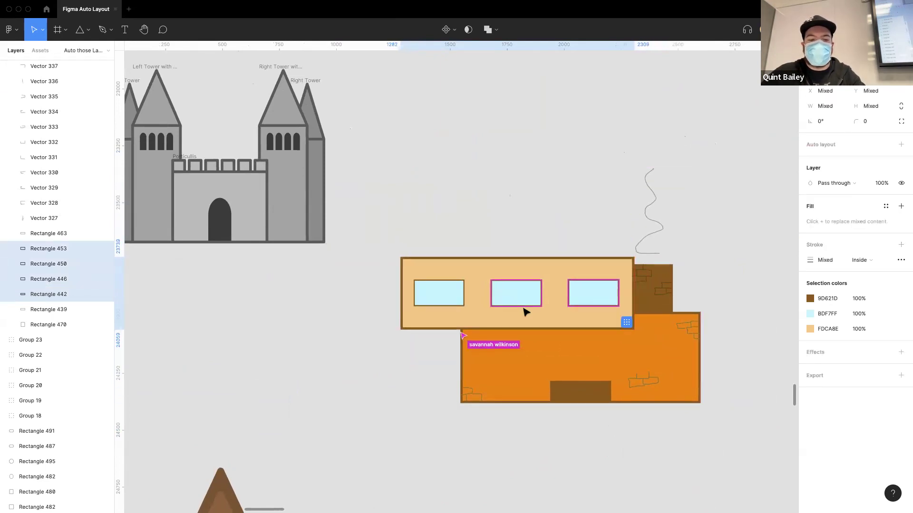
key(ctrl+z)
key(Escape)
Inspect the auto layout settings of the orange building's tan wall frame and the nested frame holding its three windows
scroll(575, 383, down, 10)
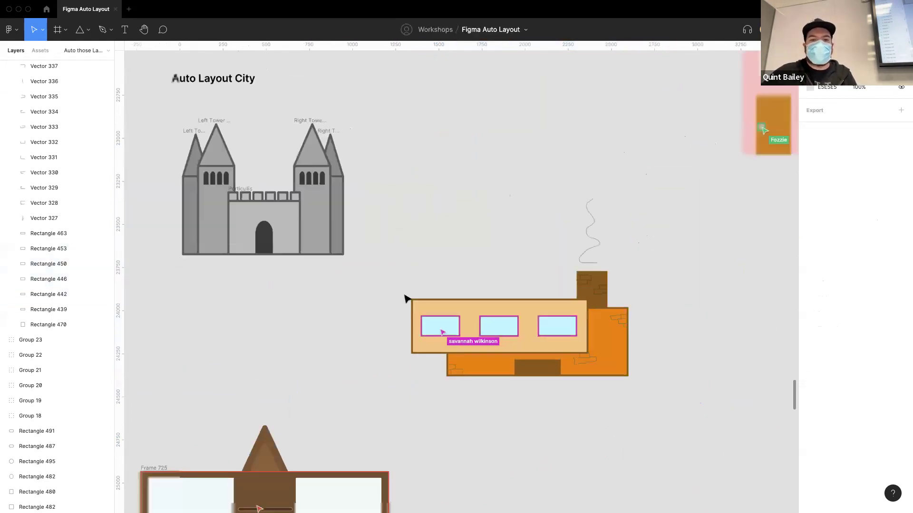
scroll(506, 362, up, 10)
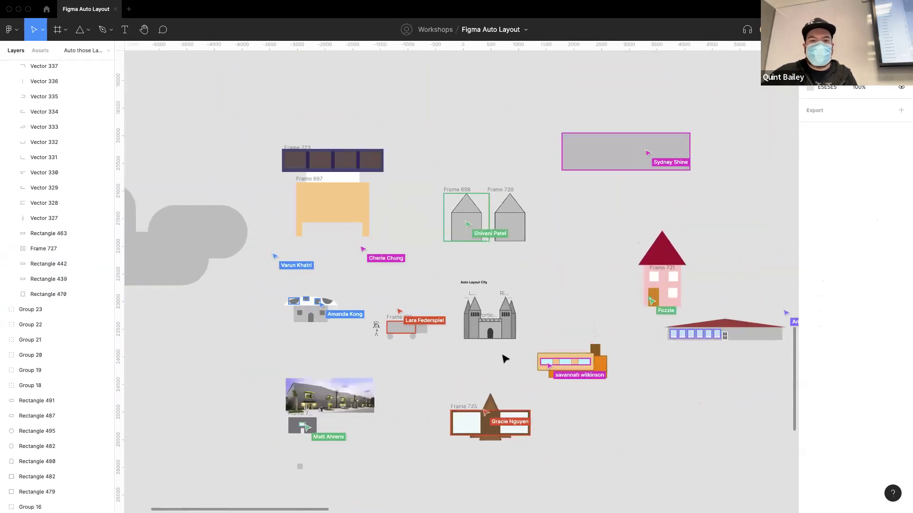
scroll(559, 377, up, 5)
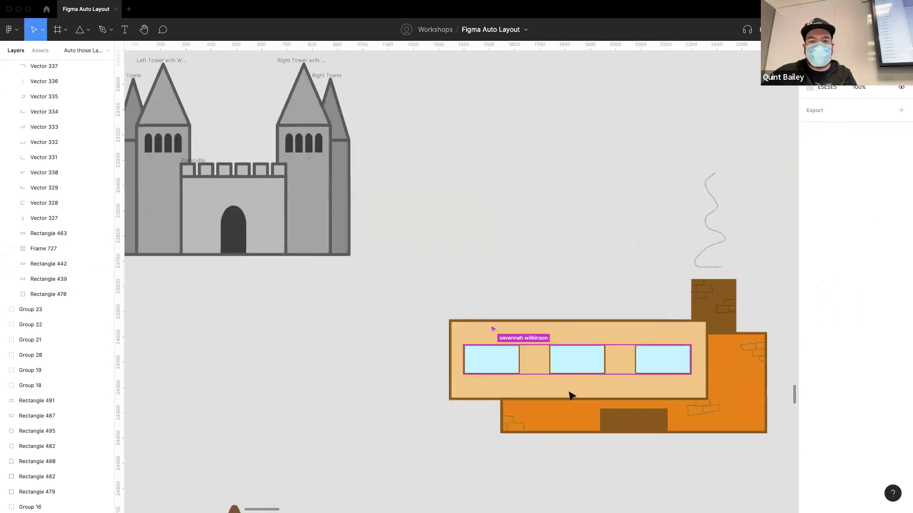
click(490, 355)
click(598, 354)
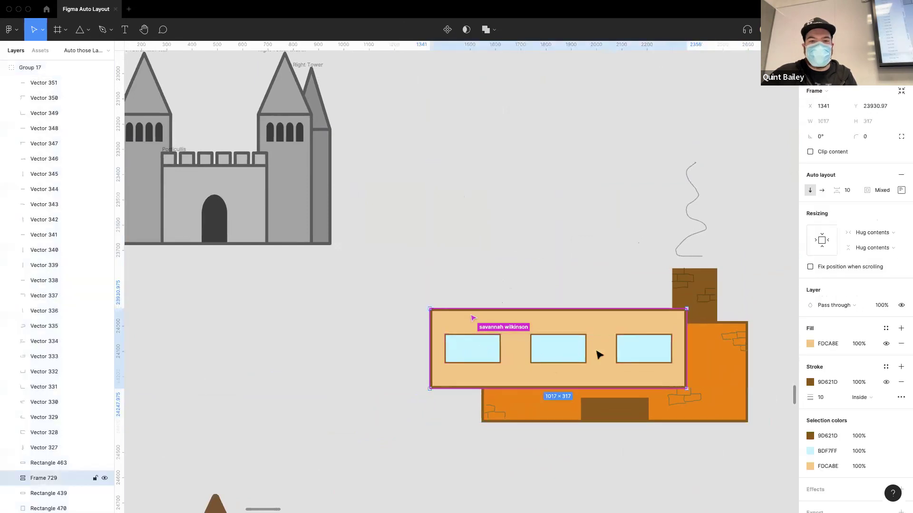
click(559, 351)
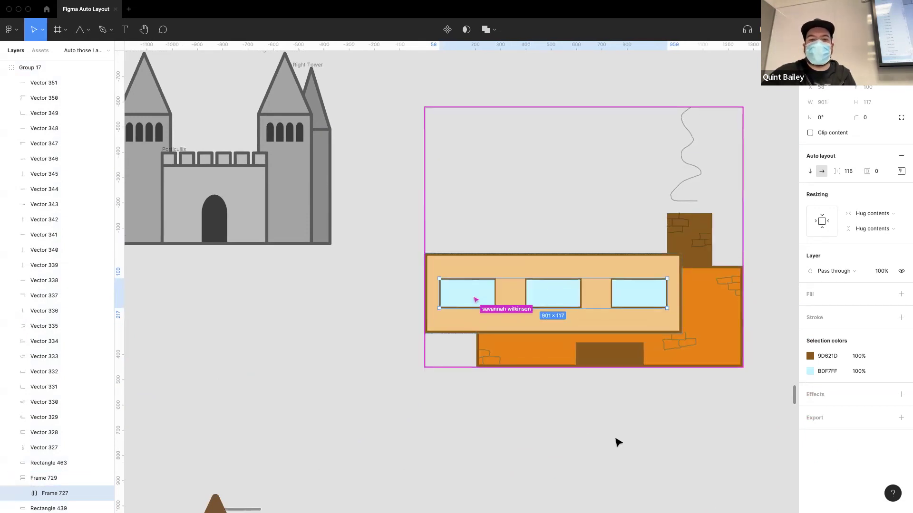
key(Escape)
scroll(438, 340, down, 5)
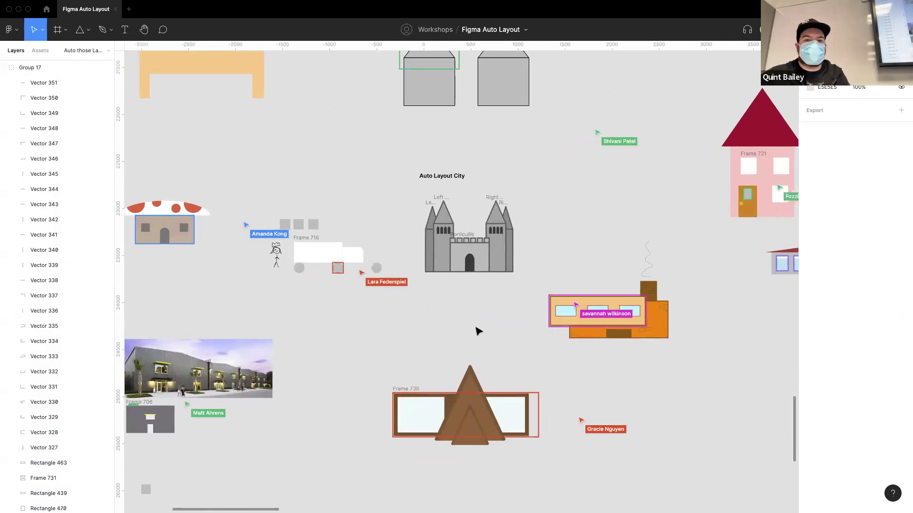
scroll(477, 331, down, 5)
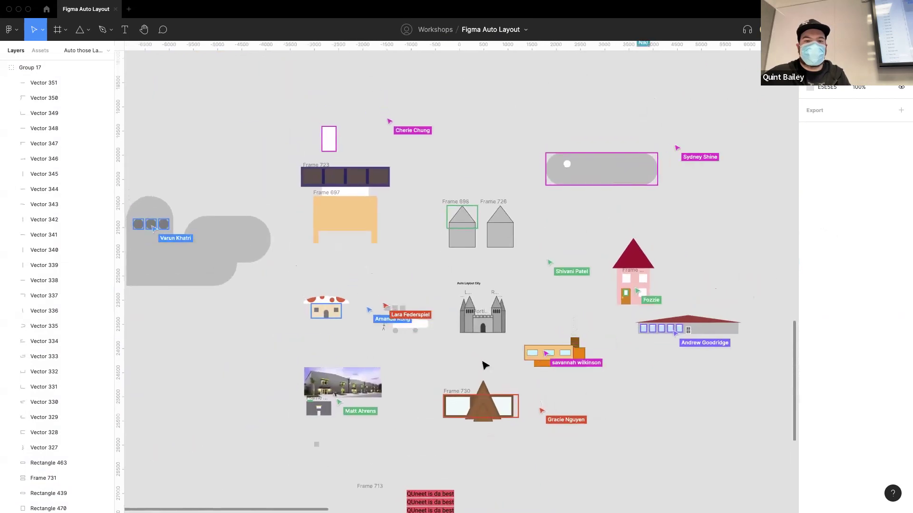
scroll(518, 378, up, 3)
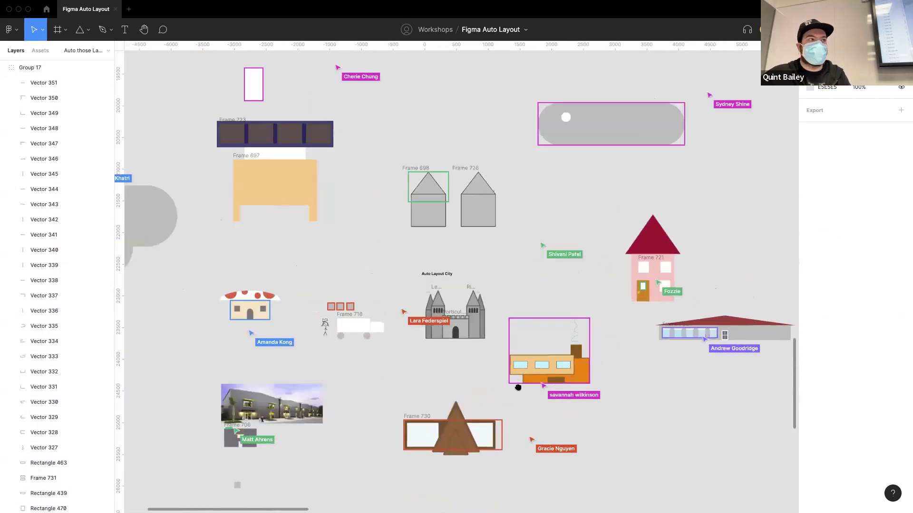
scroll(518, 387, up, 2)
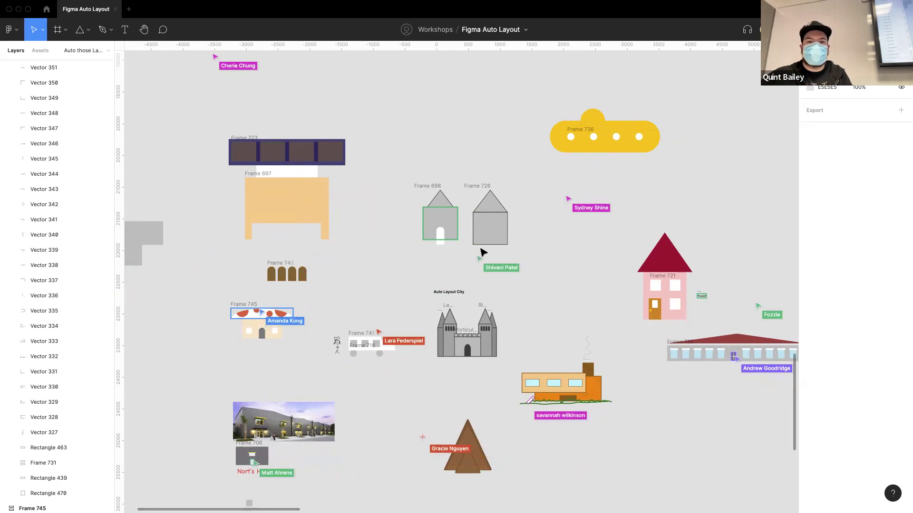
scroll(473, 278, down, 1)
scroll(478, 285, left, 2)
scroll(480, 289, down, 1)
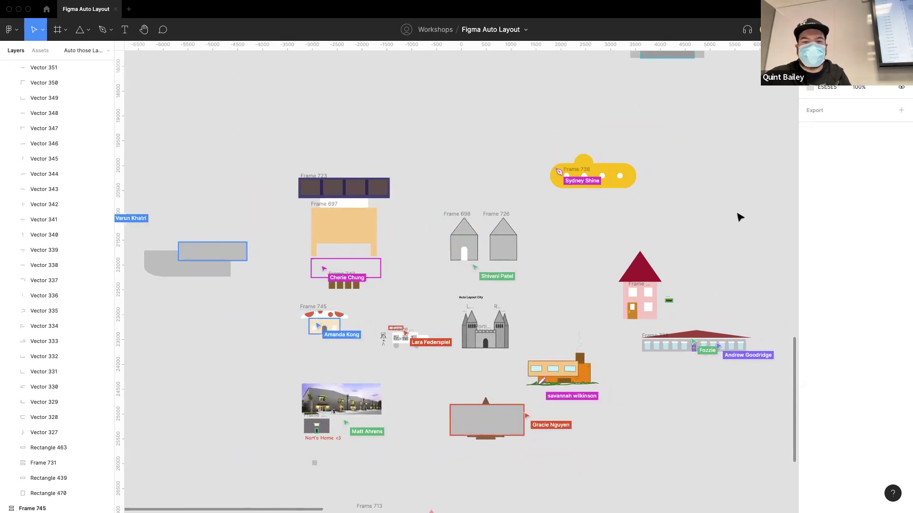
Trace how the orange building's three-window row is nested inside its tan wall frame and outer auto layout frame
scroll(526, 434, up, 10)
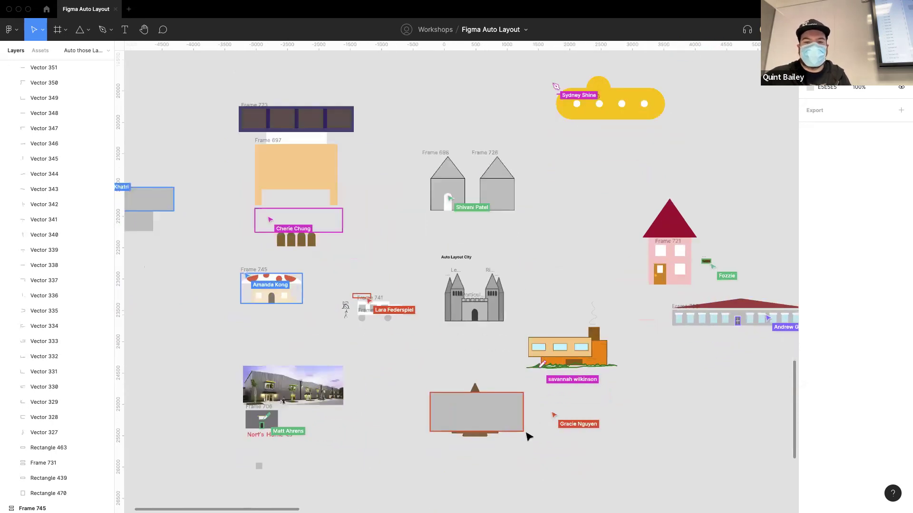
scroll(604, 238, up, 5)
click(595, 243)
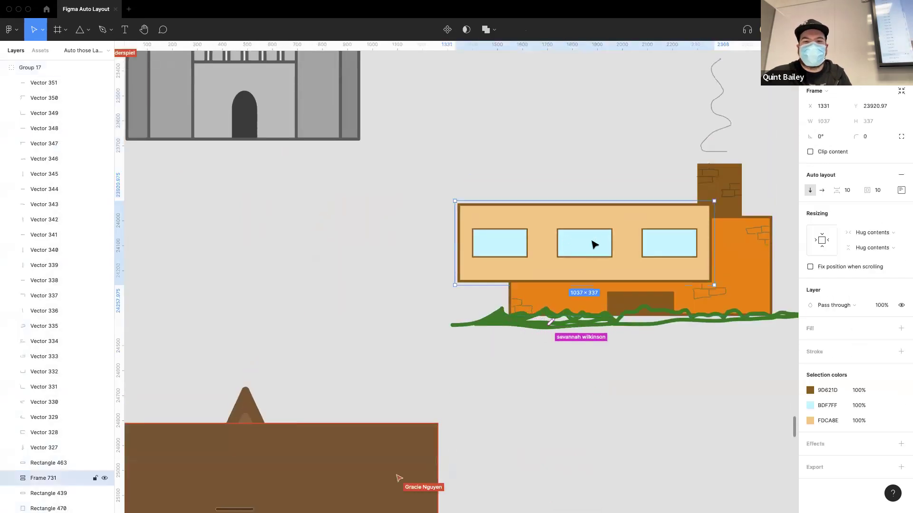
double_click(579, 268)
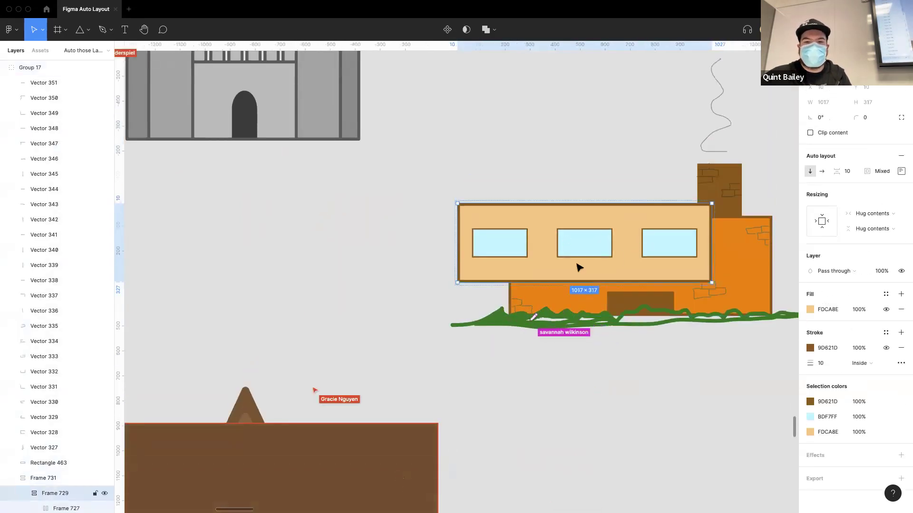
scroll(47, 475, down, 3)
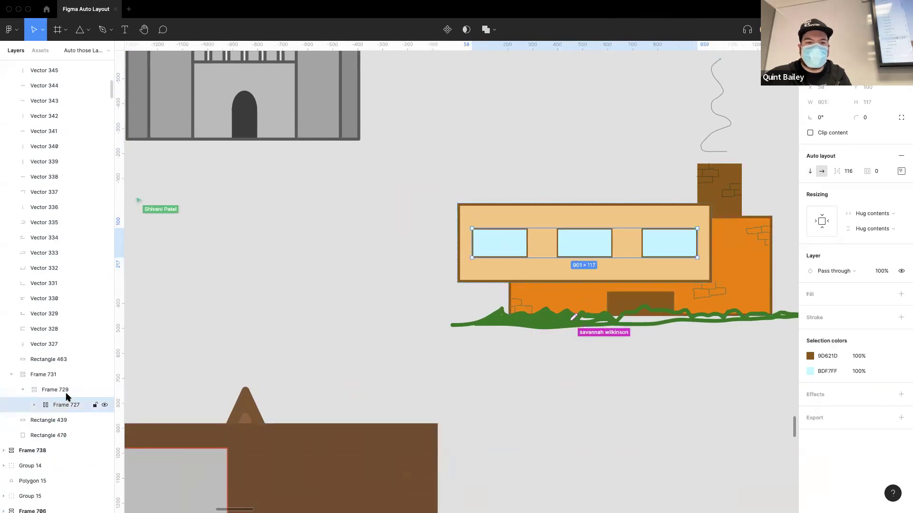
click(612, 393)
Move the frame of four colourful towers into the city, beside the pink house and above the orange building
scroll(613, 397, down, 10)
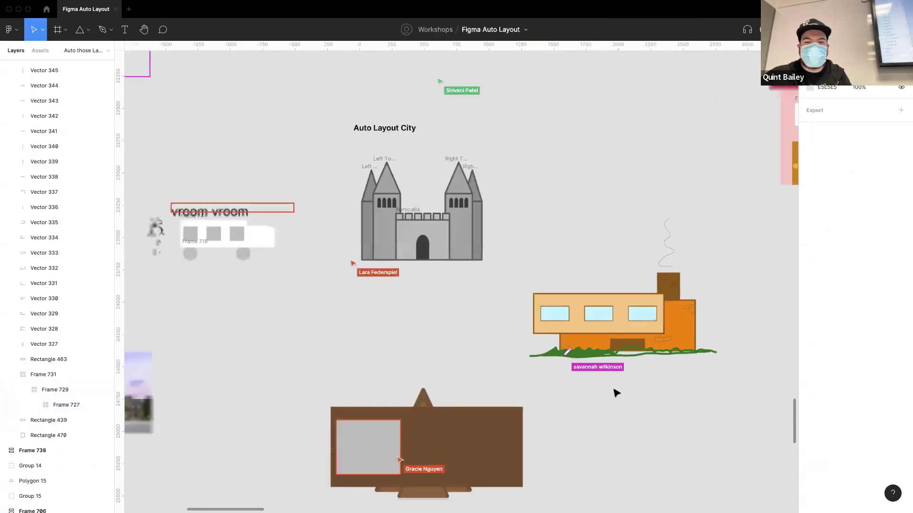
scroll(613, 404, down, 5)
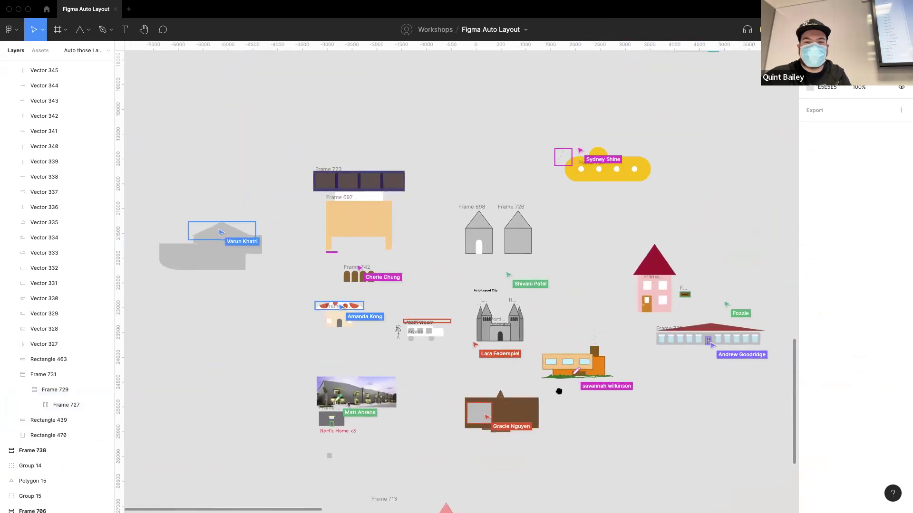
scroll(595, 418, down, 5)
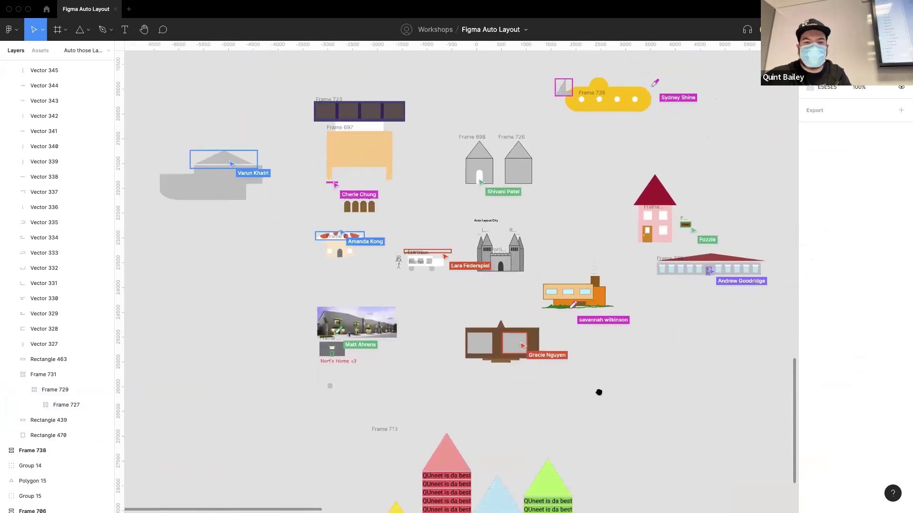
scroll(566, 375, down, 3)
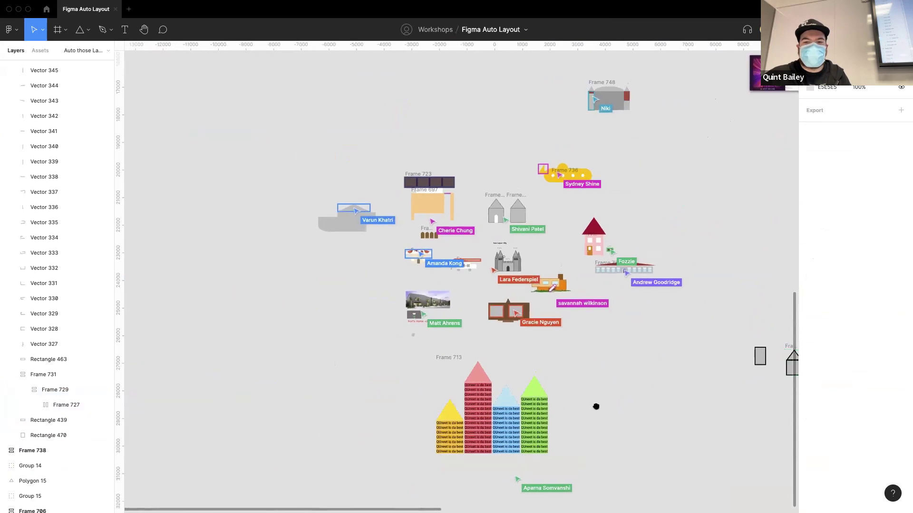
scroll(450, 343, right, 5)
scroll(527, 365, left, 3)
scroll(528, 365, up, 3)
scroll(528, 417, right, 3)
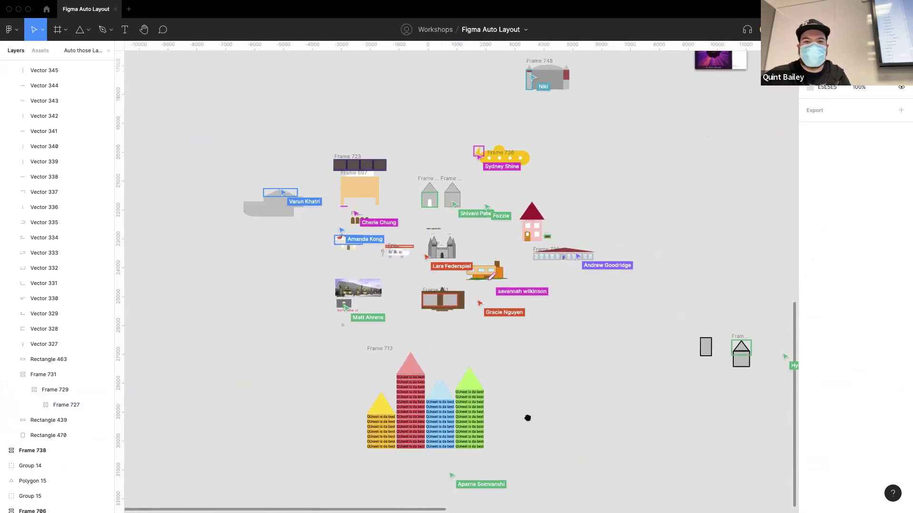
scroll(533, 413, up, 2)
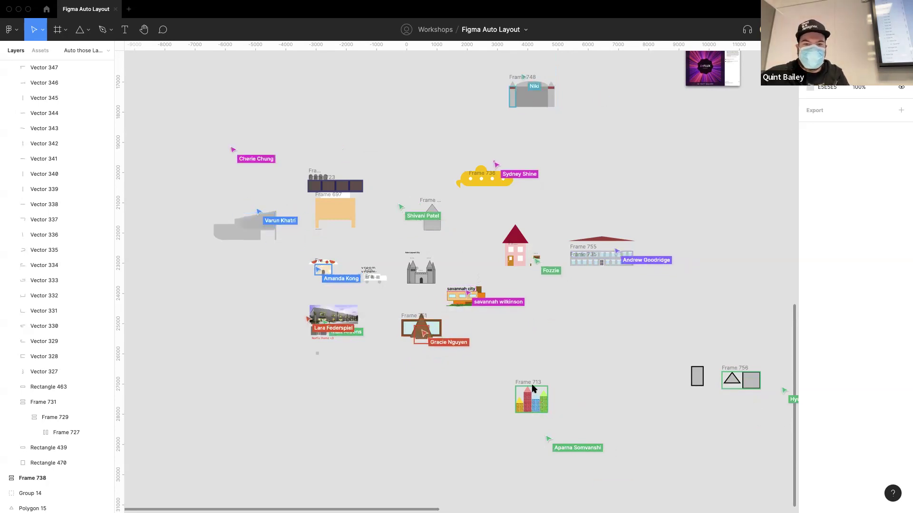
drag(536, 388, 476, 239)
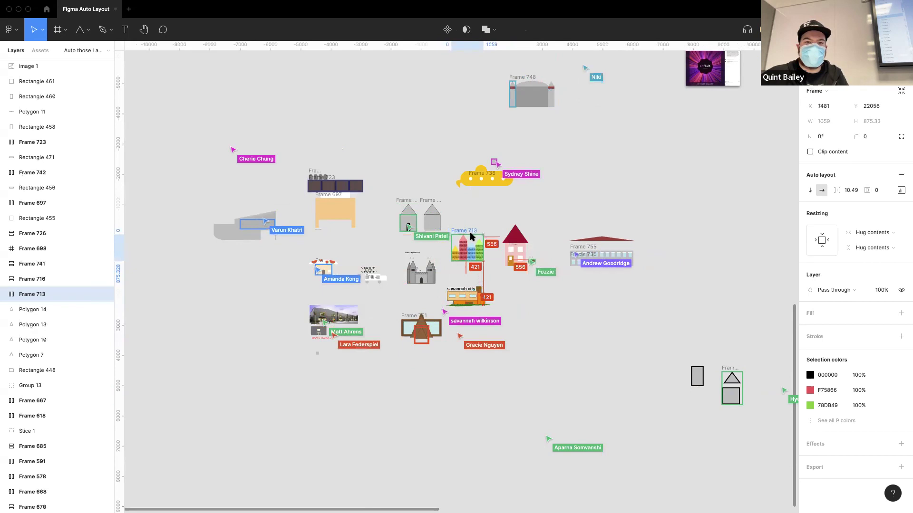
click(520, 368)
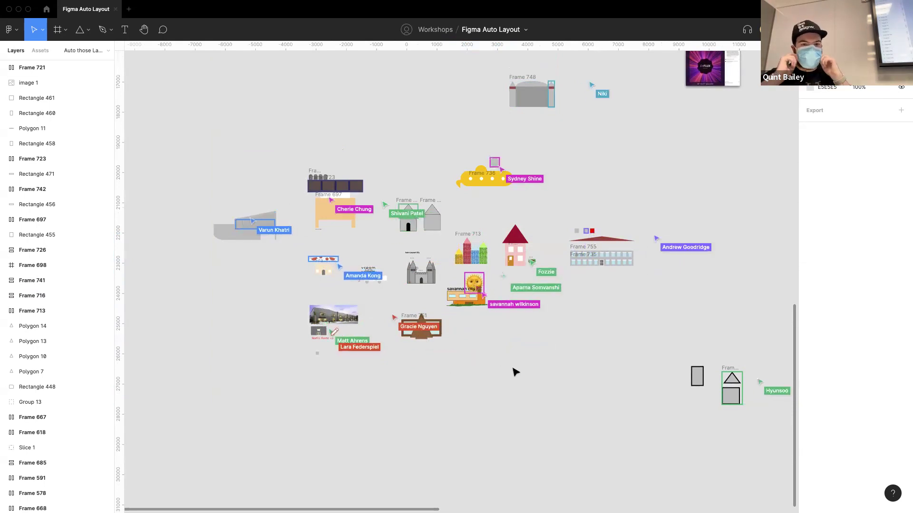
Examine the tan house with the dark blue top up close and read the small caption beneath its legs
scroll(346, 241, up, 10)
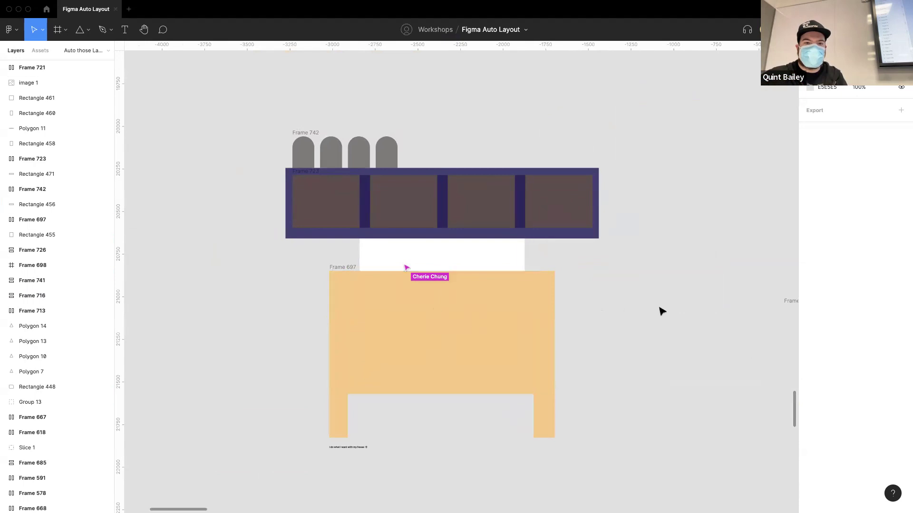
scroll(266, 148, down, 5)
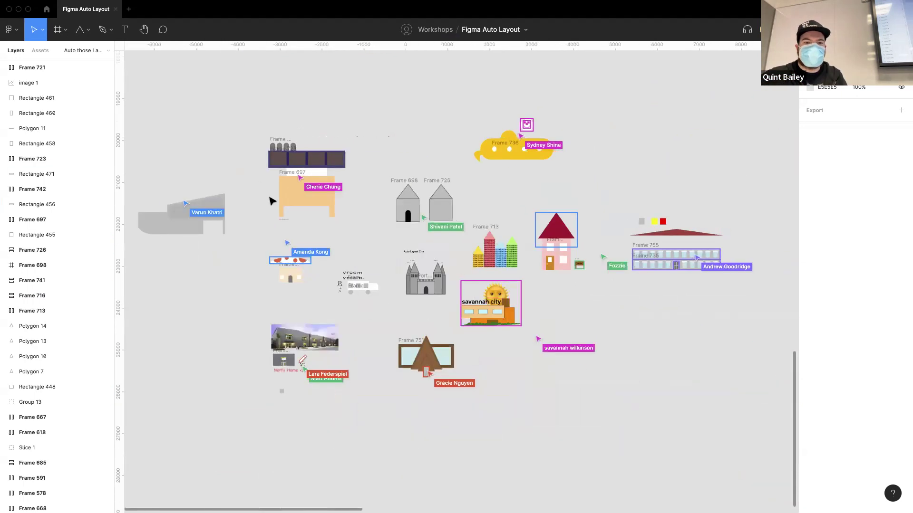
scroll(298, 267, up, 10)
scroll(320, 293, down, 3)
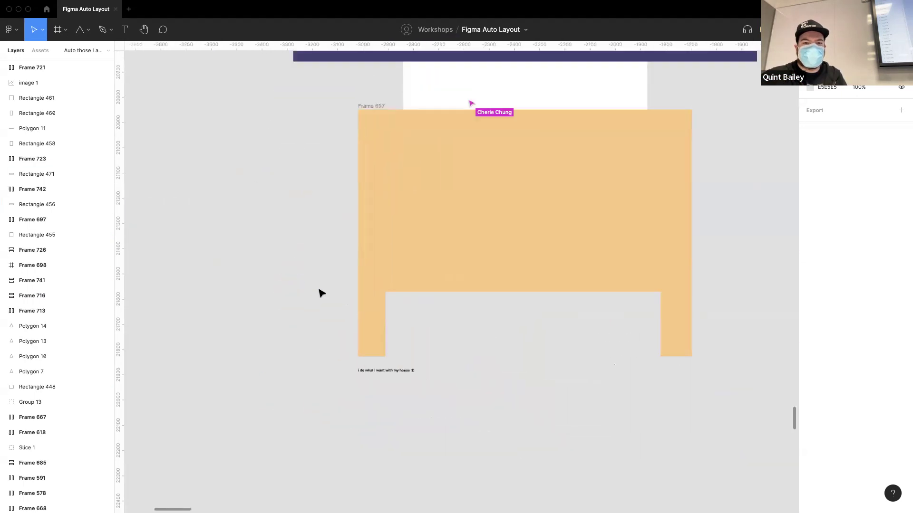
scroll(383, 388, up, 10)
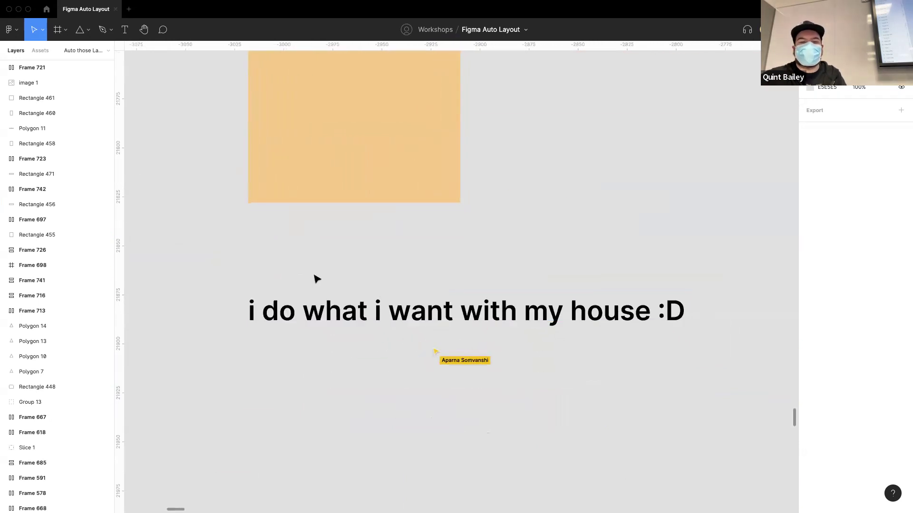
scroll(316, 279, down, 15)
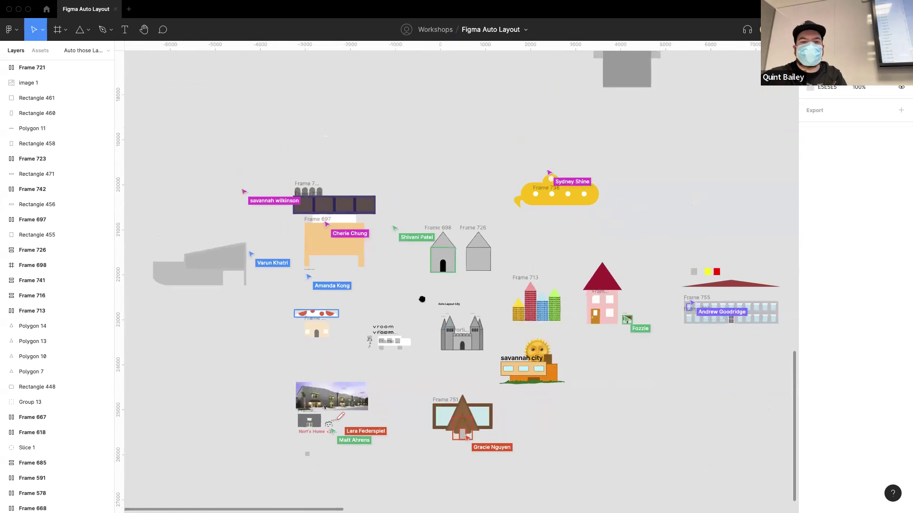
scroll(421, 299, down, 5)
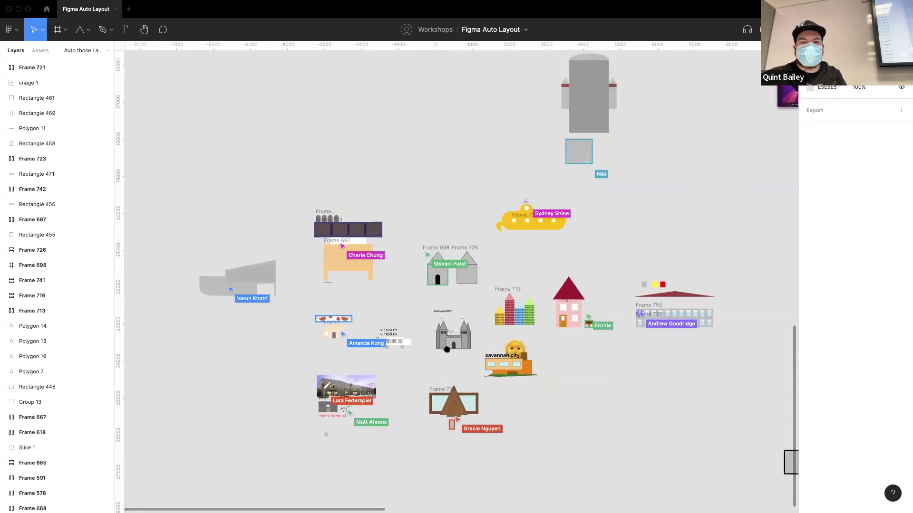
scroll(456, 280, up, 2)
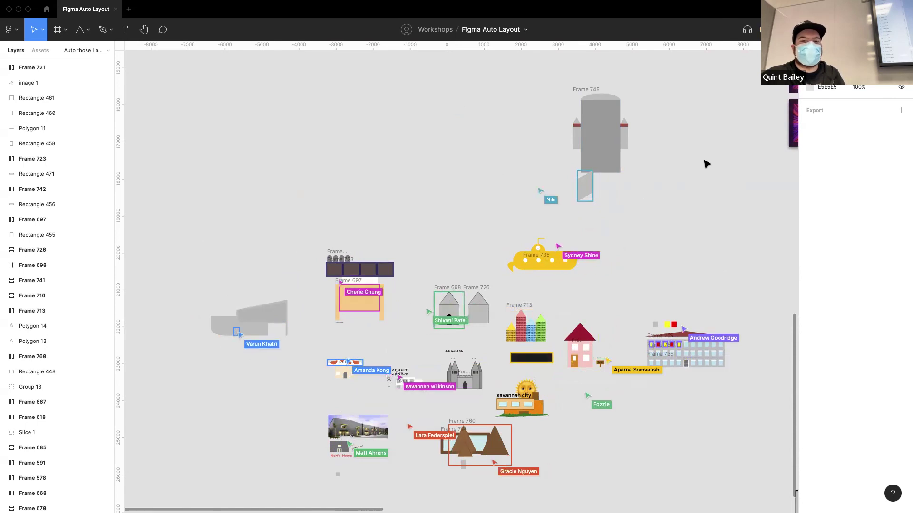
Examine the yellow submarine's portholes and tail up close, and compare it with the surrounding structures
scroll(573, 240, up, 10)
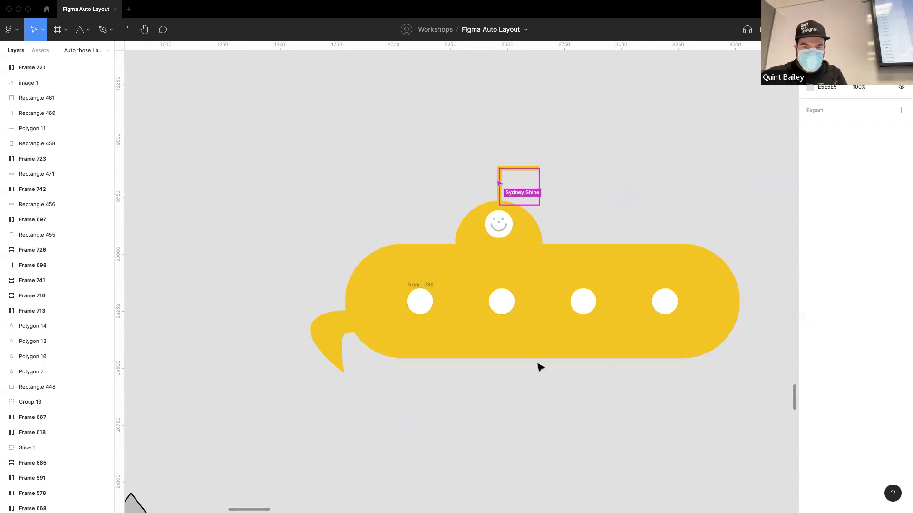
scroll(540, 368, down, 5)
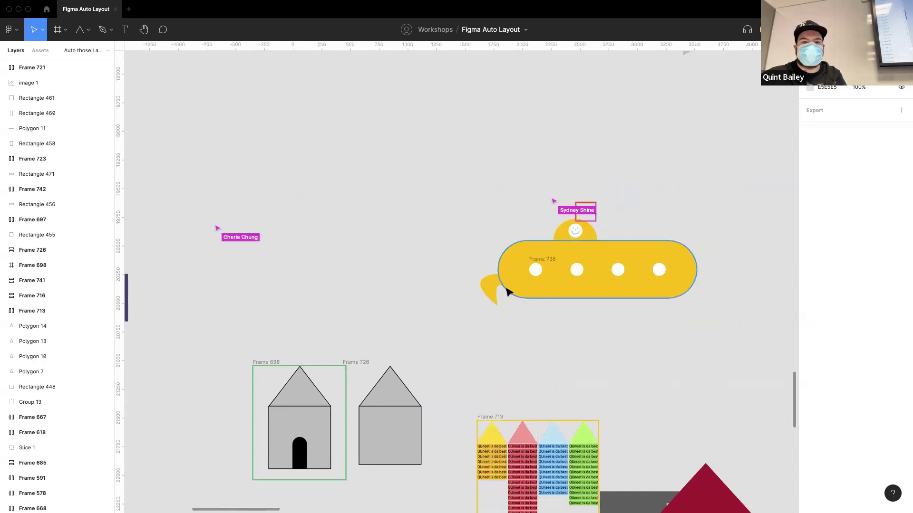
scroll(494, 292, up, 5)
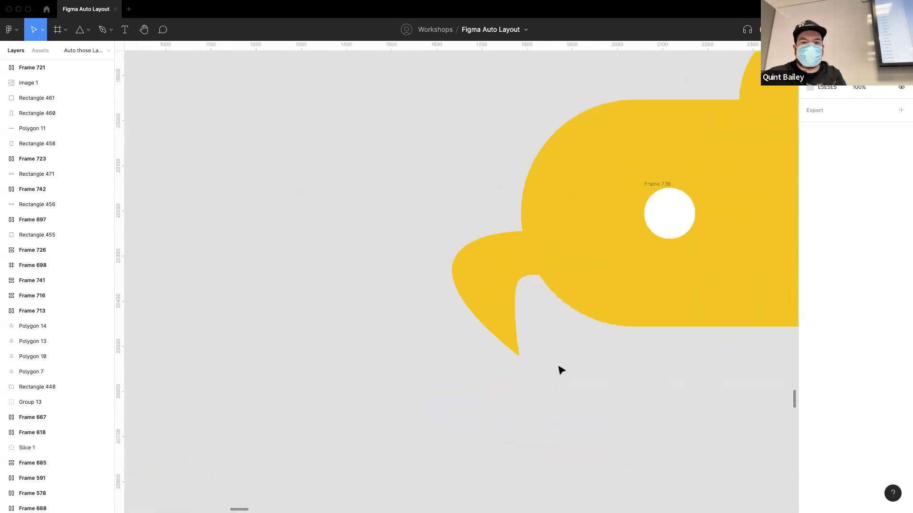
scroll(505, 346, down, 10)
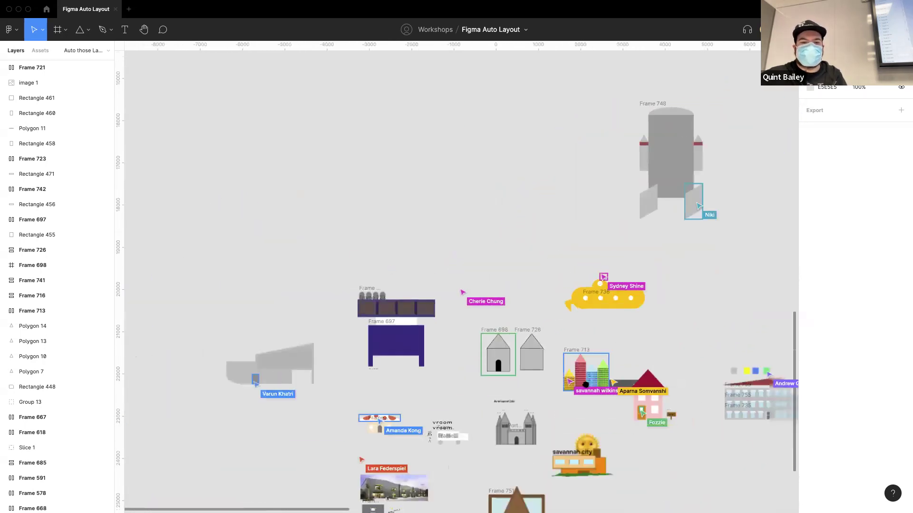
scroll(557, 332, down, 5)
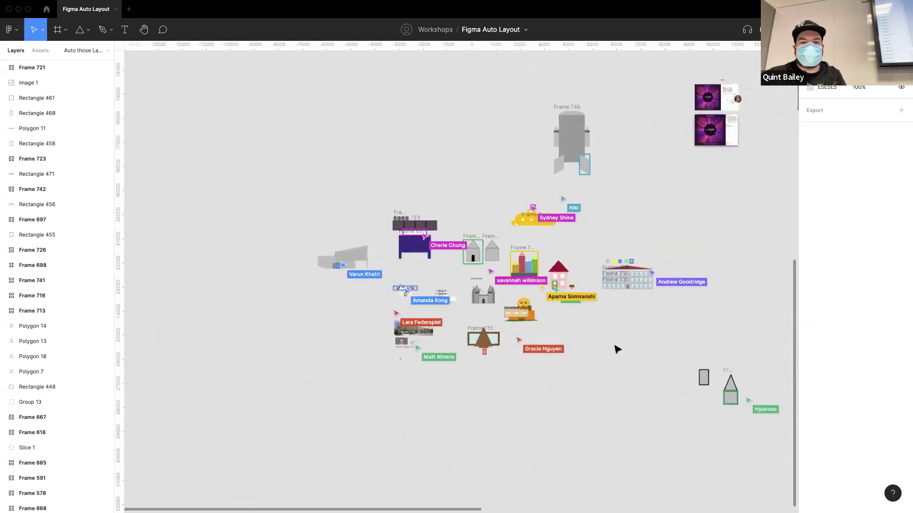
scroll(579, 359, down, 1)
scroll(492, 367, up, 5)
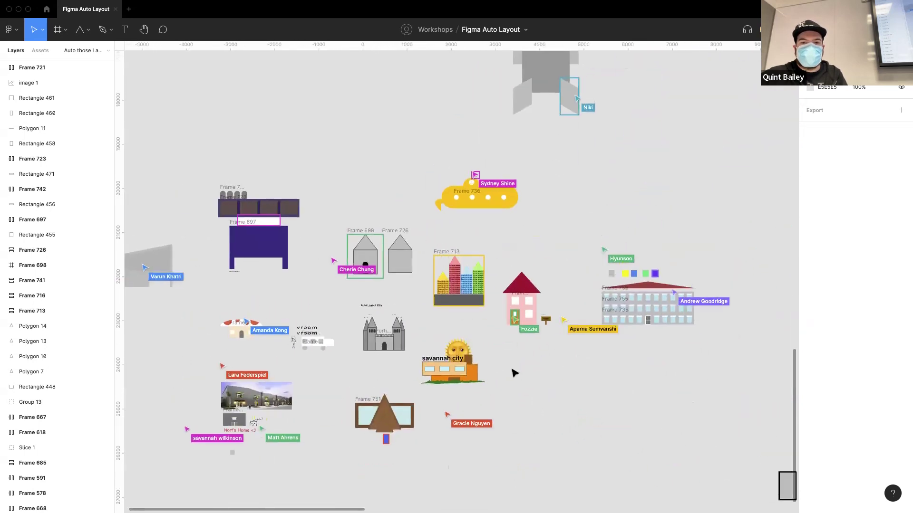
scroll(515, 376, down, 2)
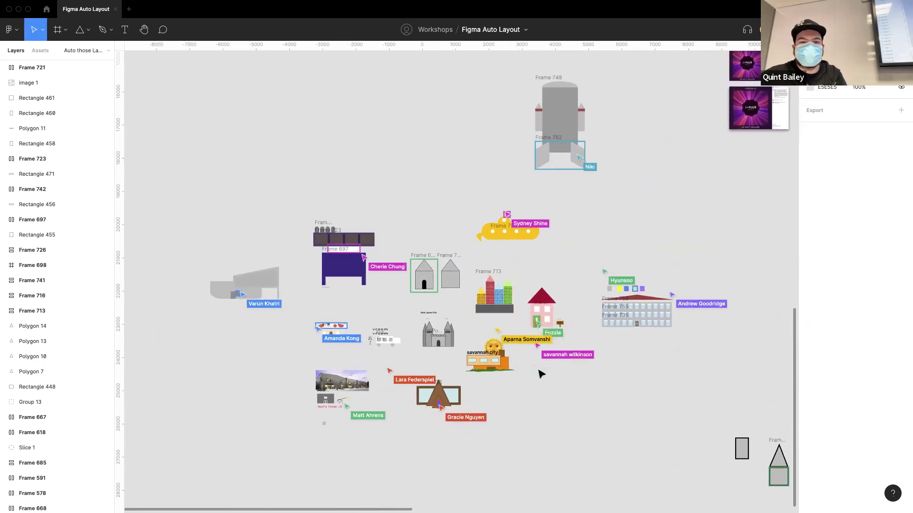
Examine the orange building with the sun behind it up close, and survey the whole city from the castle to the outlying structures
scroll(541, 374, up, 10)
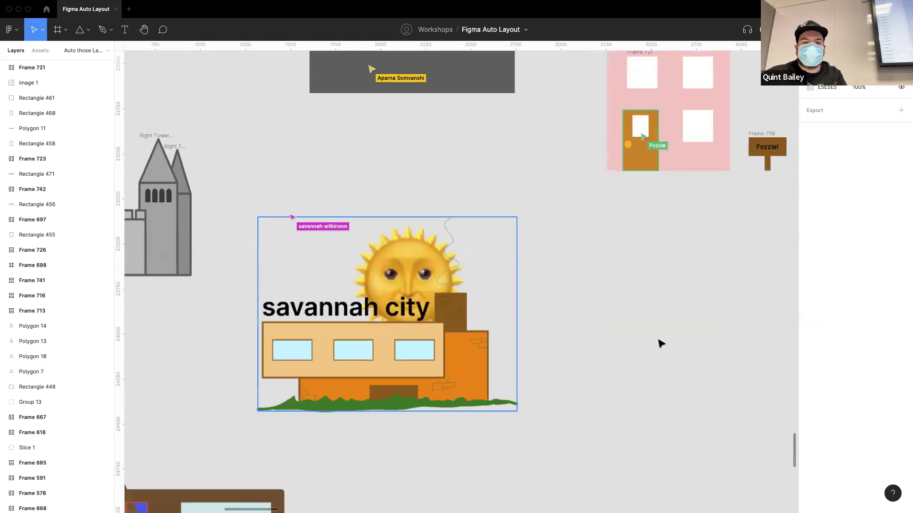
scroll(681, 353, up, 2)
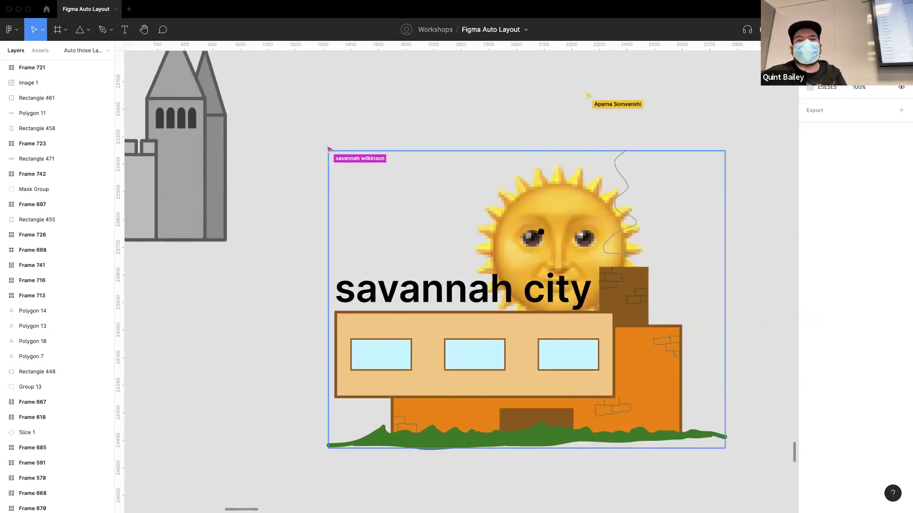
scroll(521, 251, down, 10)
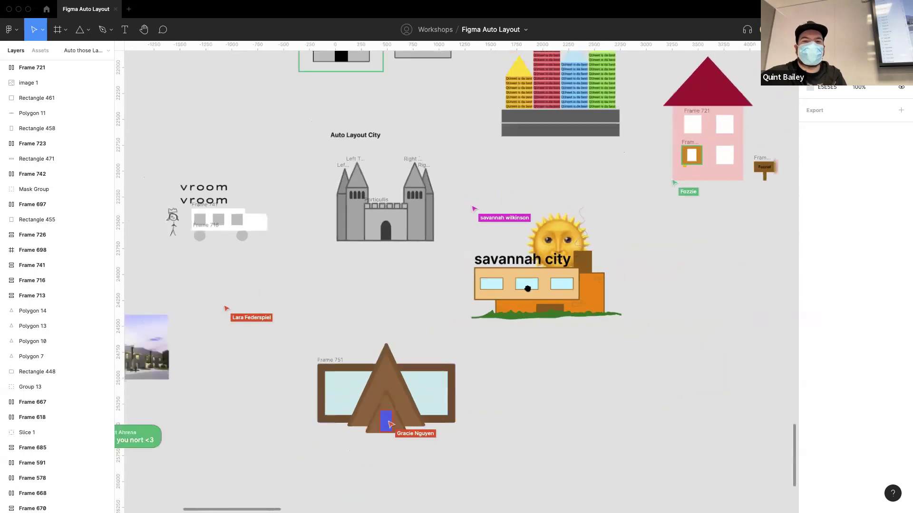
scroll(516, 282, down, 8)
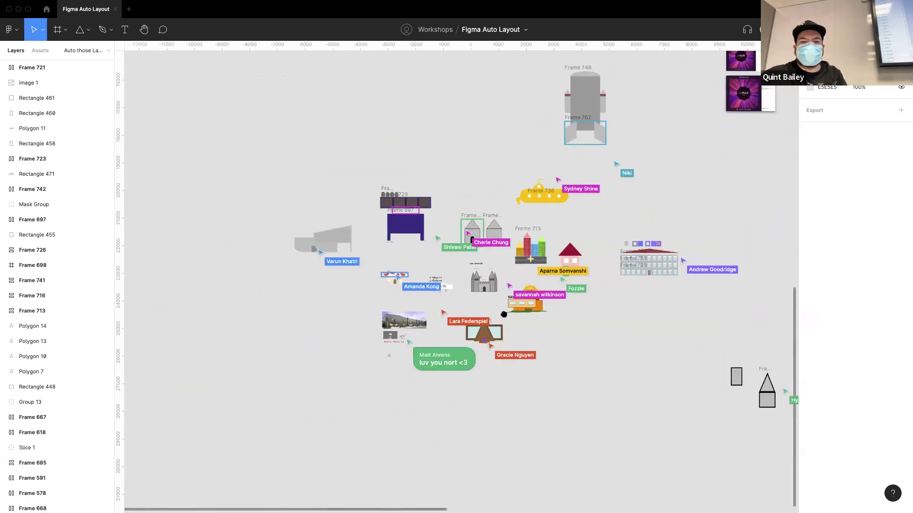
scroll(625, 261, up, 2)
scroll(625, 261, right, 2)
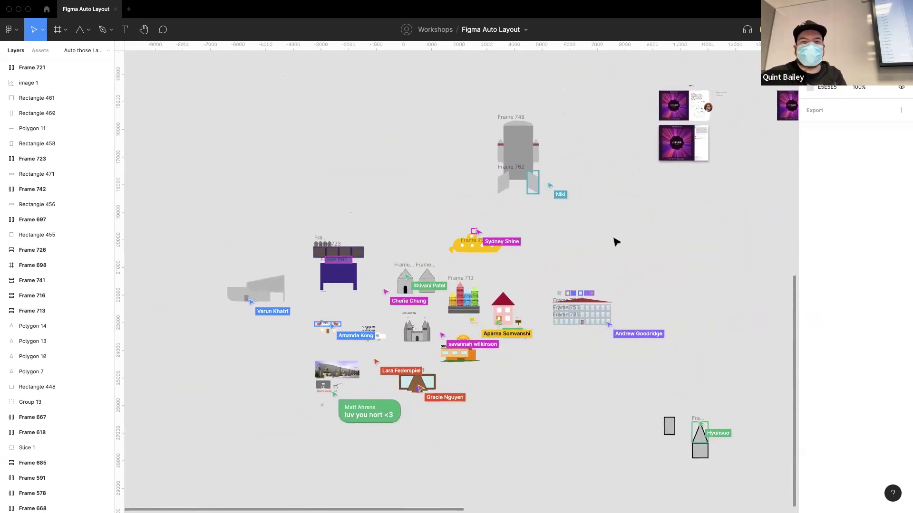
scroll(631, 241, down, 2)
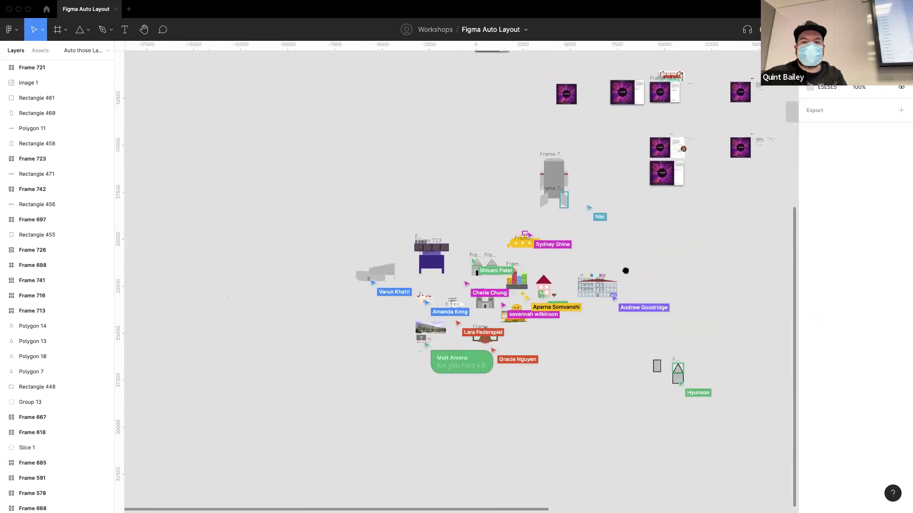
Examine the altered Episode 04 post with the green frog drawing, its circular photo and its scattered captions up close
scroll(642, 243, up, 10)
scroll(656, 243, up, 10)
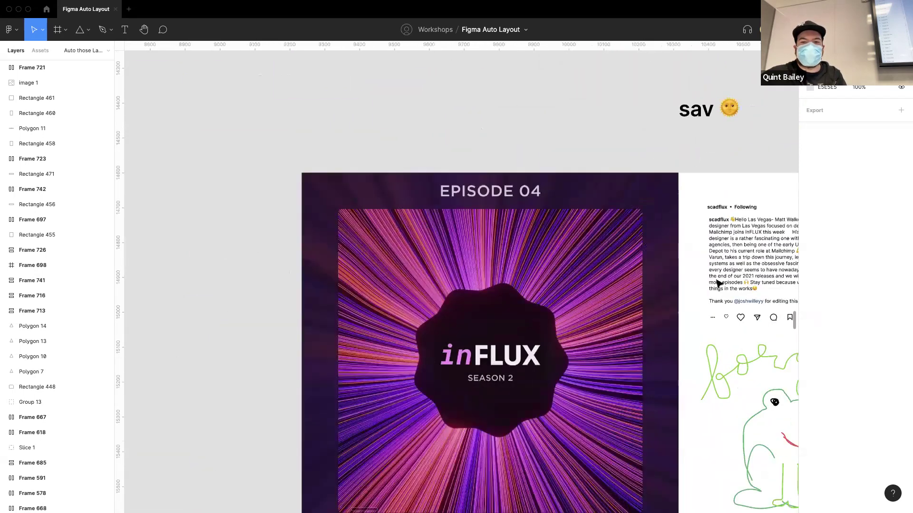
scroll(561, 285, right, 3)
scroll(561, 285, down, 2)
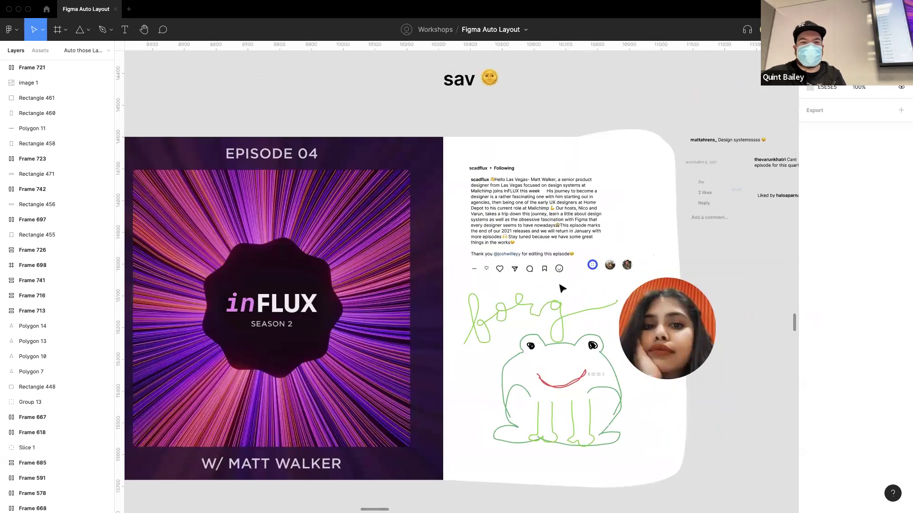
scroll(561, 284, down, 2)
scroll(594, 190, right, 2)
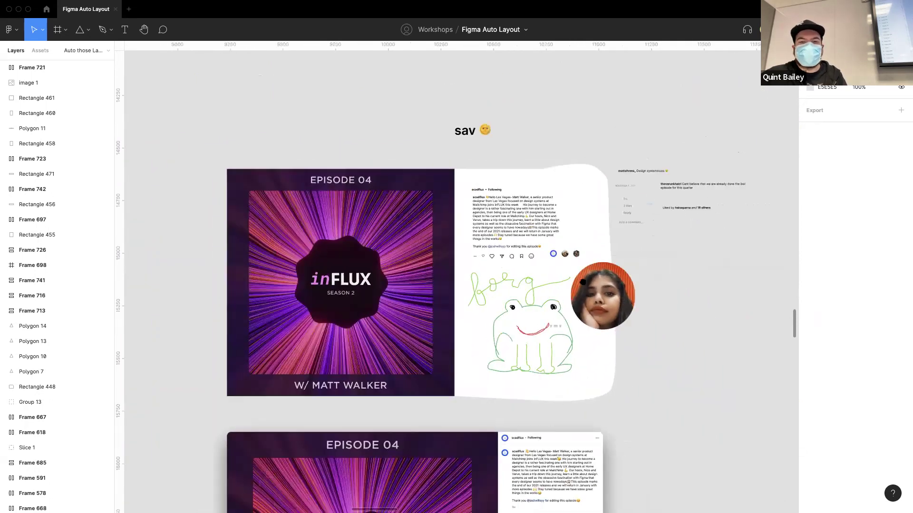
scroll(613, 147, up, 3)
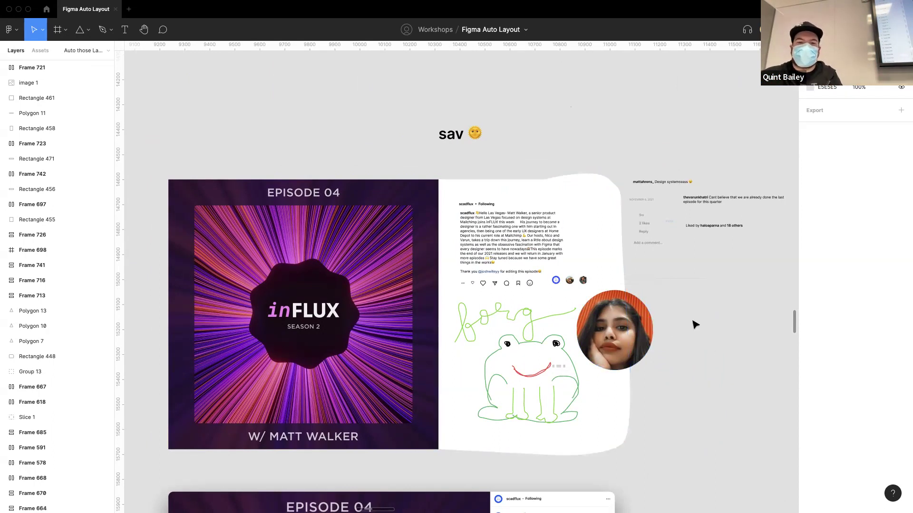
Select the grey rocket's main body and expand its nested frames in the layer hierarchy to inspect how they are built
scroll(695, 325, down, 10)
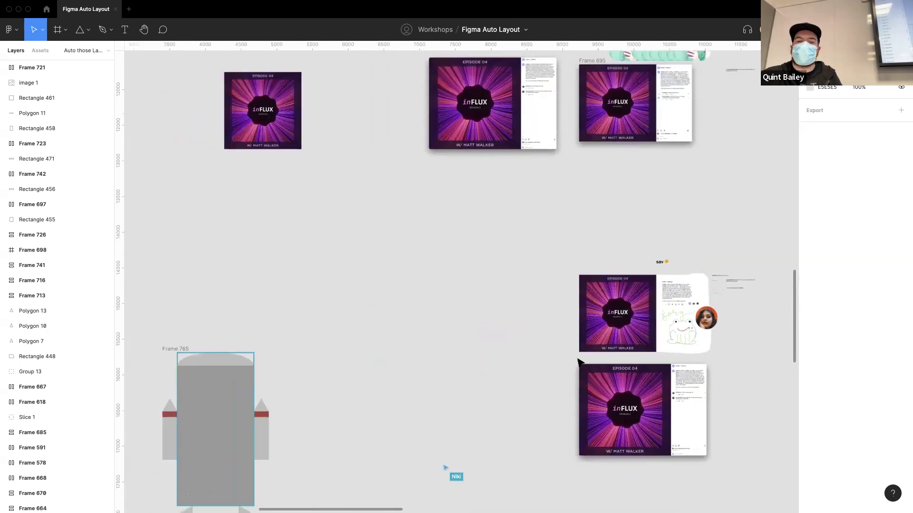
scroll(579, 362, down, 10)
scroll(680, 330, up, 5)
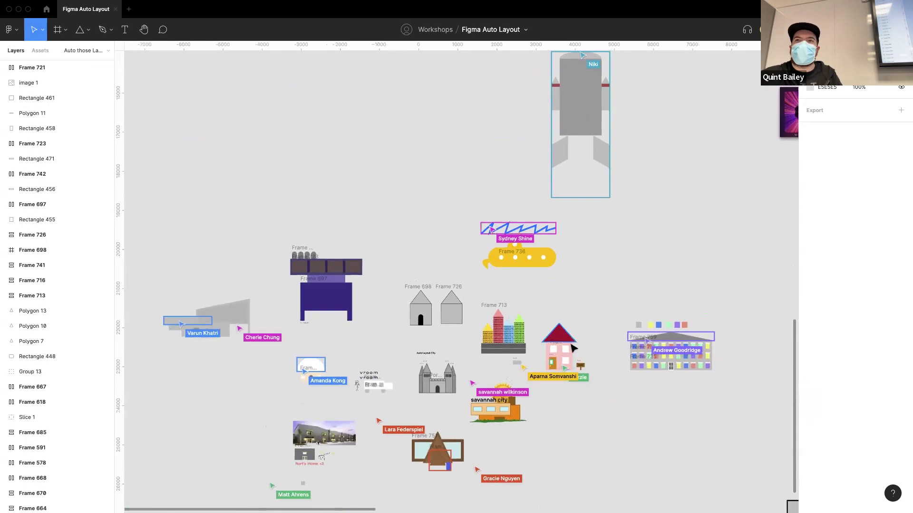
scroll(573, 349, up, 2)
scroll(573, 338, left, 3)
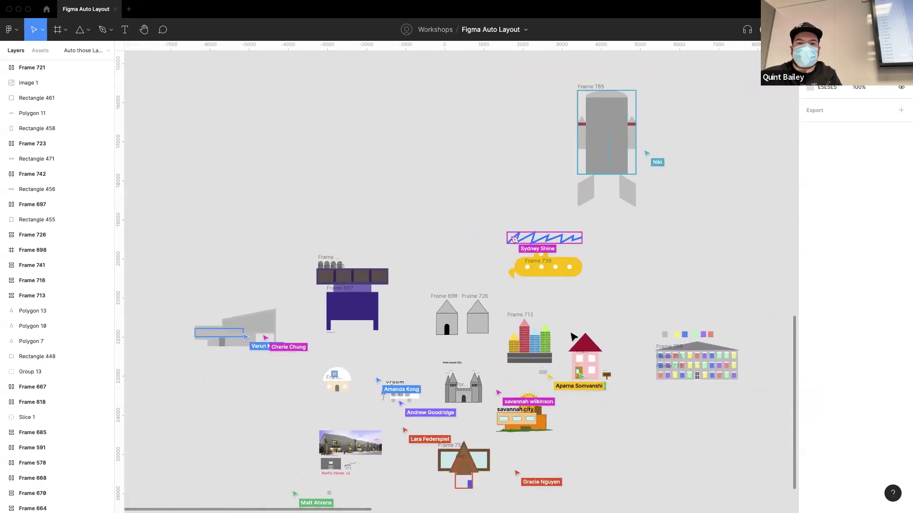
scroll(632, 194, up, 4)
scroll(615, 260, up, 3)
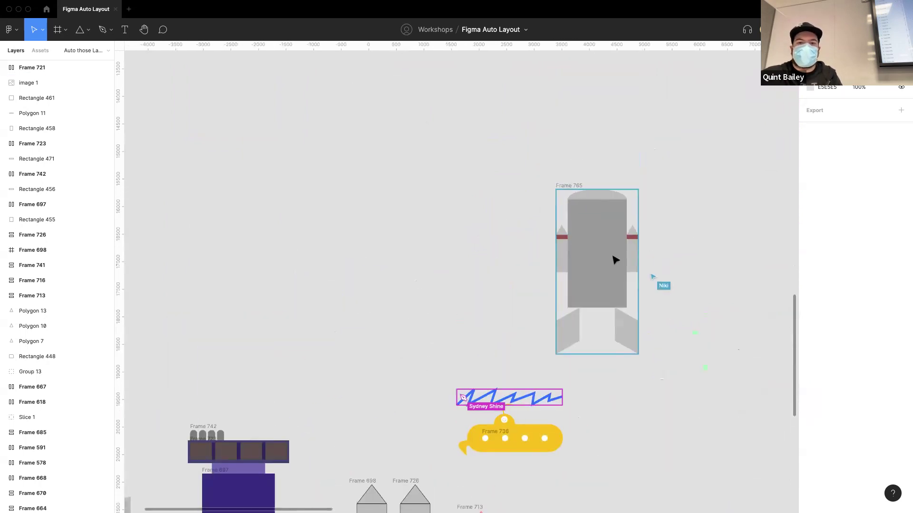
click(615, 259)
click(12, 83)
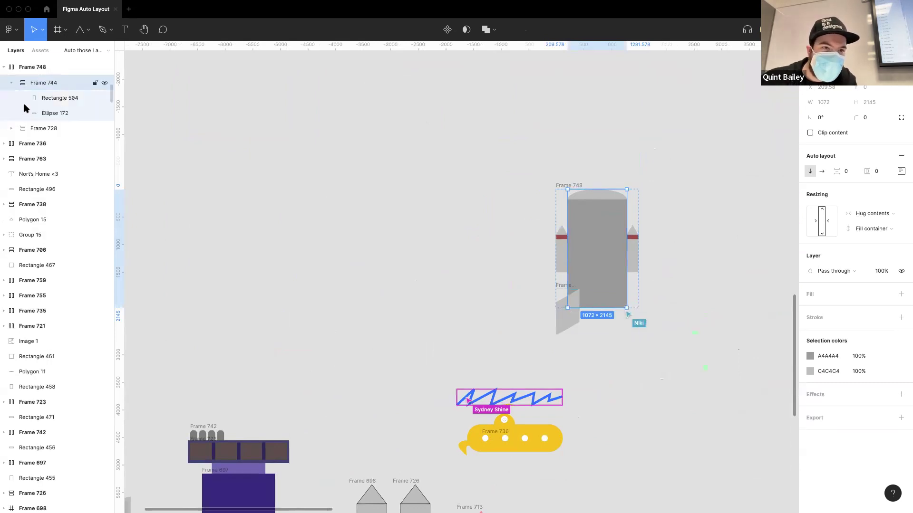
click(13, 135)
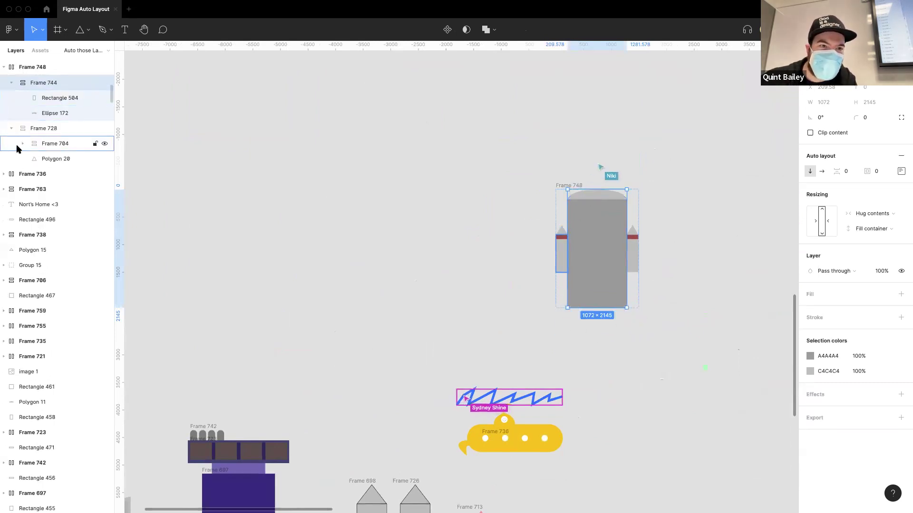
click(22, 144)
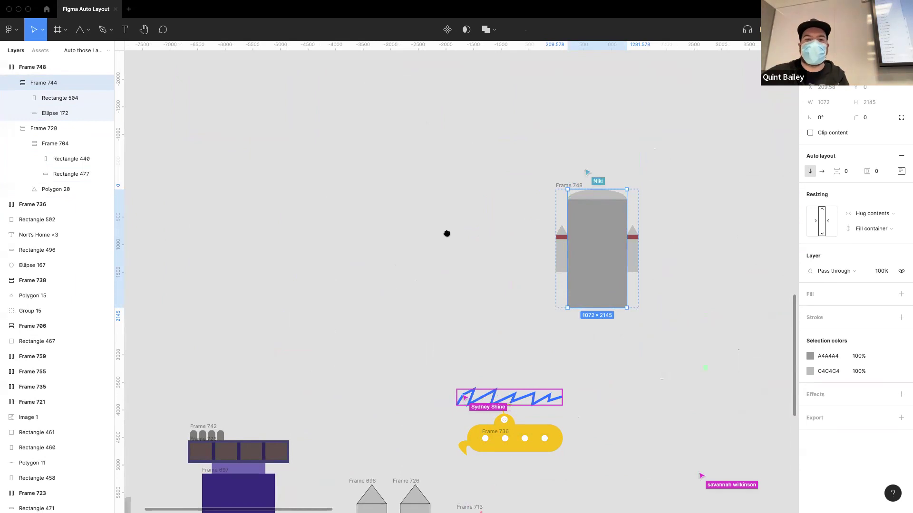
click(446, 234)
Examine the grey building's three rows of coloured windows, its door and roof, and the colour swatches above it
scroll(447, 233, down, 10)
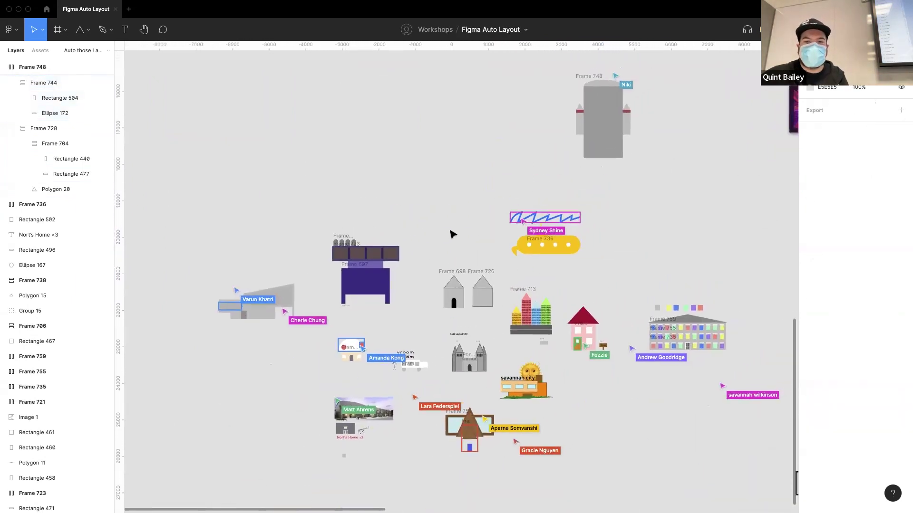
scroll(445, 237, up, 1)
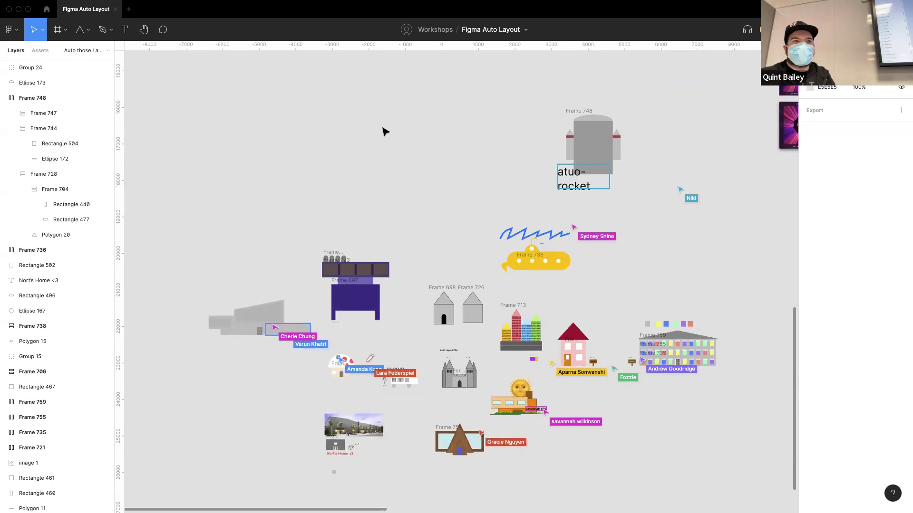
click(647, 361)
scroll(649, 363, up, 10)
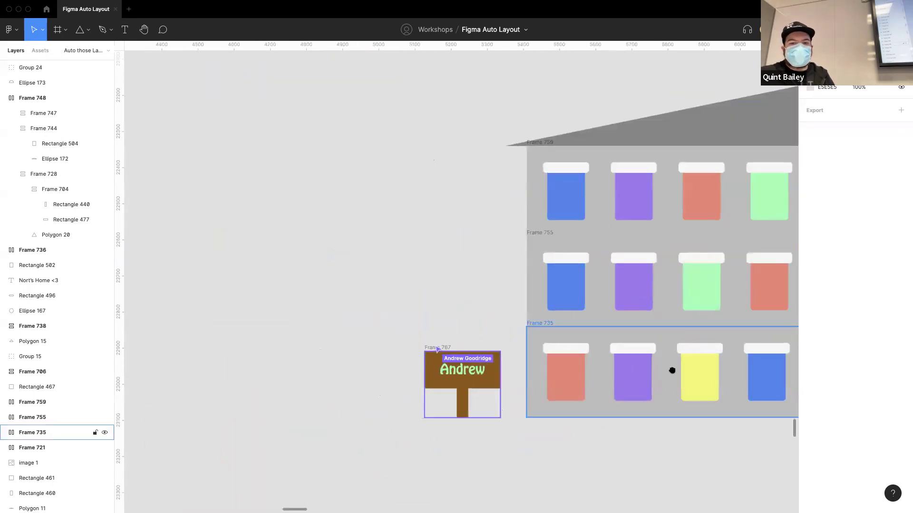
scroll(665, 362, right, 10)
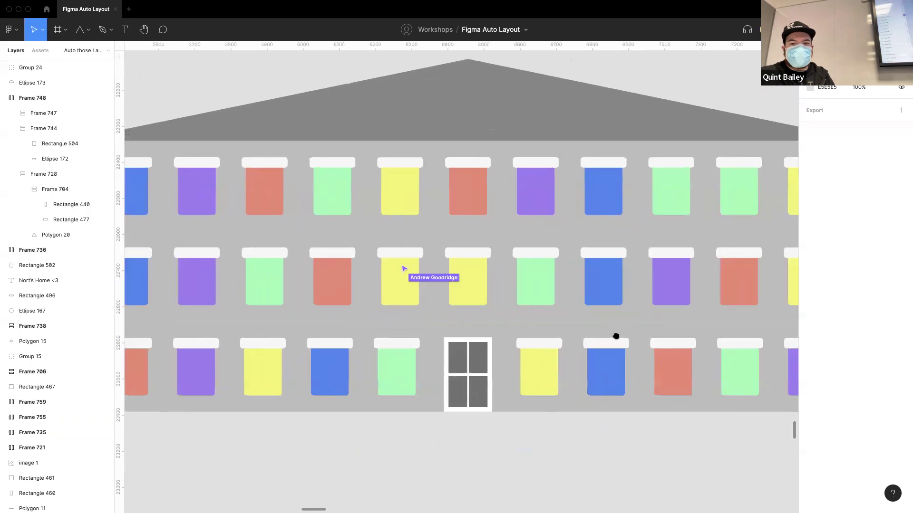
scroll(633, 340, down, 5)
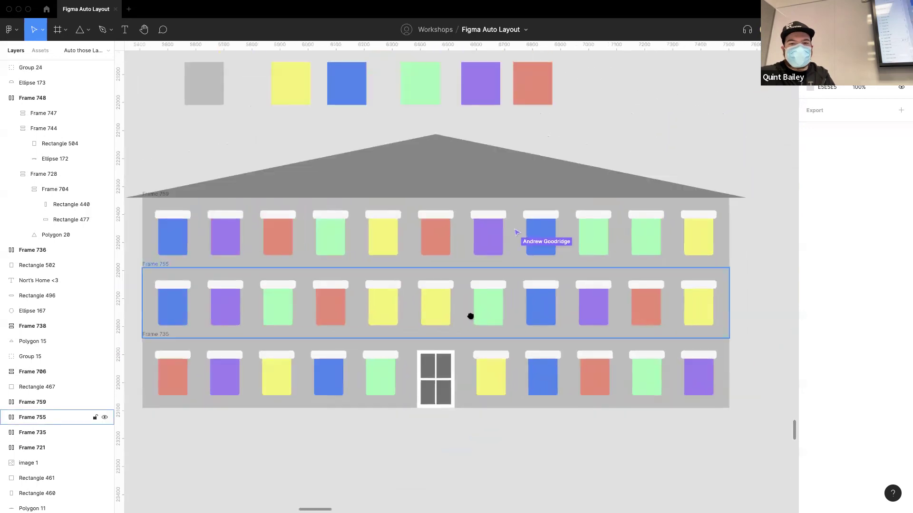
click(534, 323)
scroll(484, 333, up, 2)
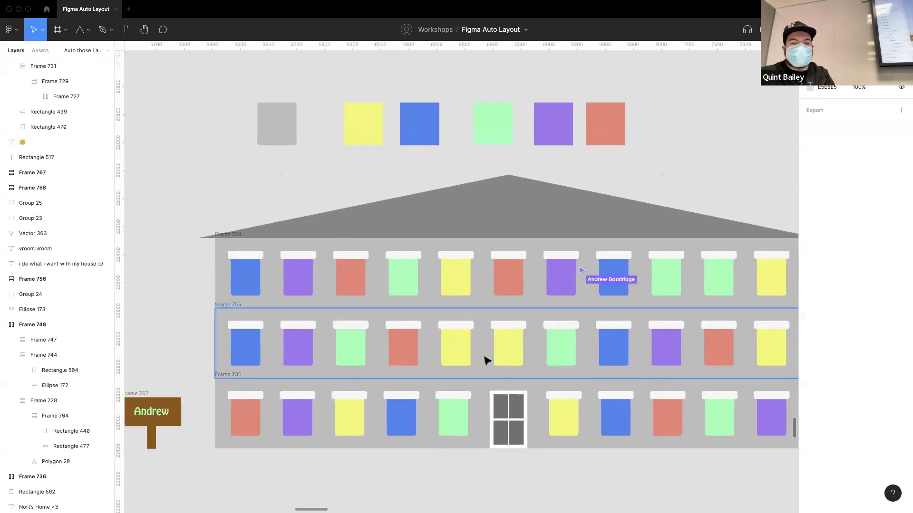
scroll(428, 338, down, 1)
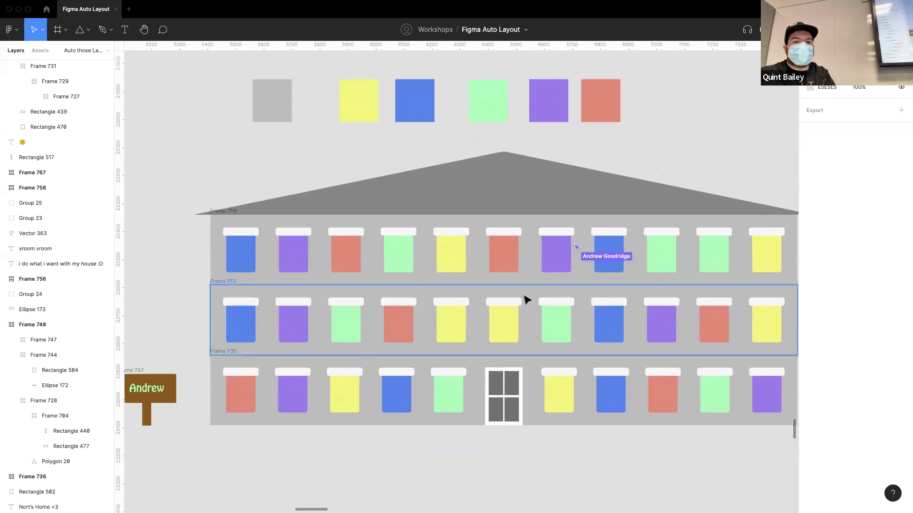
scroll(568, 297, down, 5)
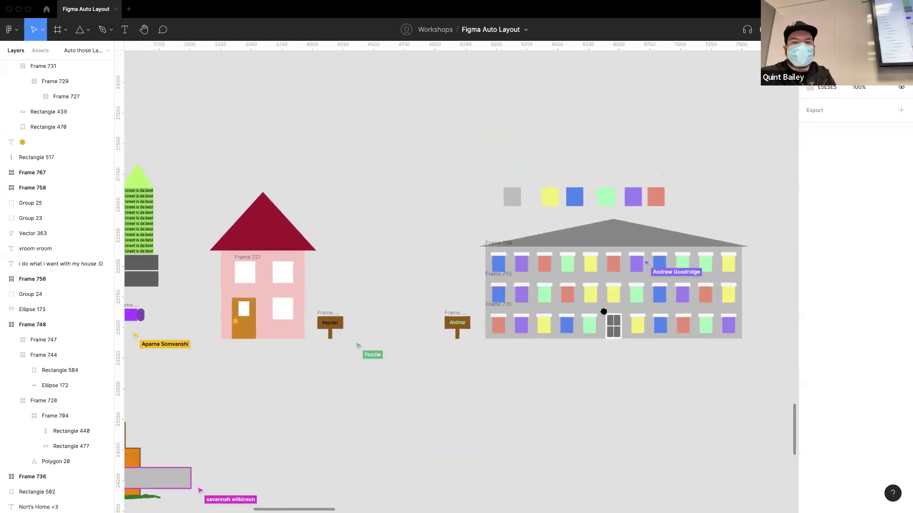
scroll(526, 295, down, 2)
scroll(593, 316, right, 2)
scroll(592, 300, up, 6)
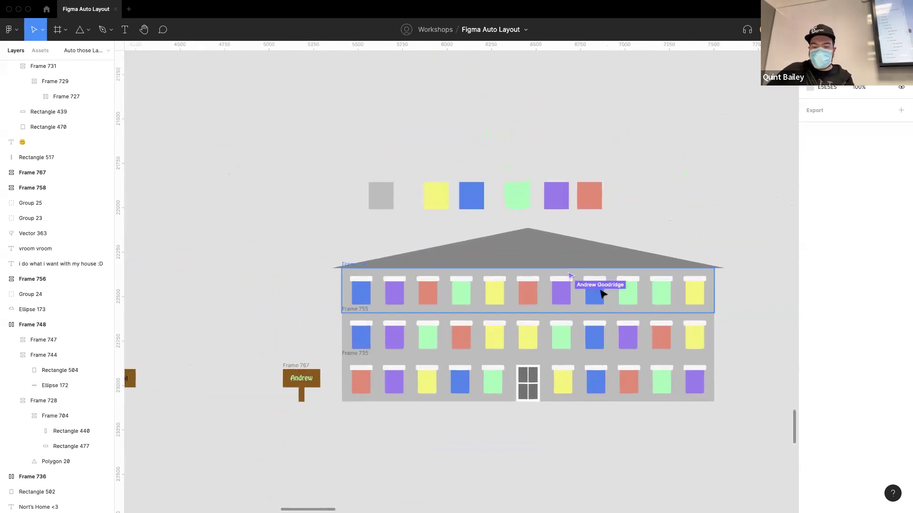
Run the CoShuffler plugin and set its palette from the first six windows in the building's top row
key(super+slash)
text(coshuffler)
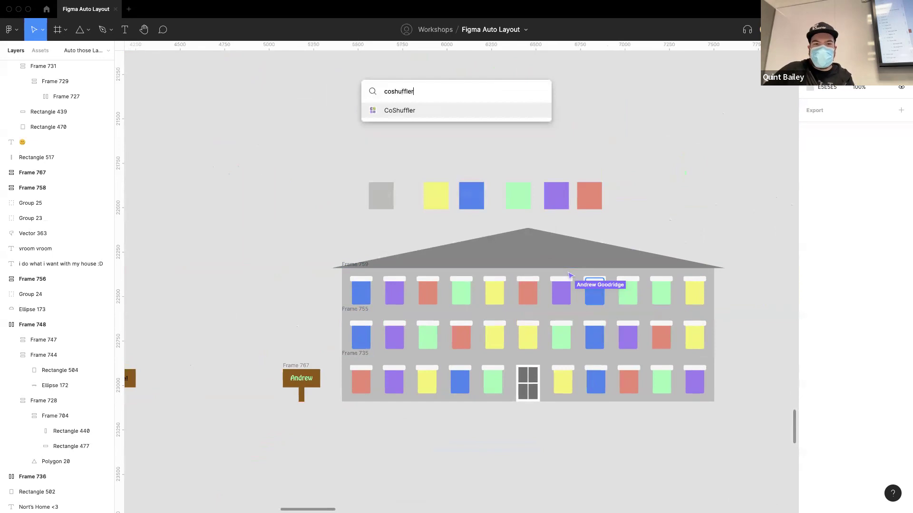
key(Return)
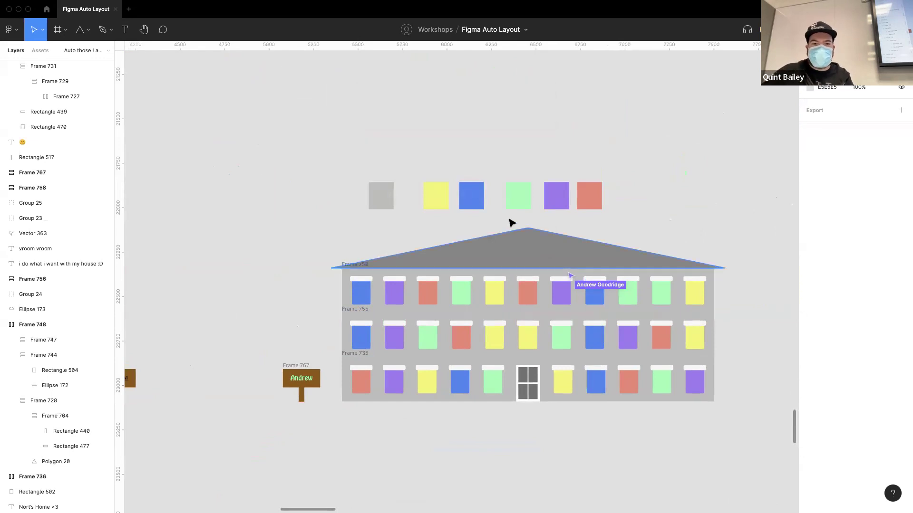
drag(604, 134, 177, 190)
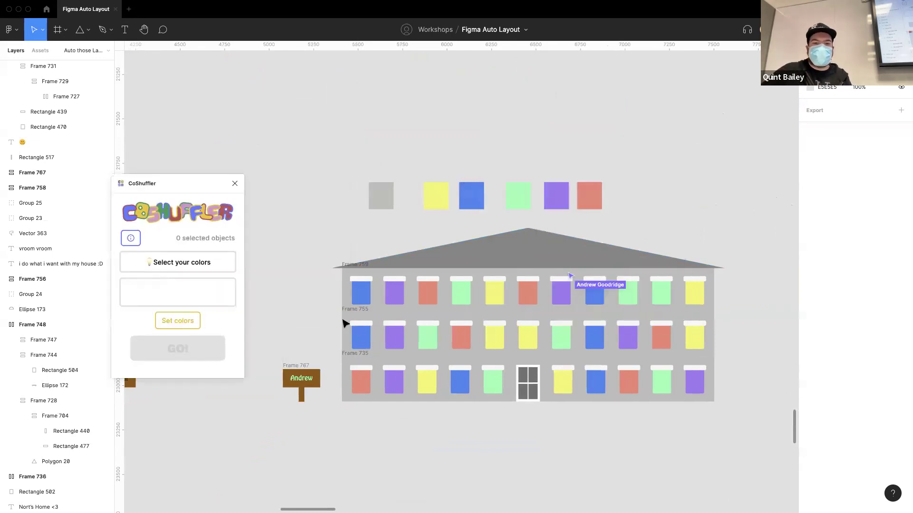
drag(364, 291, 535, 295)
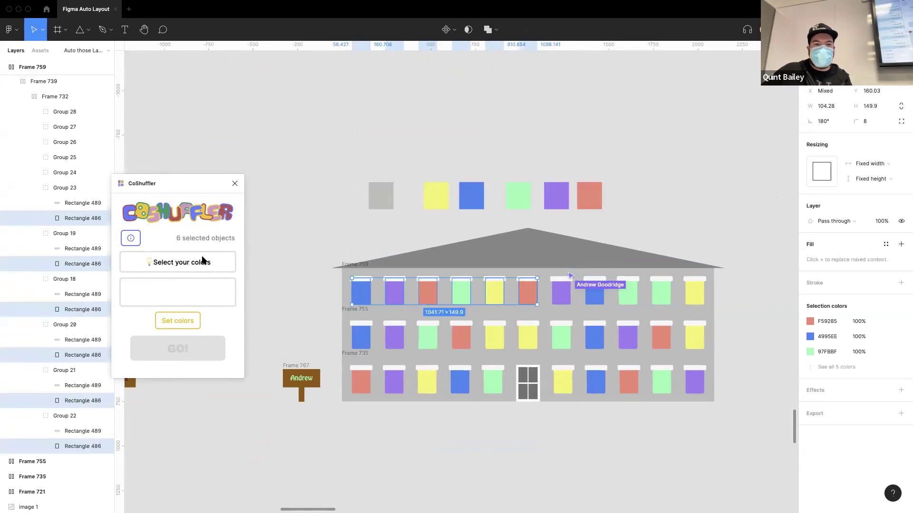
click(186, 322)
Select the first two windows of the building's middle row as shuffle targets, clear the selection and close CoShuffler
click(319, 305)
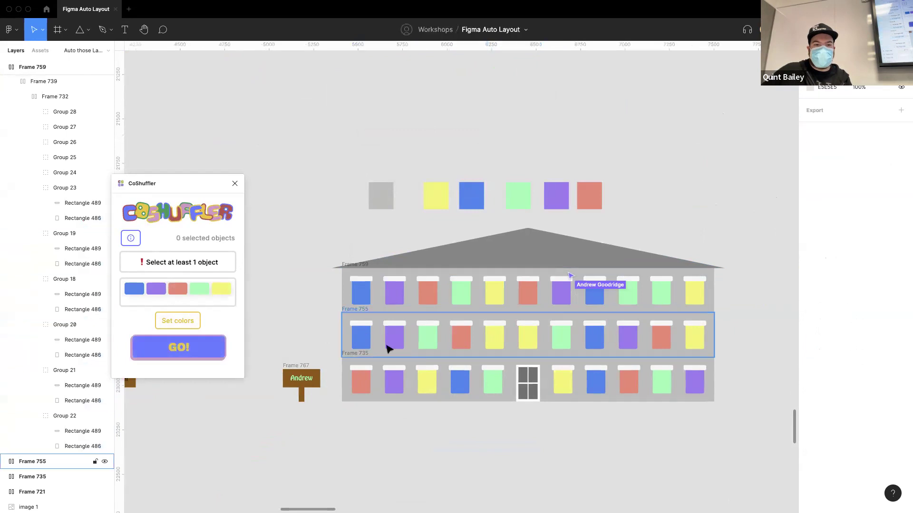
shift+click(391, 340)
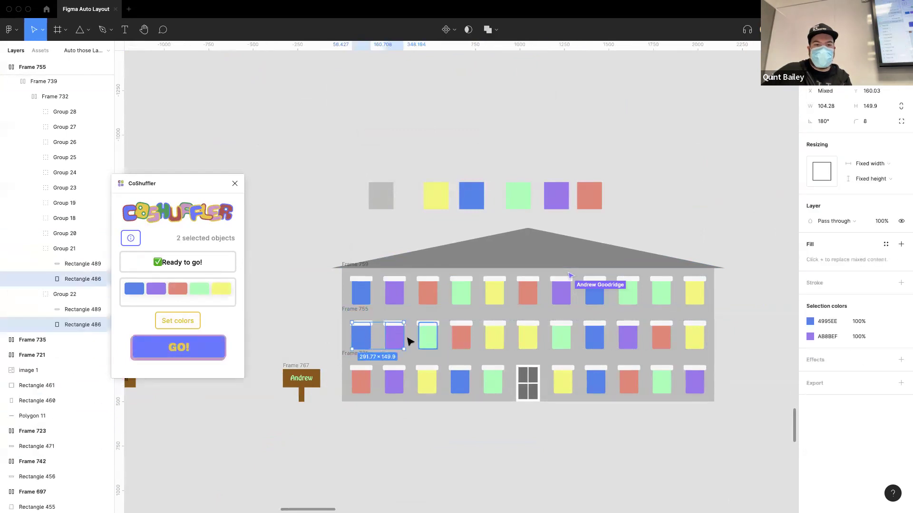
click(326, 274)
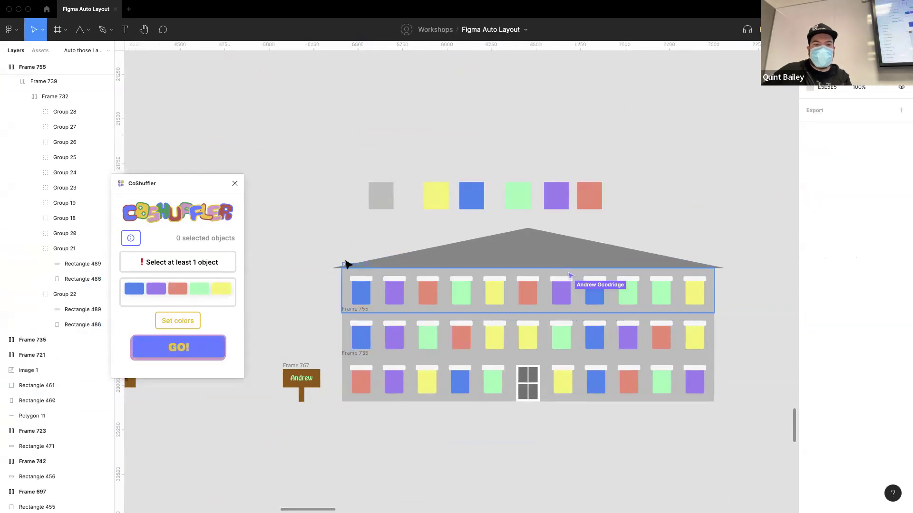
click(235, 183)
Tidy up the six colour swatches above the building's roof into an evenly spaced row
drag(352, 145, 689, 212)
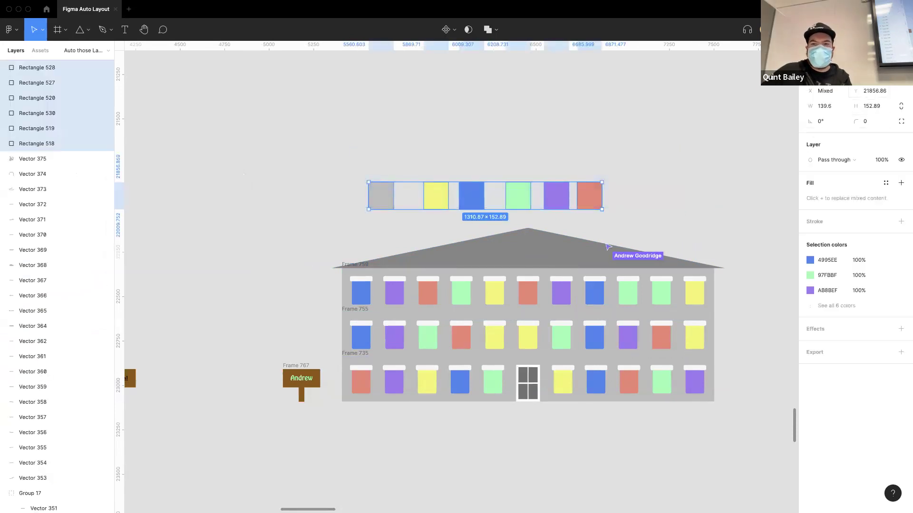
click(900, 79)
click(837, 103)
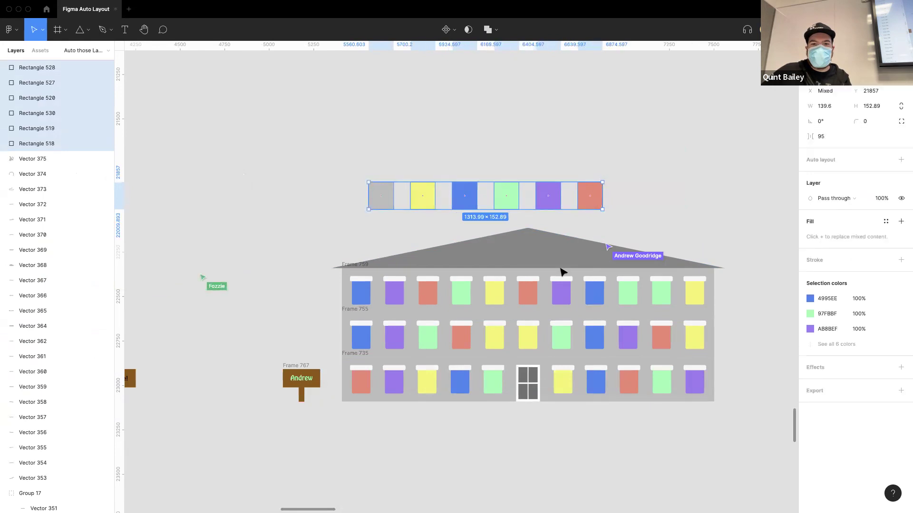
key(Escape)
Survey the city's structures and examine the stretched rocket with its "atuo-rocket" label up close
scroll(495, 247, down, 2)
scroll(496, 247, down, 10)
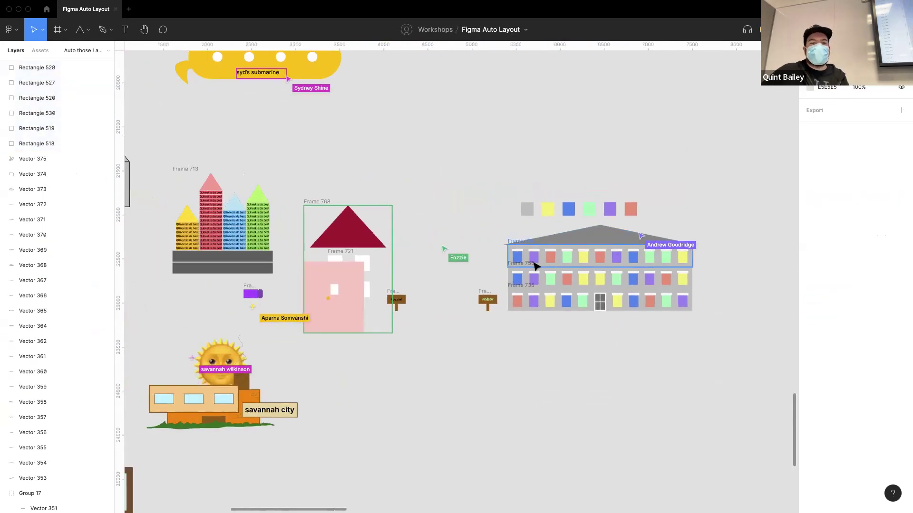
scroll(516, 277, down, 8)
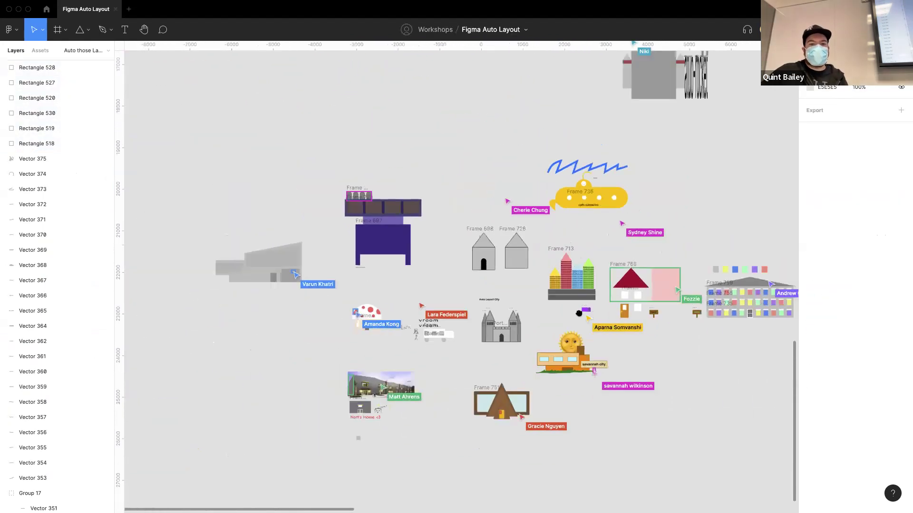
scroll(678, 109, up, 4)
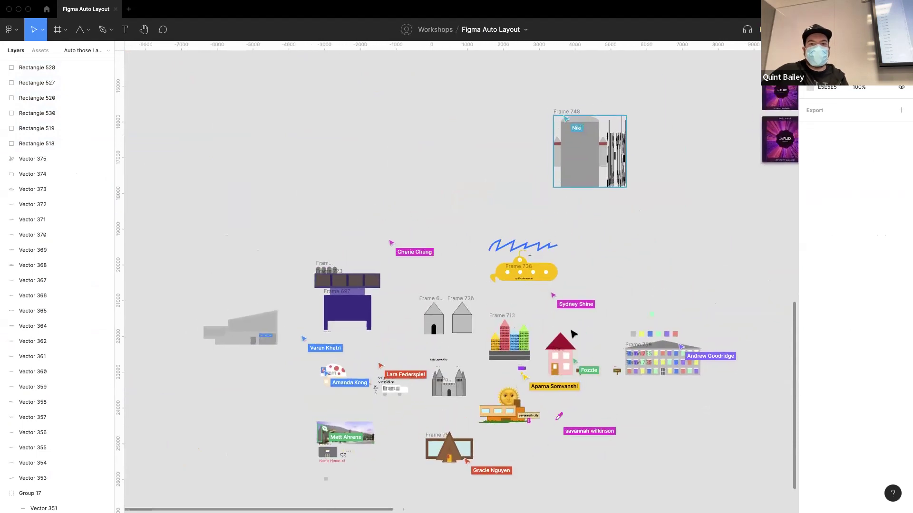
scroll(679, 97, up, 8)
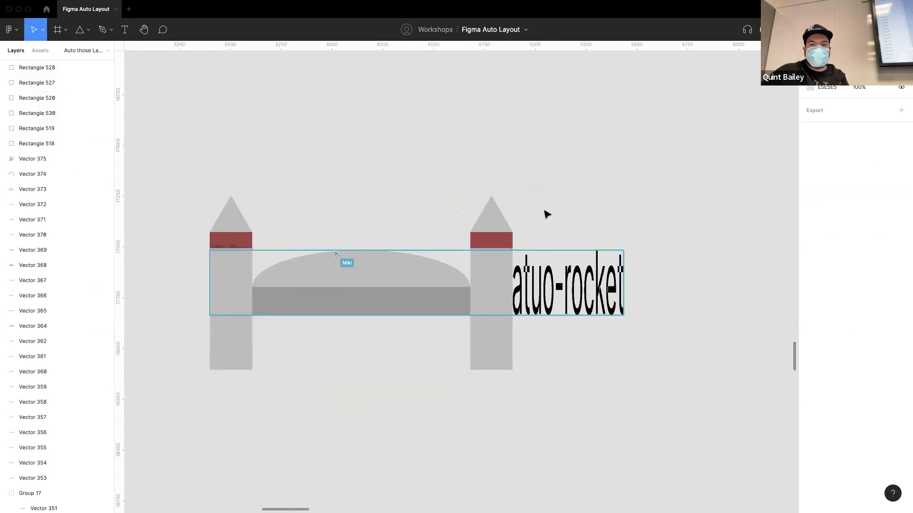
scroll(552, 298, down, 10)
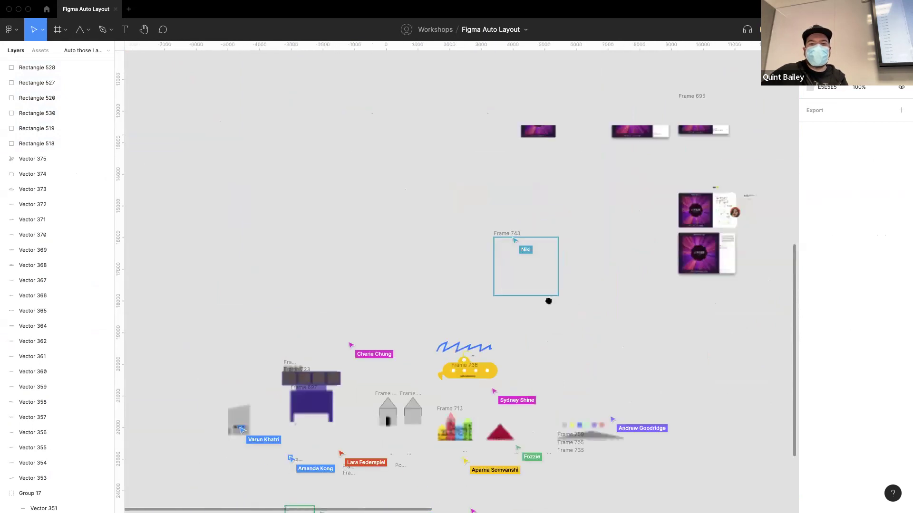
scroll(551, 291, up, 3)
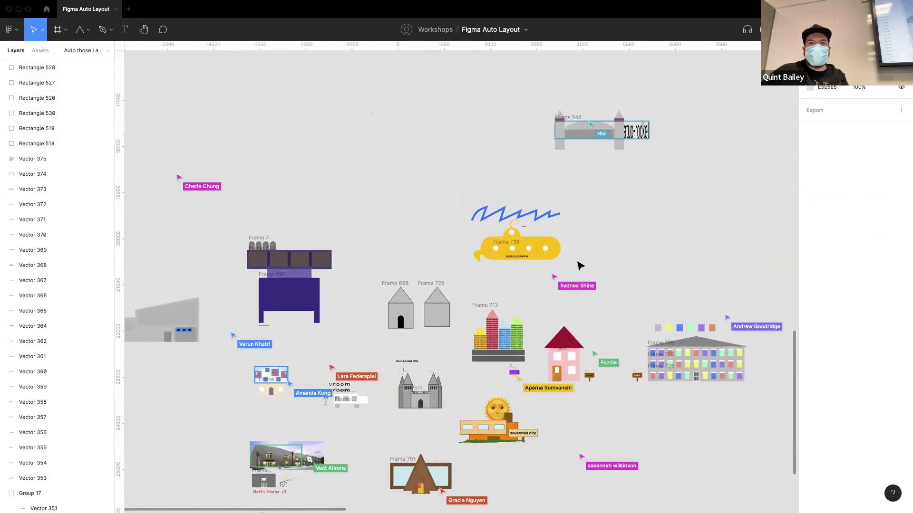
Widen the blue zigzag line above the yellow submarine to about 2417 and shift it slightly upward
scroll(567, 254, down, 1)
scroll(552, 233, left, 2)
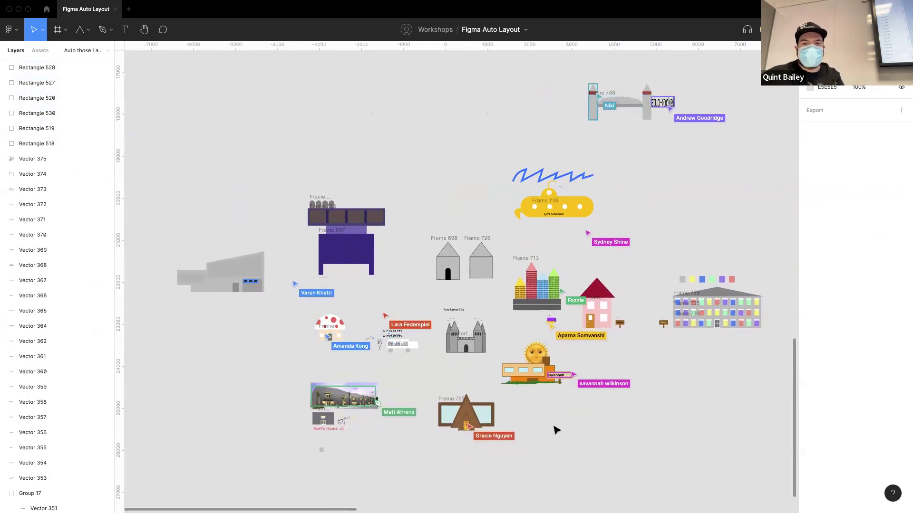
scroll(564, 425, up, 1)
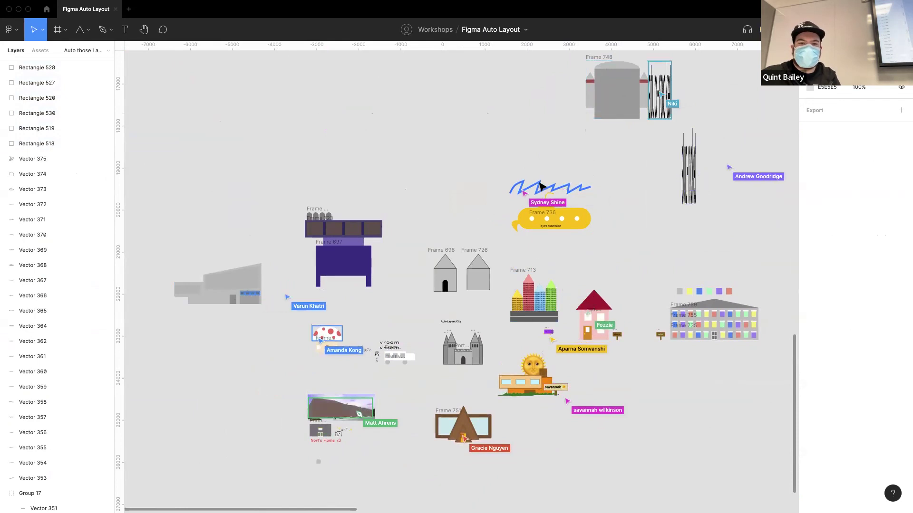
scroll(550, 164, up, 5)
click(606, 227)
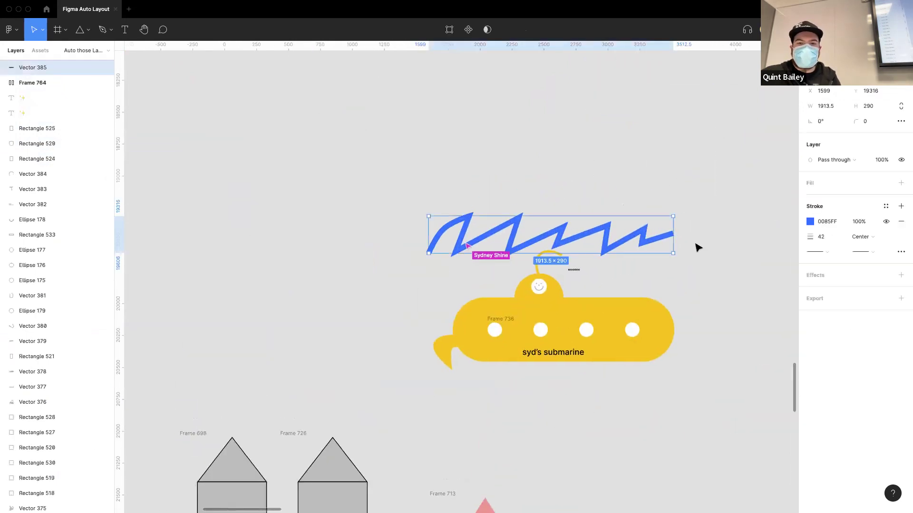
drag(673, 231, 738, 236)
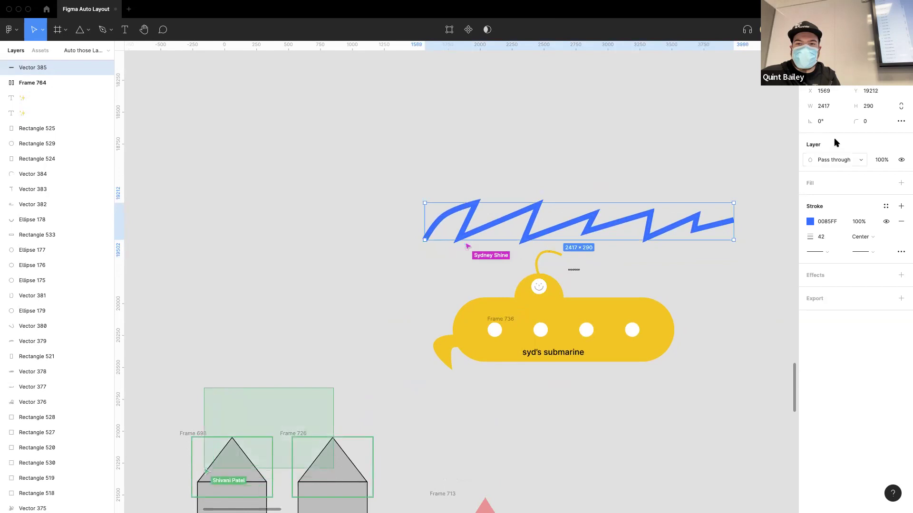
Round the blue line's corners with a radius of 58 so it reads as waves, and deselect it
drag(856, 121, 884, 122)
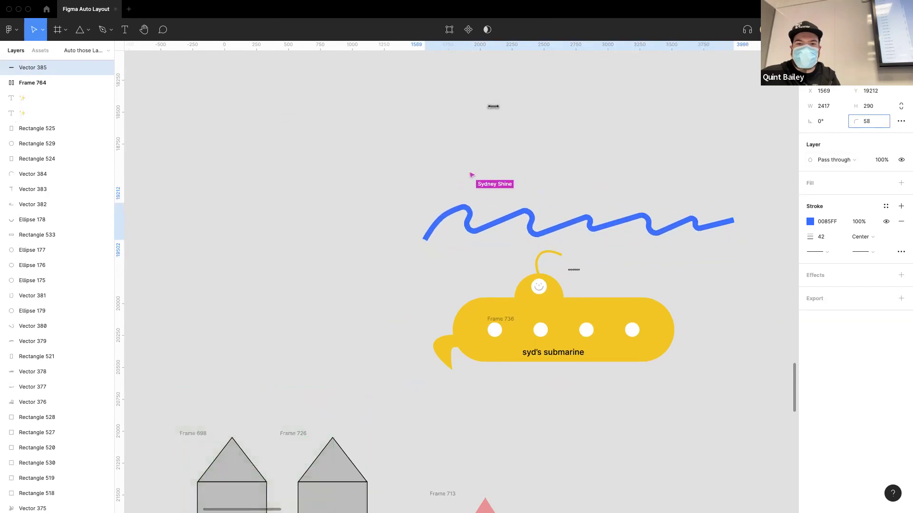
drag(493, 106, 632, 173)
click(642, 162)
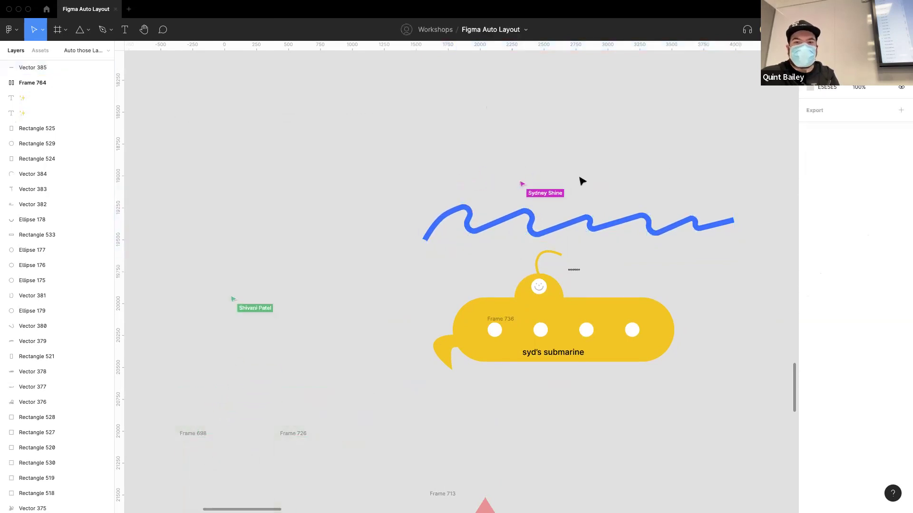
Survey the city's structures and examine the white bus with the "vroom vroom" lettering and the crowned stick figure
scroll(419, 271, down, 10)
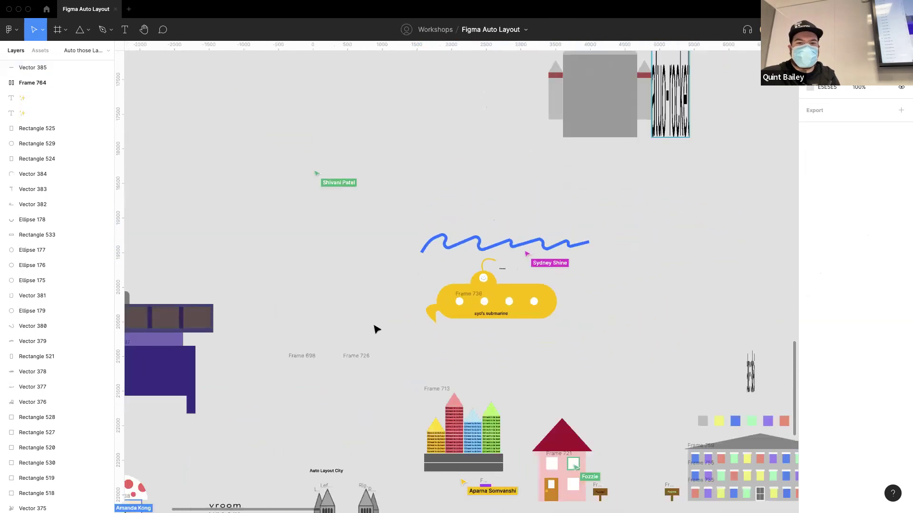
scroll(495, 303, right, 5)
scroll(495, 302, down, 2)
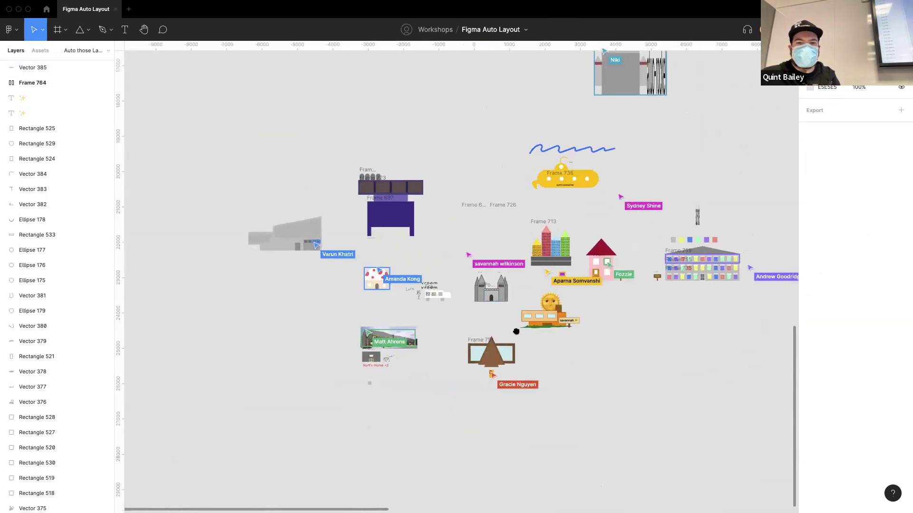
scroll(492, 340, up, 1)
scroll(492, 340, left, 1)
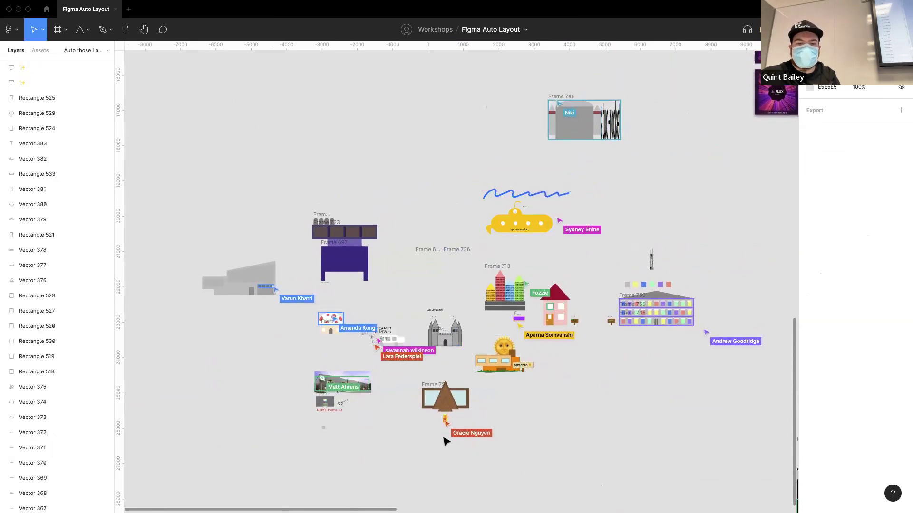
scroll(396, 379, up, 5)
scroll(448, 333, up, 6)
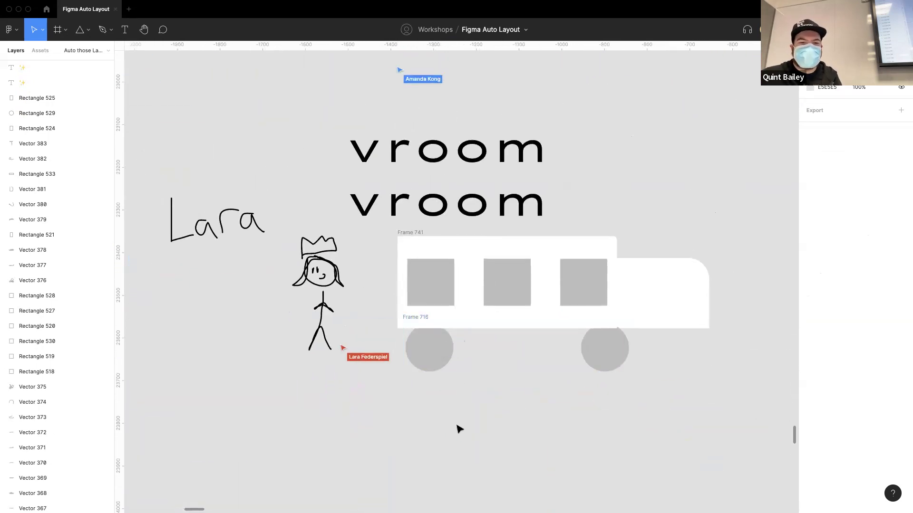
scroll(422, 354, down, 10)
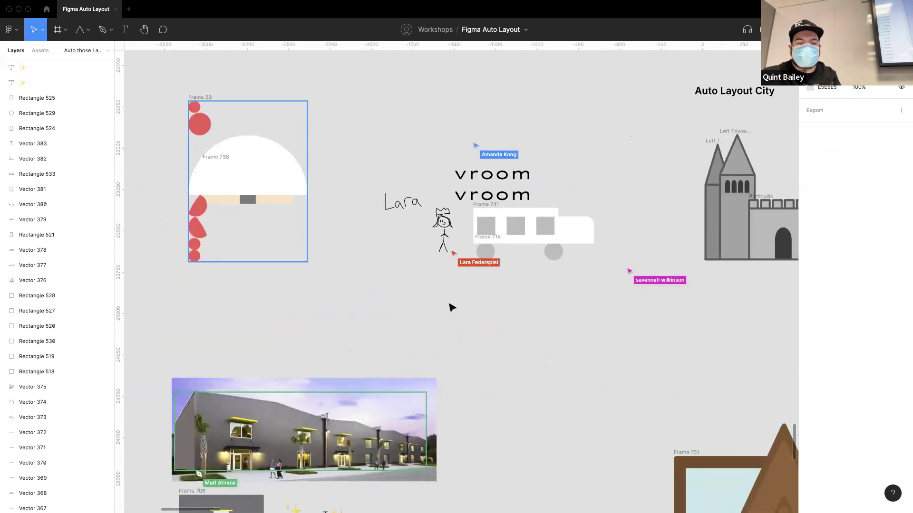
scroll(445, 362, right, 3)
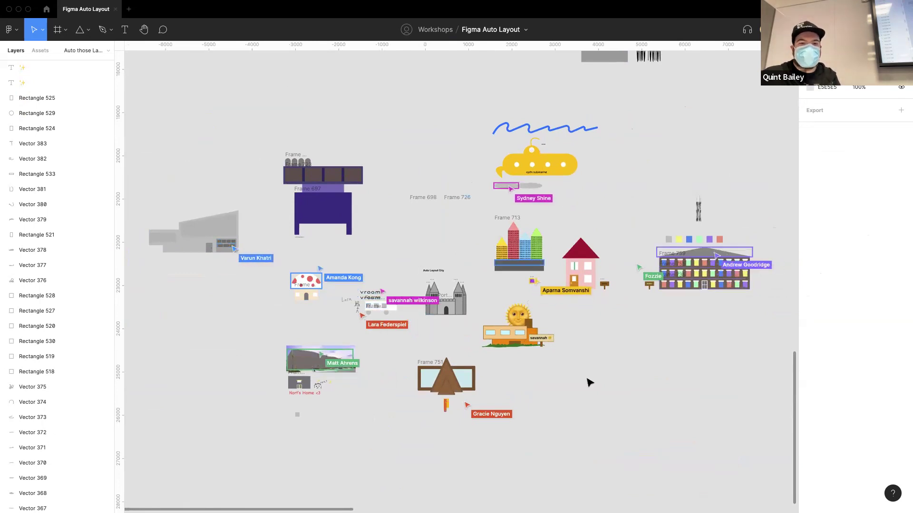
scroll(466, 314, up, 1)
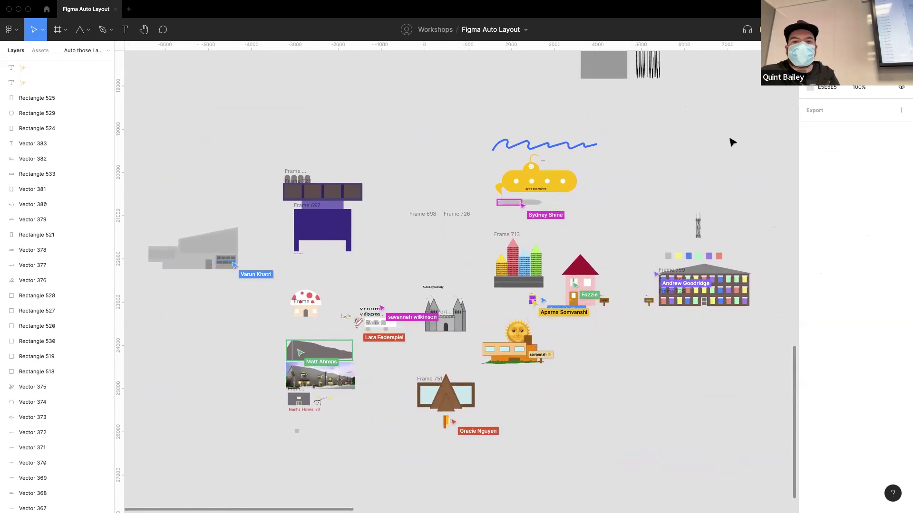
scroll(729, 140, down, 5)
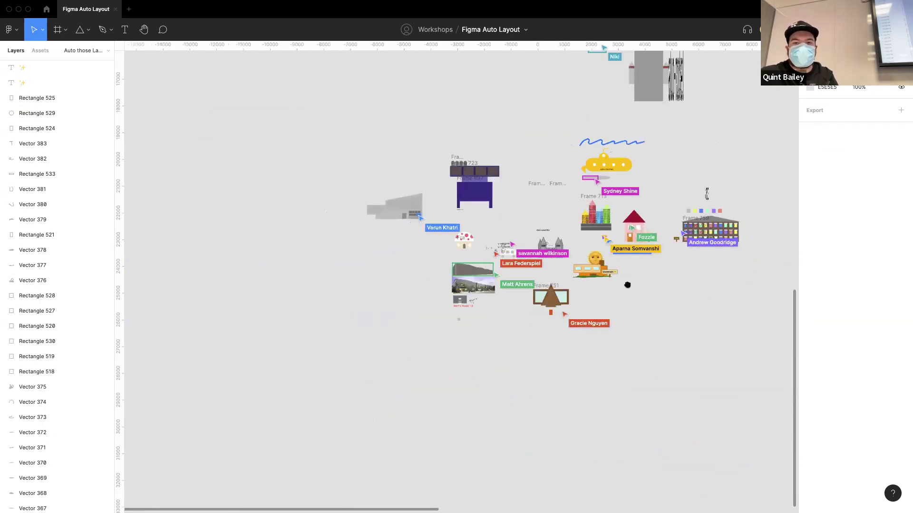
scroll(636, 243, down, 2)
scroll(604, 271, up, 5)
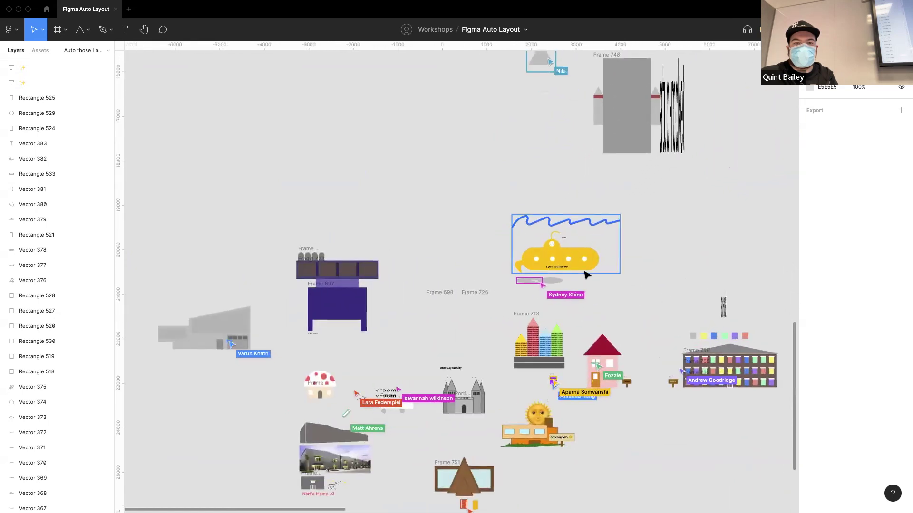
scroll(585, 275, down, 1)
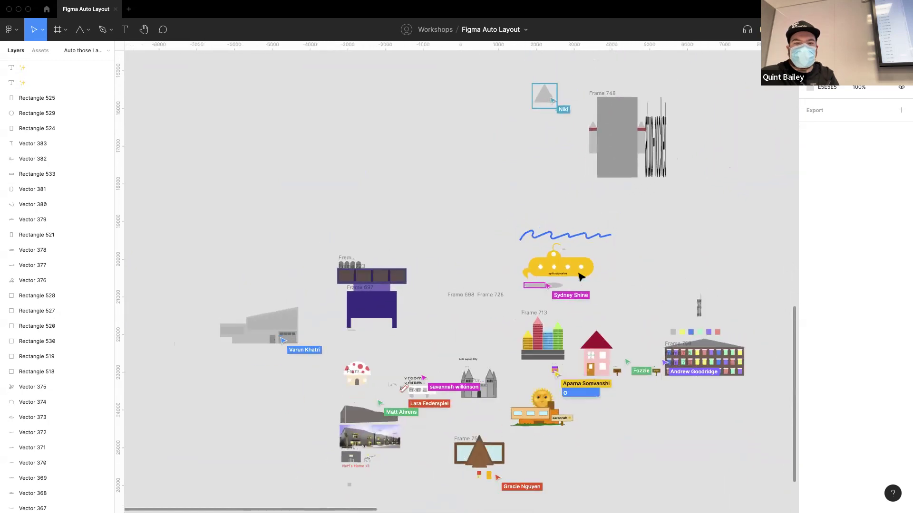
scroll(582, 266, down, 1)
click(588, 249)
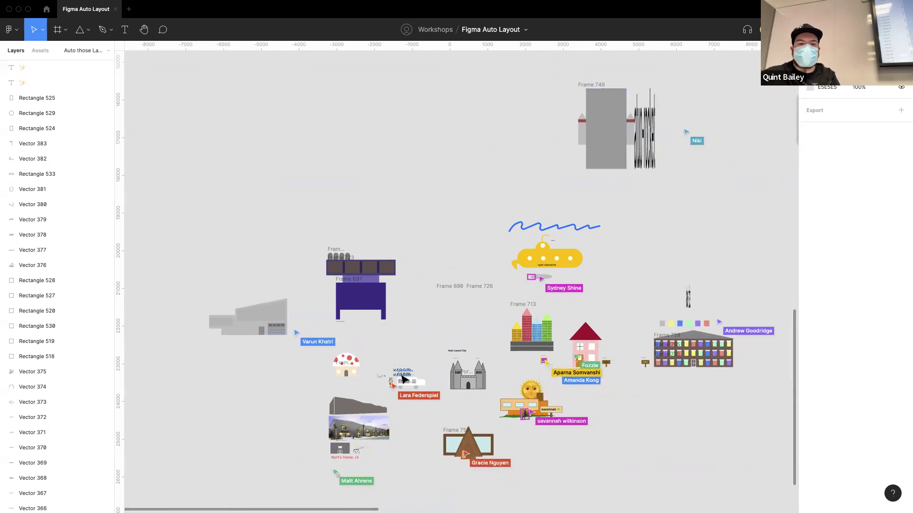
Rotate the V-shaped arms of the crowned stick figure beside the bus by about 6.5° and clear the selection
scroll(430, 342, up, 10)
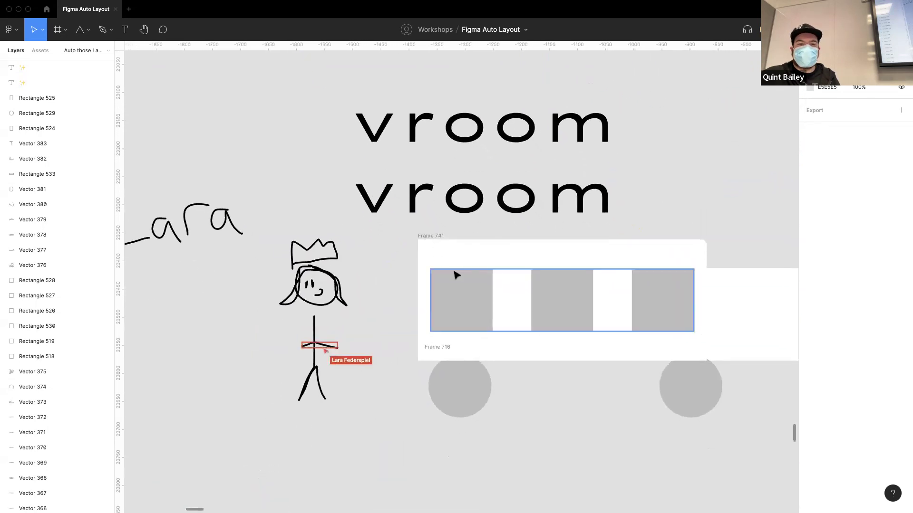
scroll(469, 316, right, 1)
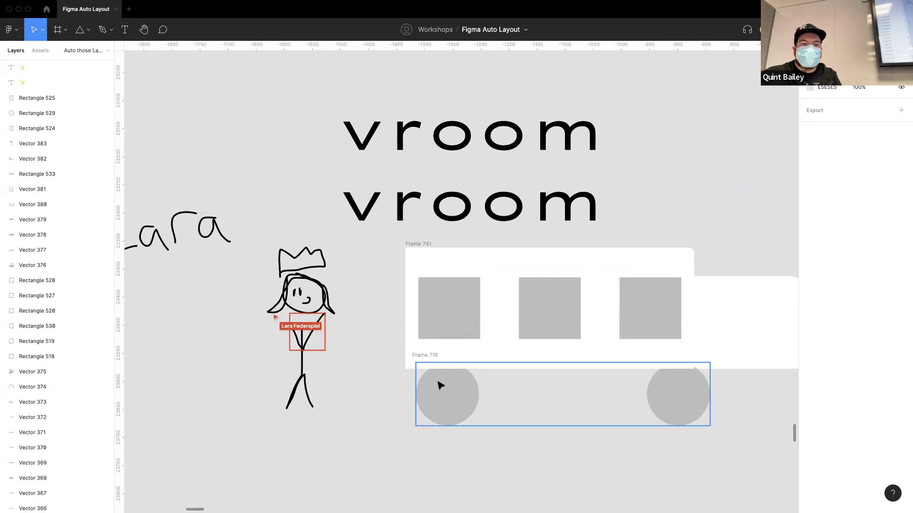
scroll(455, 375, left, 1)
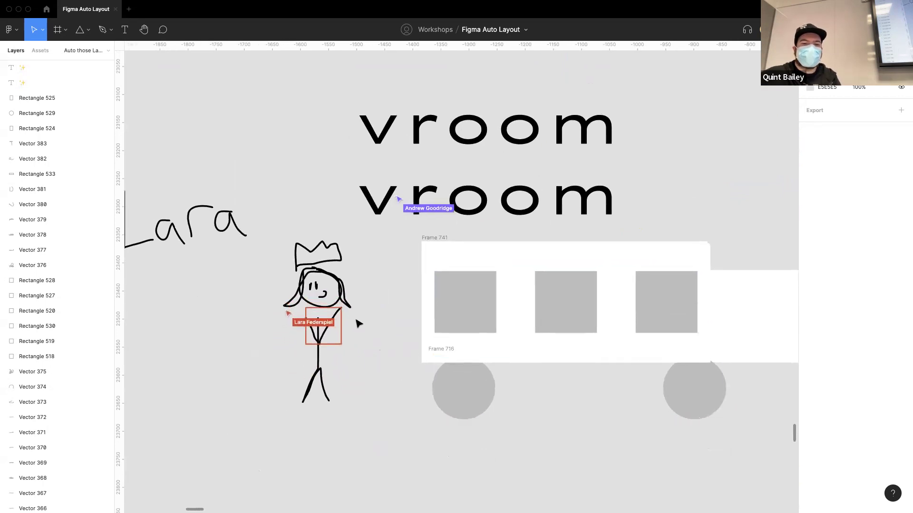
click(333, 321)
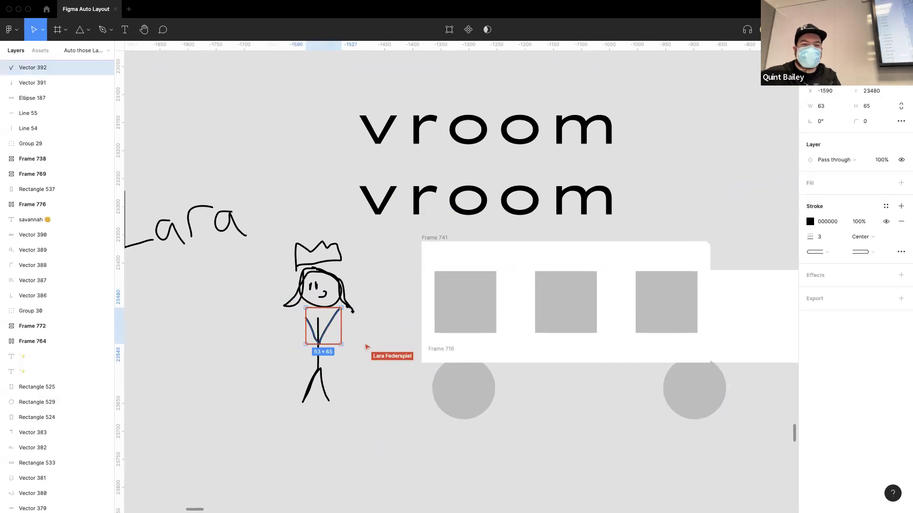
drag(350, 300, 356, 298)
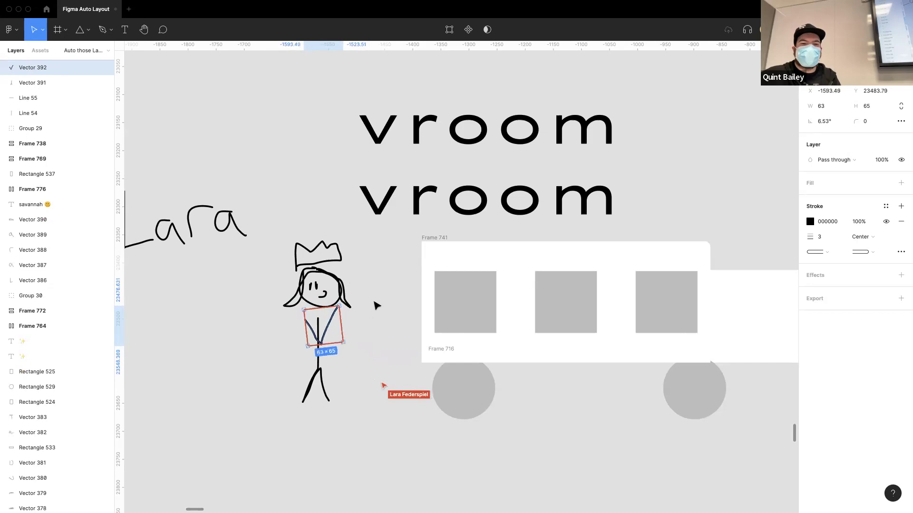
click(377, 305)
double_click(324, 294)
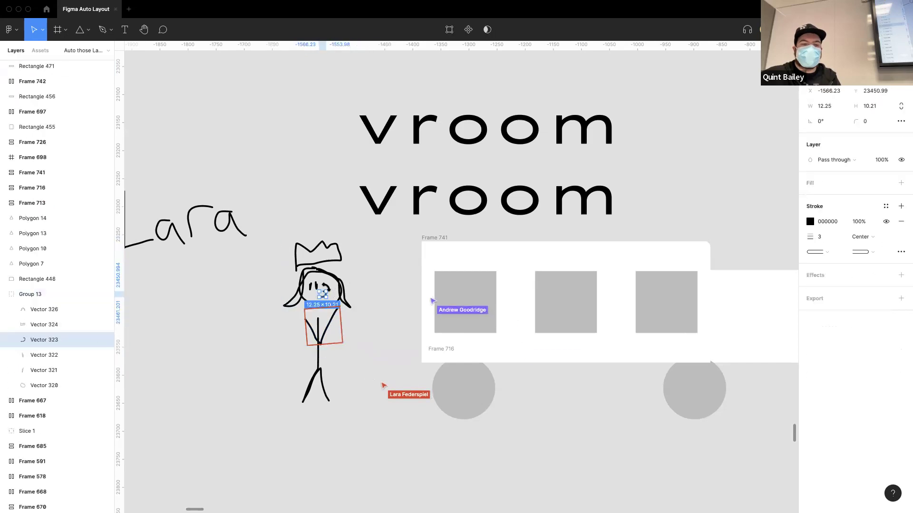
scroll(325, 294, up, 5)
key(Escape)
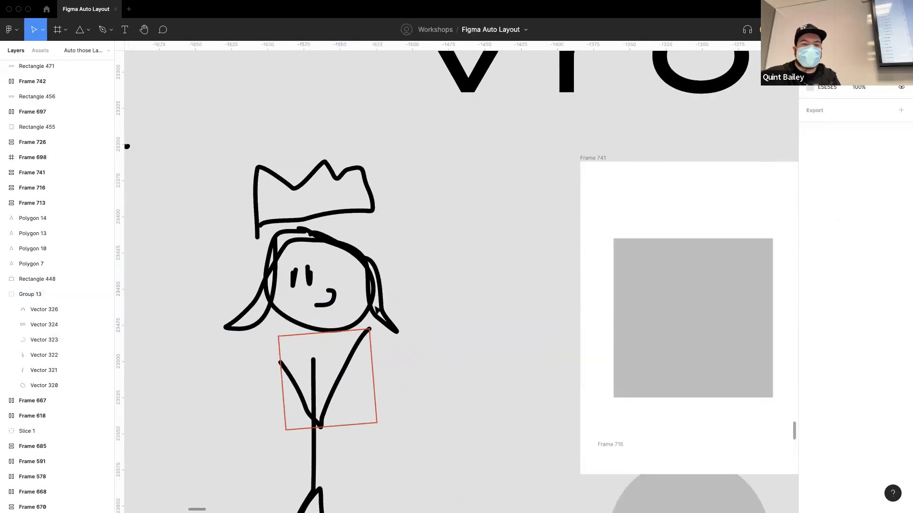
Try moving the mushroom house's spotted roof off its base, and select the base frame to check its auto layout
scroll(376, 308, down, 10)
scroll(471, 277, left, 10)
scroll(499, 333, up, 5)
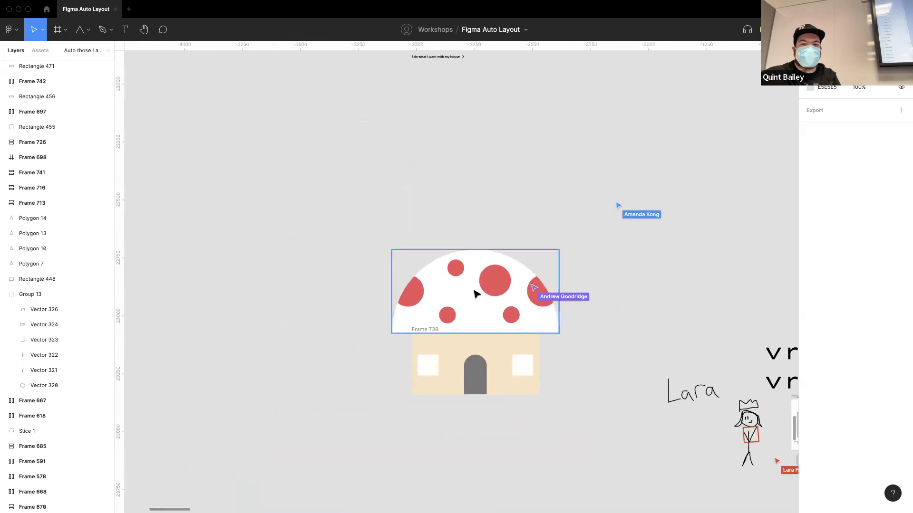
scroll(476, 293, up, 3)
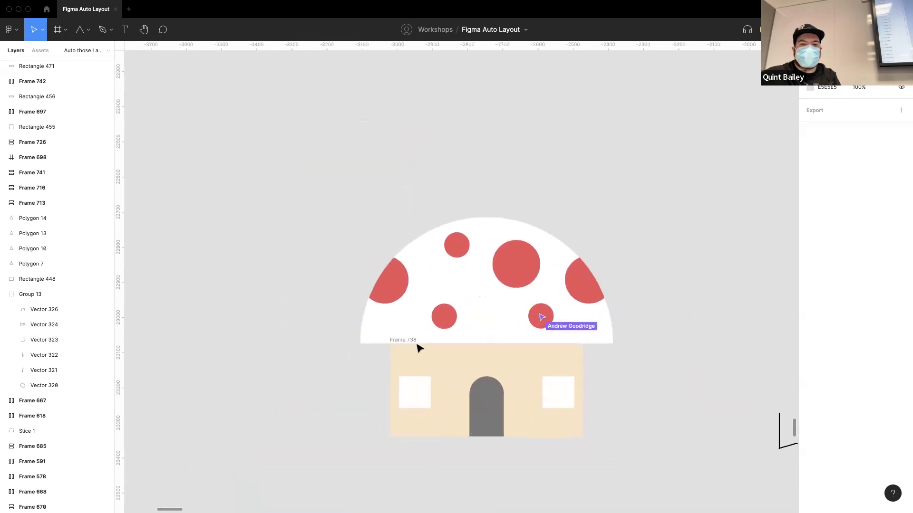
drag(408, 343, 409, 309)
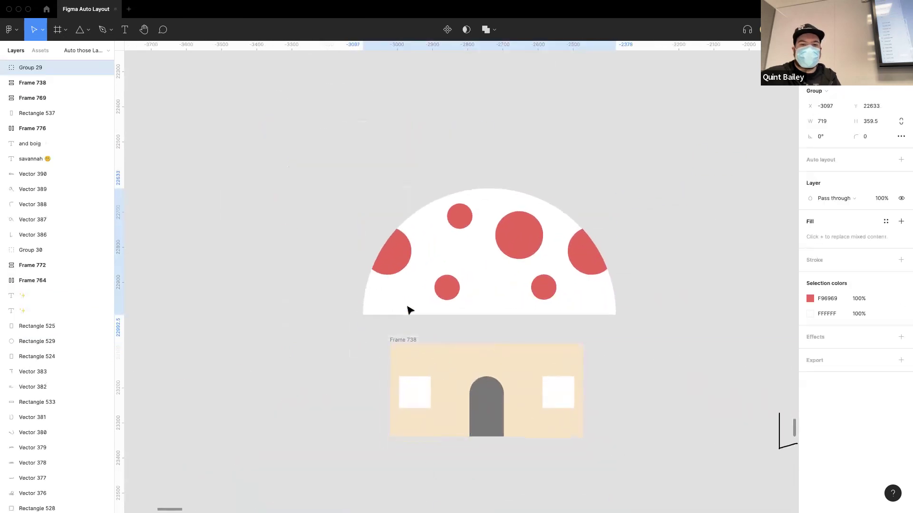
click(391, 339)
drag(391, 340, 413, 338)
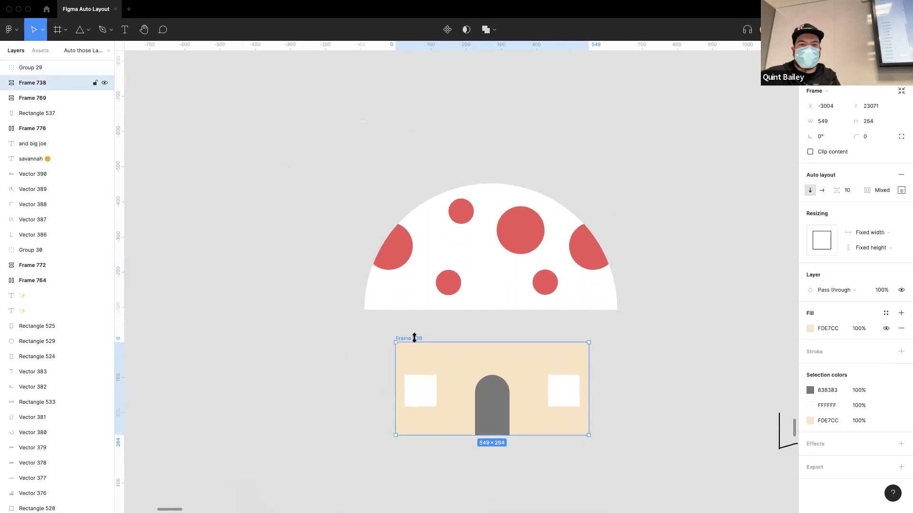
scroll(403, 242, down, 5)
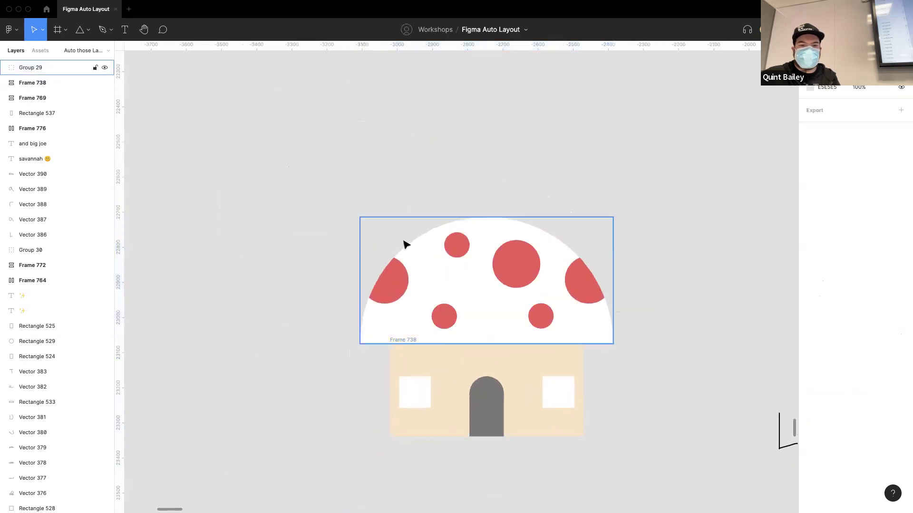
Examine the warehouse photo, the traced wall shape above it and the small grey building frame below it
scroll(519, 357, down, 5)
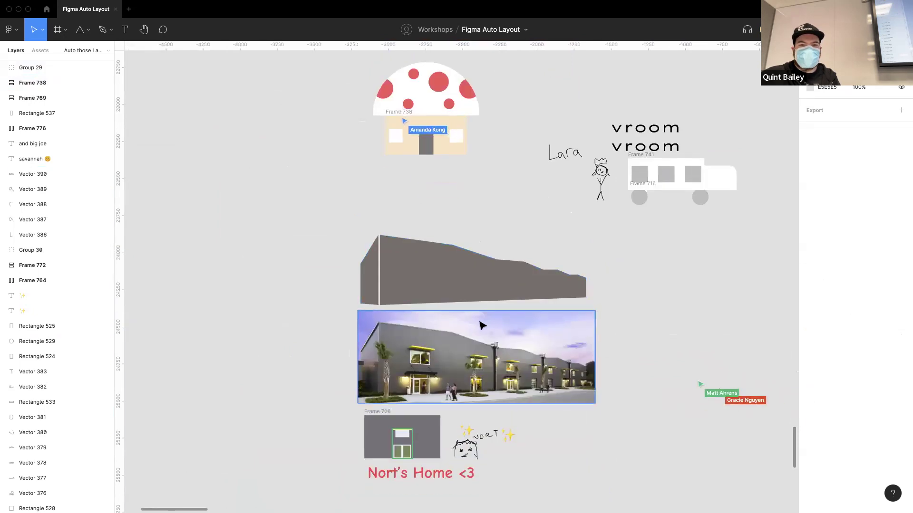
scroll(481, 325, down, 2)
scroll(490, 342, up, 4)
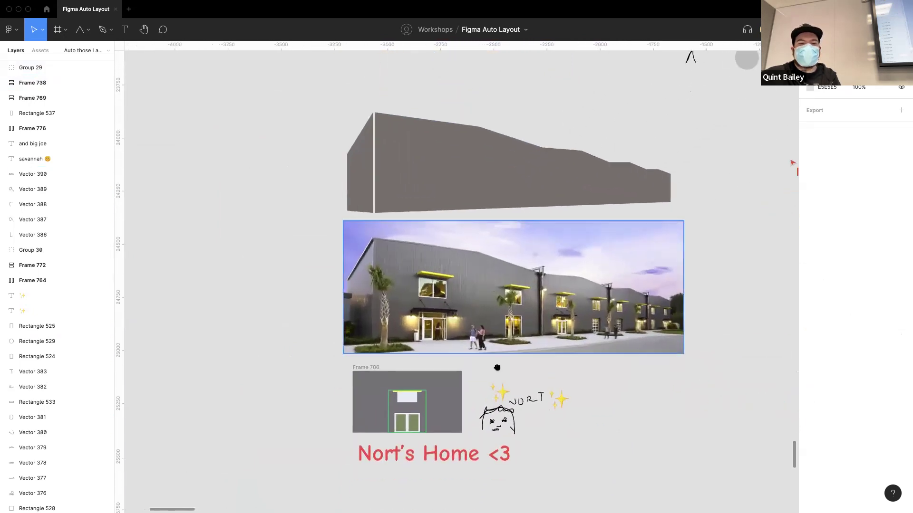
scroll(496, 368, up, 5)
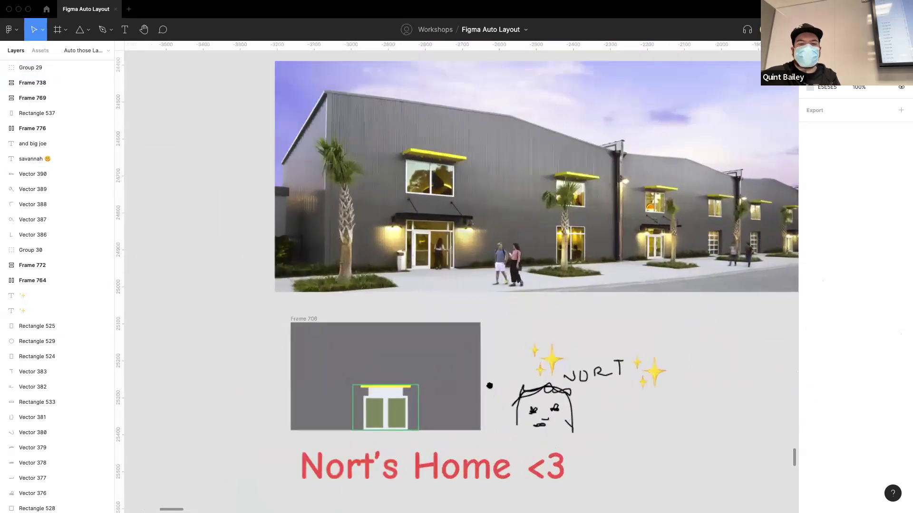
scroll(489, 386, down, 5)
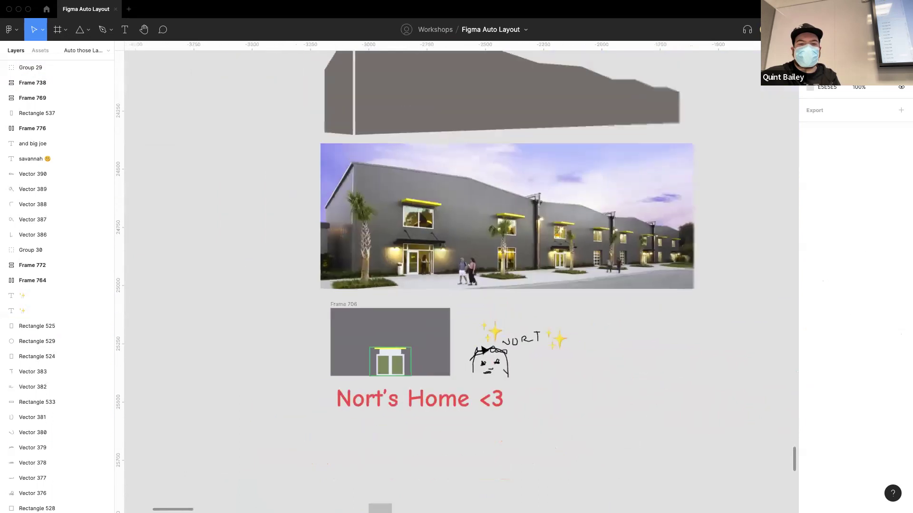
scroll(484, 351, down, 5)
scroll(717, 358, down, 1)
Select the brown frame holding the A-frame house's two windows to inspect its auto layout settings
scroll(640, 337, up, 5)
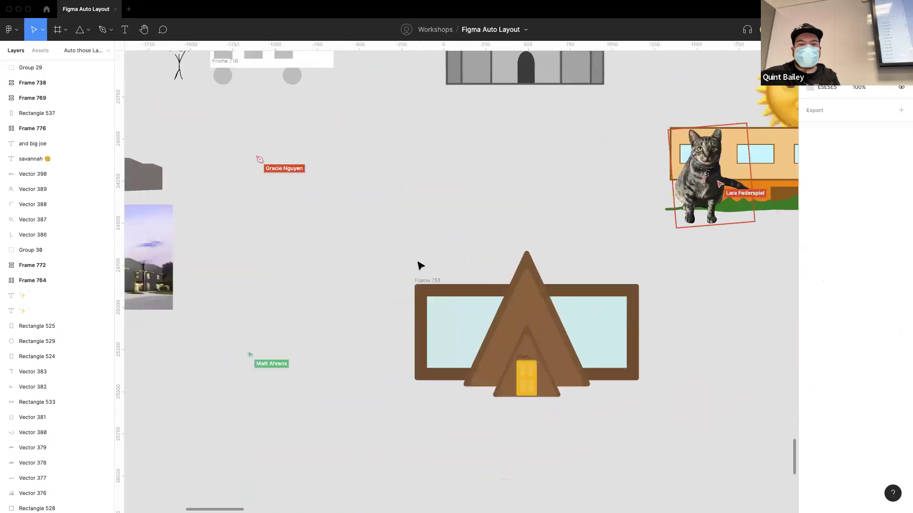
click(349, 260)
drag(845, 185, 765, 232)
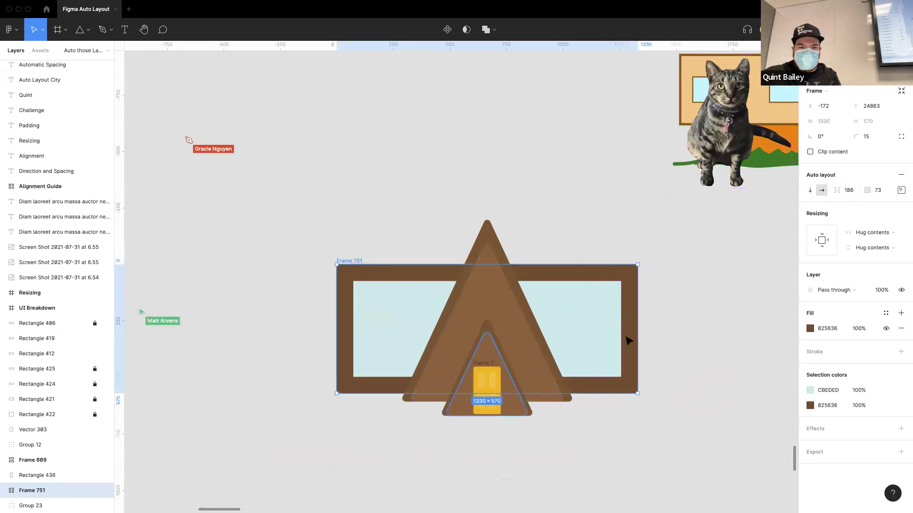
Check the padding setting of the A-frame house's brown window frame and clear the selection
drag(870, 191, 869, 190)
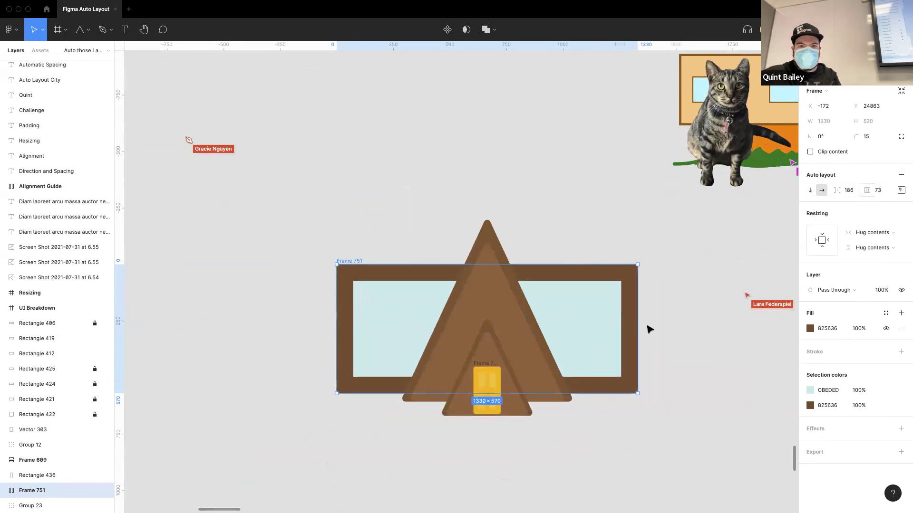
click(393, 206)
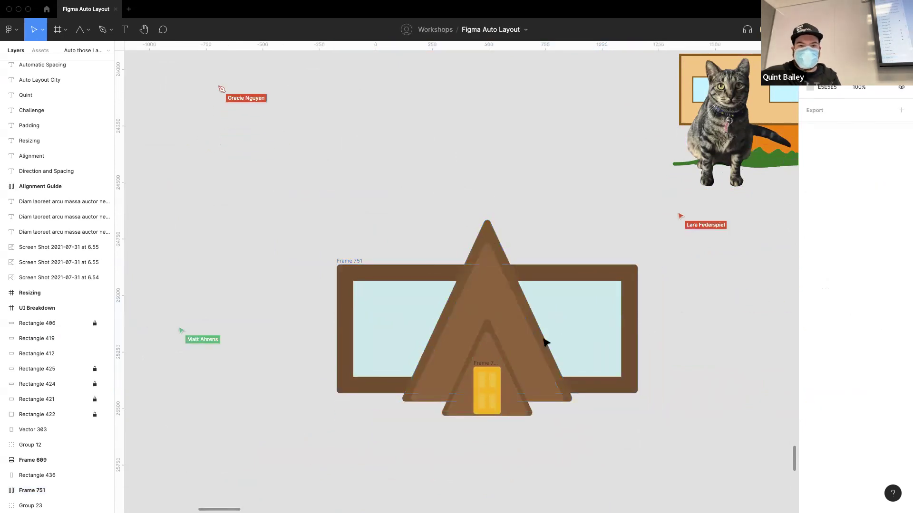
Move the cat photo from the ground onto the orange building's flat roof and shrink it to fit beside the sun
scroll(529, 339, down, 5)
scroll(530, 338, down, 2)
scroll(625, 239, up, 5)
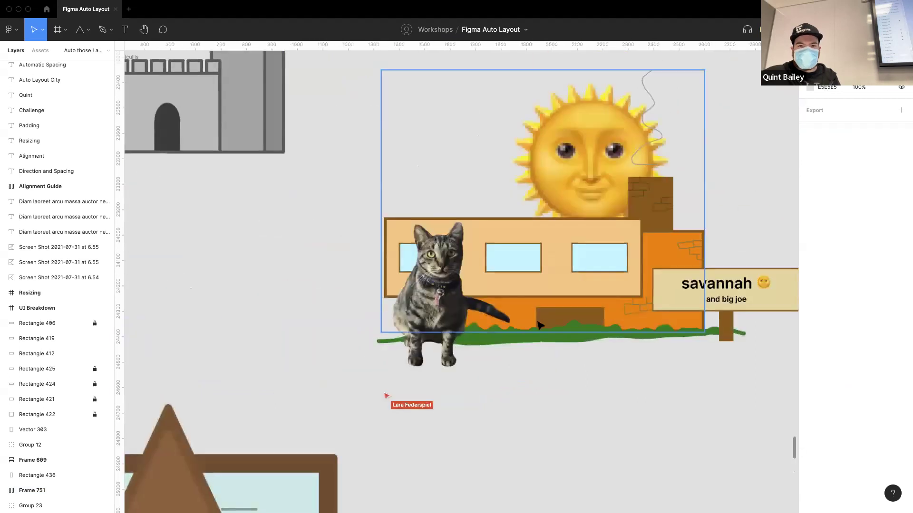
click(411, 298)
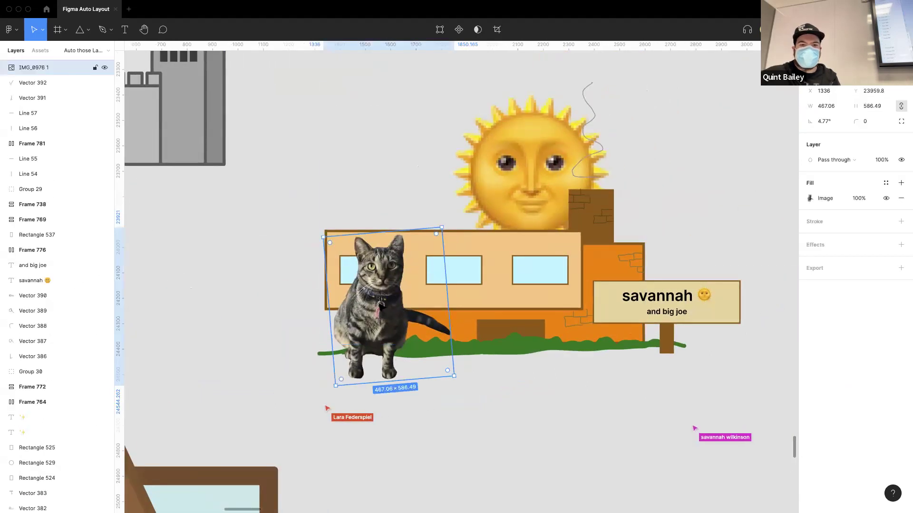
drag(388, 283, 397, 164)
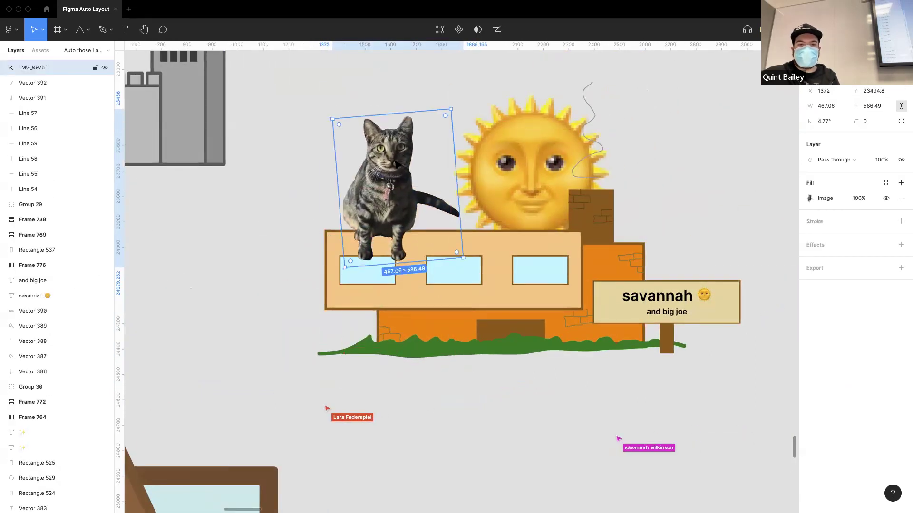
drag(388, 172, 413, 202)
click(523, 423)
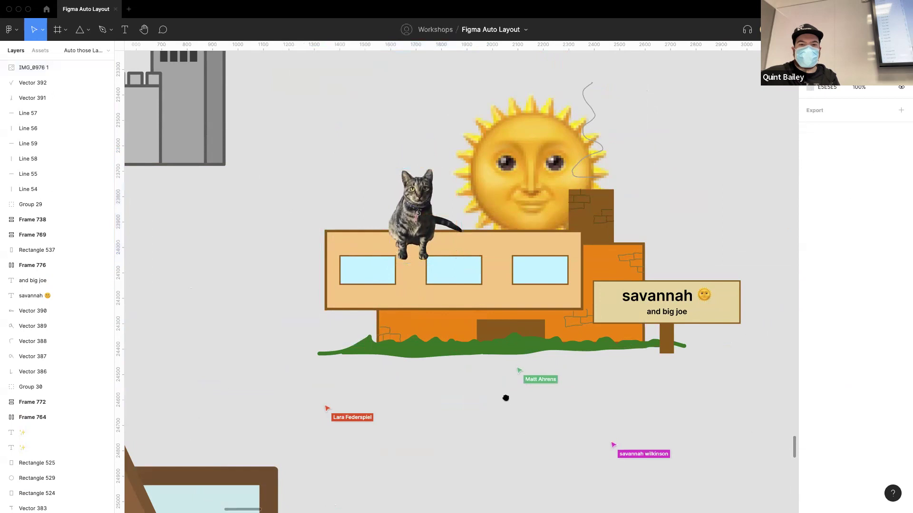
Inspect the pink house's window and door layers, and select the whole house with its signpost to check its structure
scroll(505, 398, up, 5)
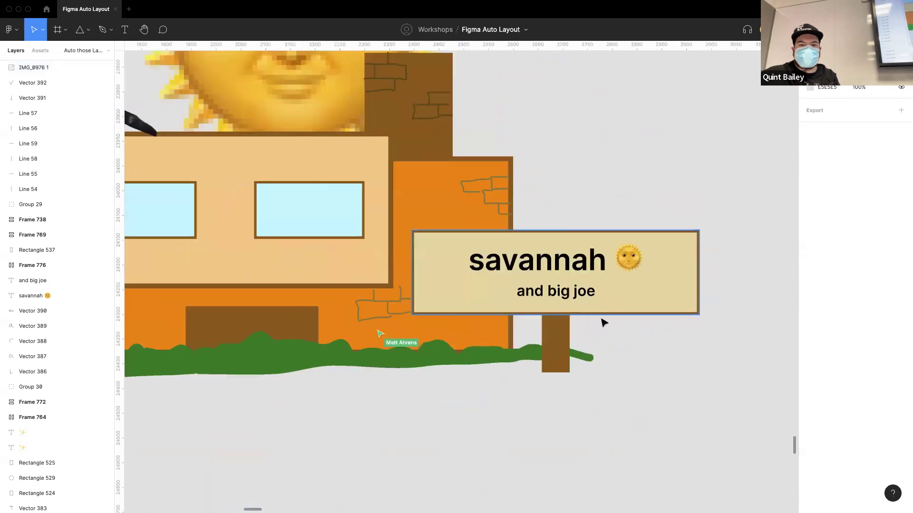
scroll(604, 323, down, 8)
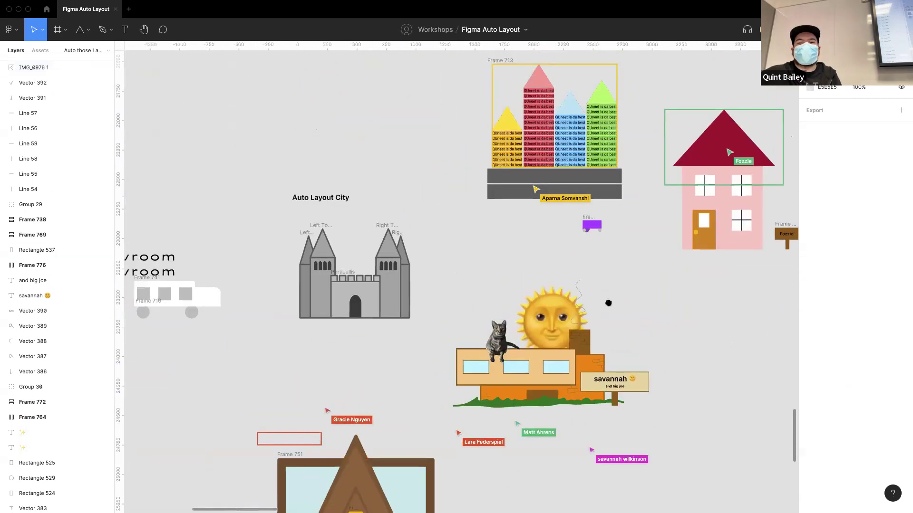
scroll(642, 304, up, 5)
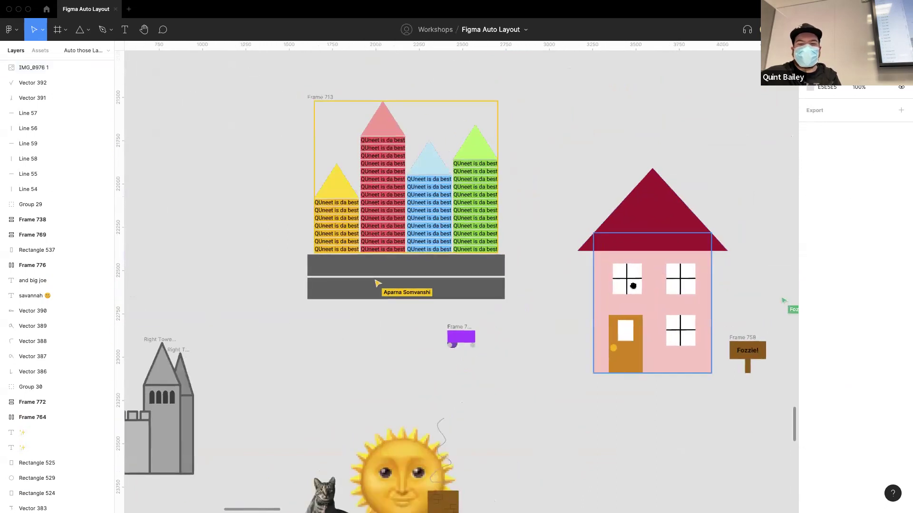
scroll(633, 286, right, 5)
scroll(594, 296, up, 3)
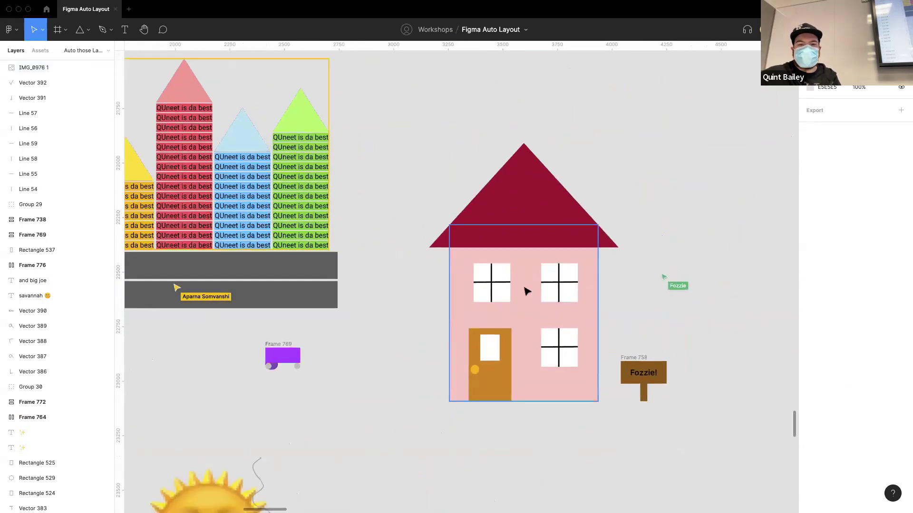
click(527, 291)
click(491, 295)
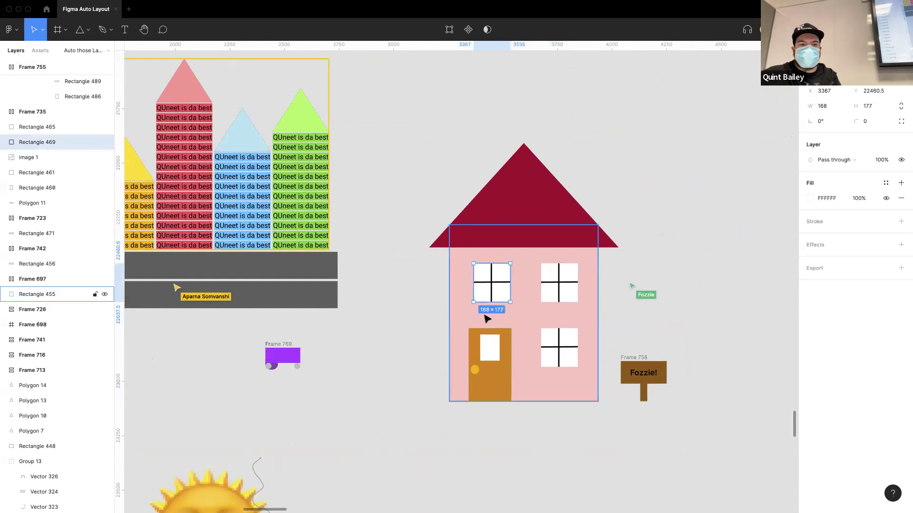
click(488, 374)
key(Escape)
drag(413, 142, 685, 475)
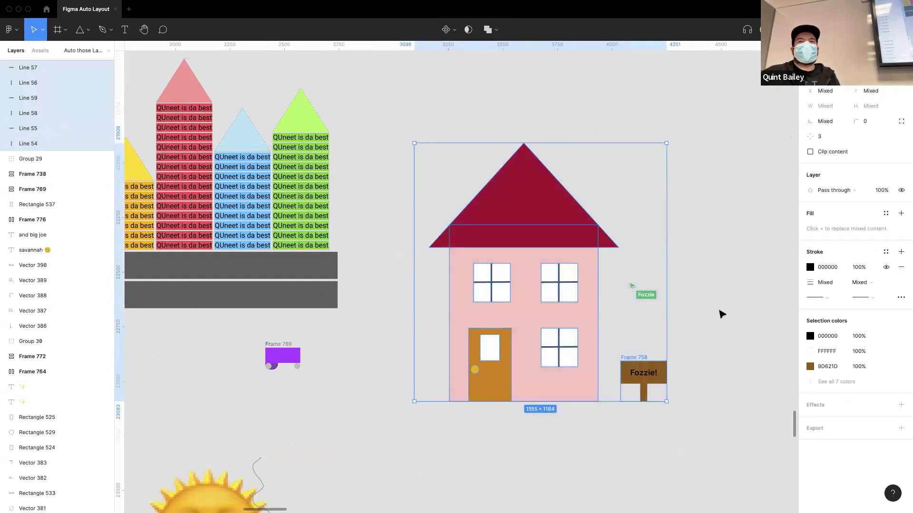
key(Escape)
Survey all the structures across Auto Layout City, from the purple building to the submarine and the grey towers
scroll(630, 307, down, 10)
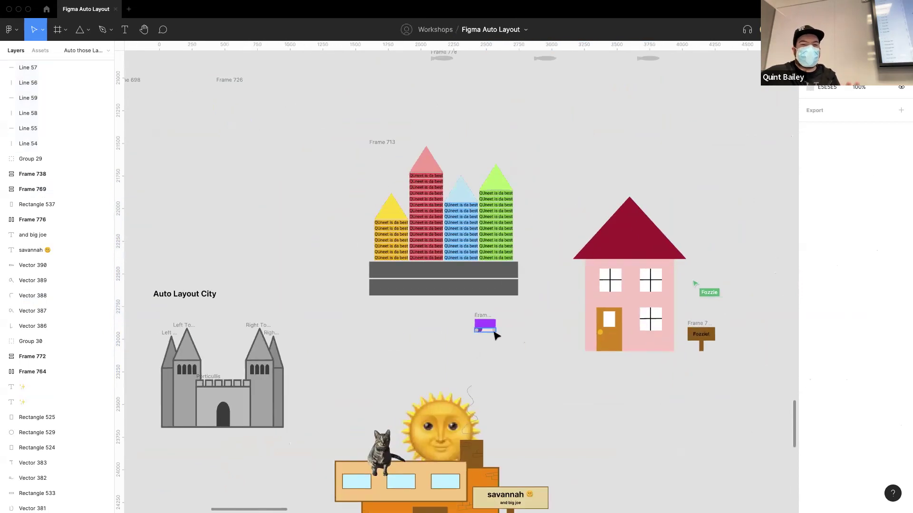
scroll(486, 366, down, 3)
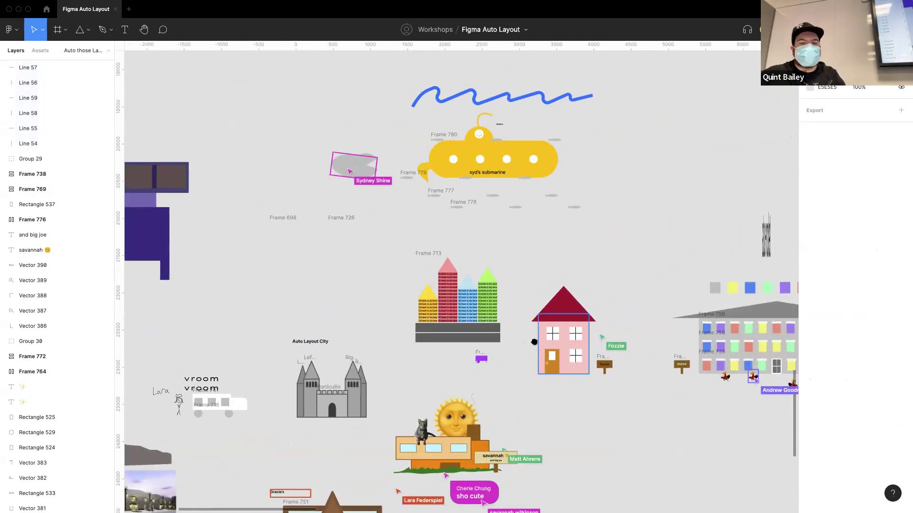
scroll(499, 354, down, 2)
scroll(519, 361, down, 3)
scroll(523, 393, down, 5)
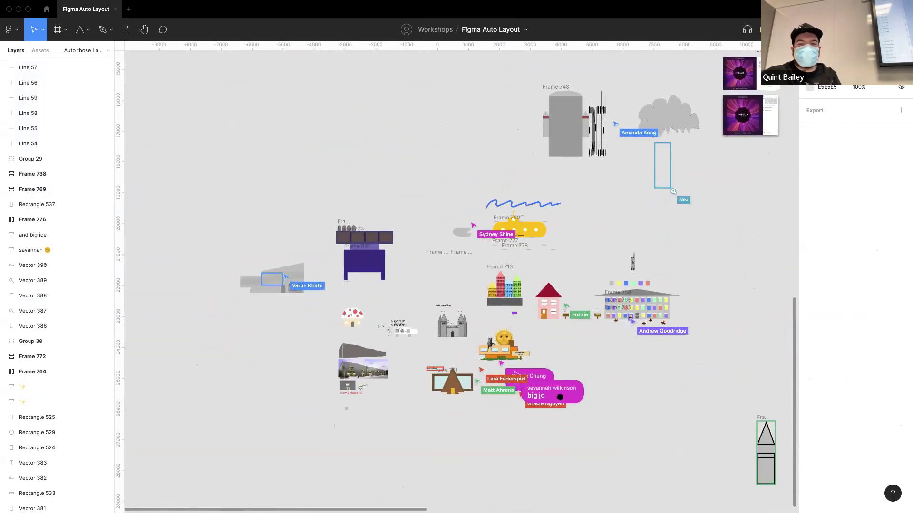
scroll(483, 391, down, 5)
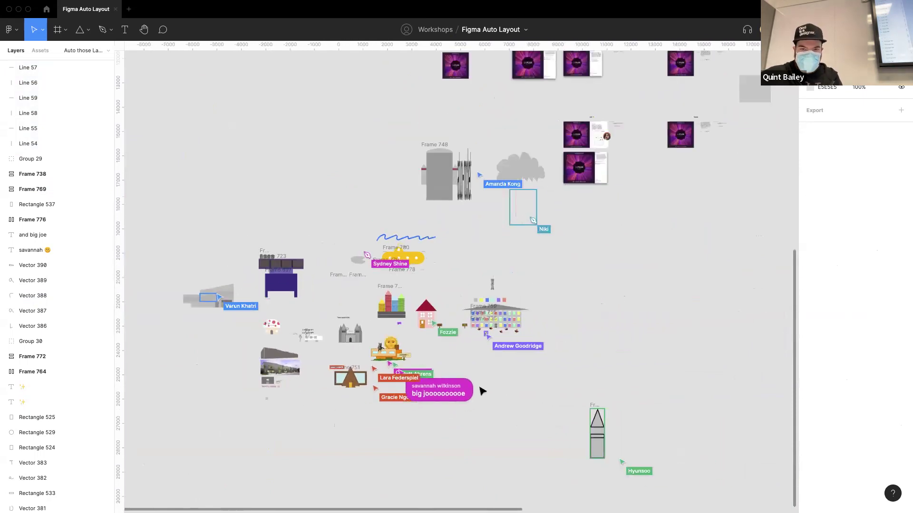
scroll(540, 364, up, 2)
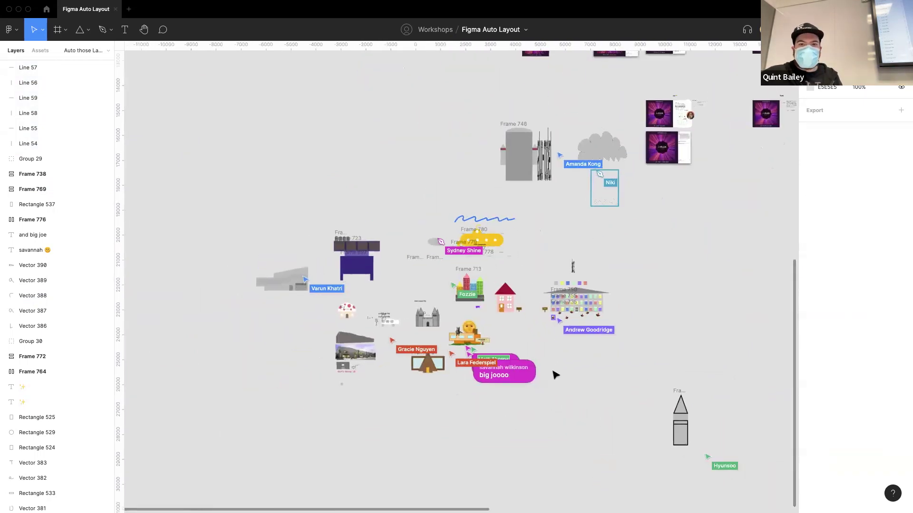
scroll(523, 386, up, 3)
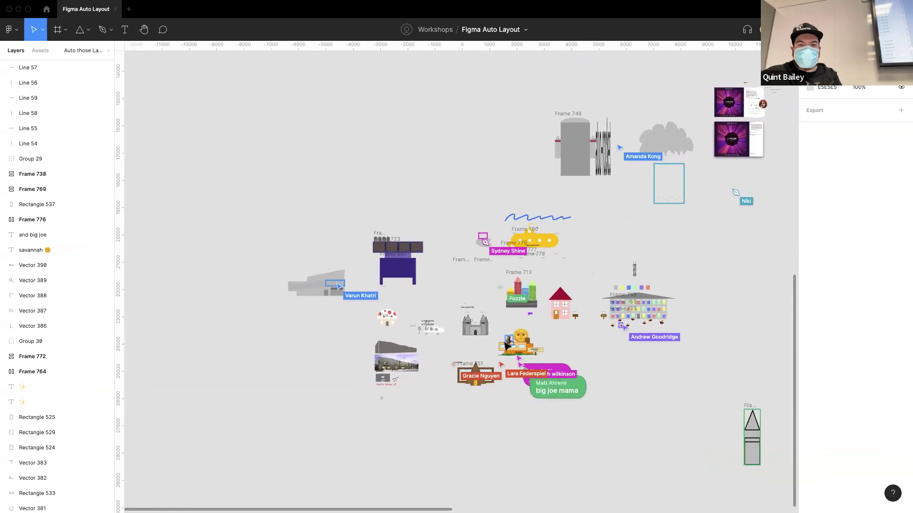